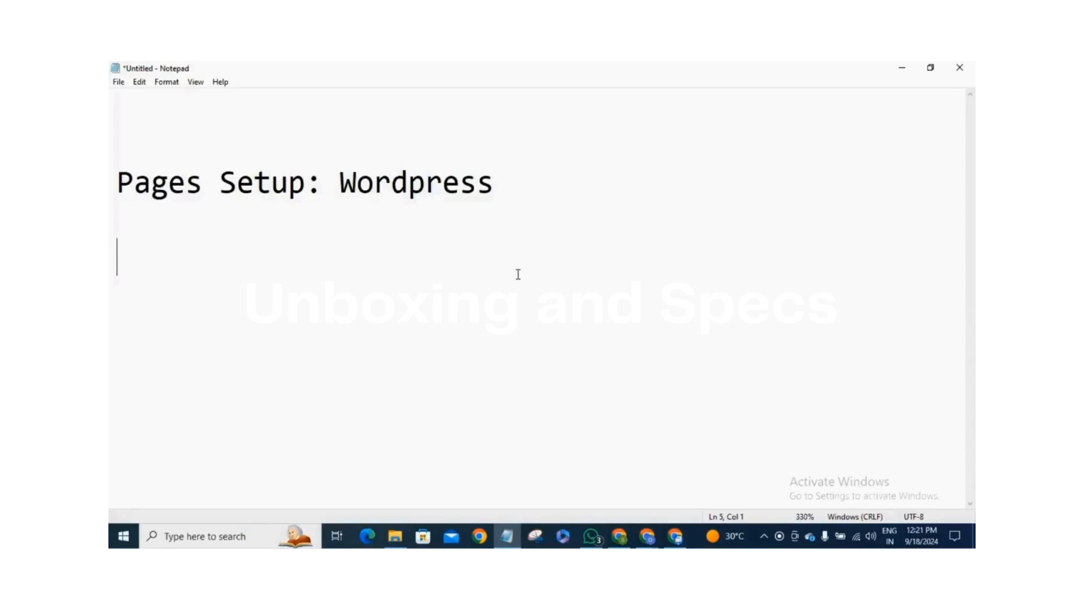
- Minimize the 'Pages Setup: Wordpress' notes and focus Chrome's address bar
{"action": "left_click", "coordinate": [902, 68]}
{"action": "left_click", "coordinate": [489, 99]}
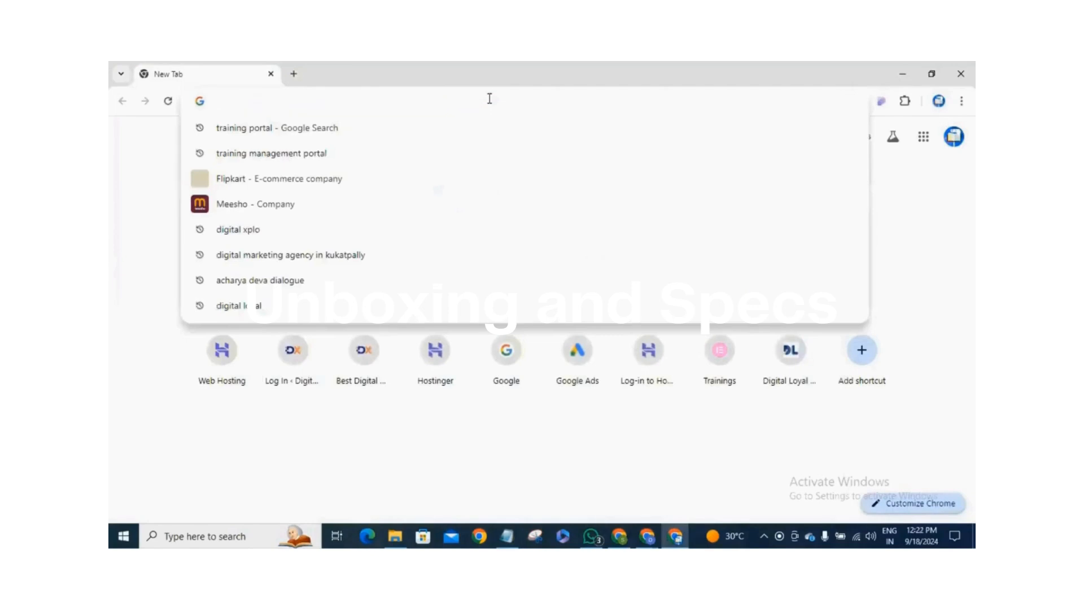
- Open trainings.digitalxplo.com and append /wp-admin/ to reach the WordPress login page
{"action": "type", "text": "trainings.digitalxplo.com"}
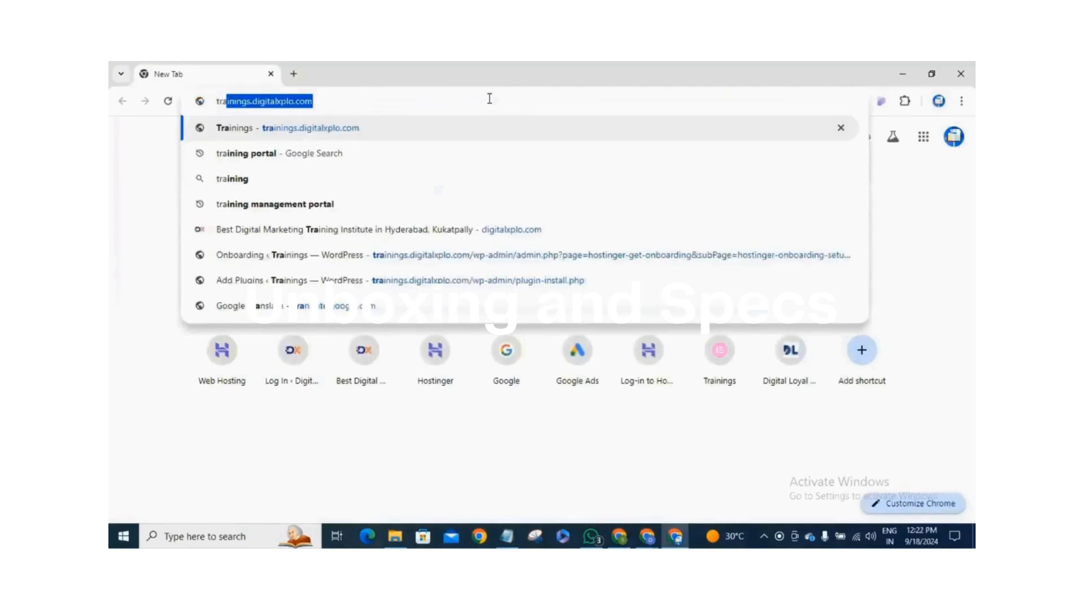
{"action": "key", "text": "Return"}
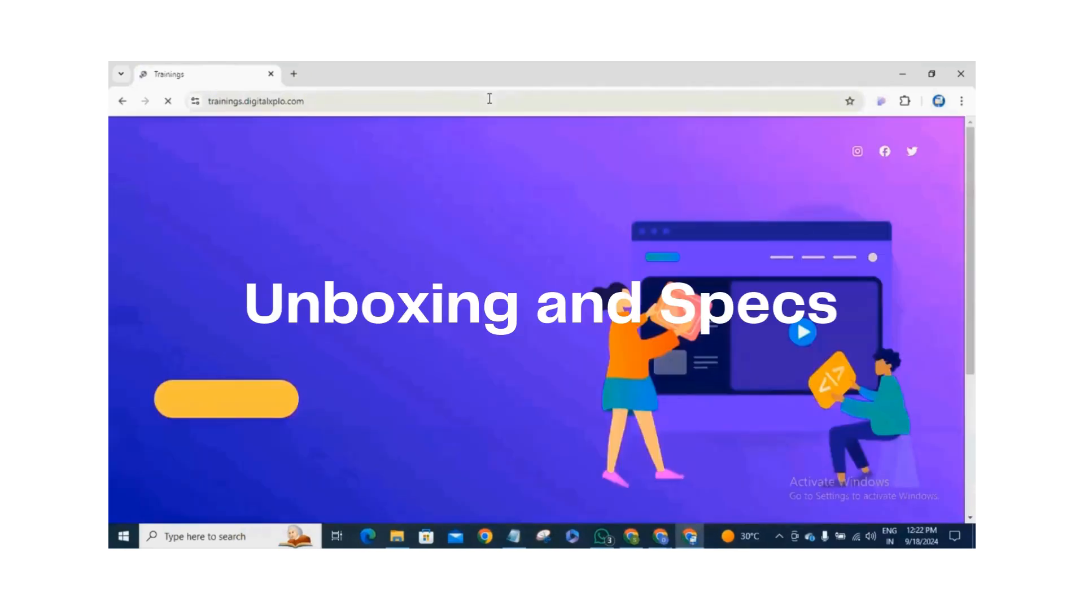
{"action": "left_click", "coordinate": [431, 103]}
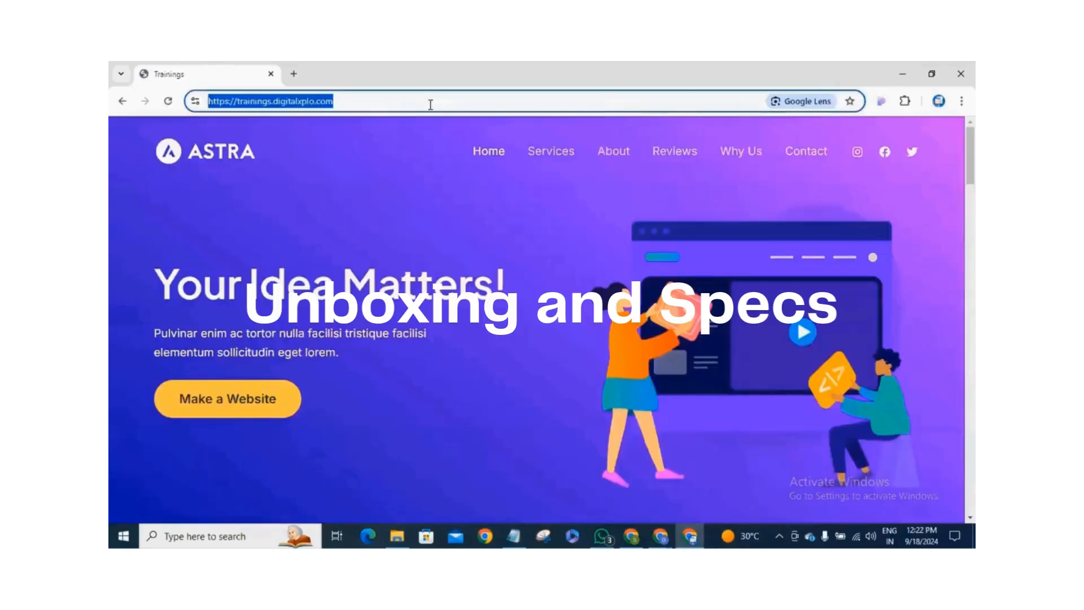
{"action": "left_click", "coordinate": [430, 104]}
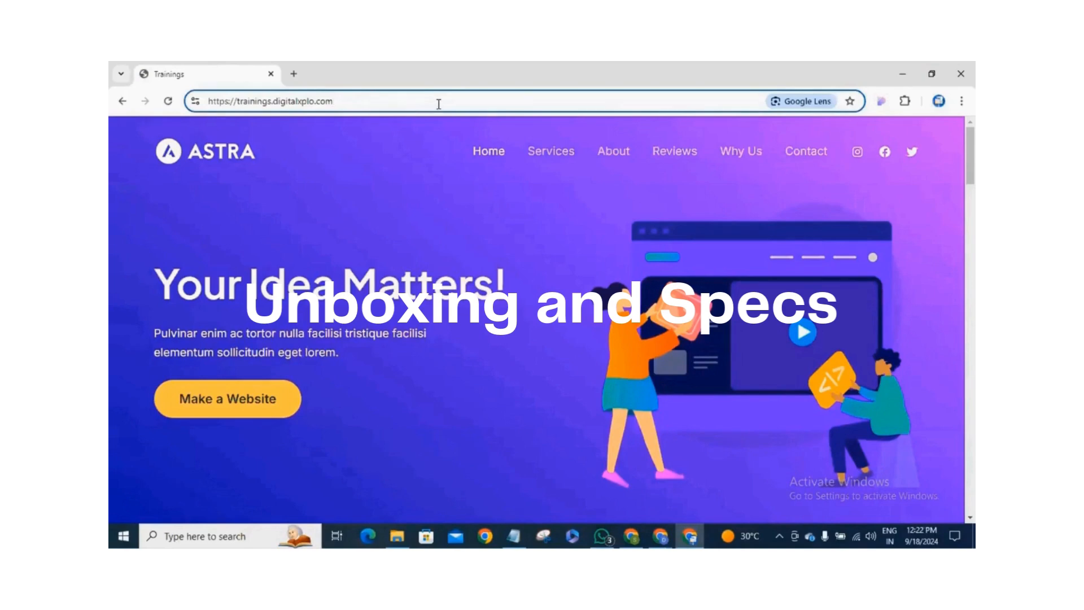
{"action": "key", "text": "ctrl+a"}
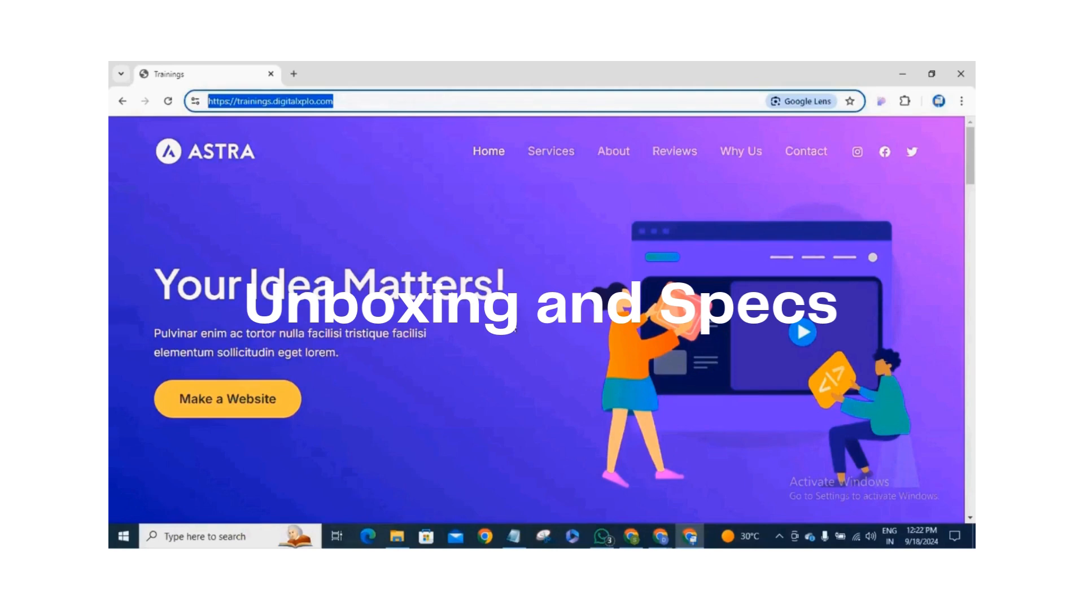
{"action": "left_click", "coordinate": [446, 100]}
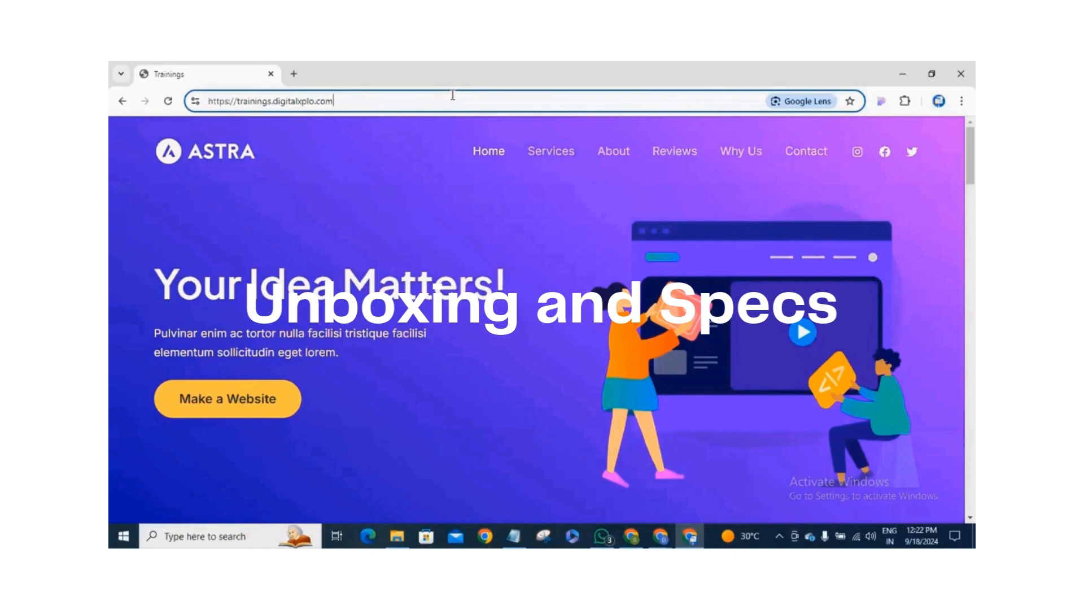
{"action": "key", "text": "ctrl+a"}
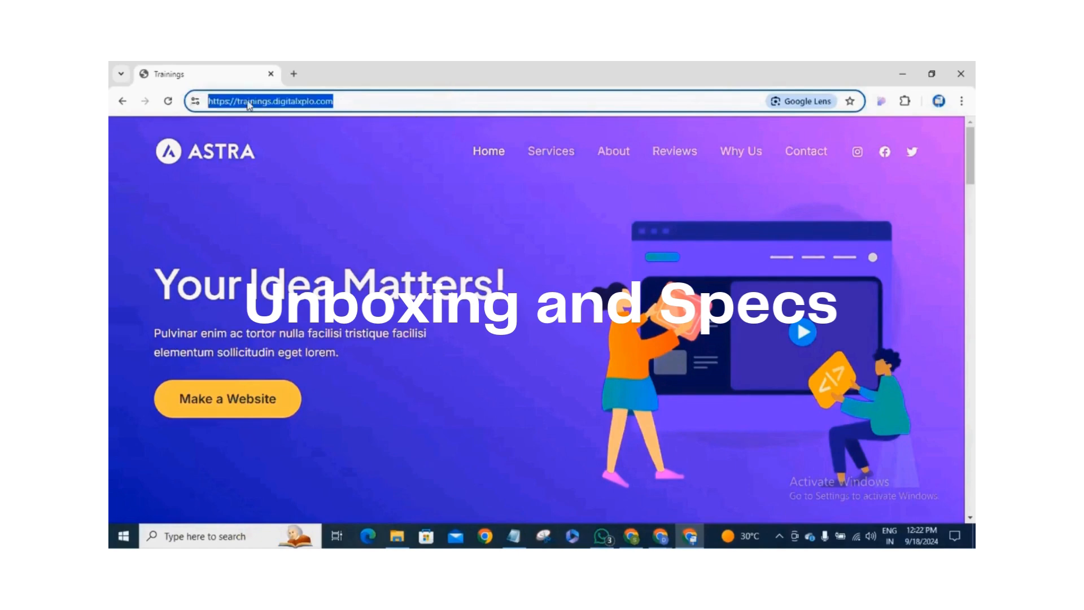
{"action": "left_click", "coordinate": [349, 101]}
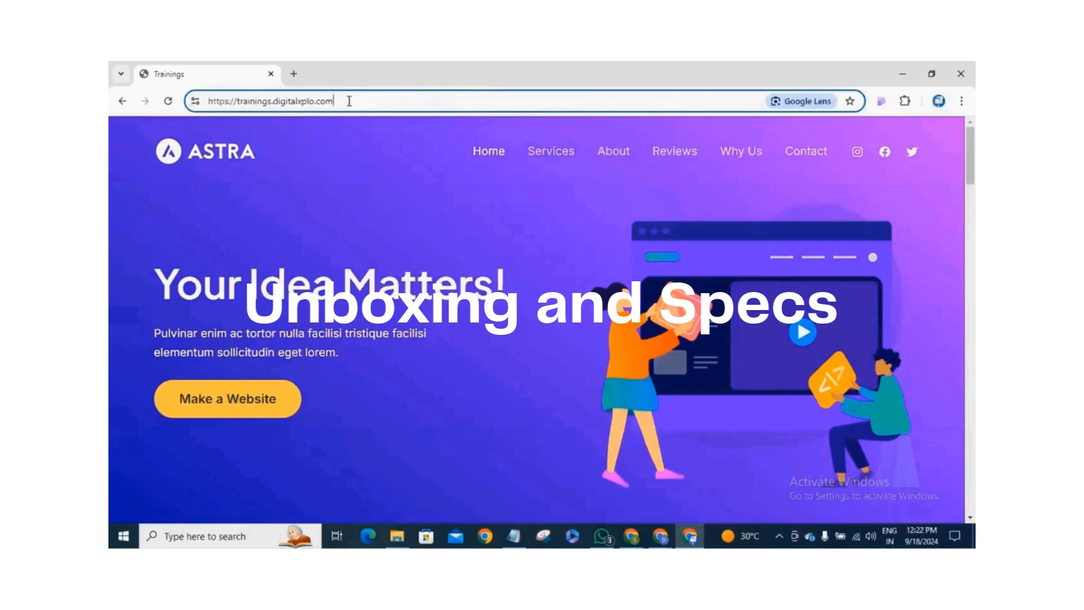
{"action": "type", "text": "/"}
{"action": "type", "text": "w"}
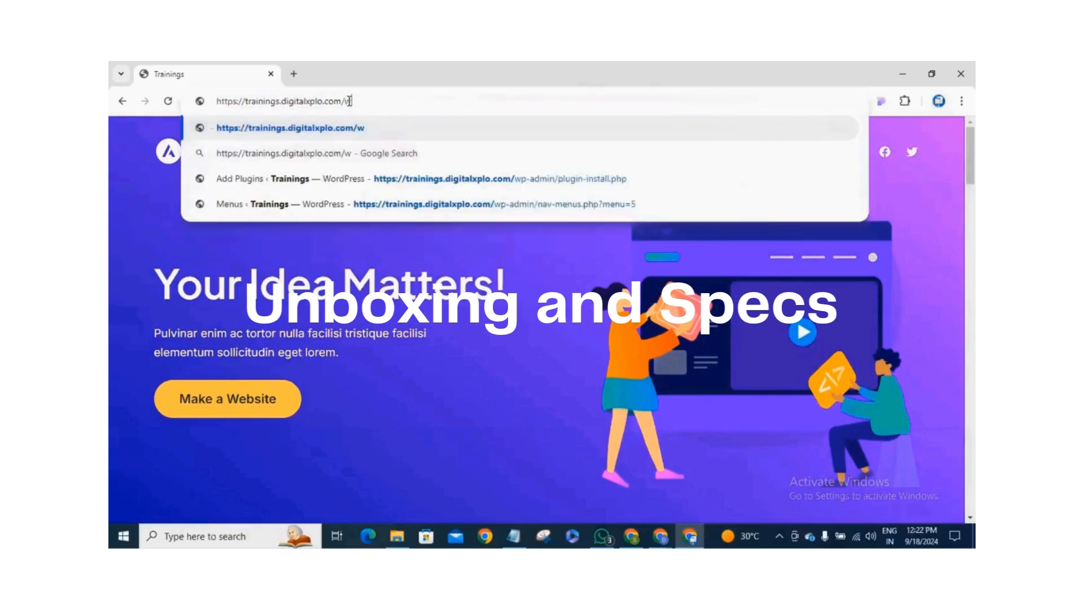
{"action": "type", "text": "p-a"}
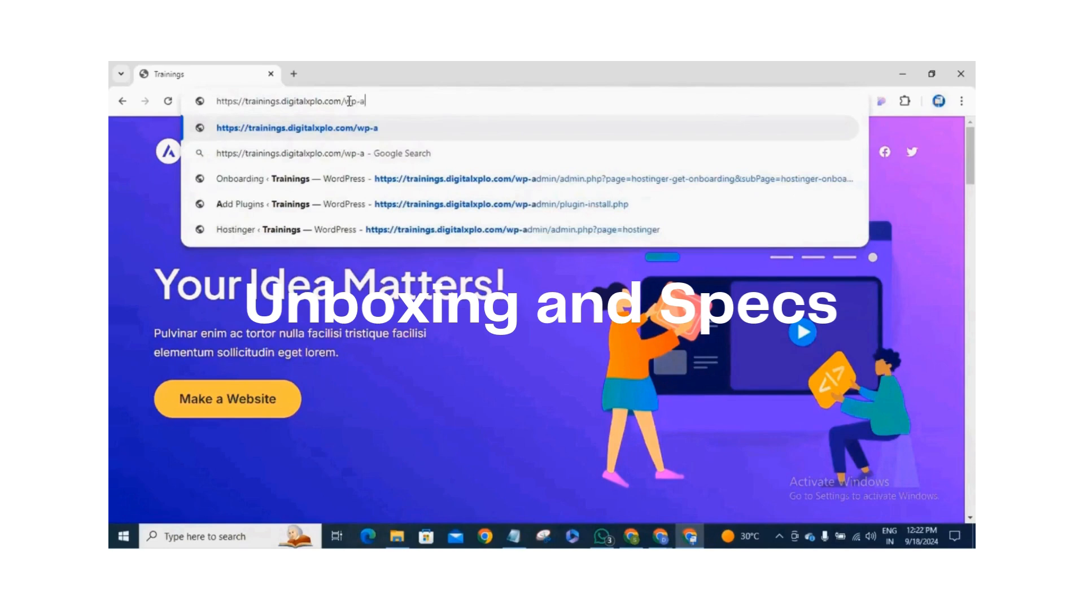
{"action": "type", "text": "dmin/"}
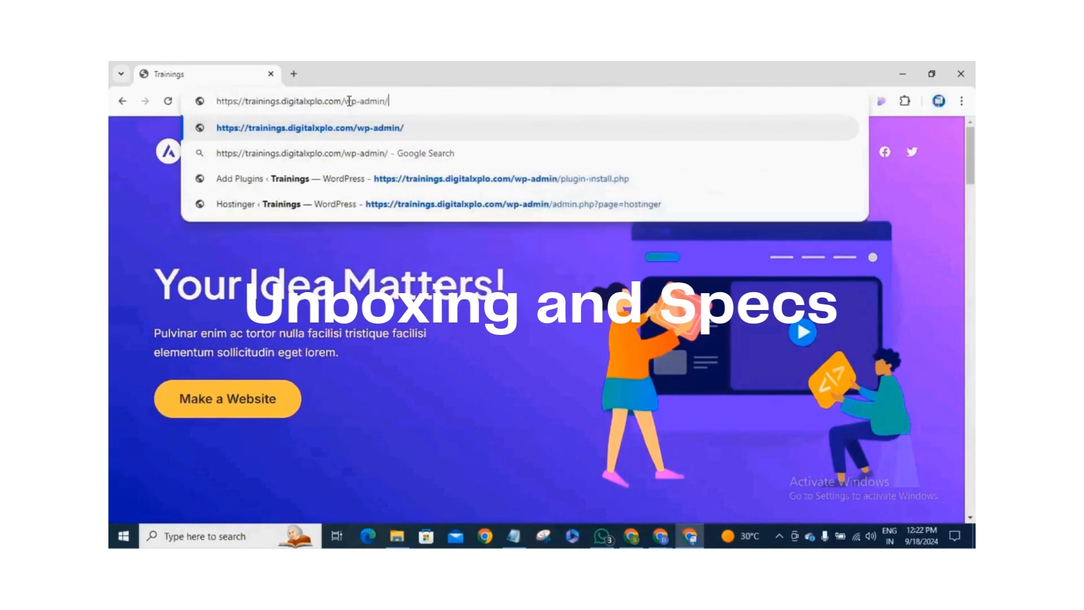
{"action": "key", "text": "Return"}
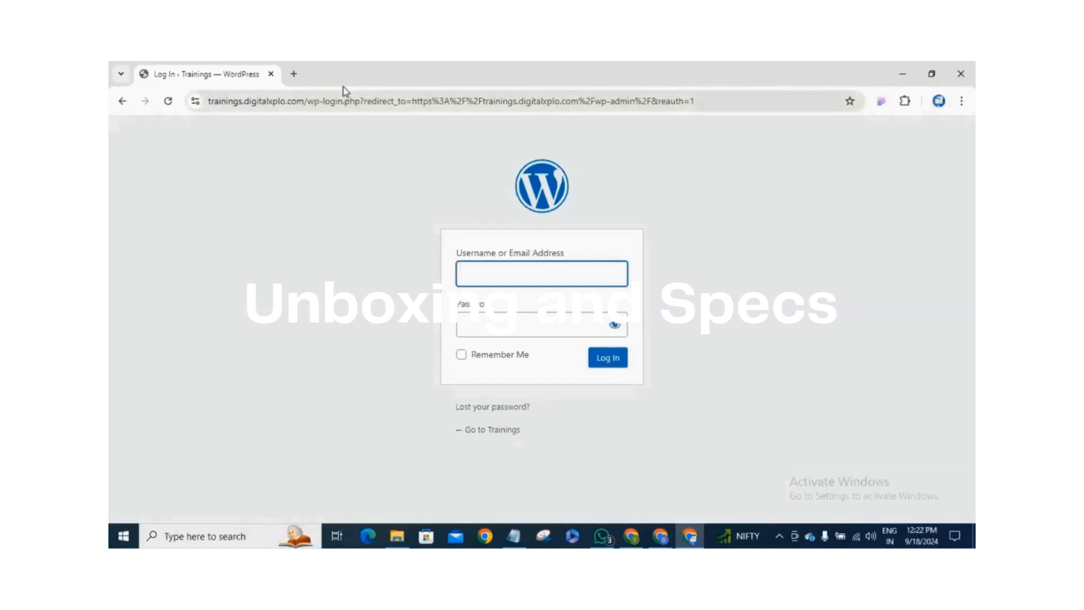
- Log in with the admin username and password to reach the Dashboard
{"action": "type", "text": "dig"}
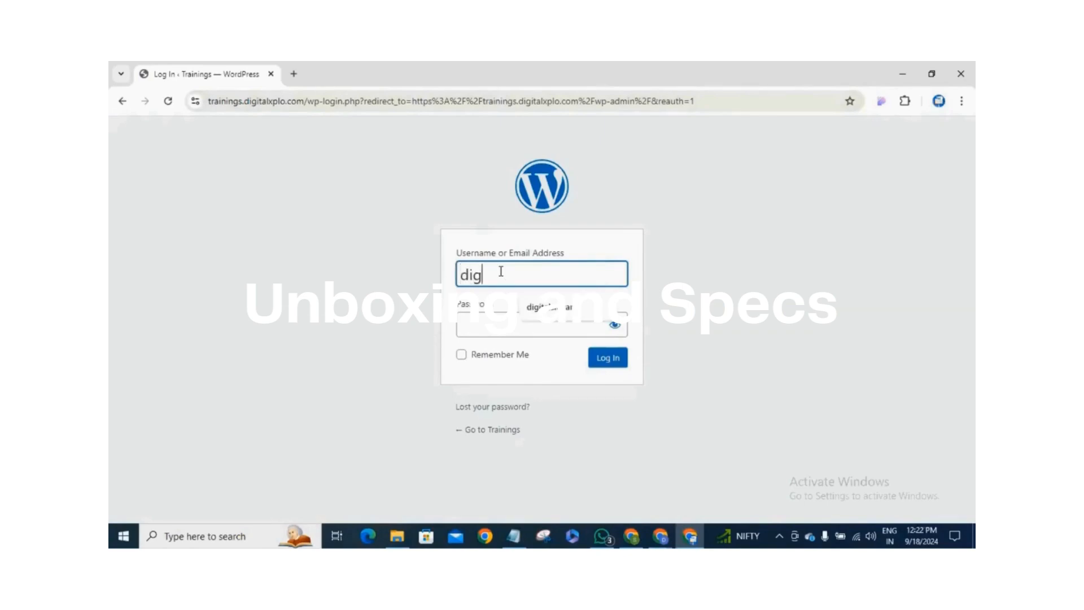
{"action": "type", "text": "italsravan"}
{"action": "left_click", "coordinate": [523, 328]}
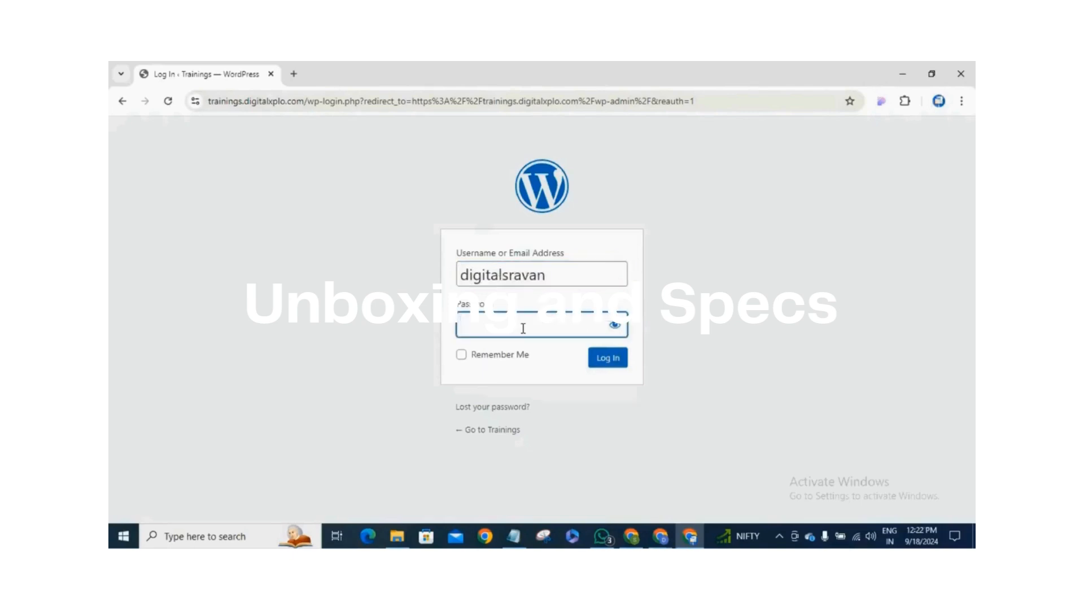
{"action": "type", "text": "aaaaaaaaaaaa"}
{"action": "key", "text": "Return"}
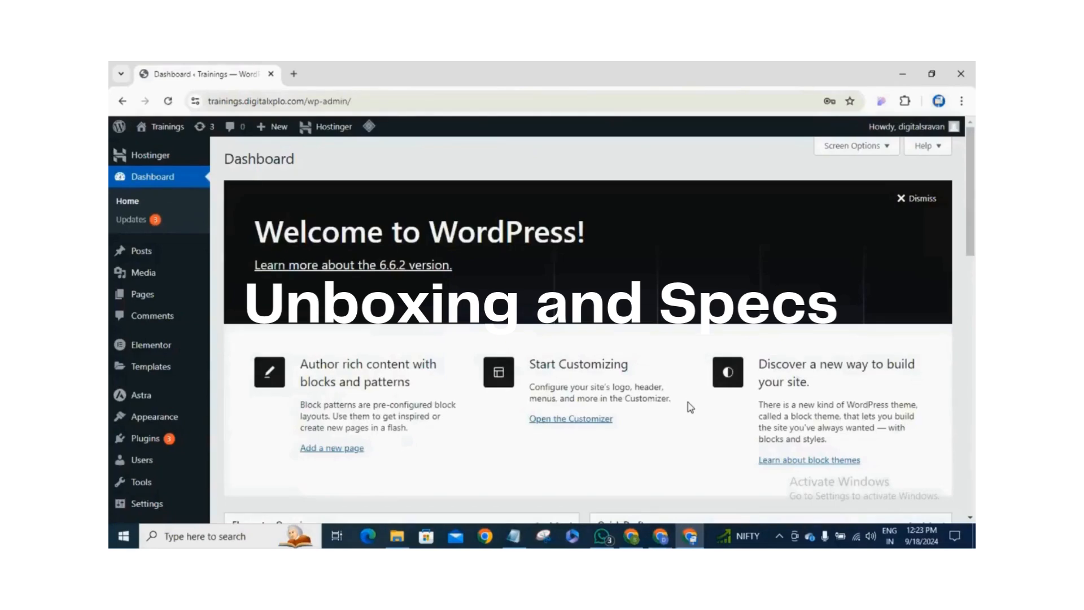
- Open the live Trainings site from Visit Site in a second tab
{"action": "mouse_move", "coordinate": [175, 134]}
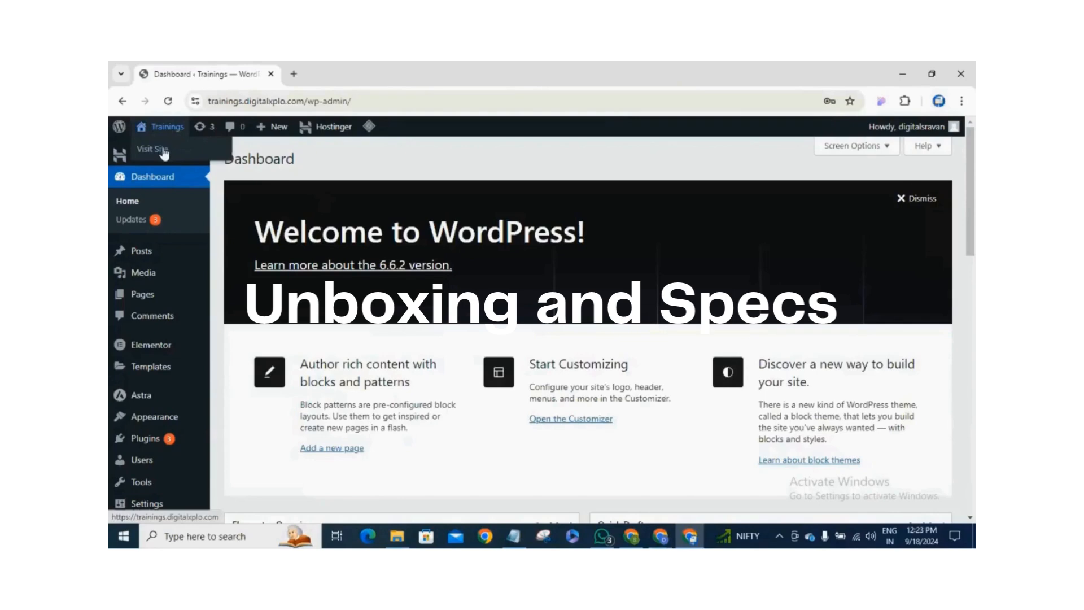
{"action": "middle_click", "coordinate": [163, 152]}
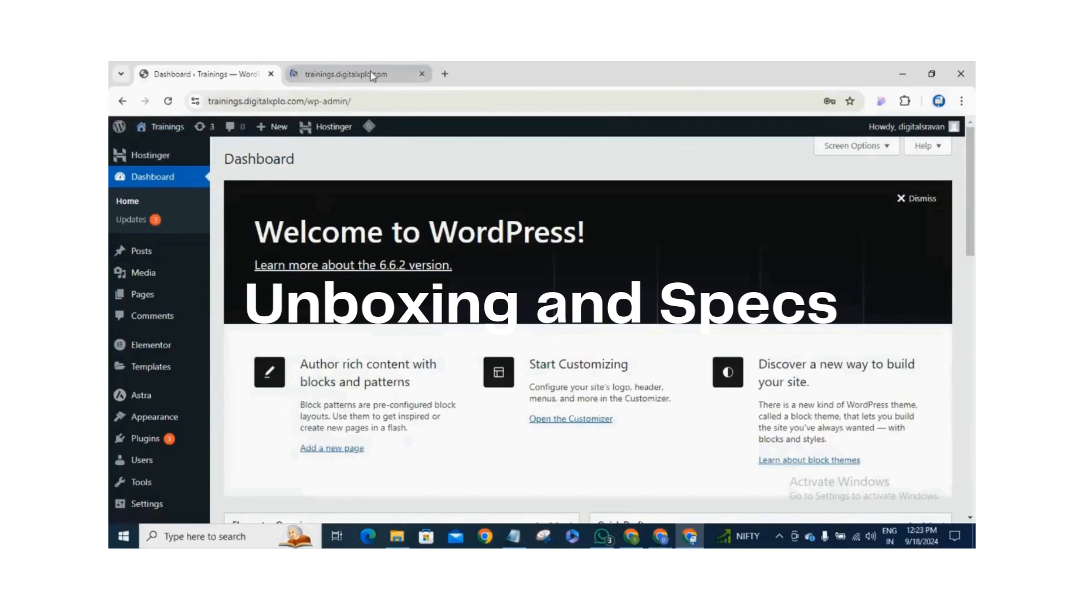
{"action": "left_click", "coordinate": [371, 75]}
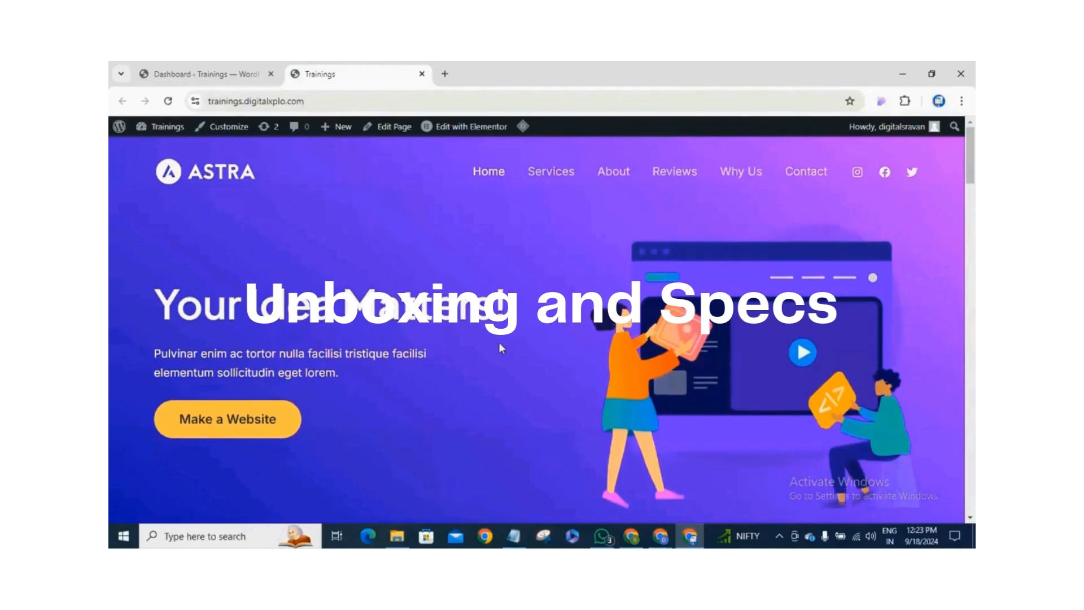
- Review the Our Services section and the Home-to-Contact navigation menu, then return to the Dashboard
{"action": "left_click", "coordinate": [552, 172]}
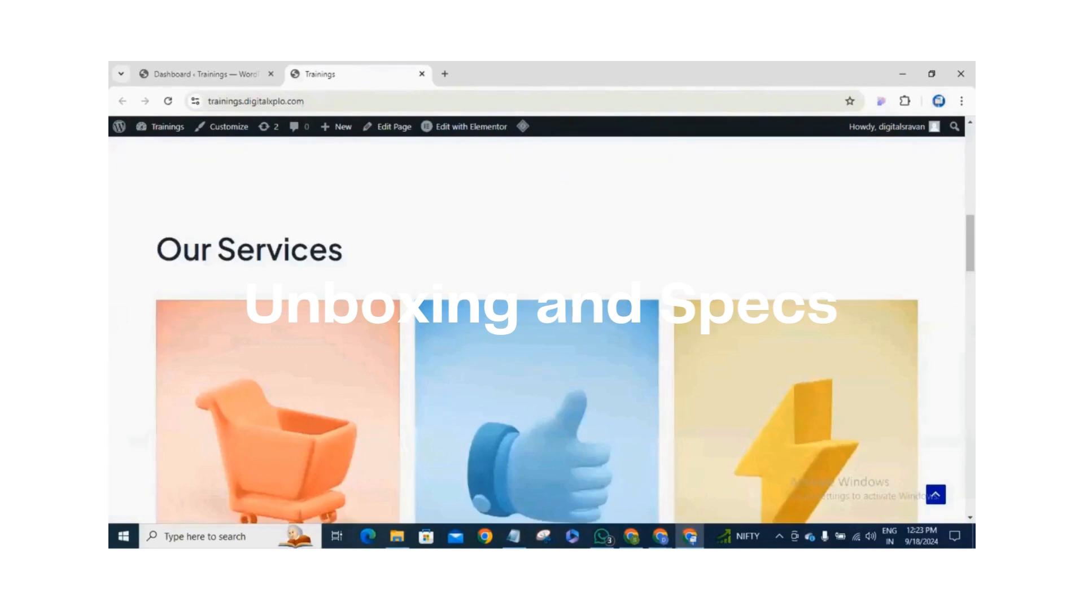
{"action": "scroll", "coordinate": [542, 330], "scroll_direction": "up", "scroll_amount": 9}
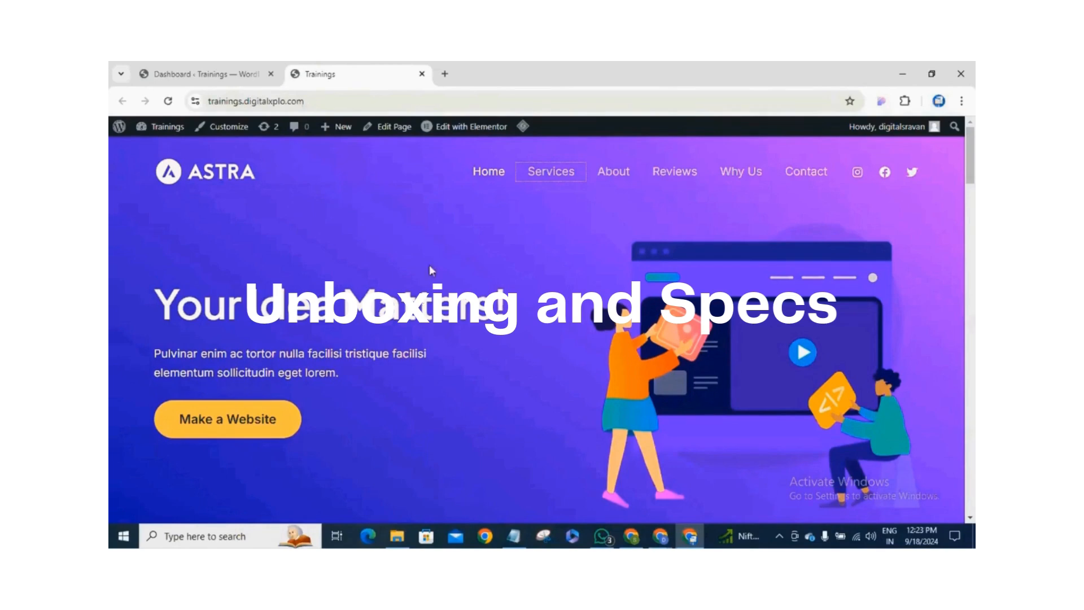
{"action": "left_click_drag", "start_coordinate": [448, 179], "coordinate": [833, 179]}
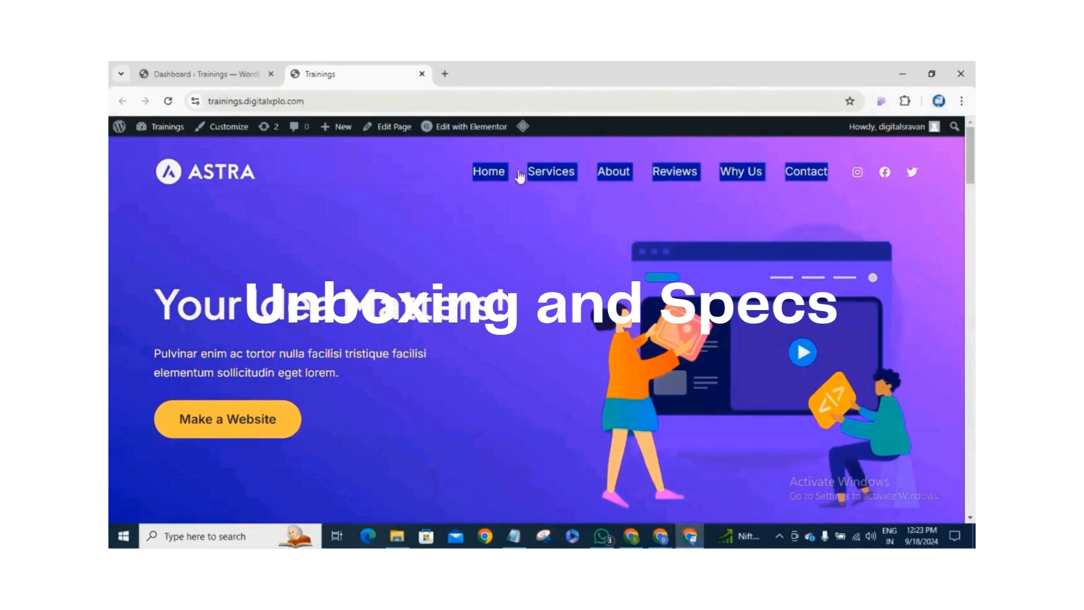
{"action": "left_click", "coordinate": [523, 251]}
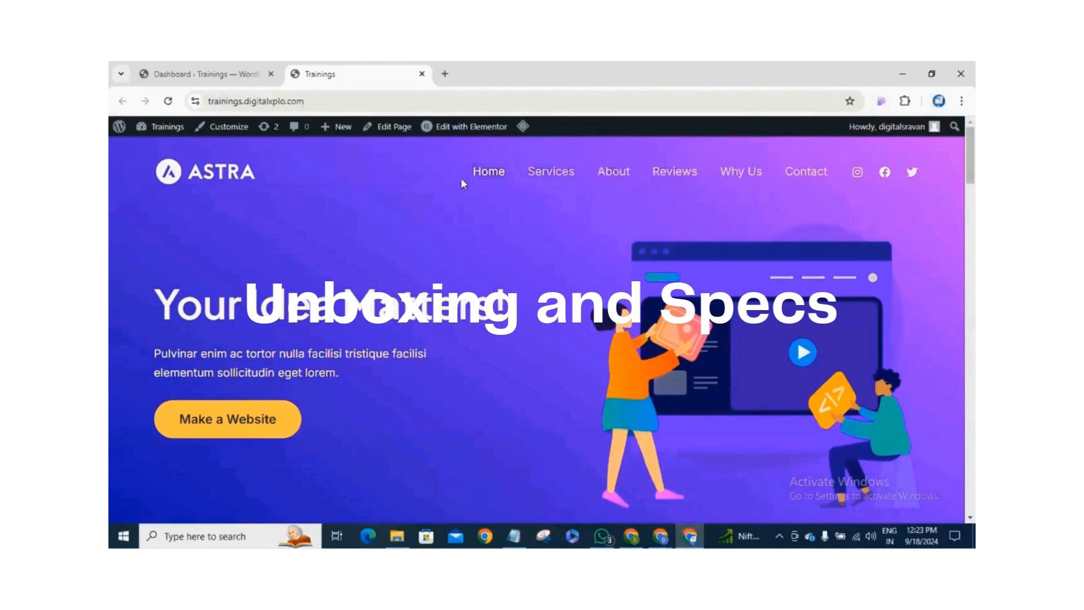
{"action": "left_click_drag", "start_coordinate": [469, 177], "coordinate": [815, 187]}
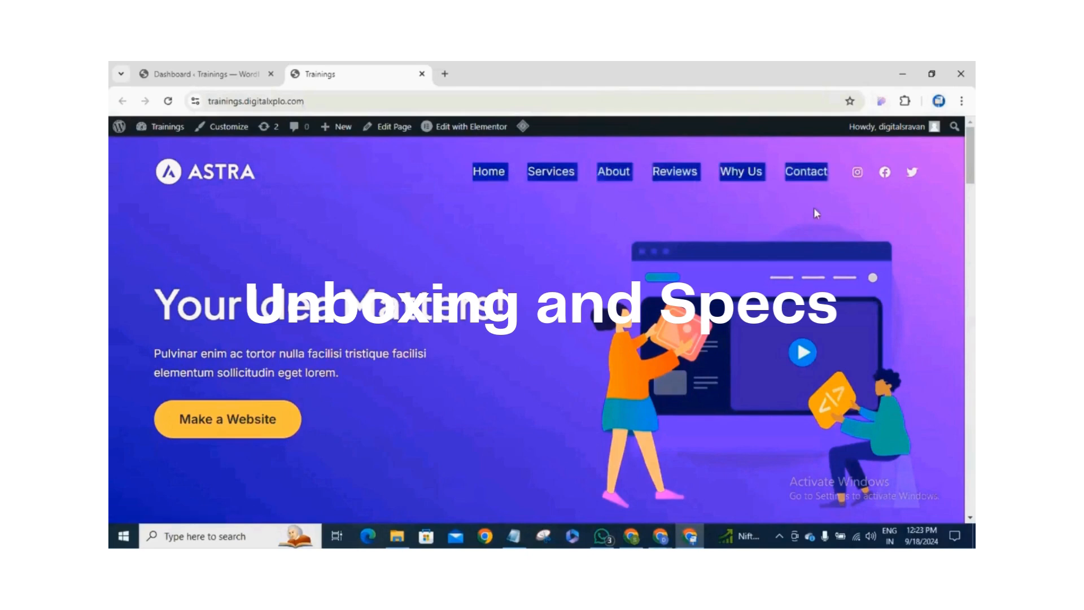
{"action": "left_click", "coordinate": [571, 232]}
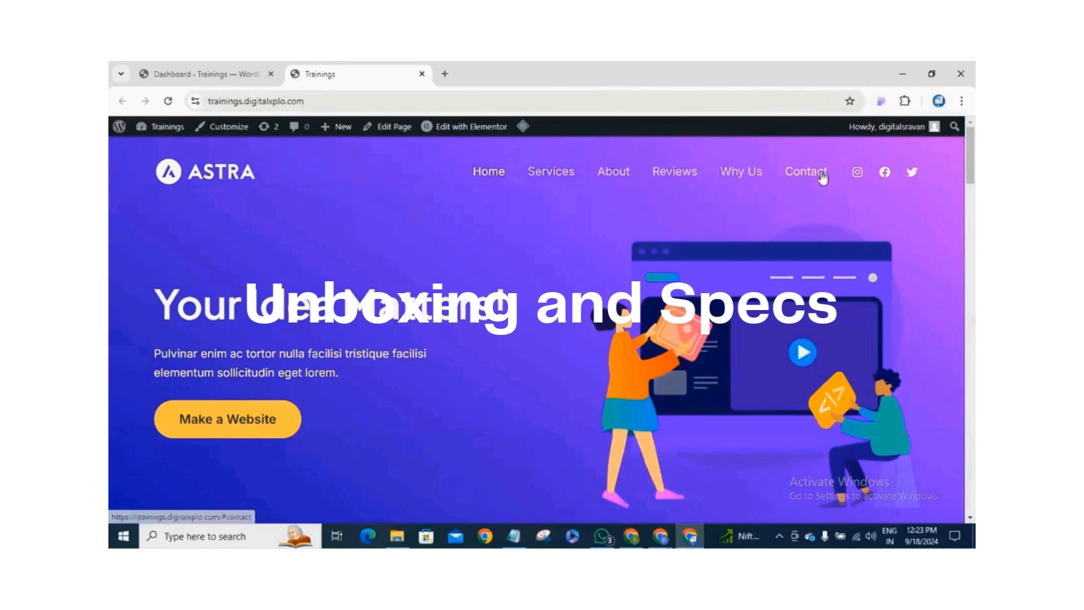
{"action": "left_click", "coordinate": [221, 75]}
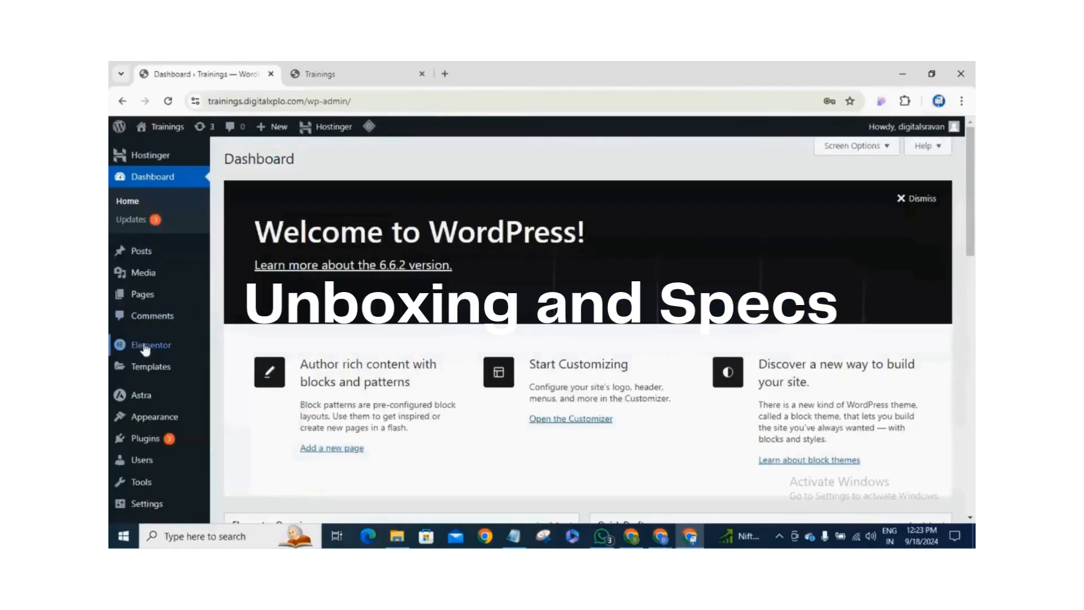
{"action": "scroll", "coordinate": [145, 347], "scroll_direction": "down", "scroll_amount": 1}
- Open Appearance > Menus in a third tab
{"action": "scroll", "coordinate": [144, 347], "scroll_direction": "down", "scroll_amount": 2}
{"action": "mouse_move", "coordinate": [146, 370]}
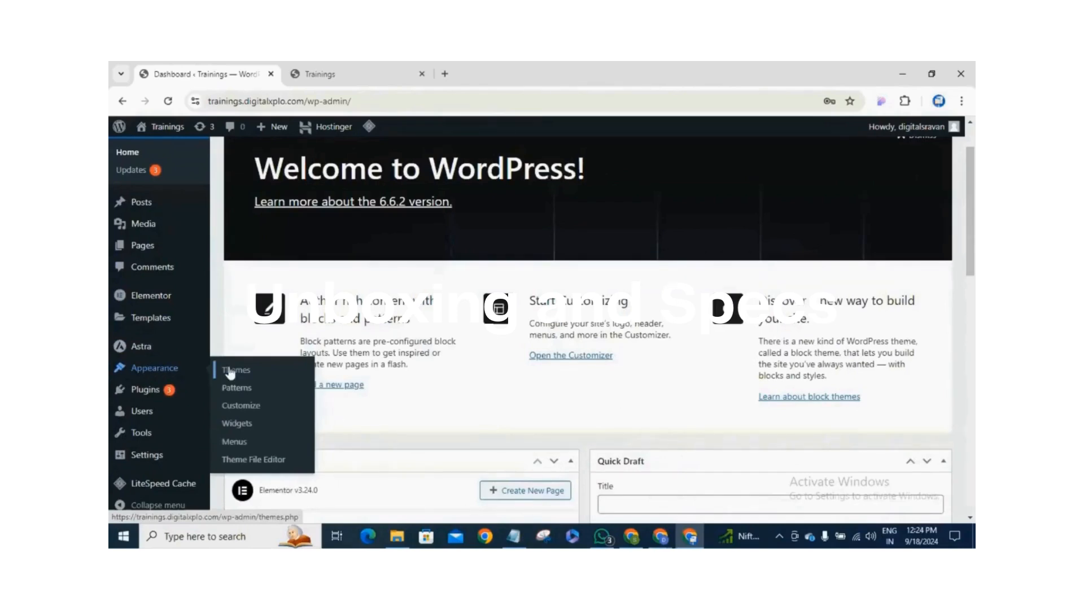
{"action": "middle_click", "coordinate": [236, 442]}
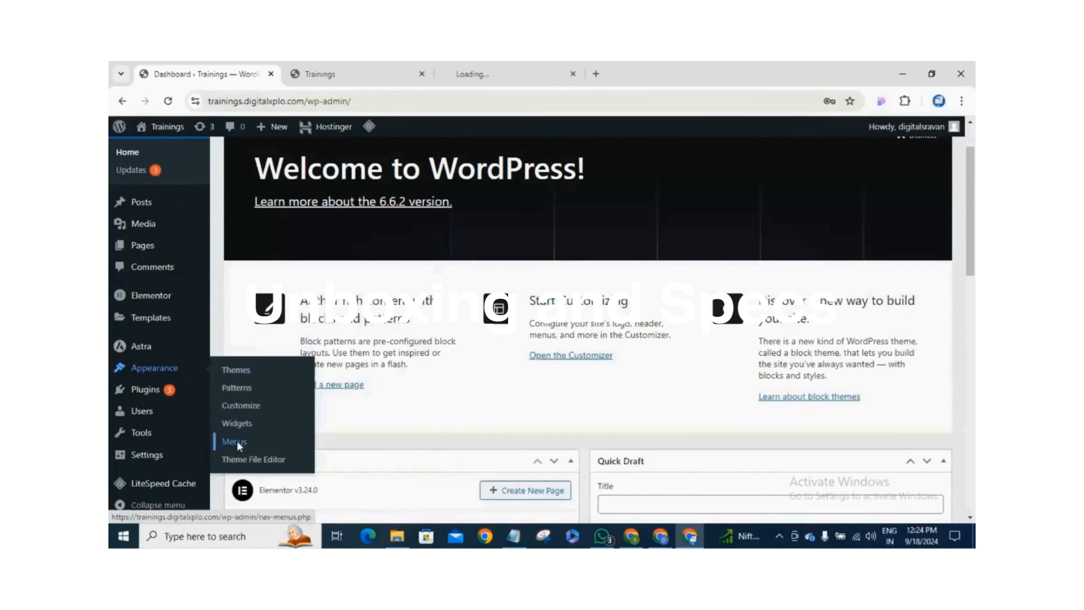
{"action": "left_click", "coordinate": [514, 63]}
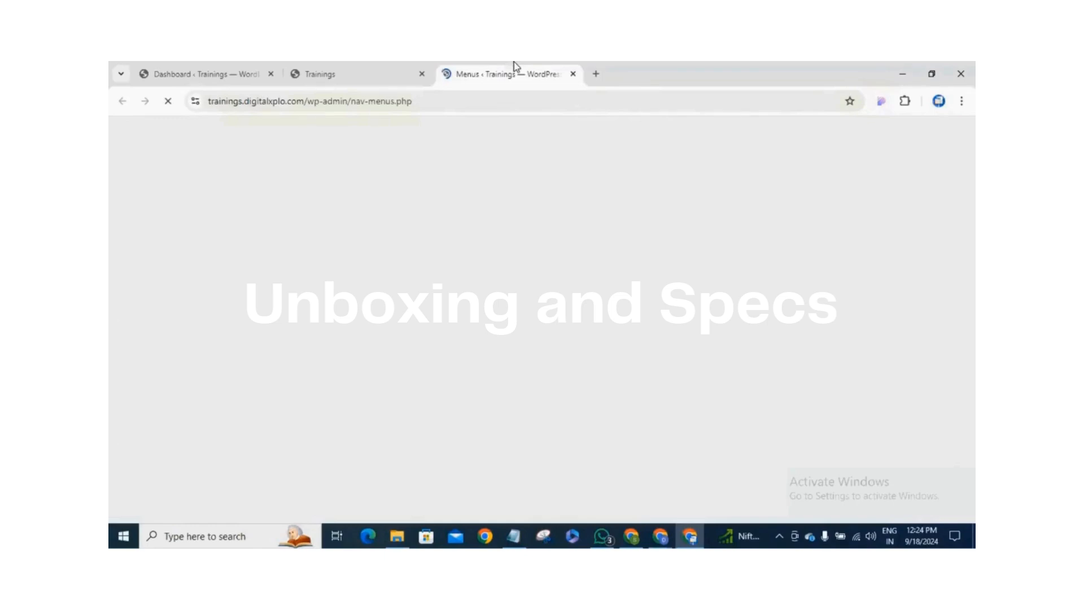
- Compare the Primary menu's Home, Services and About items with the live navigation bar
{"action": "scroll", "coordinate": [455, 285], "scroll_direction": "down", "scroll_amount": 2}
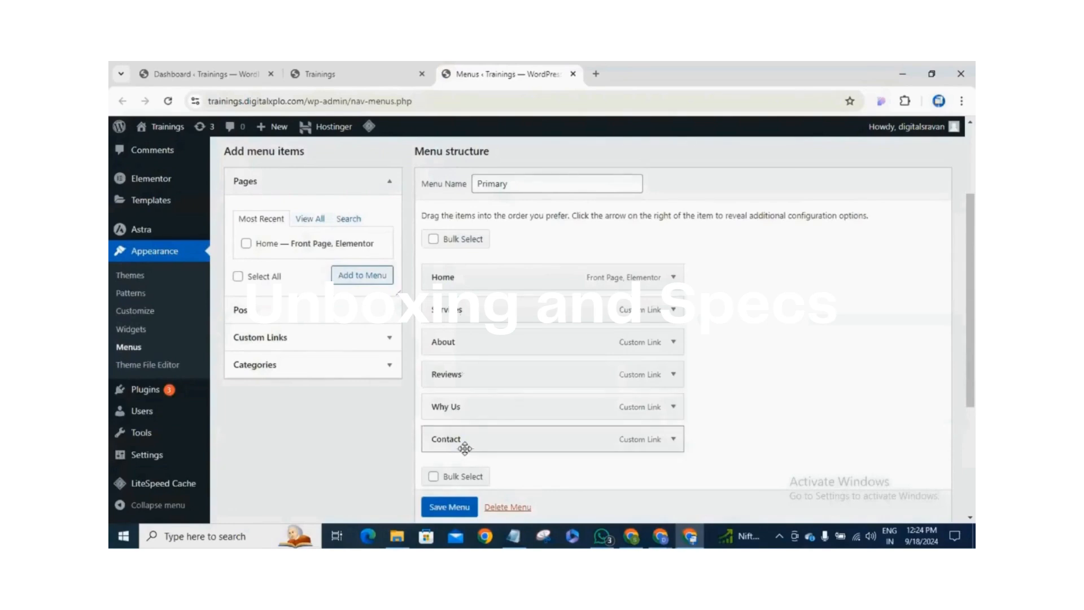
{"action": "left_click", "coordinate": [371, 67]}
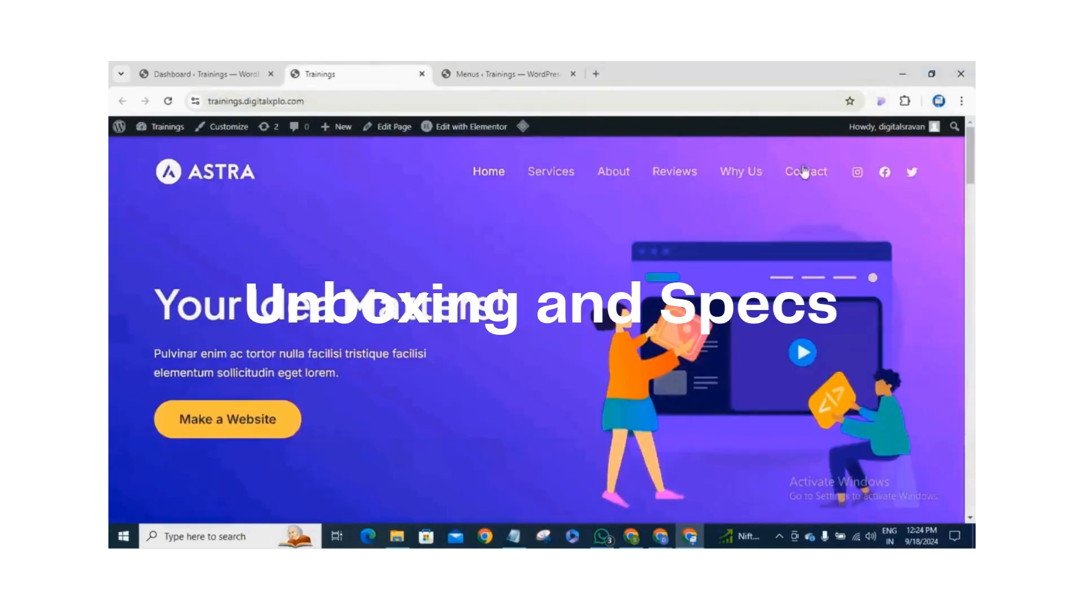
{"action": "left_click", "coordinate": [516, 72]}
{"action": "scroll", "coordinate": [508, 396], "scroll_direction": "down", "scroll_amount": 1}
{"action": "scroll", "coordinate": [525, 392], "scroll_direction": "up", "scroll_amount": 2}
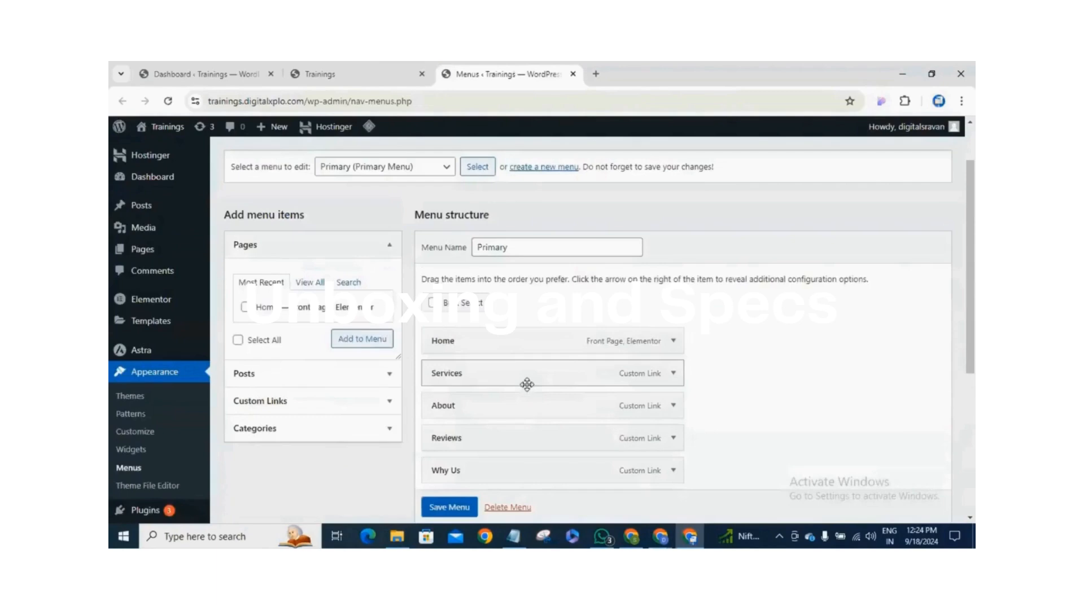
{"action": "left_click", "coordinate": [350, 66]}
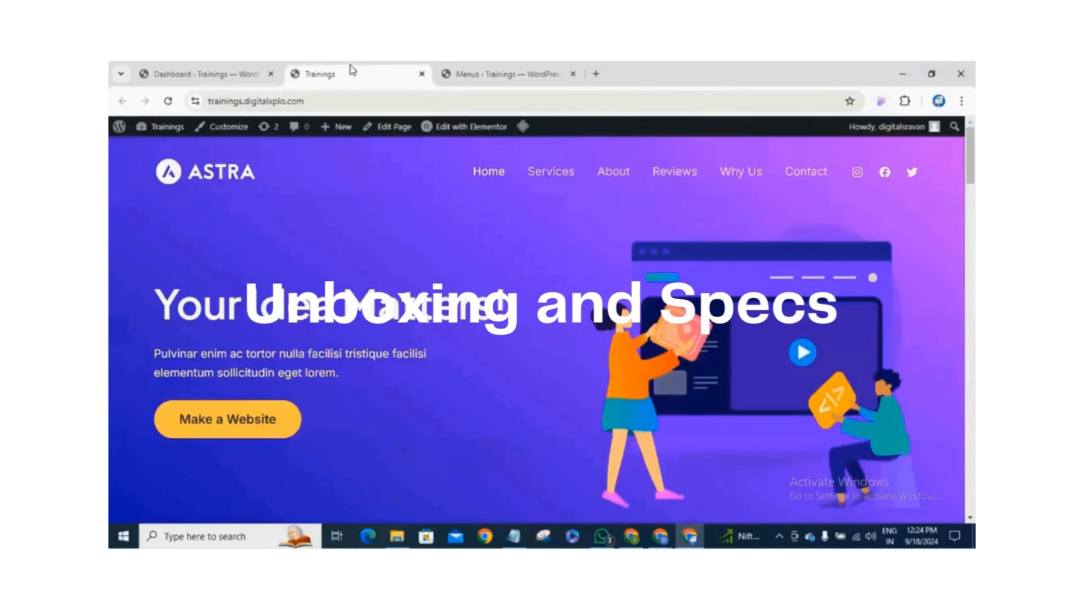
{"action": "left_click", "coordinate": [499, 80]}
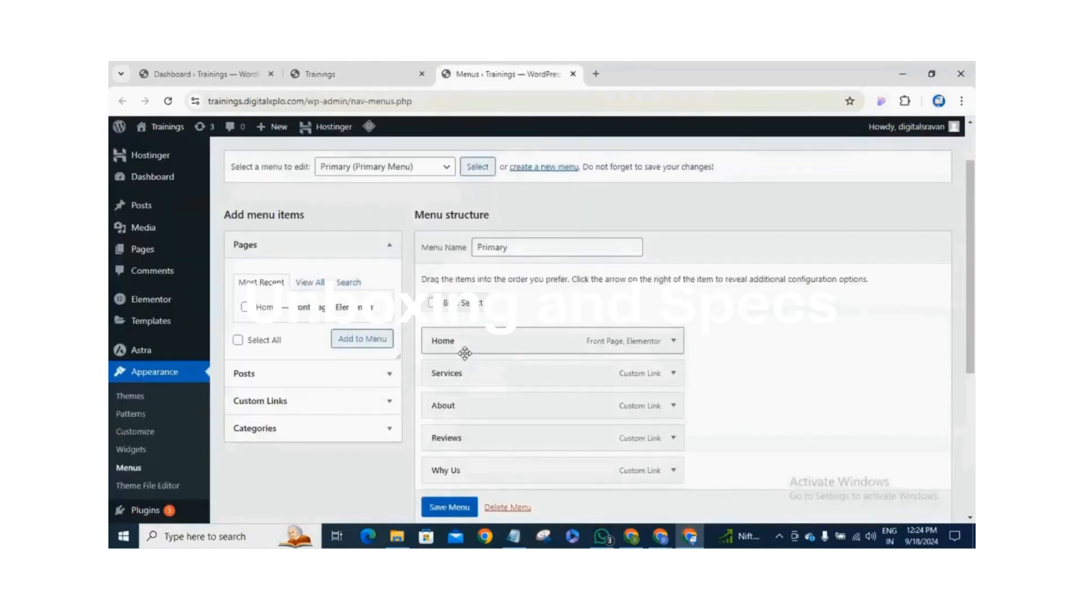
{"action": "scroll", "coordinate": [464, 353], "scroll_direction": "up", "scroll_amount": 1}
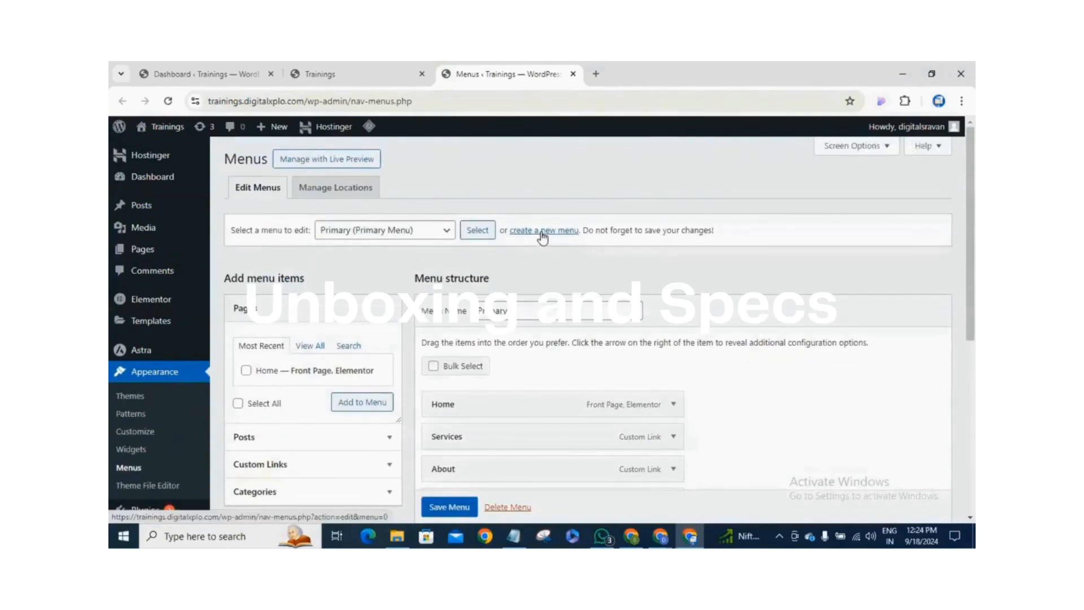
{"action": "left_click", "coordinate": [542, 236]}
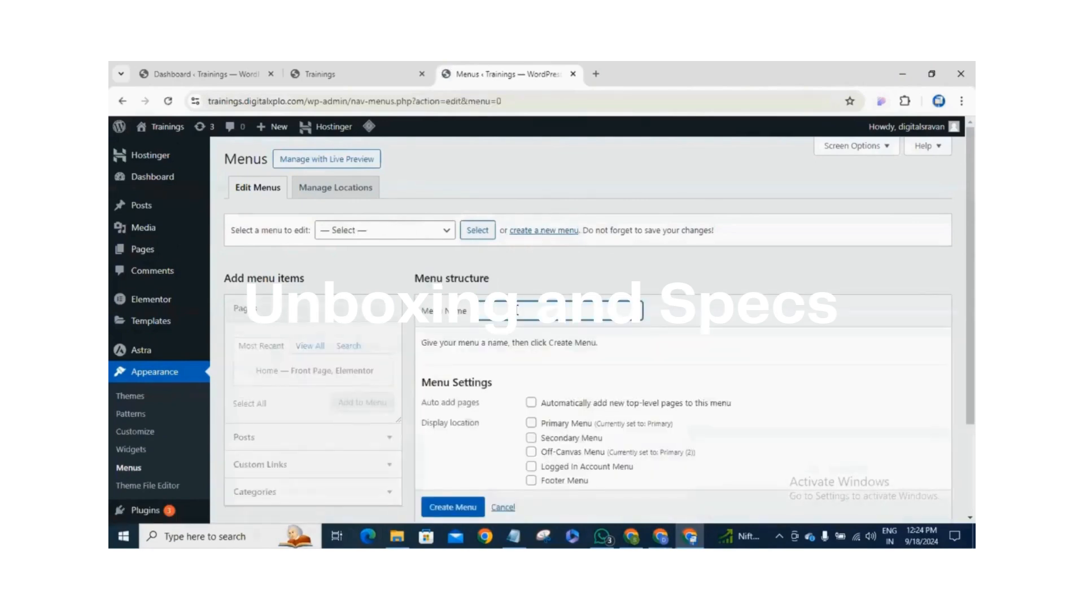
- Create a new menu named Trainings
{"action": "type", "text": "Training"}
{"action": "scroll", "coordinate": [653, 337], "scroll_direction": "down", "scroll_amount": 1}
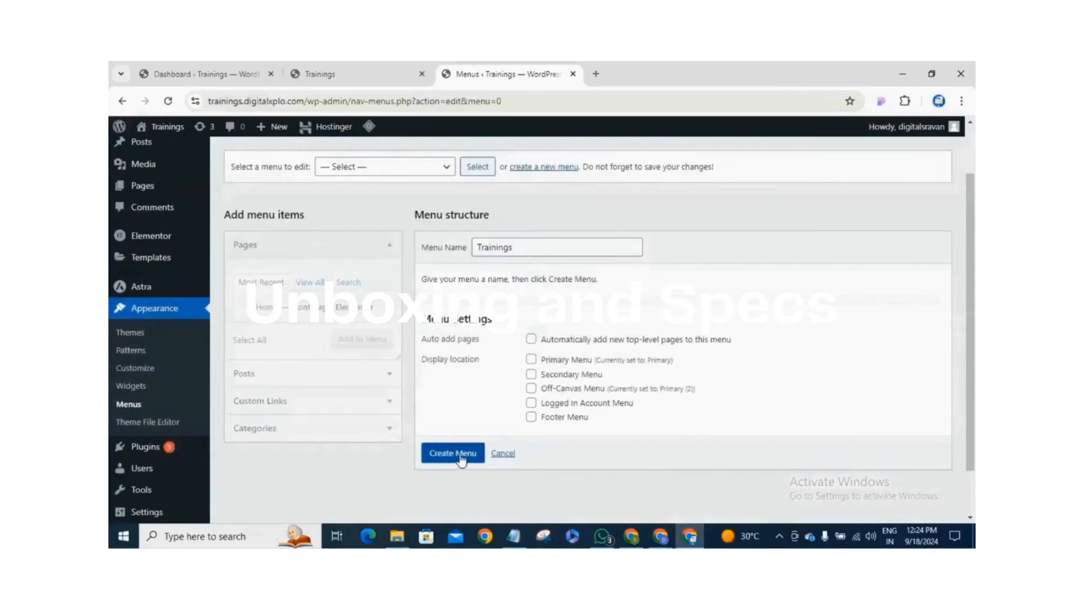
{"action": "left_click", "coordinate": [462, 457]}
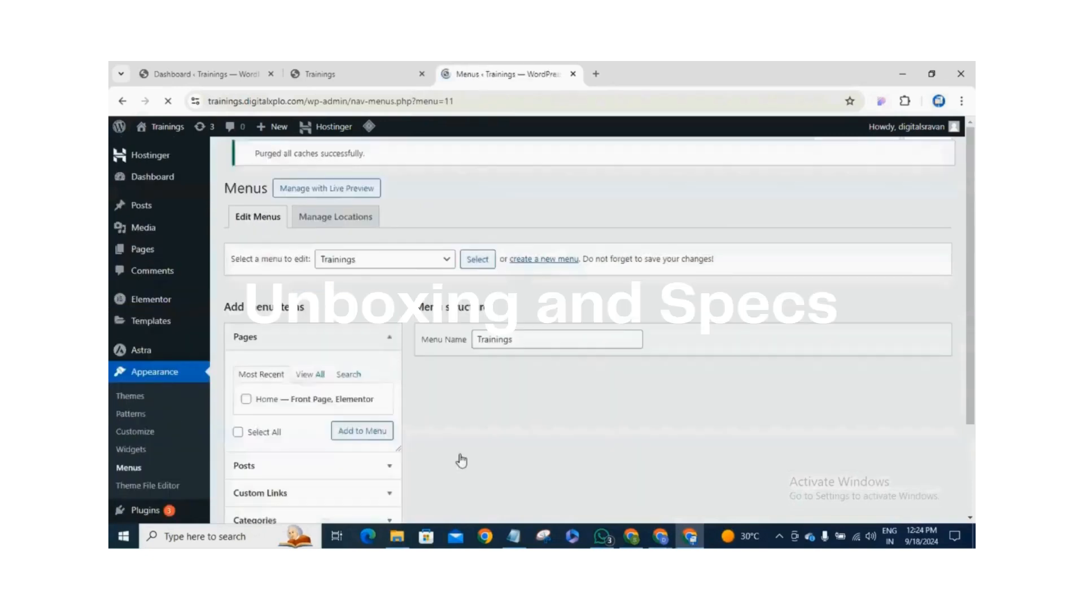
- Assign Trainings to the Primary Menu location, save, and reload the live site
{"action": "scroll", "coordinate": [565, 377], "scroll_direction": "down", "scroll_amount": 1}
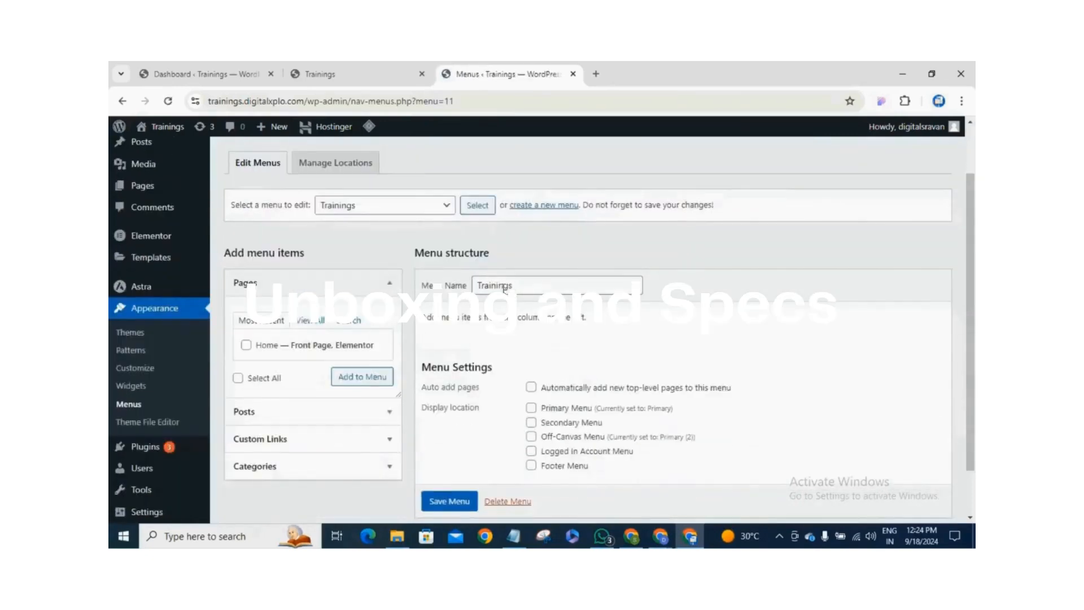
{"action": "left_click", "coordinate": [531, 408]}
{"action": "left_click", "coordinate": [448, 501]}
{"action": "scroll", "coordinate": [452, 506], "scroll_direction": "down", "scroll_amount": 1}
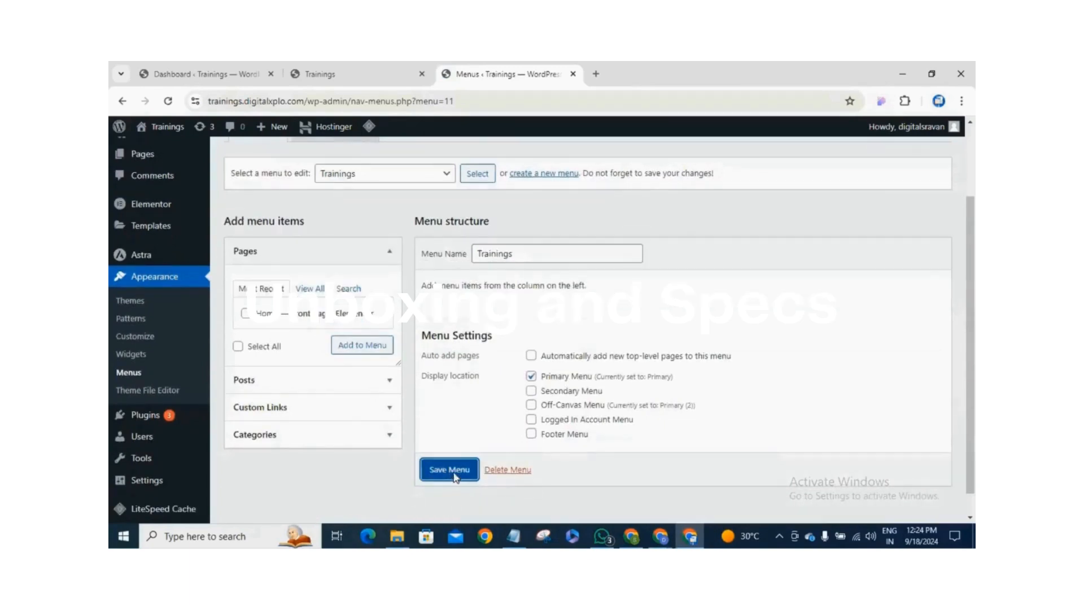
{"action": "left_click", "coordinate": [456, 476]}
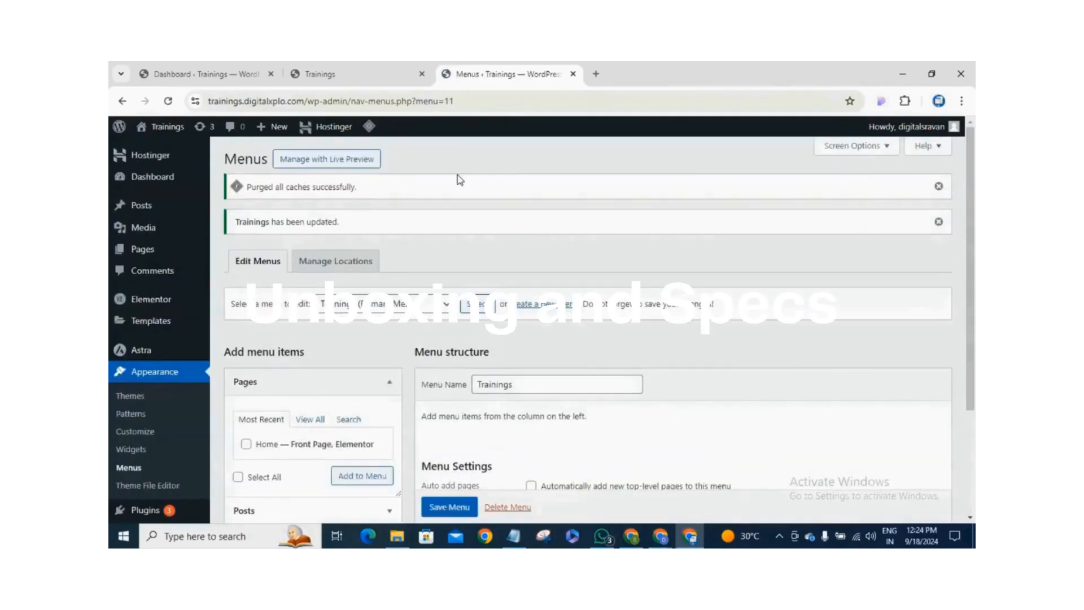
{"action": "left_click", "coordinate": [347, 78]}
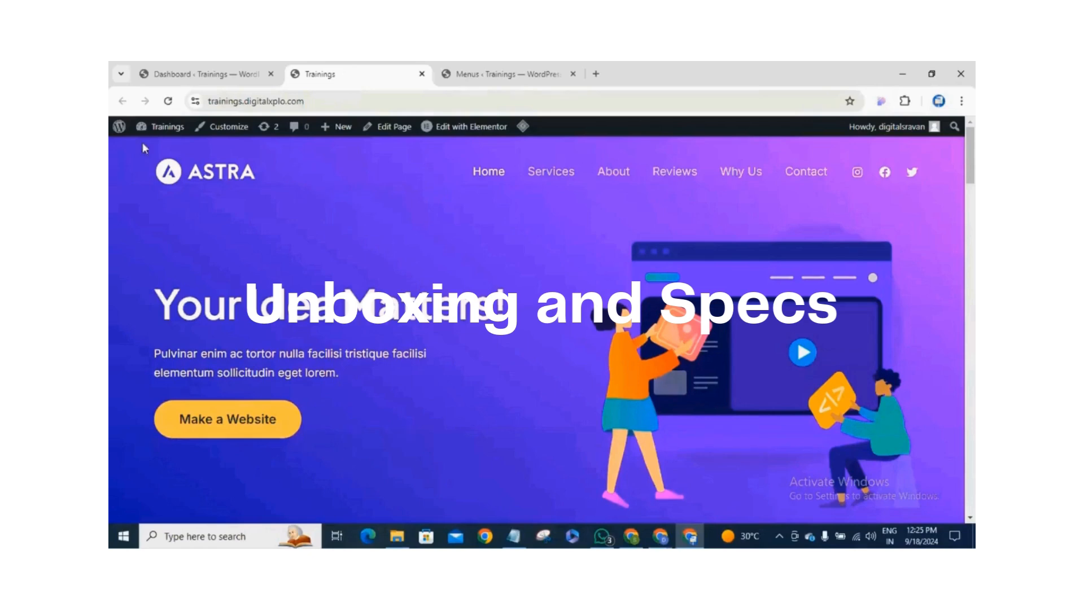
{"action": "left_click", "coordinate": [169, 103]}
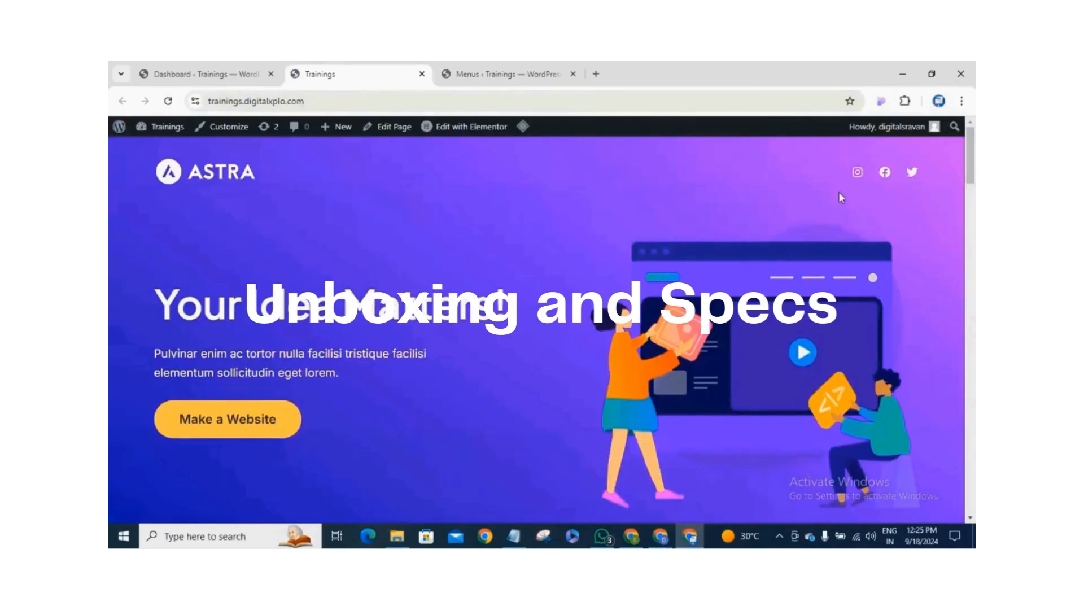
- Add the Home page from Pages > View All to the Trainings menu and save it
{"action": "left_click", "coordinate": [508, 74]}
{"action": "scroll", "coordinate": [539, 431], "scroll_direction": "down", "scroll_amount": 2}
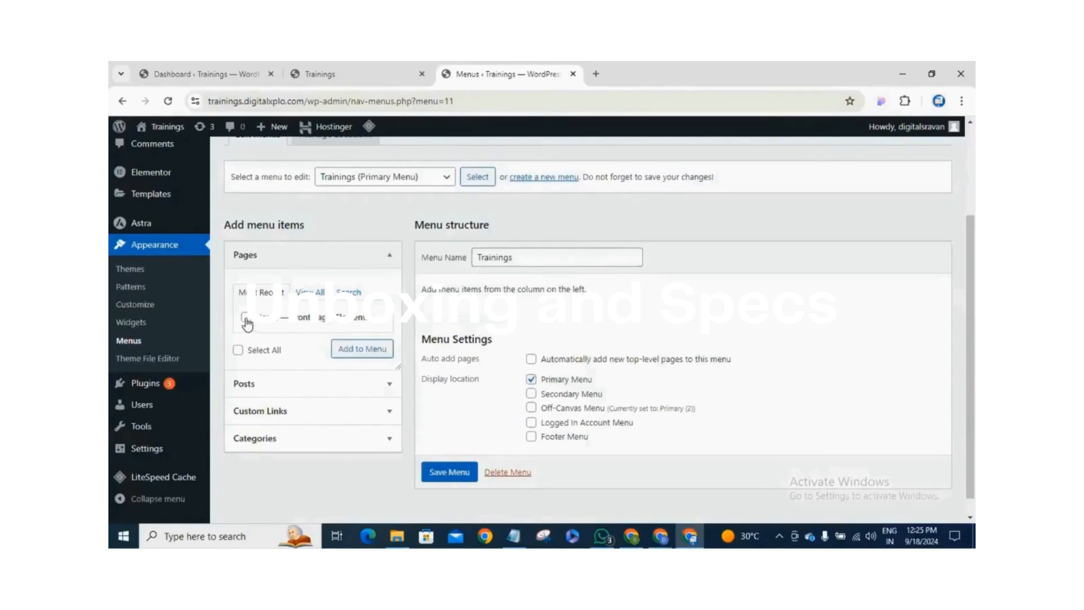
{"action": "left_click", "coordinate": [318, 294]}
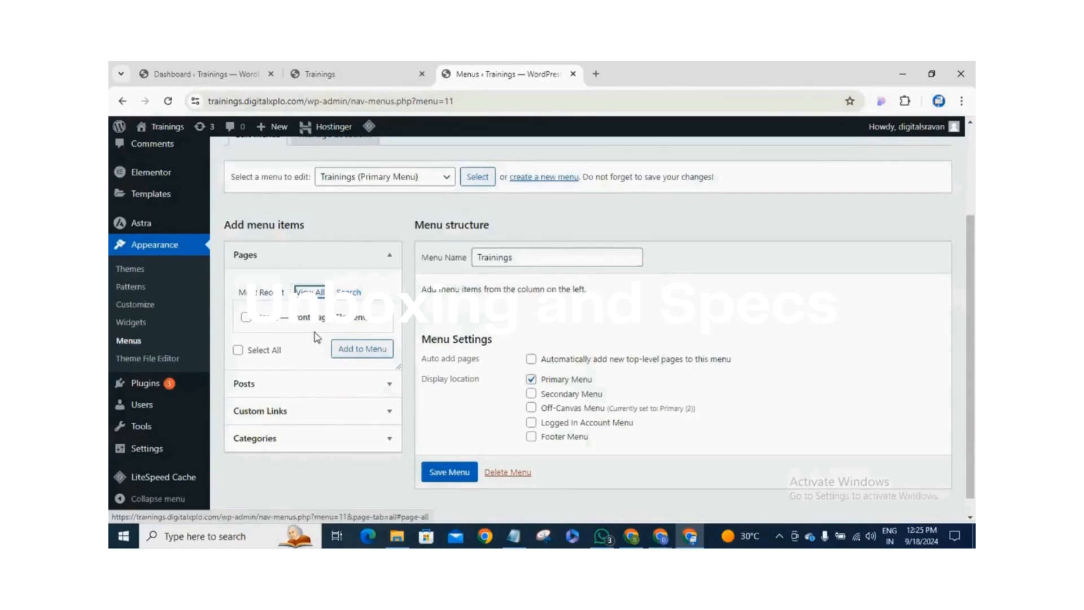
{"action": "left_click", "coordinate": [245, 317]}
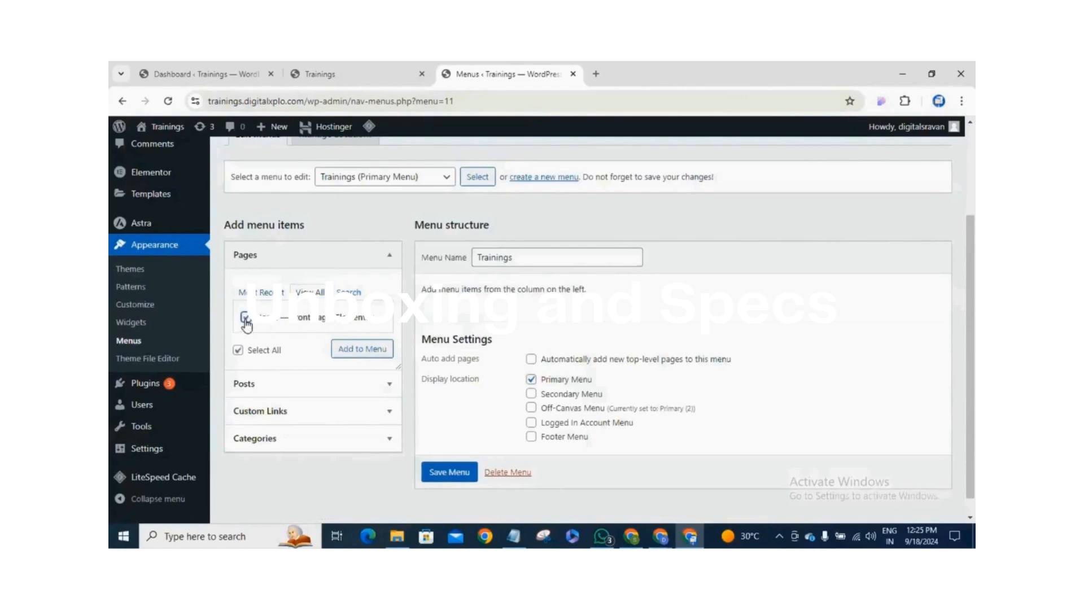
{"action": "left_click", "coordinate": [367, 354]}
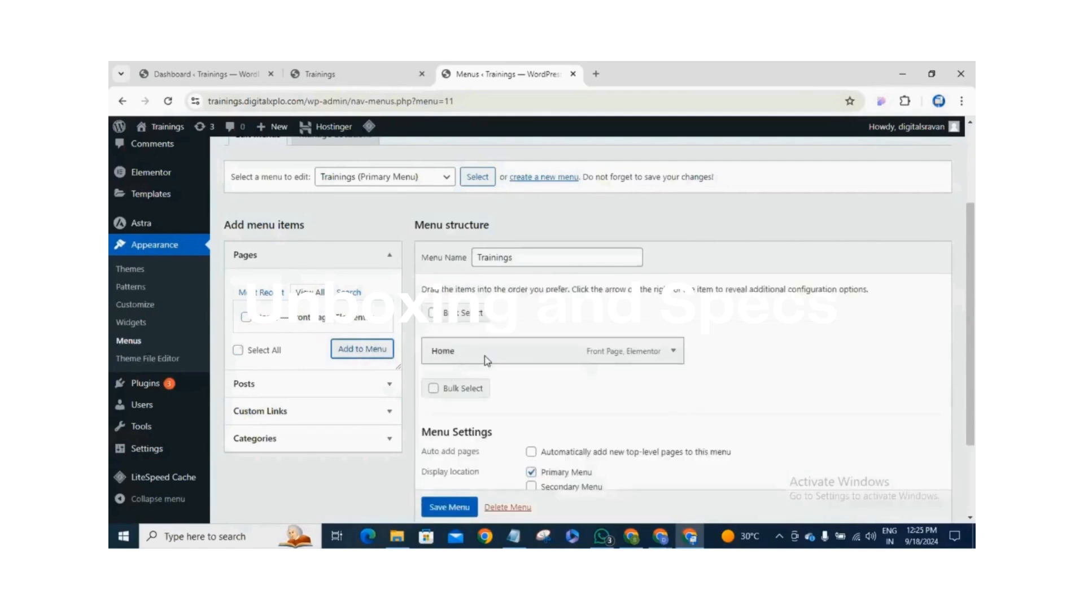
{"action": "scroll", "coordinate": [485, 429], "scroll_direction": "down", "scroll_amount": 2}
{"action": "scroll", "coordinate": [451, 499], "scroll_direction": "down", "scroll_amount": 1}
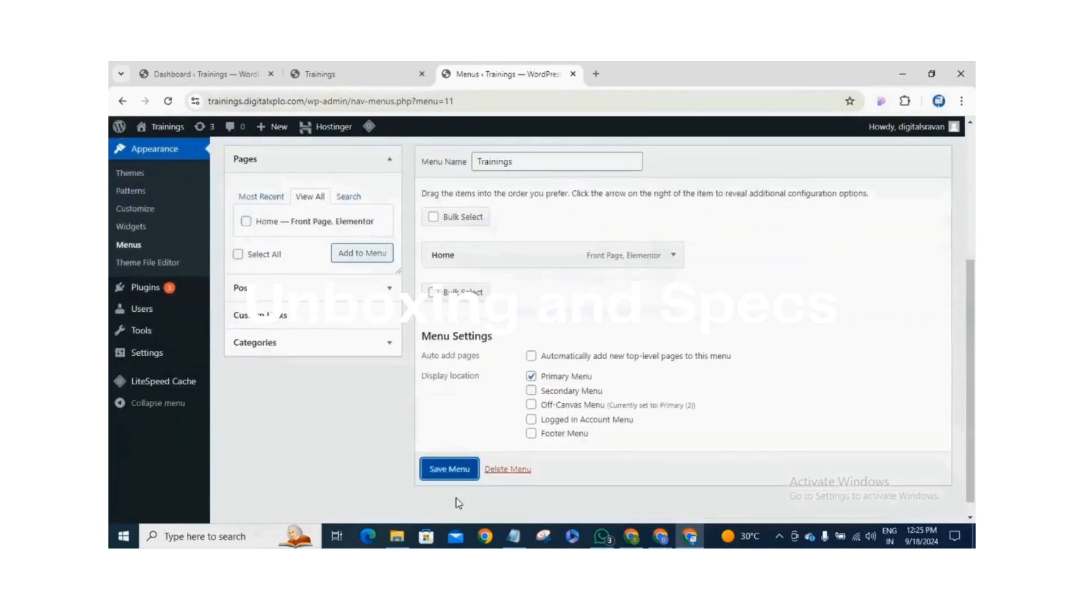
{"action": "left_click", "coordinate": [458, 471]}
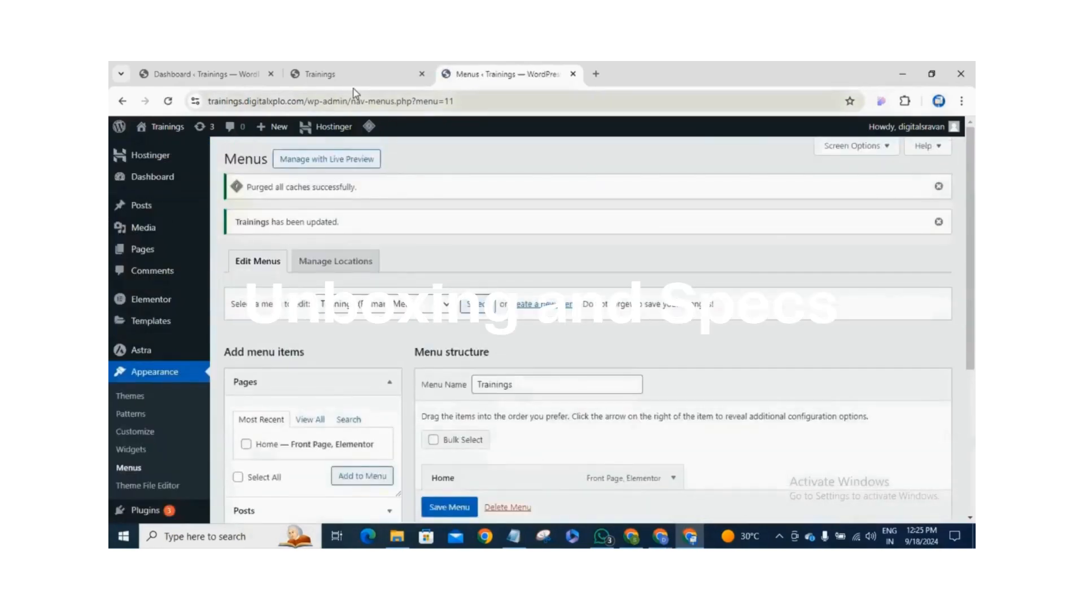
- Reload the live site to confirm Home now appears in its navigation
{"action": "left_click", "coordinate": [354, 75]}
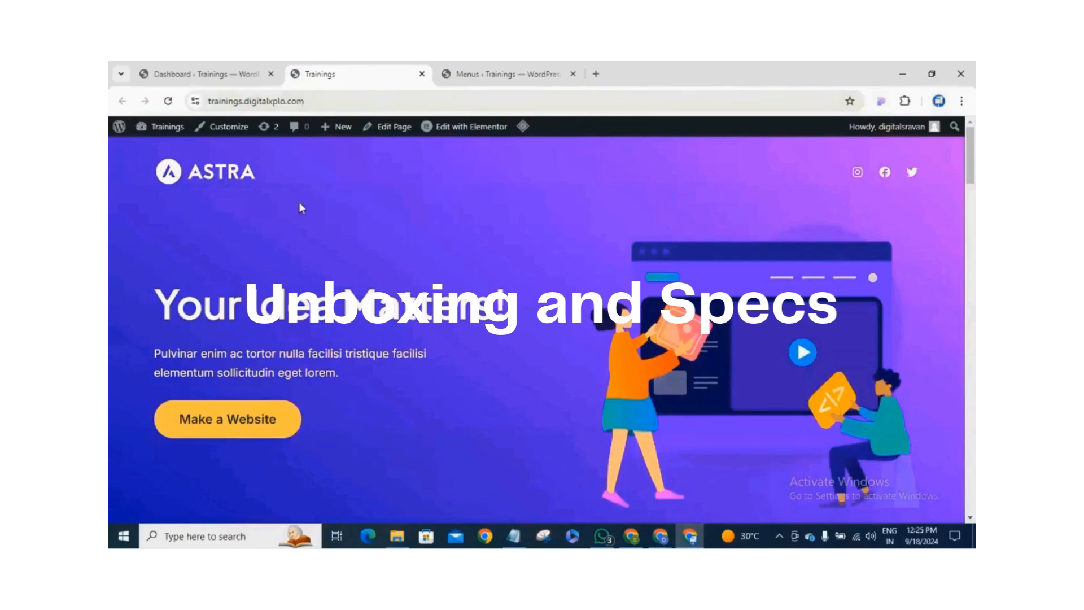
{"action": "left_click", "coordinate": [168, 100]}
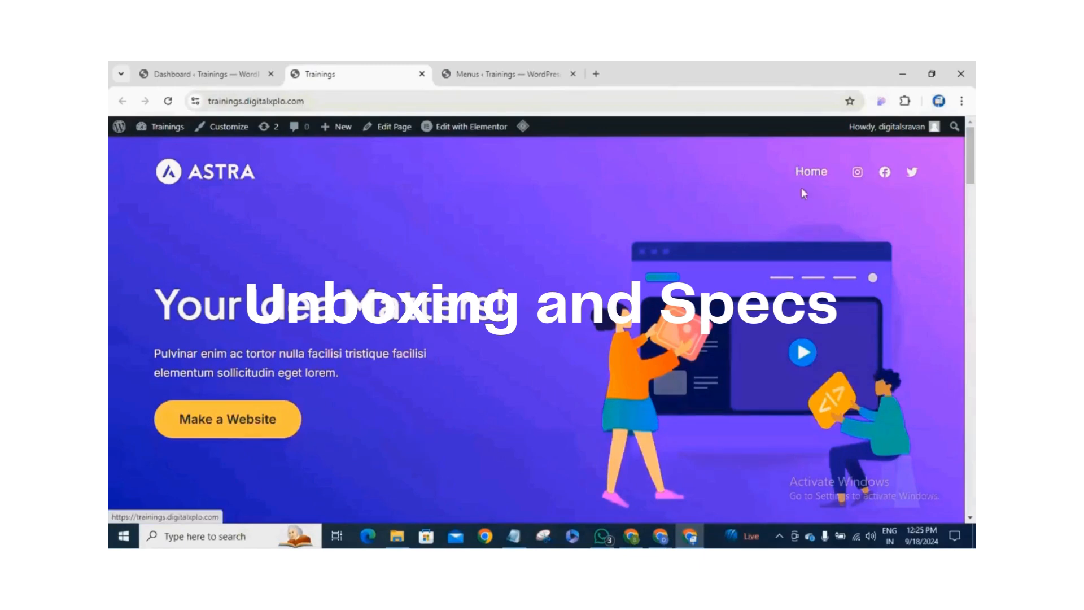
{"action": "left_click", "coordinate": [497, 73]}
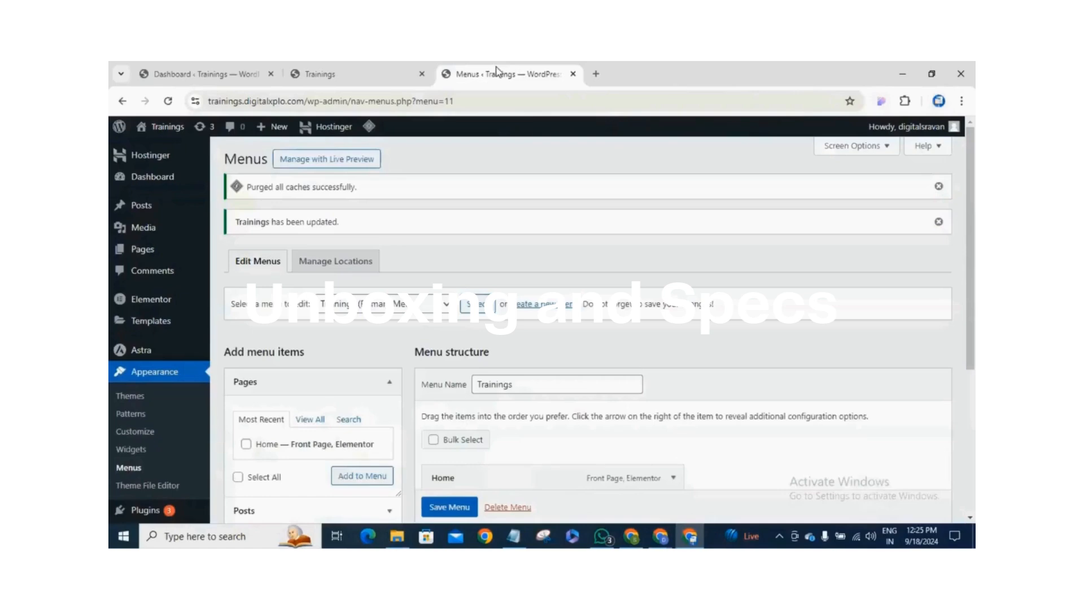
{"action": "left_click", "coordinate": [379, 71]}
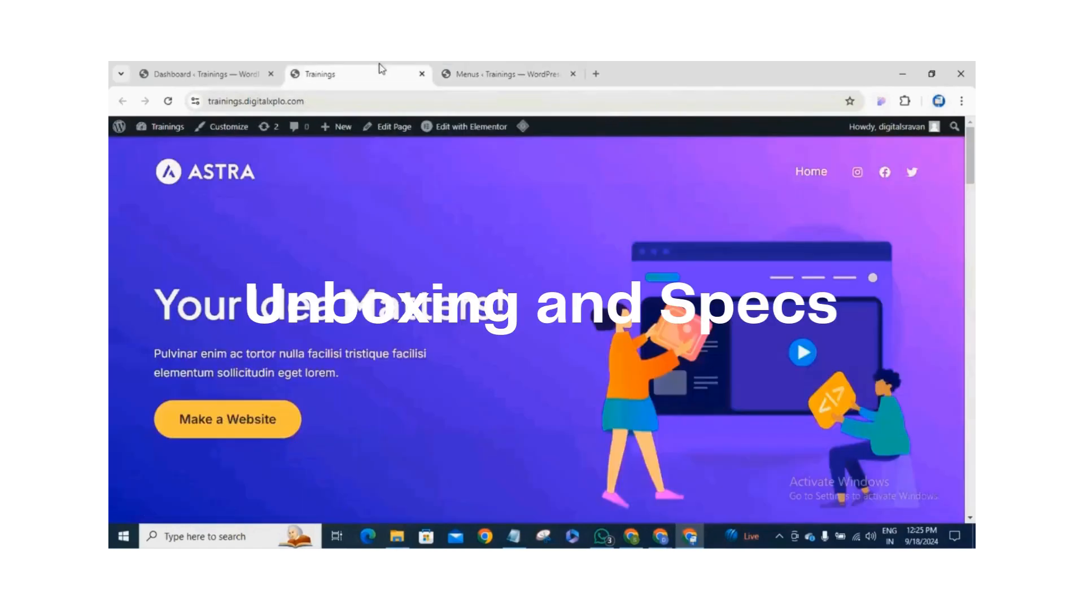
- Open Pages > All Pages, listing Home and a draft Privacy Policy
{"action": "left_click", "coordinate": [185, 64]}
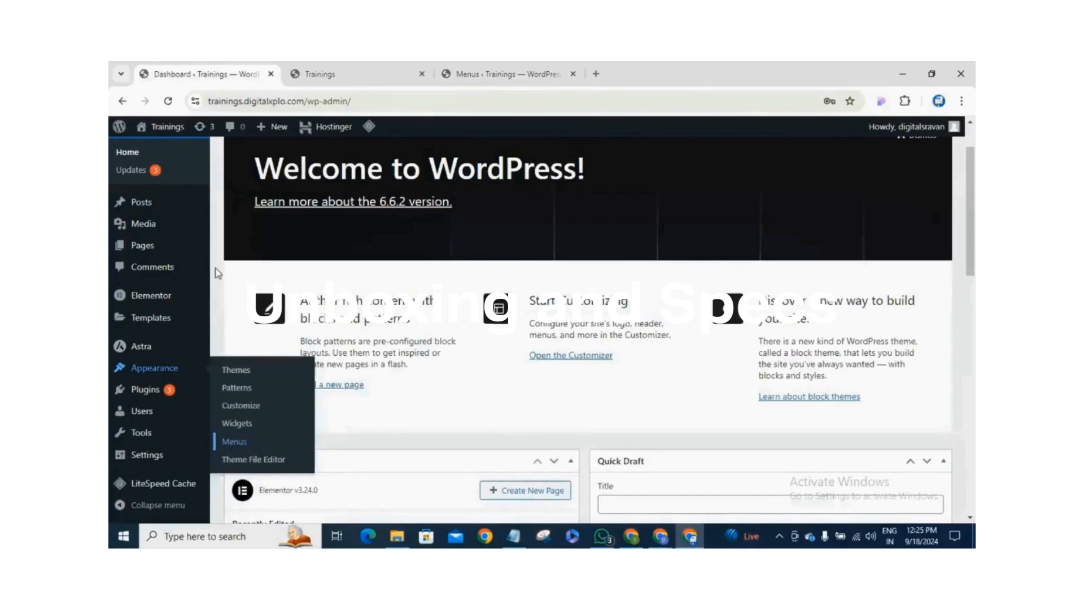
{"action": "mouse_move", "coordinate": [141, 247]}
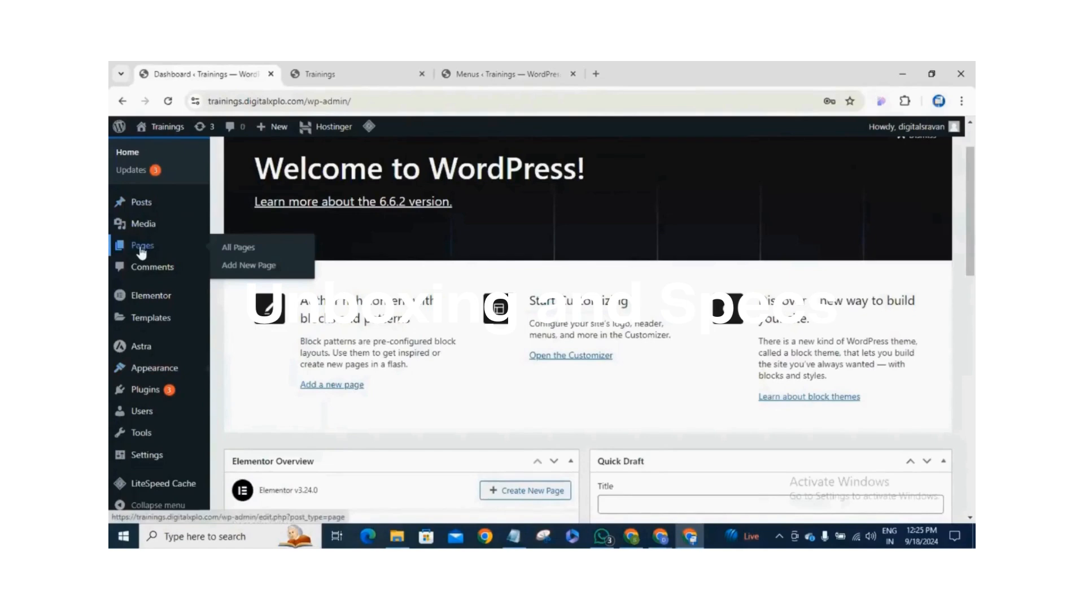
{"action": "left_click", "coordinate": [231, 247]}
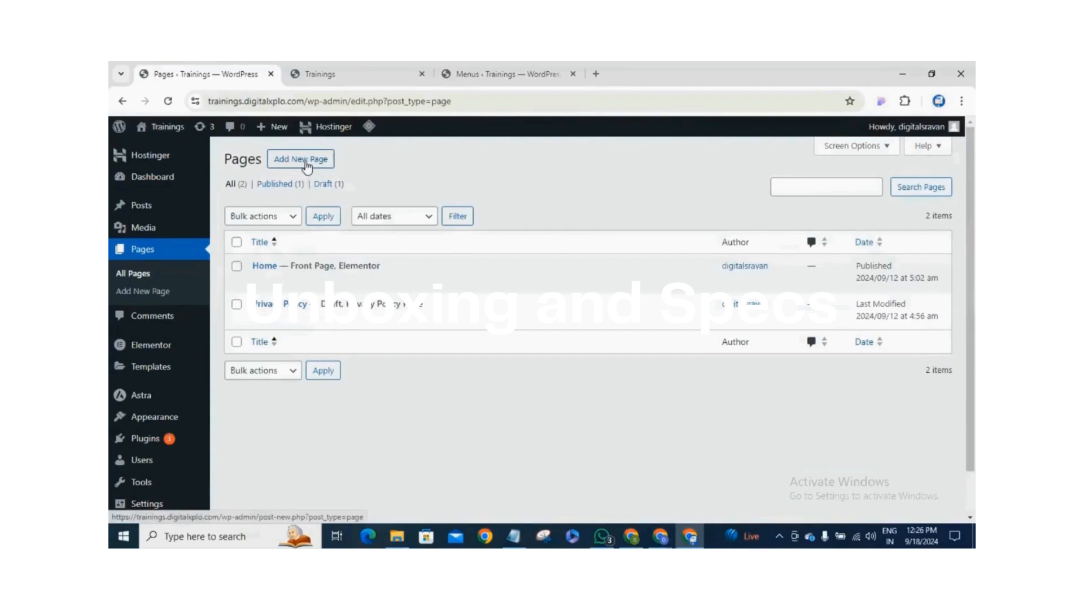
{"action": "left_click", "coordinate": [515, 538]}
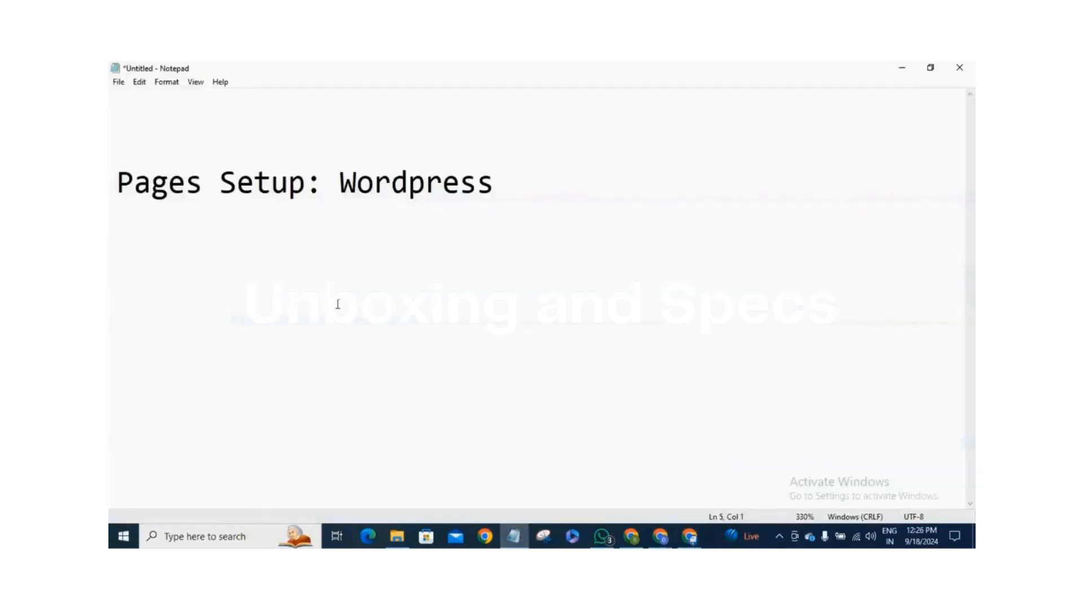
- Type the page list Home, About us, Courses and Contact Us, one per line
{"action": "type", "text": "Home"}
{"action": "key", "text": "Return"}
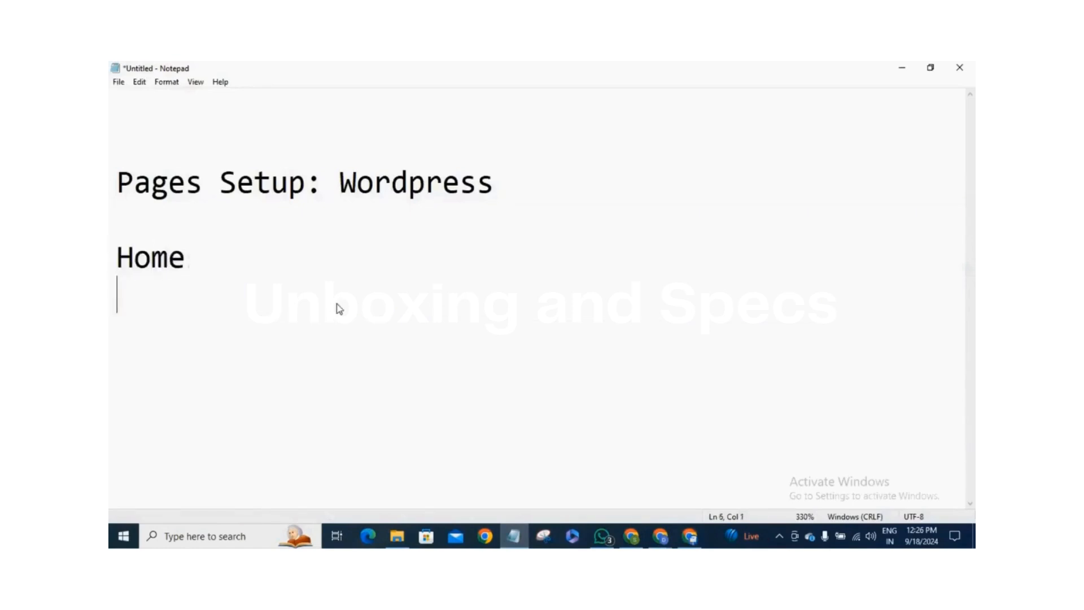
{"action": "type", "text": "Abou"}
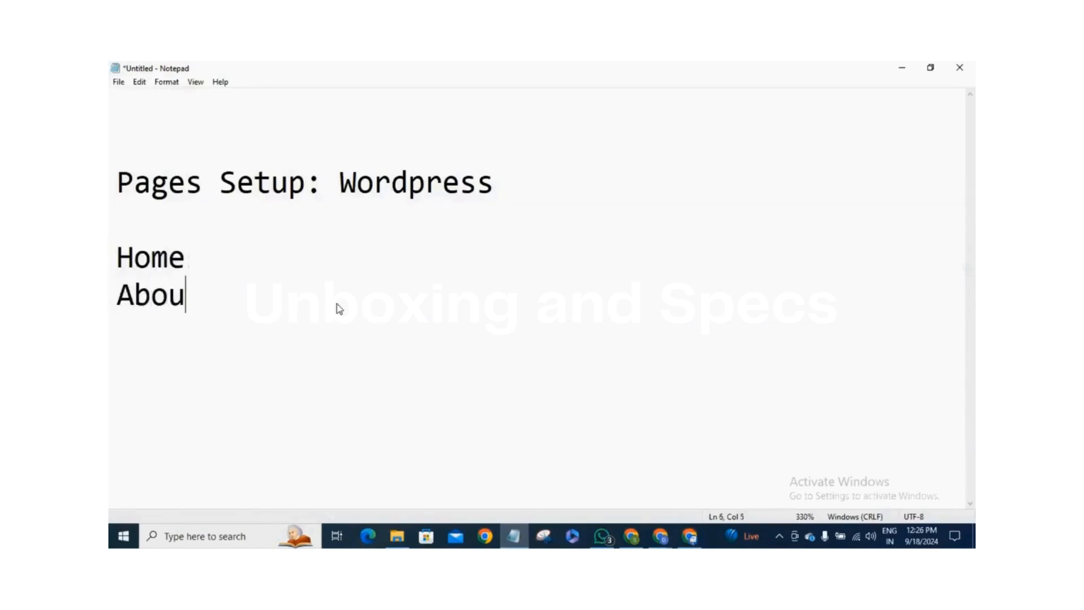
{"action": "type", "text": "t us"}
{"action": "key", "text": "Return"}
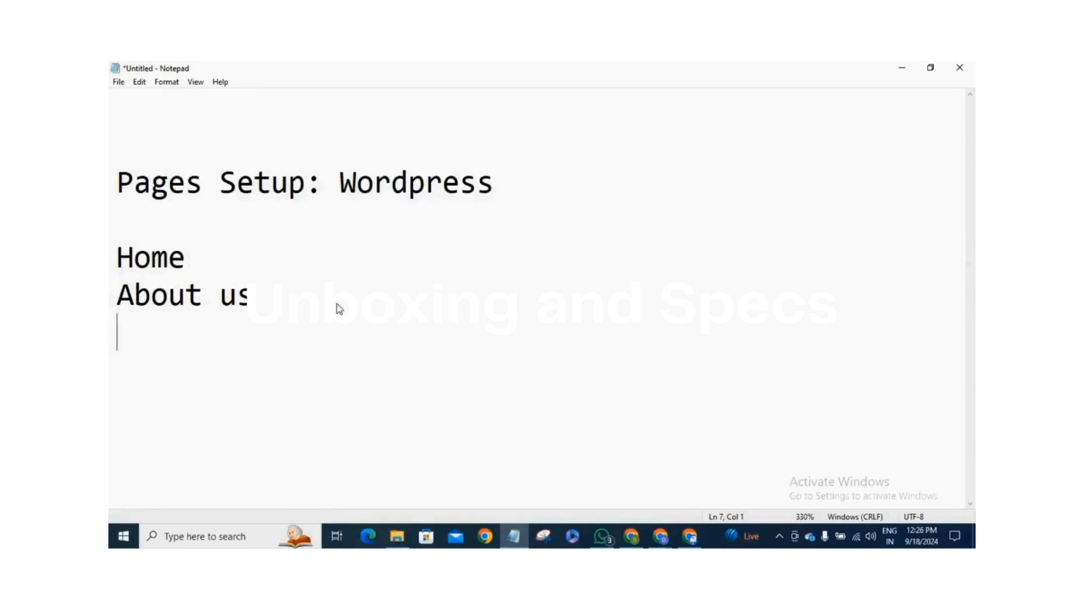
{"action": "type", "text": "Cou"}
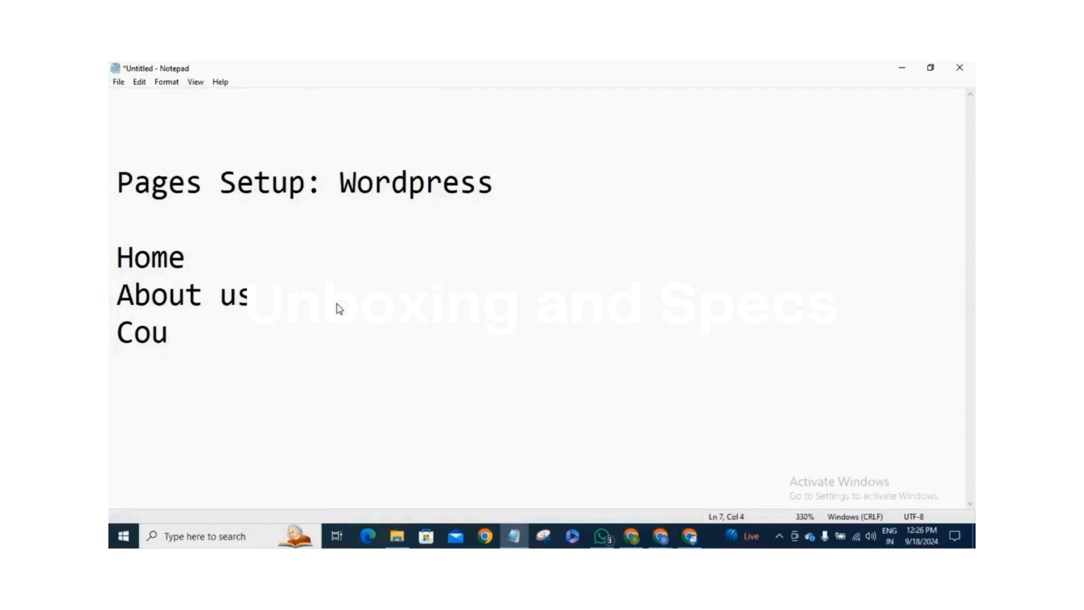
{"action": "type", "text": "rses"}
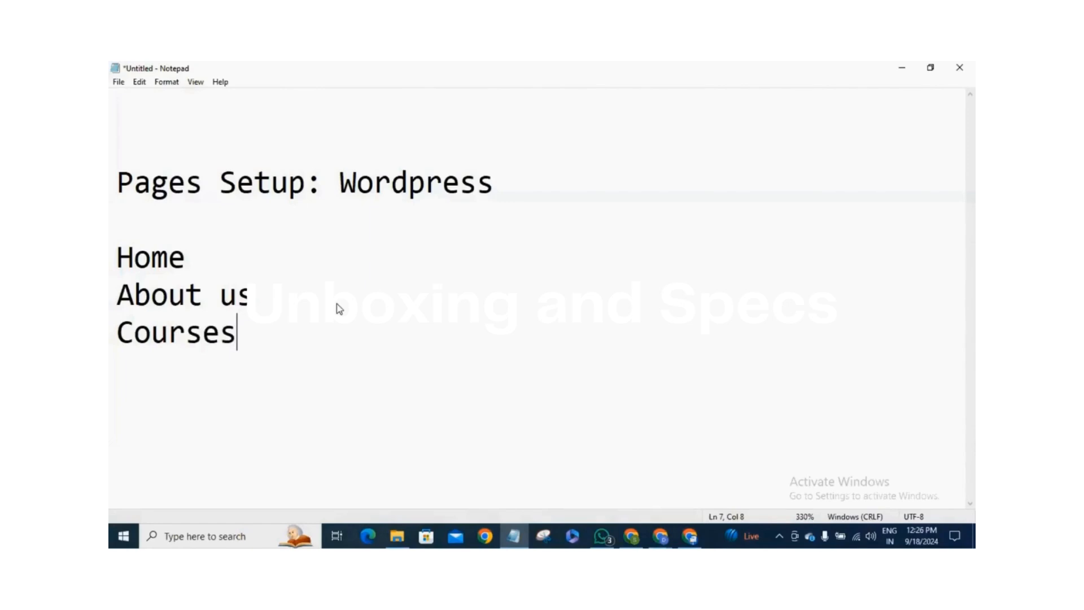
{"action": "key", "text": "Return"}
{"action": "type", "text": "Con"}
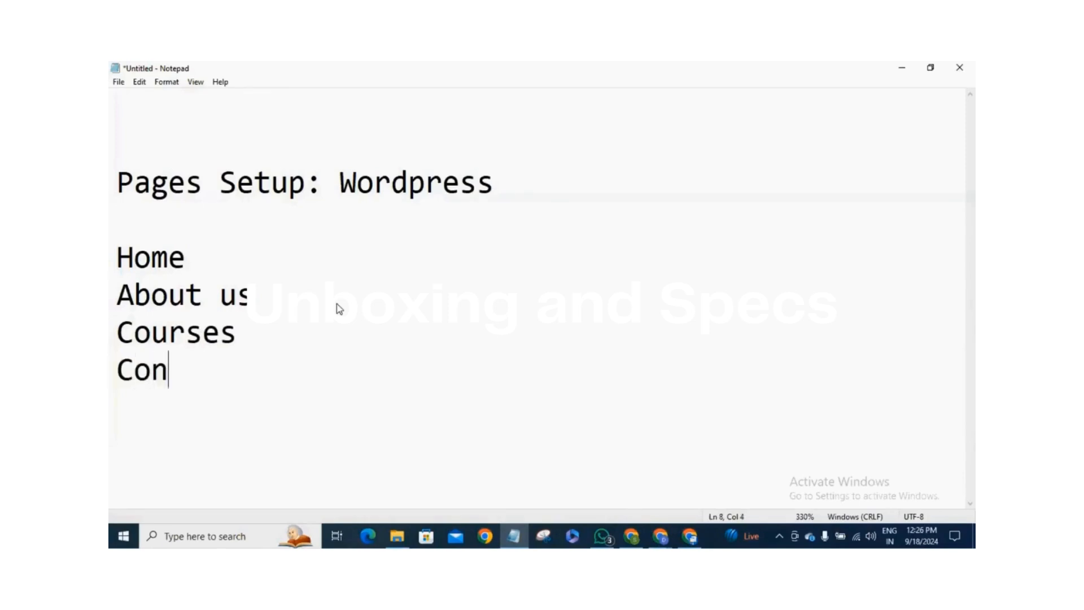
{"action": "type", "text": "tact U"}
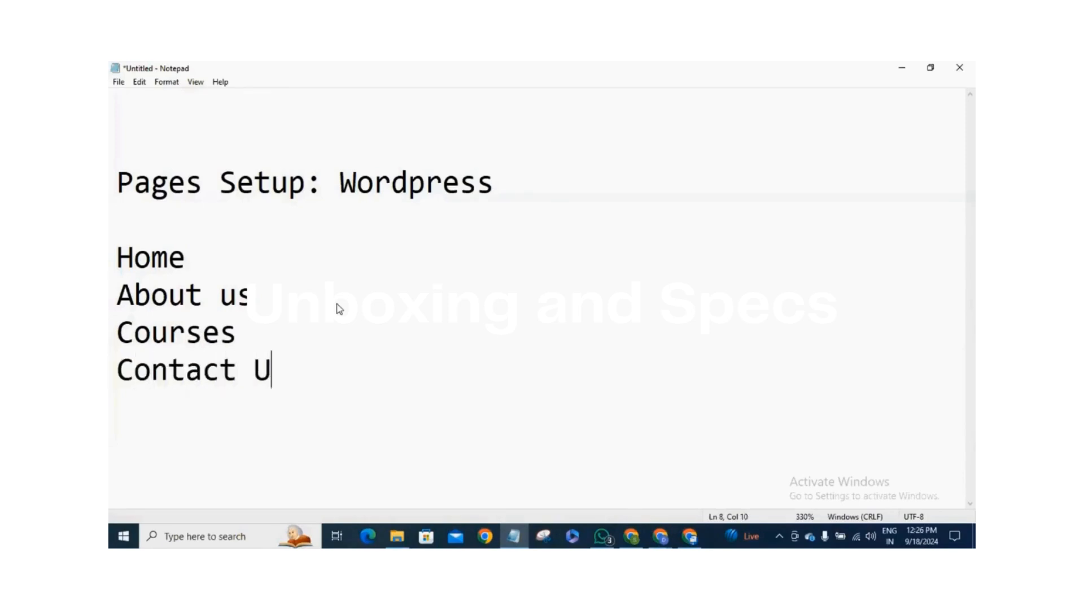
{"action": "type", "text": "s"}
- Select the 'About us' line in the list and minimize the notes
{"action": "left_click_drag", "start_coordinate": [303, 373], "coordinate": [116, 260]}
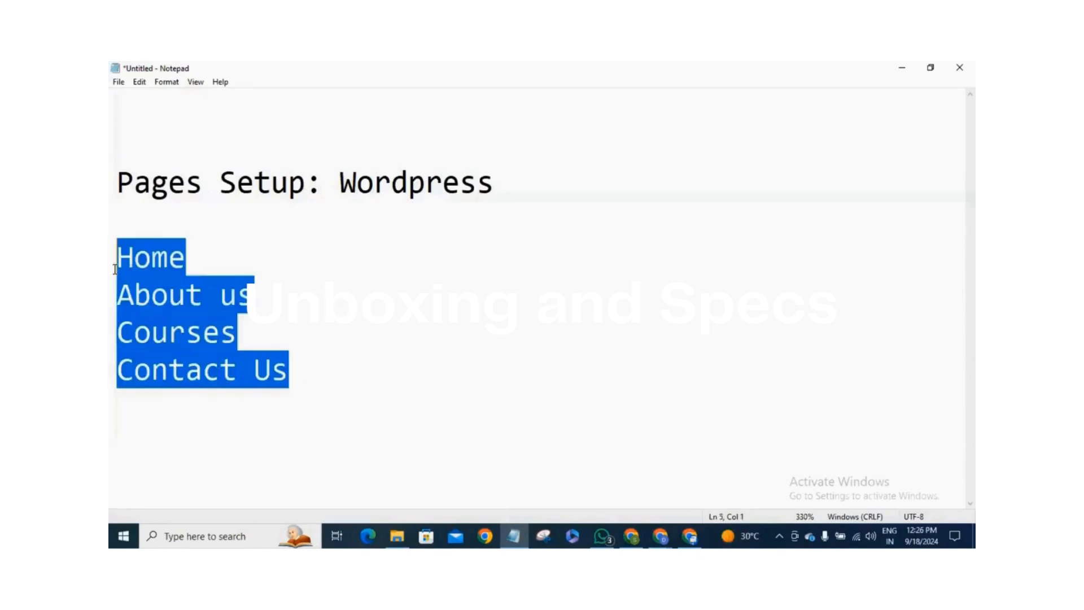
{"action": "left_click", "coordinate": [255, 279]}
{"action": "left_click_drag", "start_coordinate": [284, 303], "coordinate": [120, 307]}
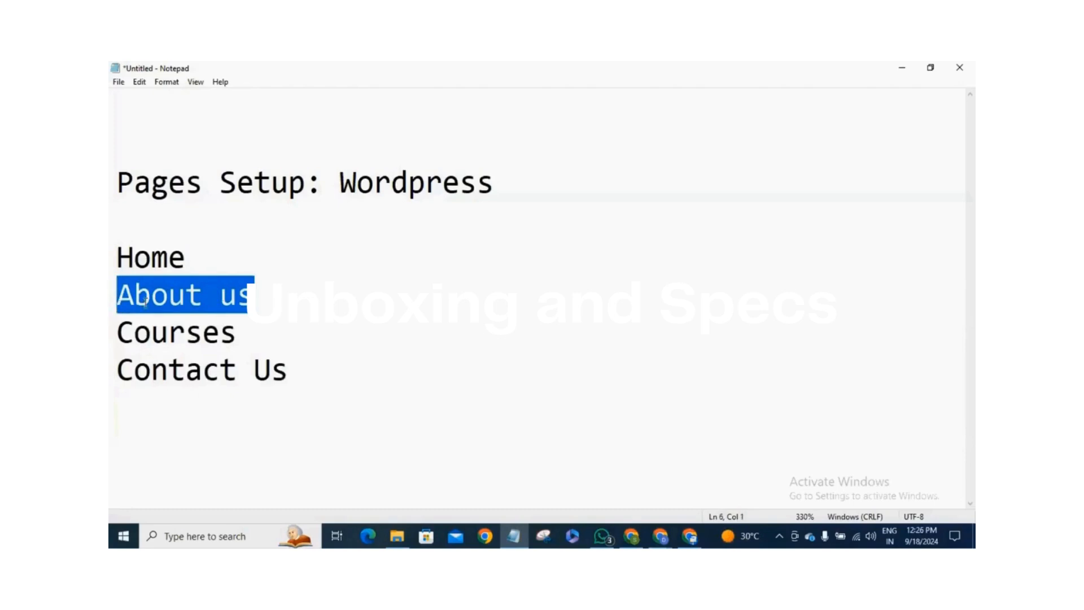
{"action": "left_click", "coordinate": [902, 69]}
- Create and publish a new page titled 'About Us'
{"action": "left_click", "coordinate": [305, 165]}
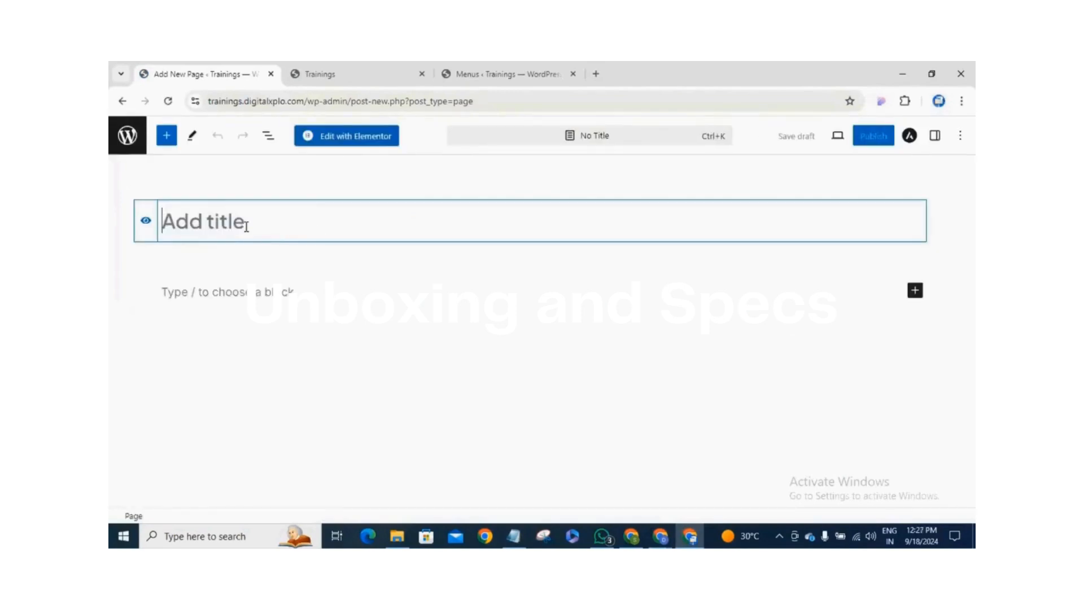
{"action": "type", "text": "Abou"}
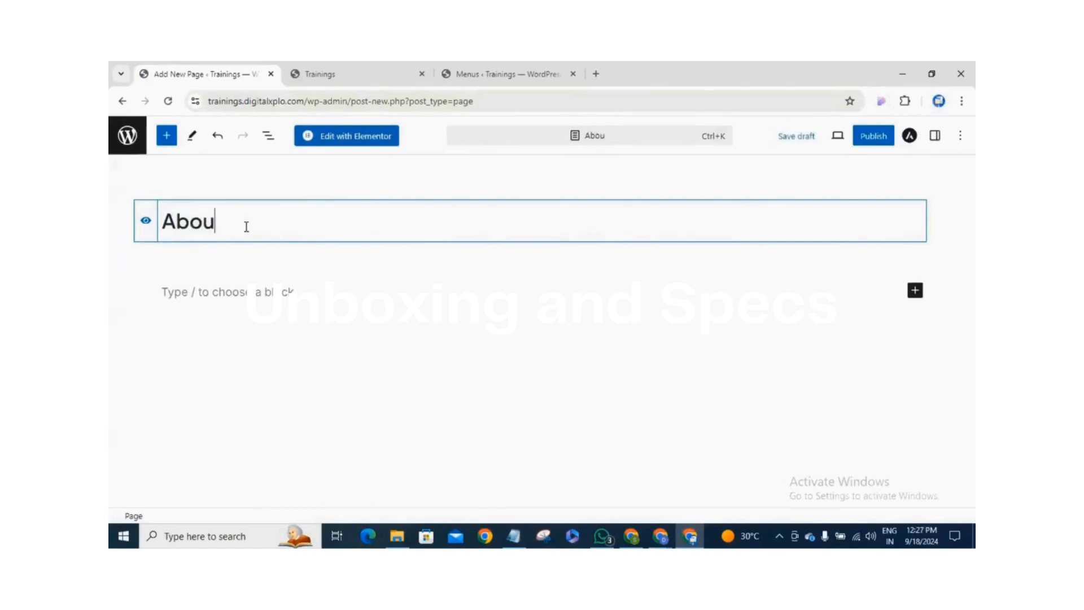
{"action": "type", "text": "t Us"}
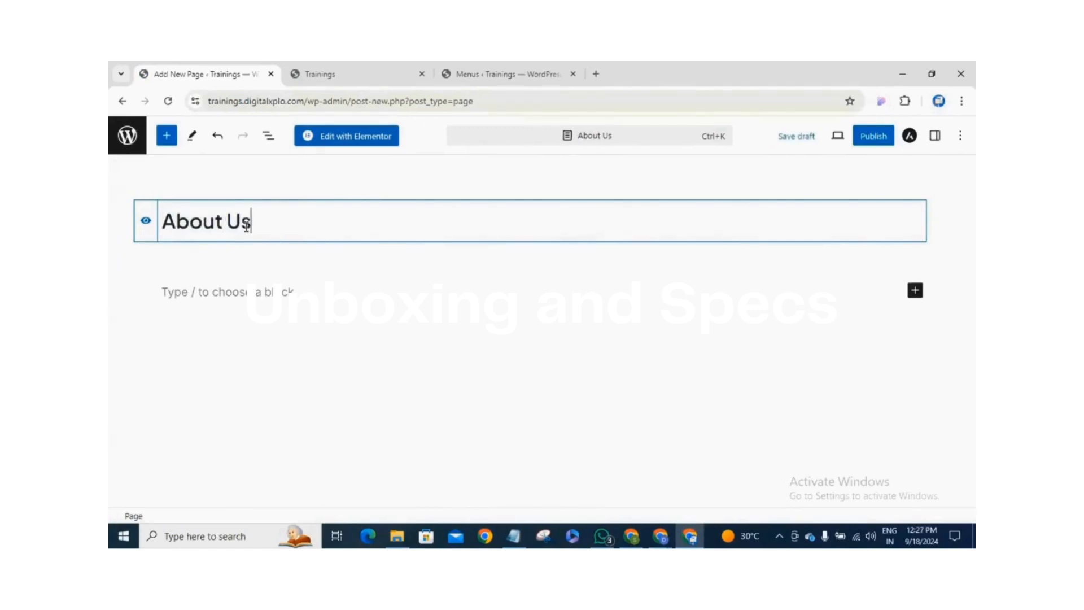
{"action": "left_click", "coordinate": [882, 141]}
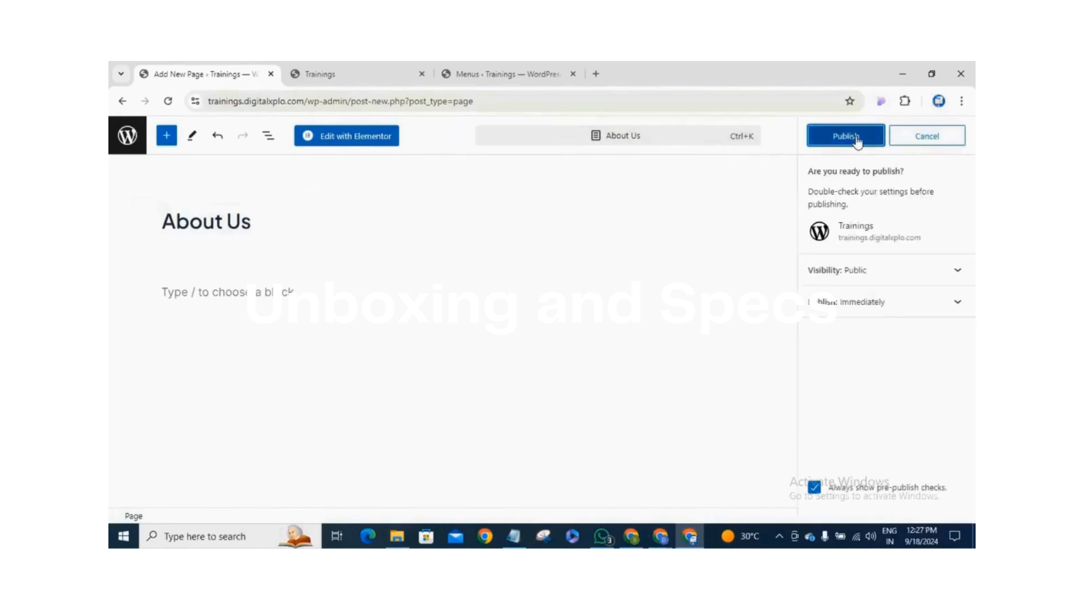
{"action": "left_click", "coordinate": [857, 139]}
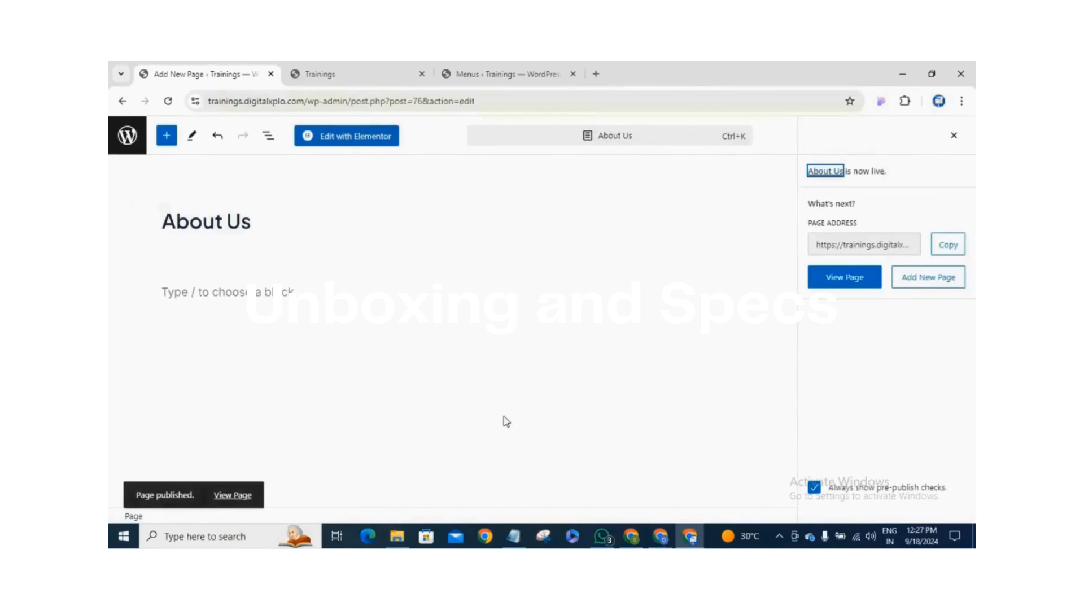
- View the live About Us page at /about-us/, then close that tab
{"action": "left_click", "coordinate": [239, 496]}
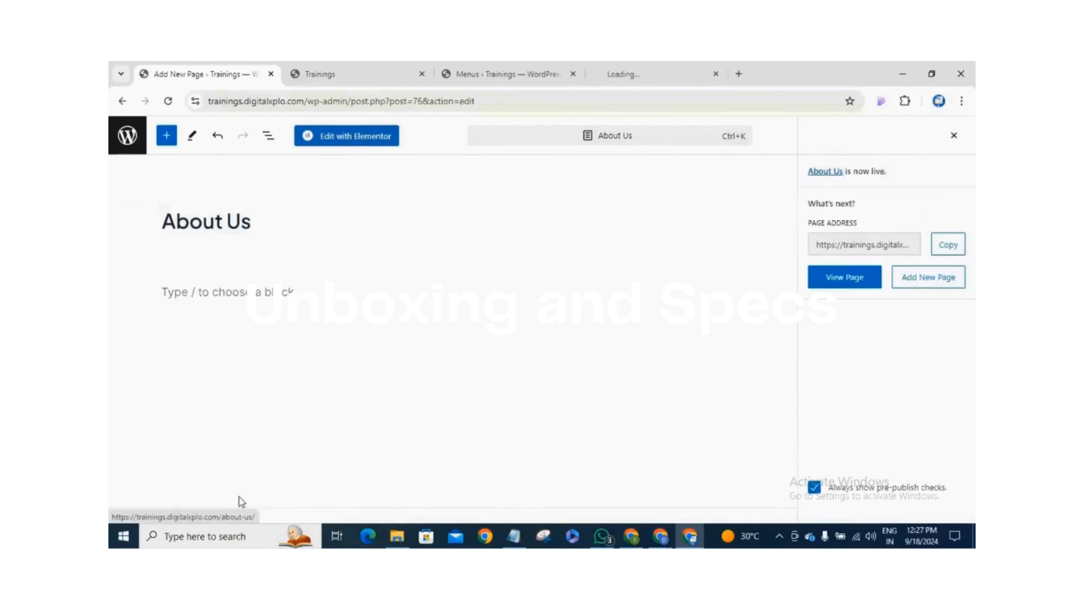
{"action": "left_click", "coordinate": [659, 73]}
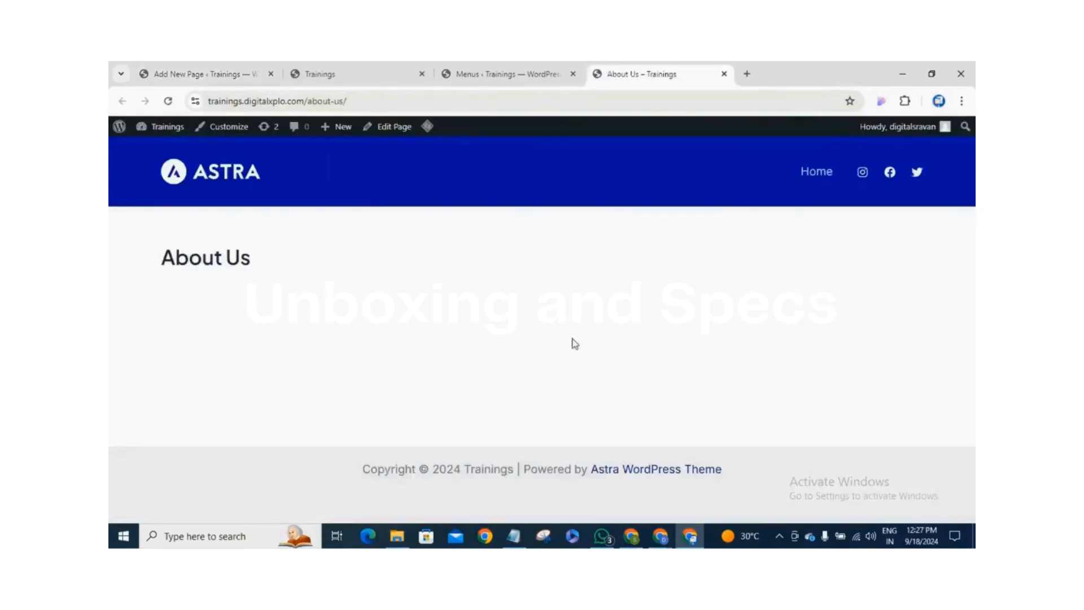
{"action": "left_click", "coordinate": [724, 74]}
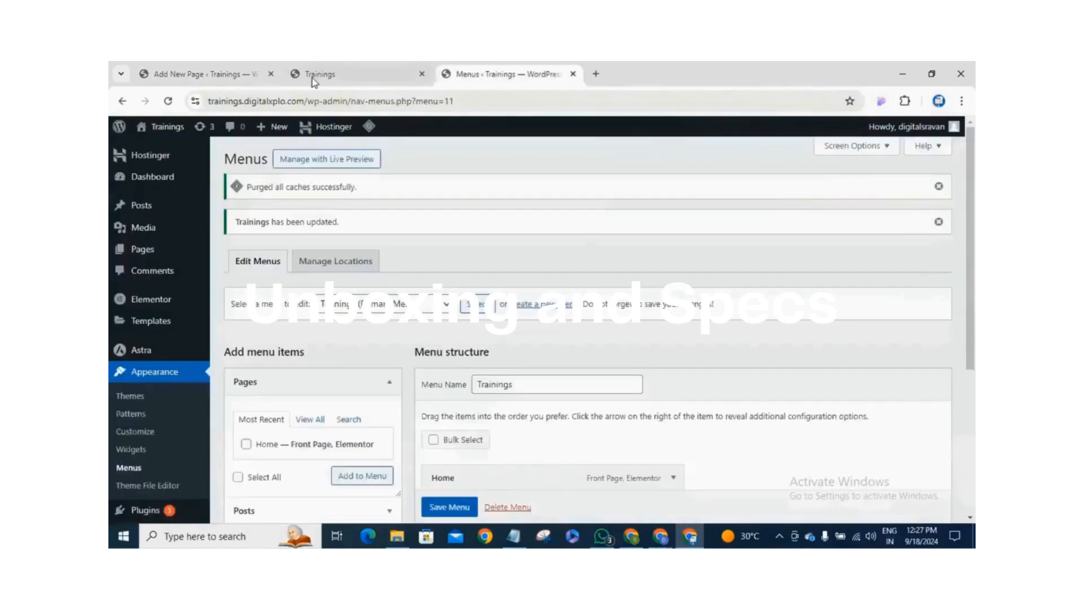
{"action": "left_click", "coordinate": [222, 74]}
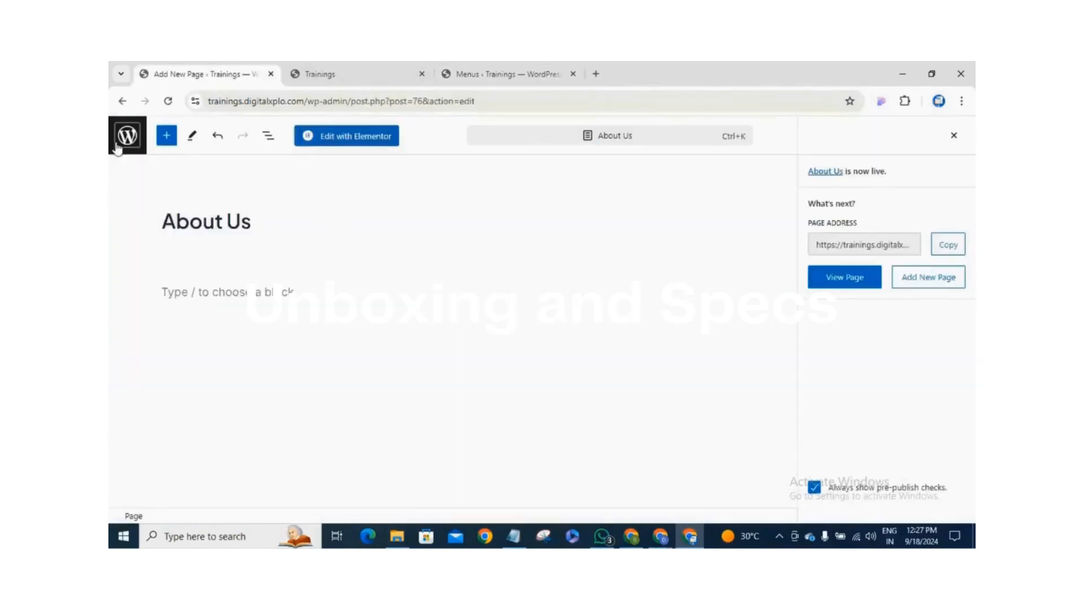
- Create a new page titled 'Courses' and publish it
{"action": "left_click", "coordinate": [120, 103]}
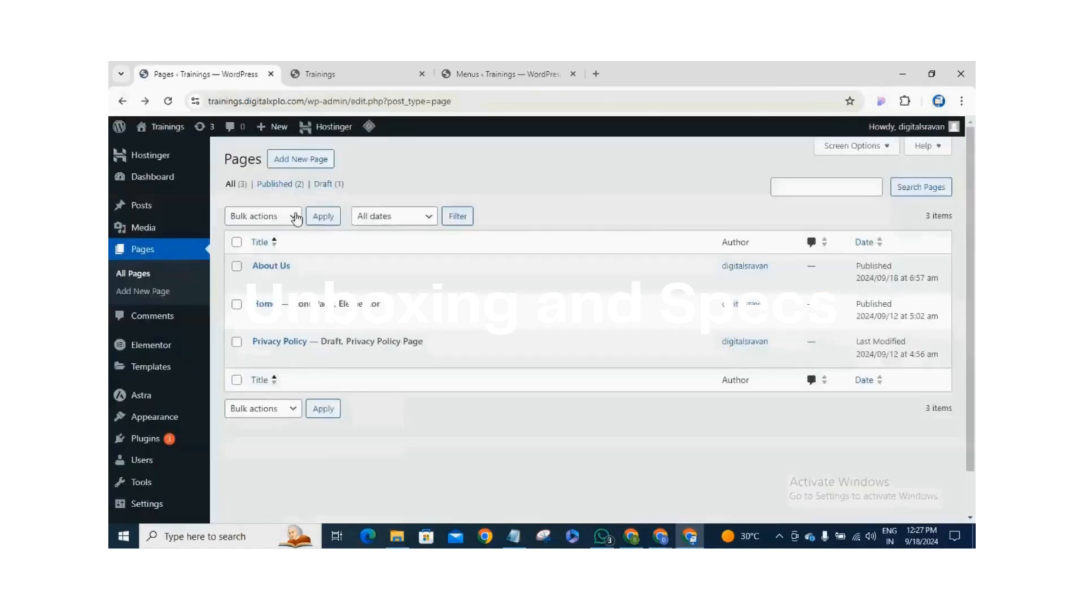
{"action": "left_click", "coordinate": [317, 163]}
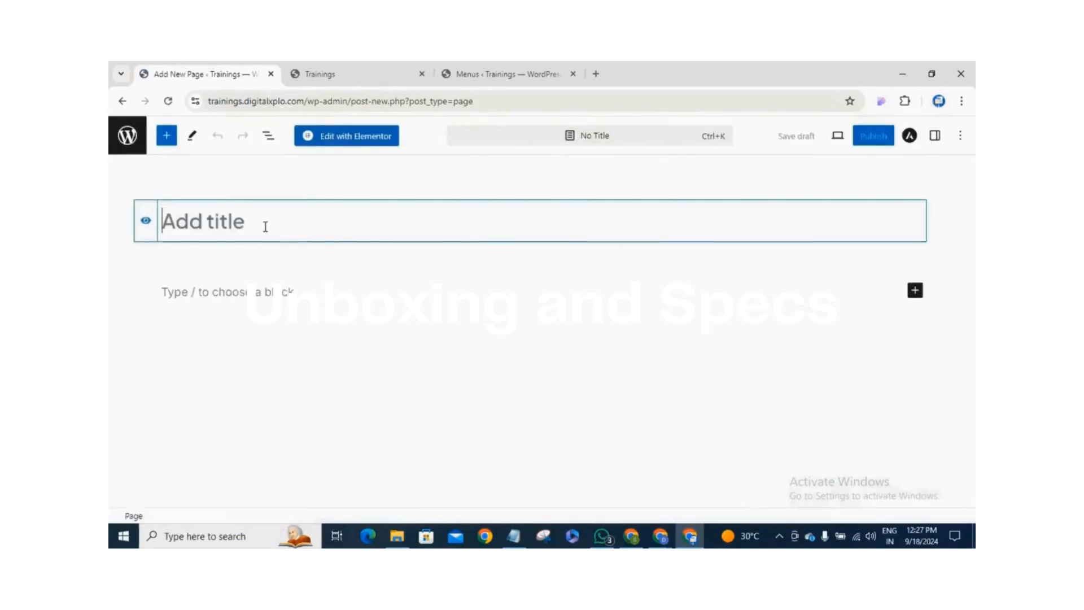
{"action": "type", "text": "Cou"}
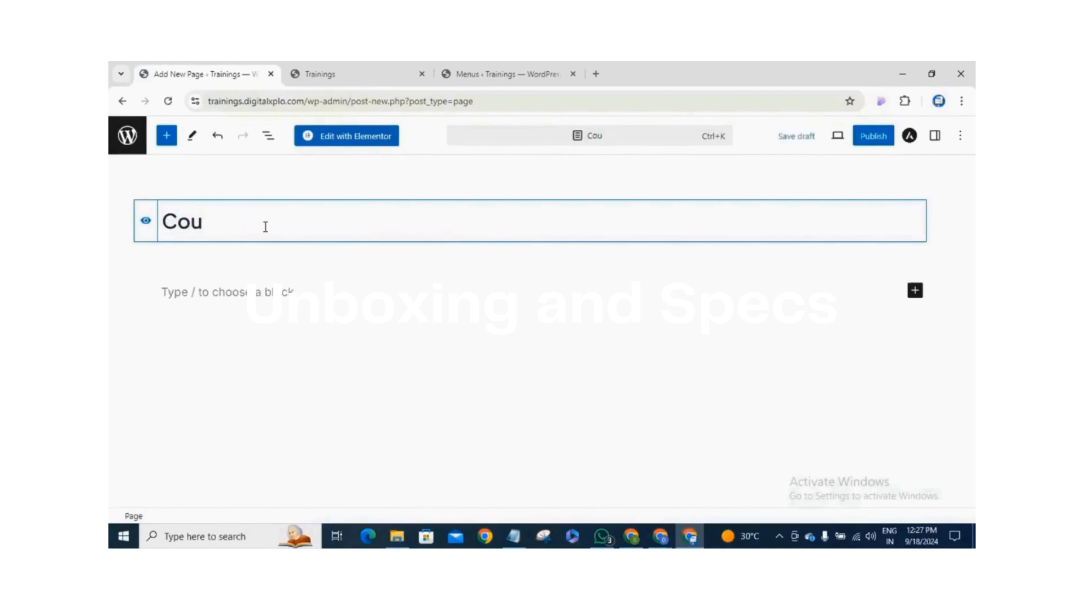
{"action": "type", "text": "res"}
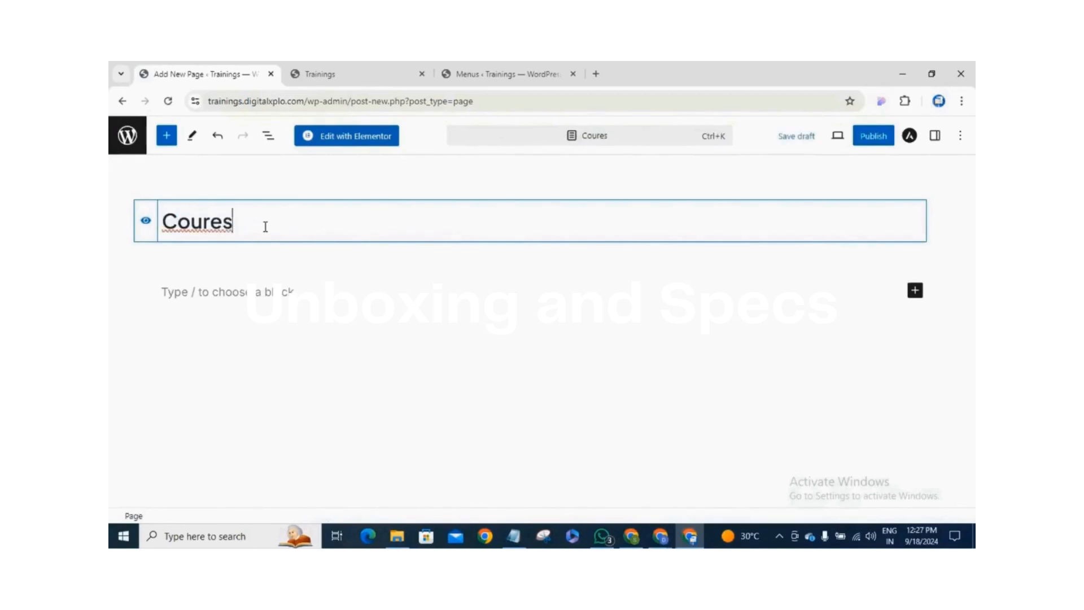
{"action": "key", "text": "Left"}
{"action": "key", "text": "Left"}
{"action": "key", "text": "Left"}
{"action": "type", "text": "s"}
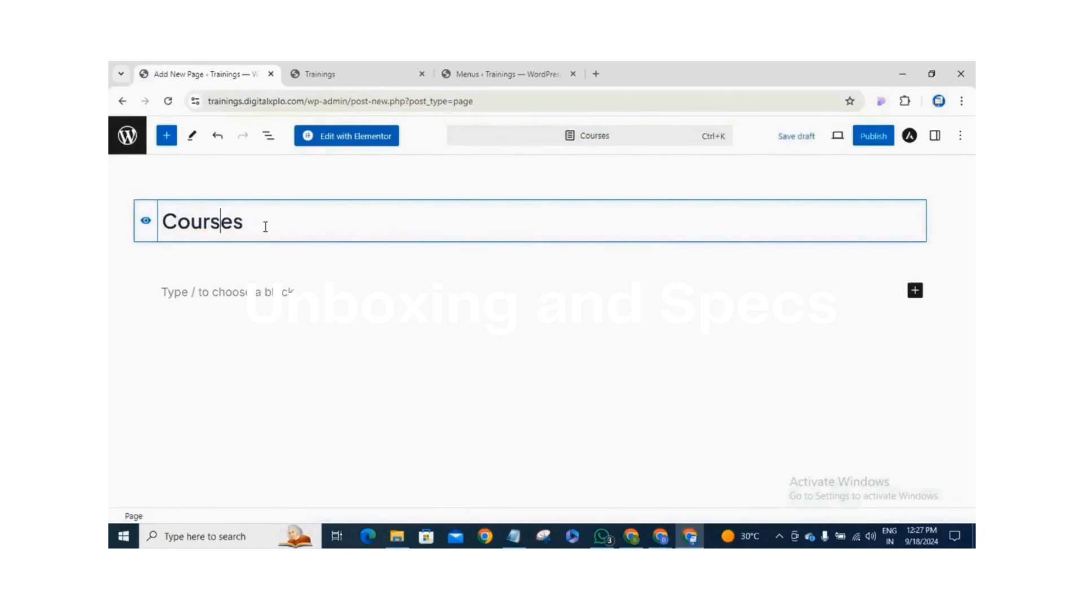
{"action": "left_click", "coordinate": [875, 141]}
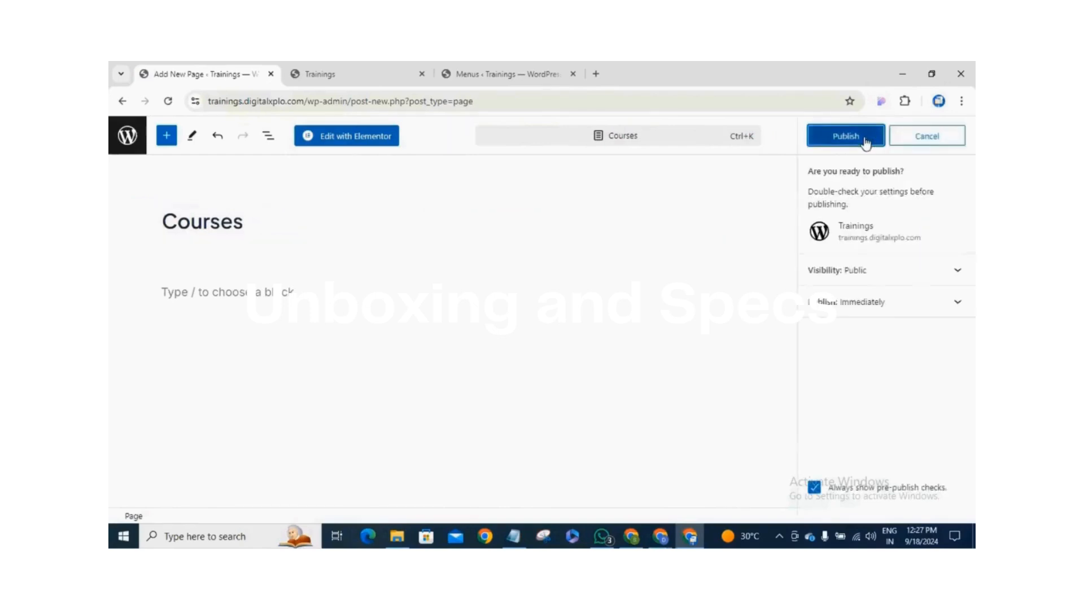
{"action": "left_click", "coordinate": [865, 140]}
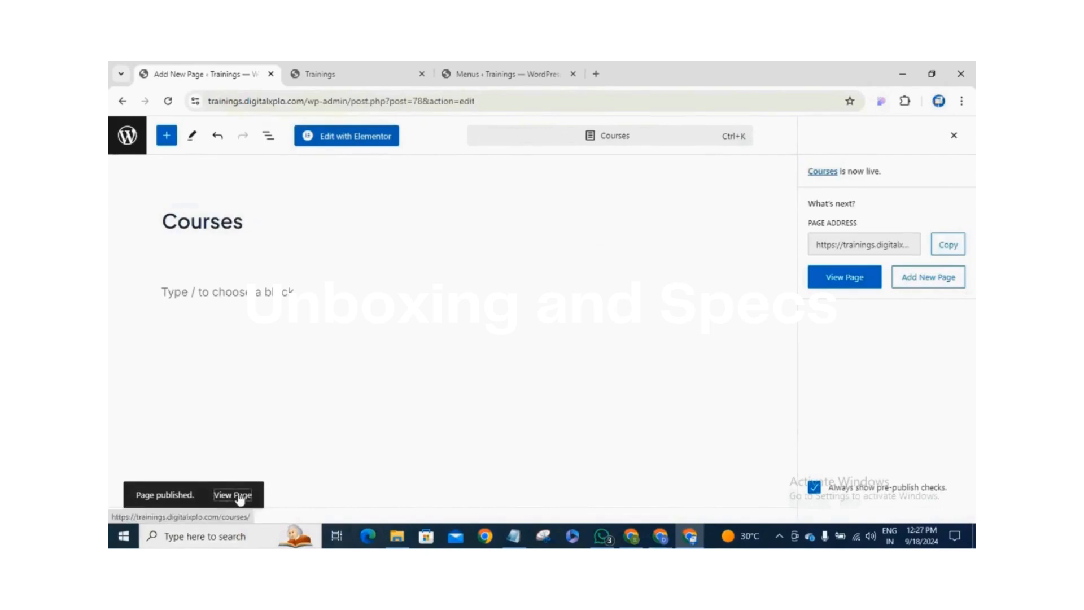
- View the live Courses page, then start another new blank page from the Pages list
{"action": "left_click", "coordinate": [237, 495]}
{"action": "left_click", "coordinate": [657, 73]}
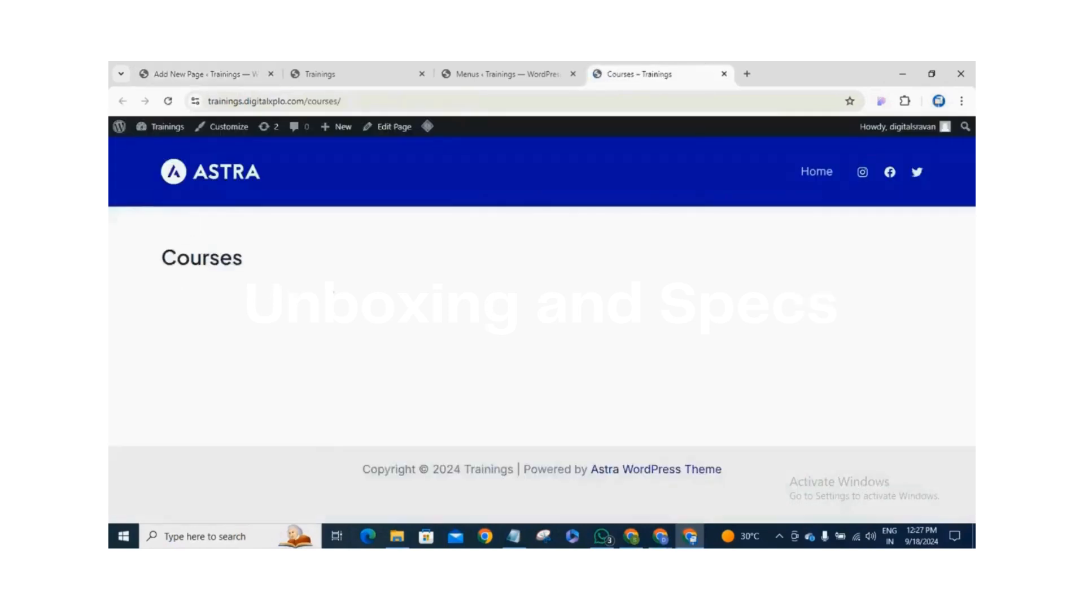
{"action": "left_click", "coordinate": [724, 74]}
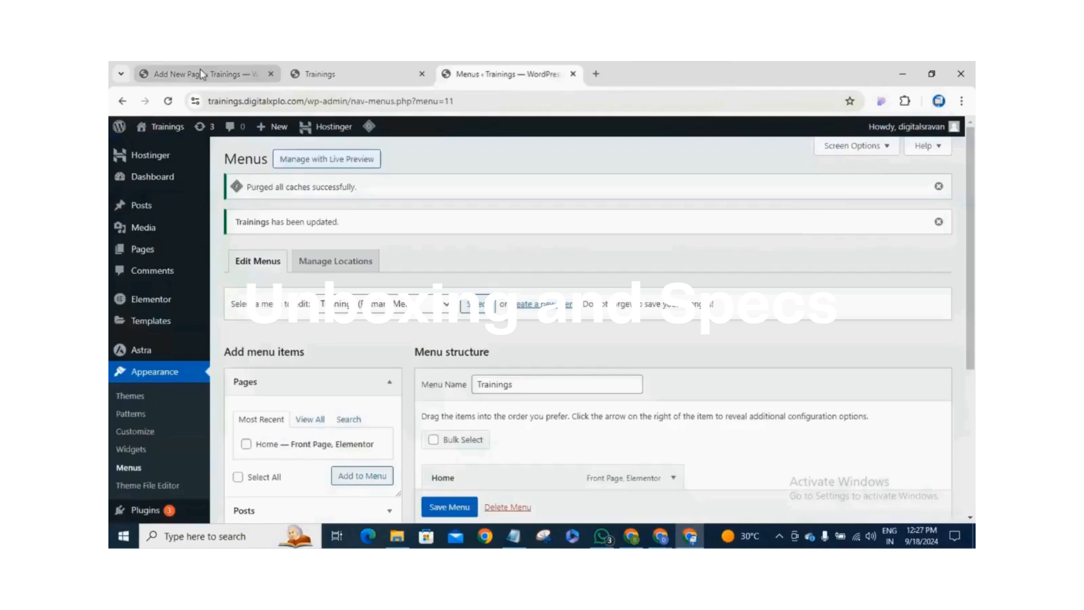
{"action": "left_click", "coordinate": [200, 71]}
{"action": "left_click", "coordinate": [123, 102]}
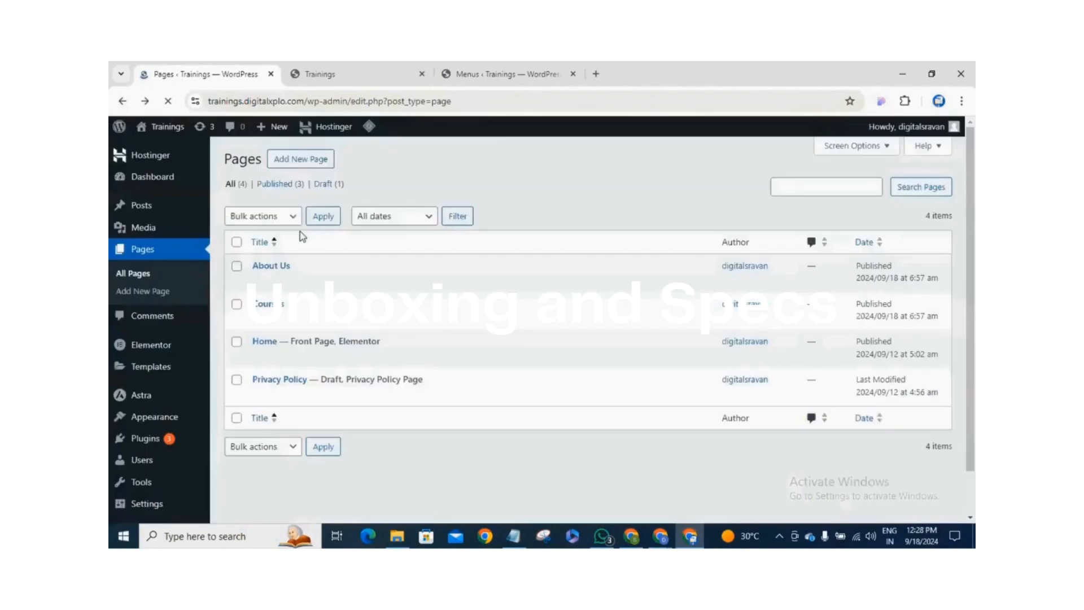
{"action": "left_click", "coordinate": [308, 158]}
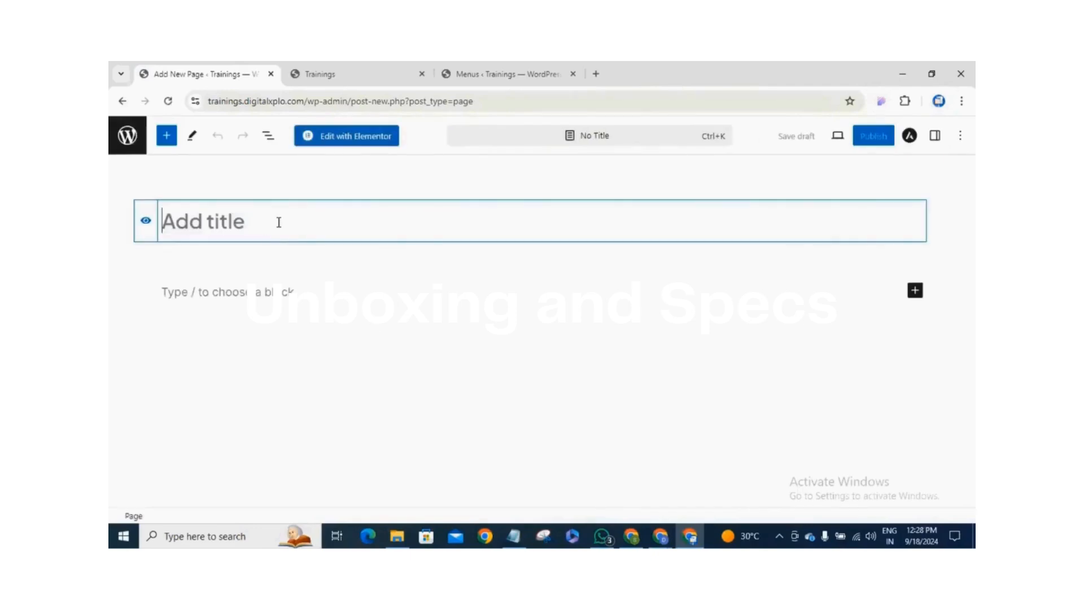
- Publish a page titled 'Contact Us' and go back to the Pages list
{"action": "type", "text": "Conta"}
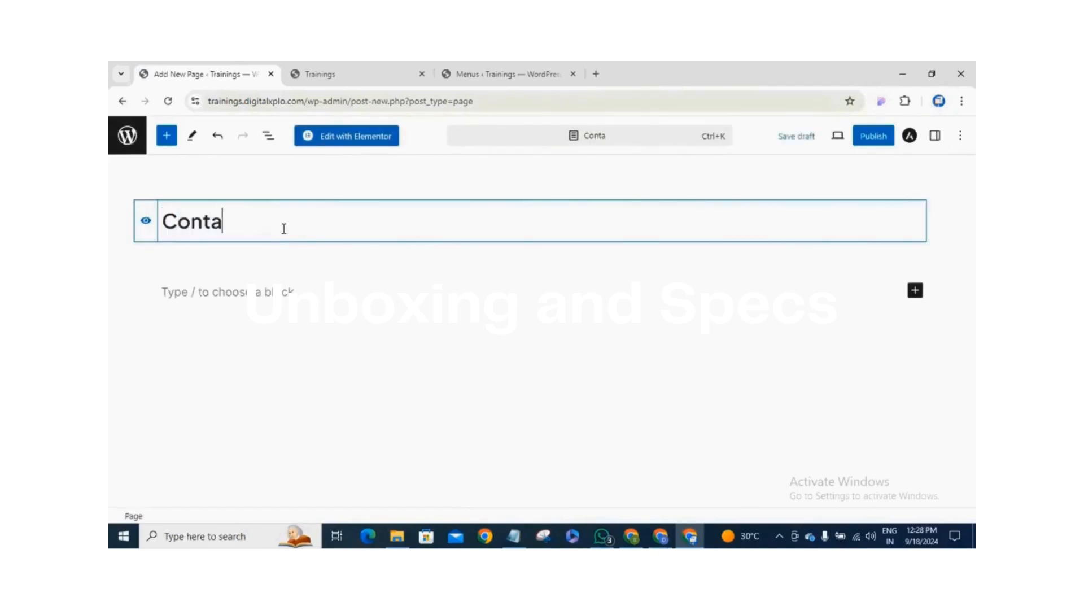
{"action": "type", "text": "ct Us"}
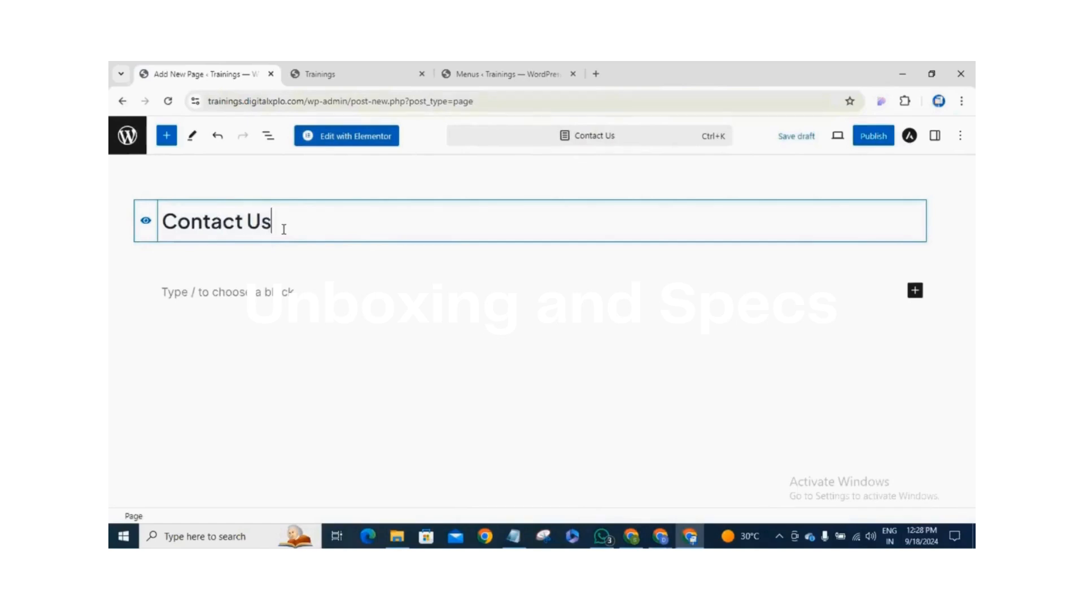
{"action": "left_click", "coordinate": [877, 139]}
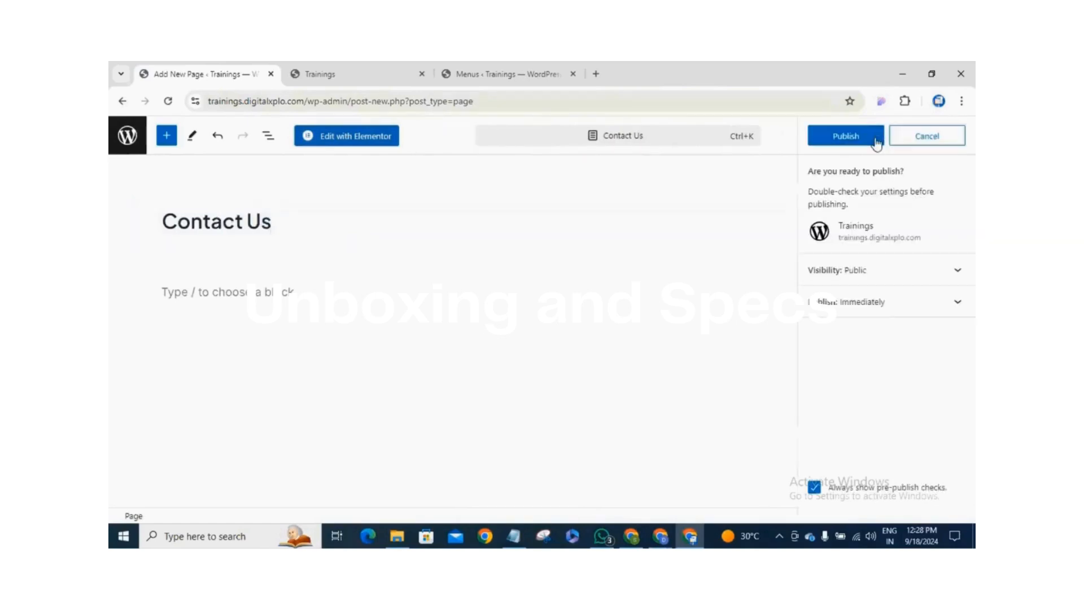
{"action": "left_click", "coordinate": [865, 139]}
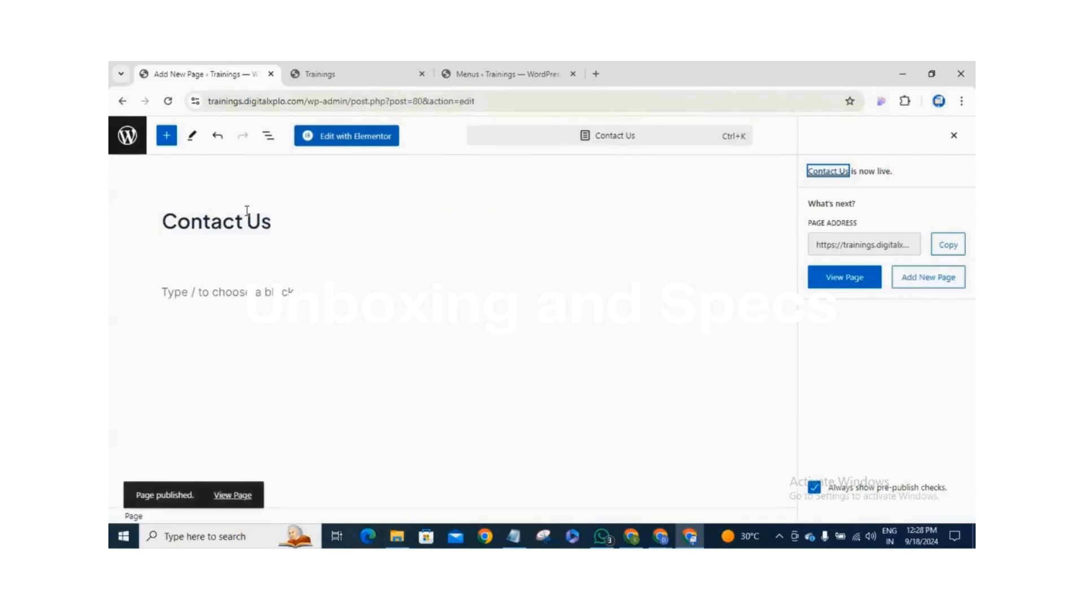
{"action": "left_click", "coordinate": [123, 102]}
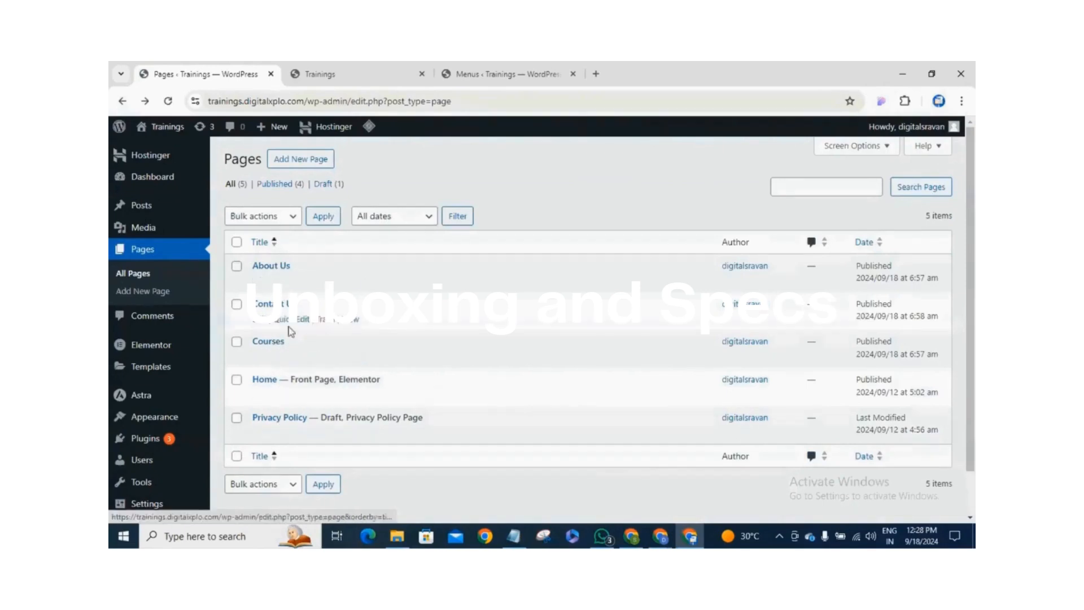
- Reload the live front page, then close the Menus tab to return to the Pages list
{"action": "left_click", "coordinate": [357, 70]}
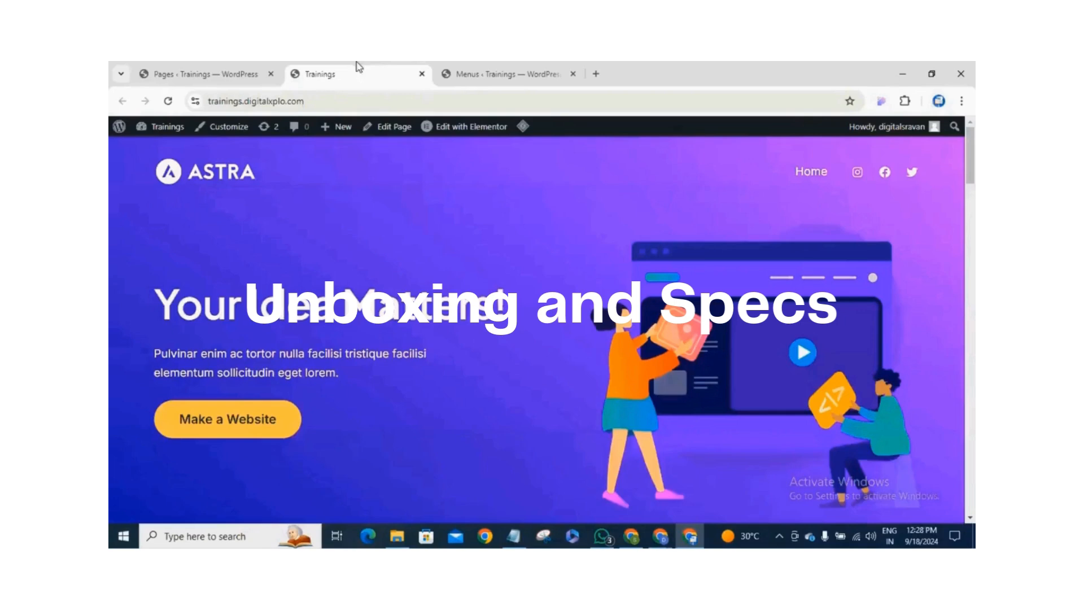
{"action": "left_click", "coordinate": [168, 101]}
{"action": "left_click", "coordinate": [573, 74]}
{"action": "left_click", "coordinate": [206, 69]}
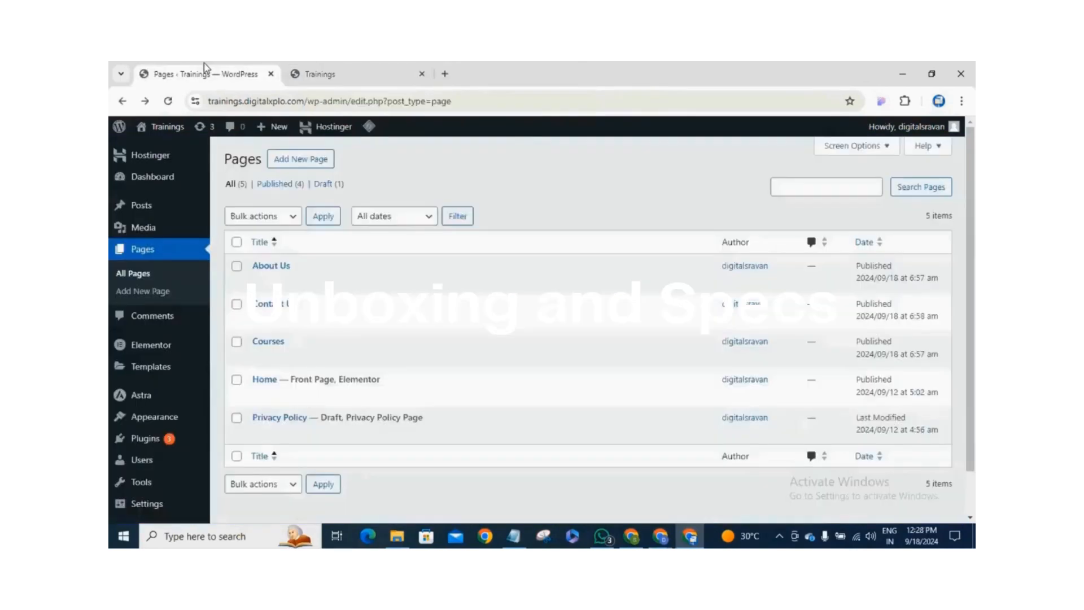
{"action": "scroll", "coordinate": [152, 291], "scroll_direction": "down", "scroll_amount": 1}
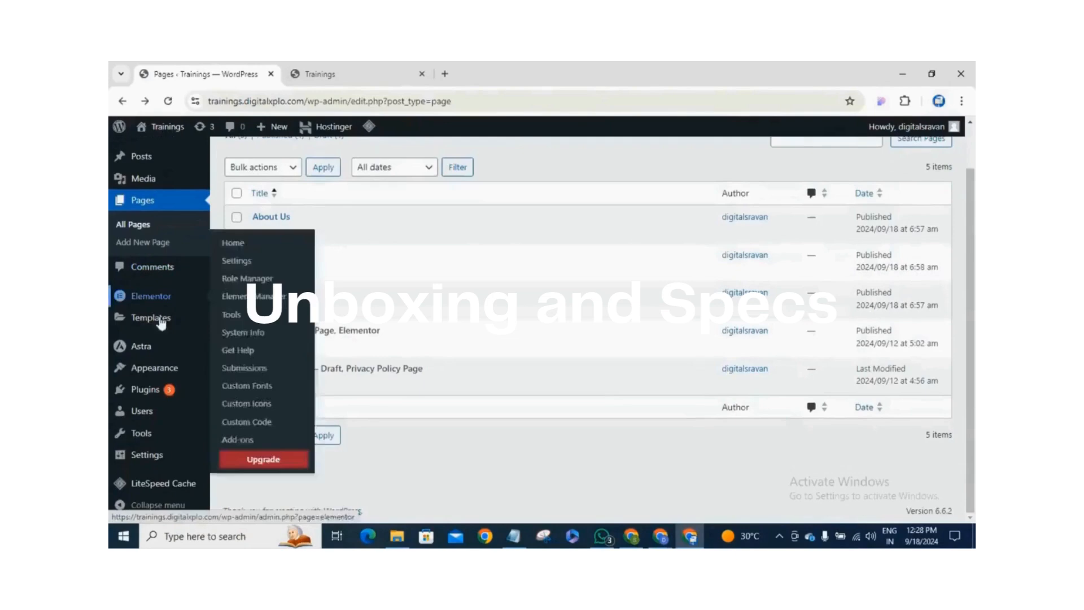
- In Appearance > Menus, add the About Us, Courses and Contact Us pages to the menu
{"action": "mouse_move", "coordinate": [156, 372]}
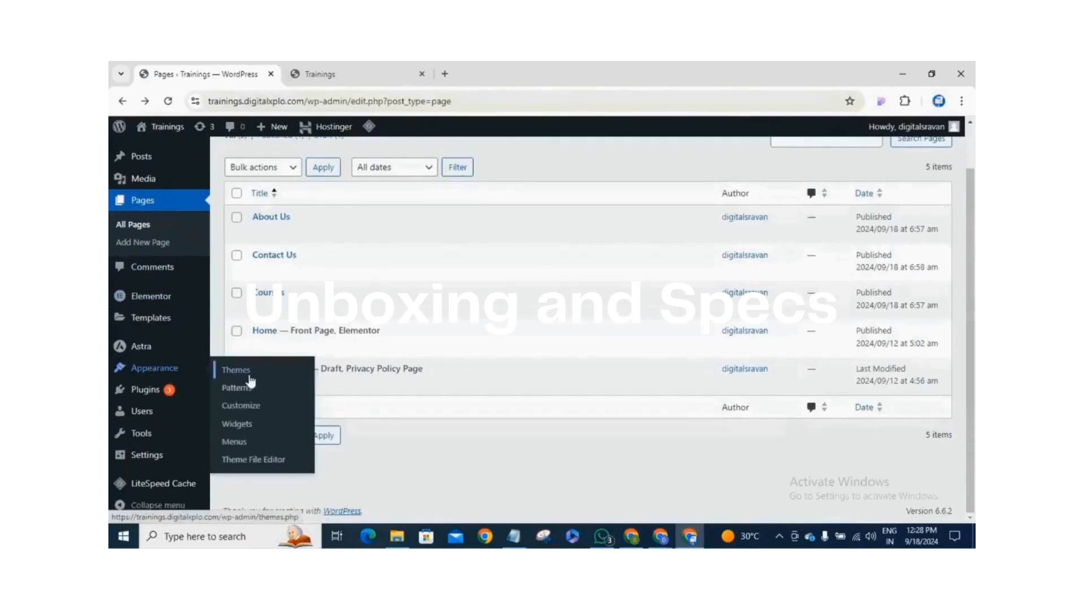
{"action": "left_click", "coordinate": [240, 441]}
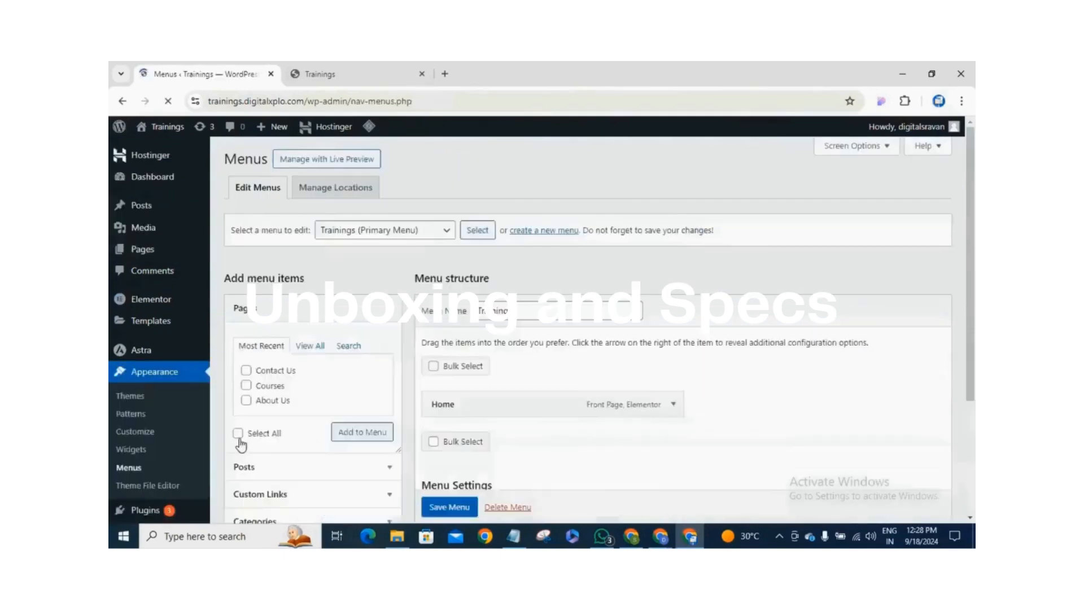
{"action": "scroll", "coordinate": [448, 296], "scroll_direction": "down", "scroll_amount": 3}
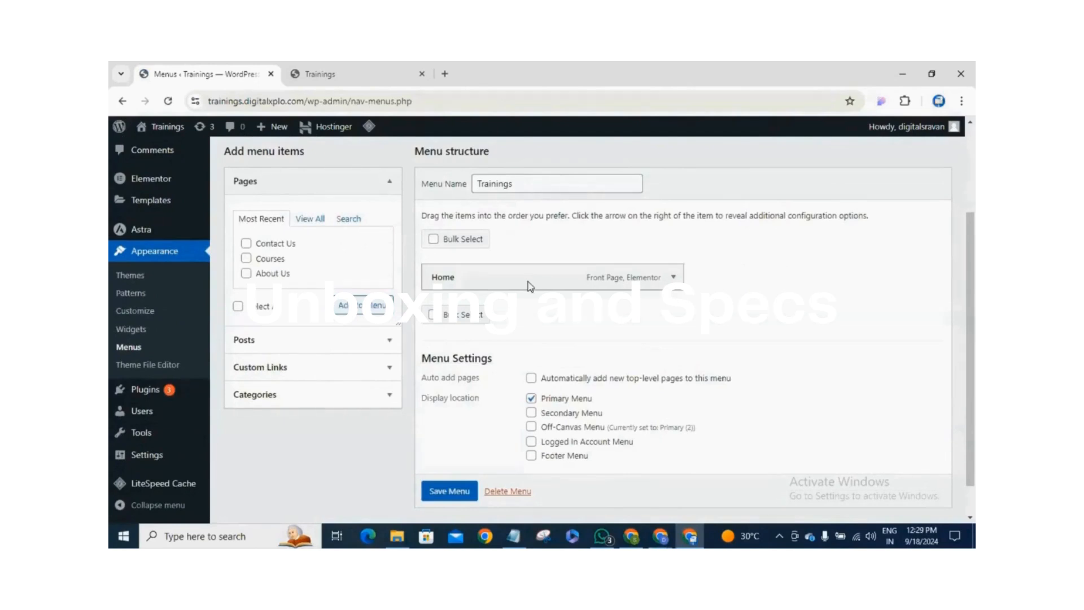
{"action": "left_click", "coordinate": [245, 274]}
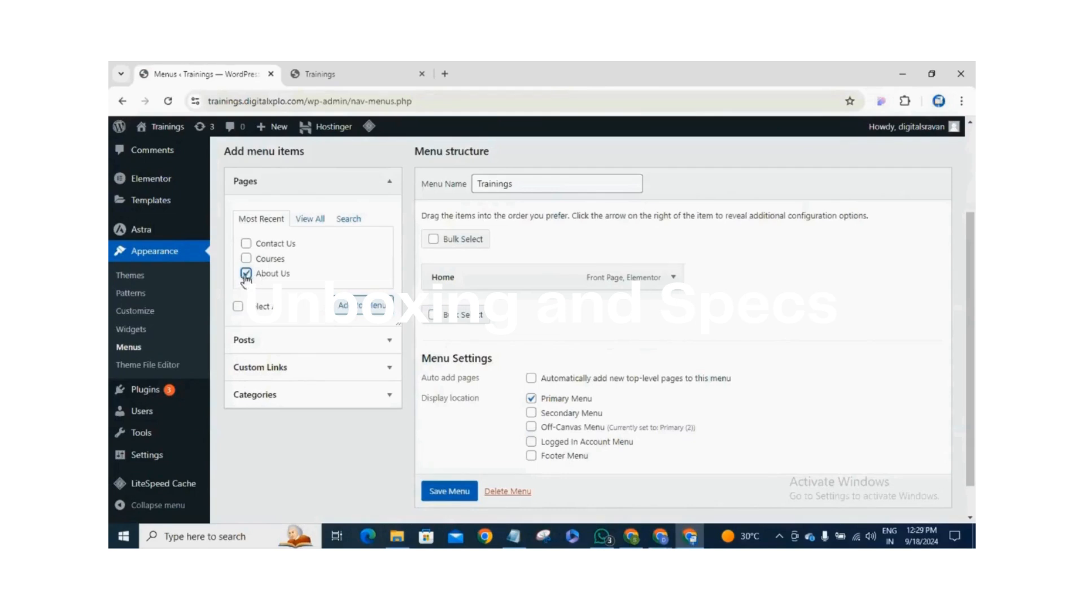
{"action": "left_click", "coordinate": [246, 258]}
{"action": "left_click", "coordinate": [247, 244]}
{"action": "left_click", "coordinate": [359, 307]}
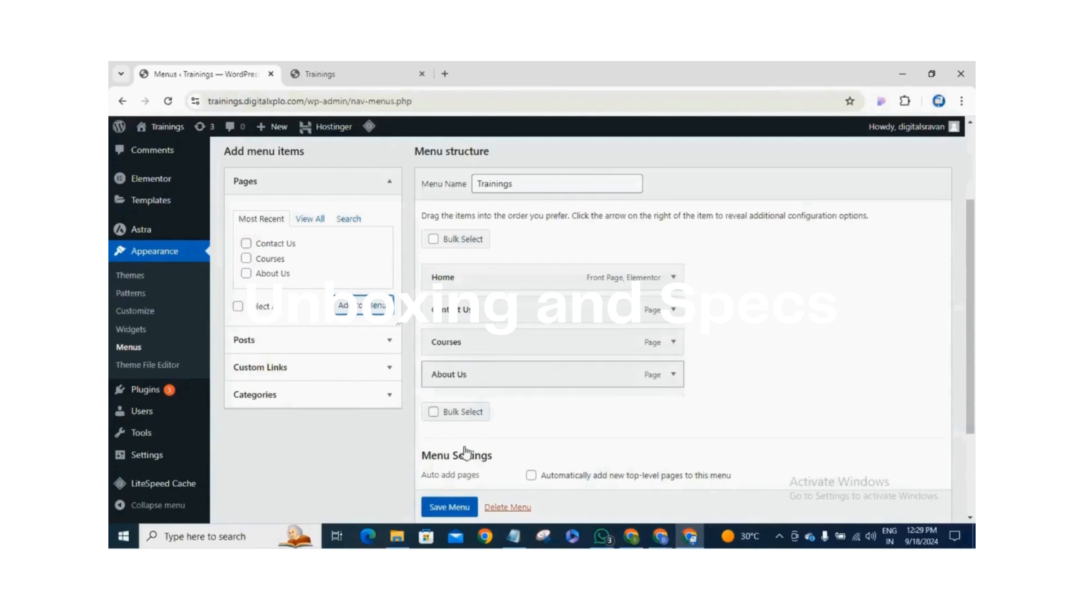
- Save the updated Trainings menu and switch over to the live site tab
{"action": "scroll", "coordinate": [456, 509], "scroll_direction": "down", "scroll_amount": 1}
{"action": "left_click", "coordinate": [454, 508]}
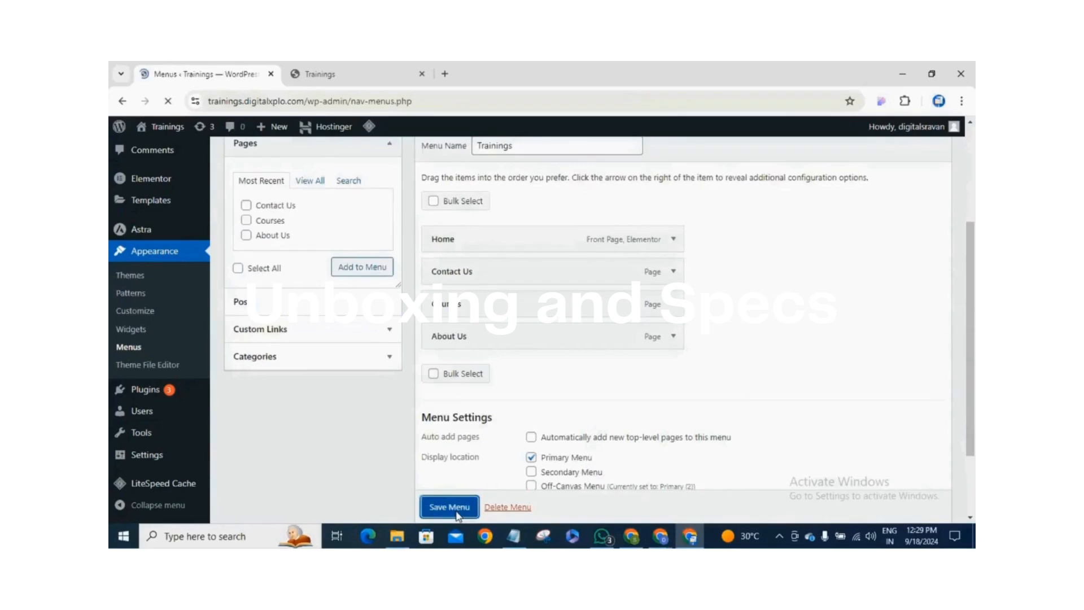
{"action": "scroll", "coordinate": [561, 375], "scroll_direction": "down", "scroll_amount": 3}
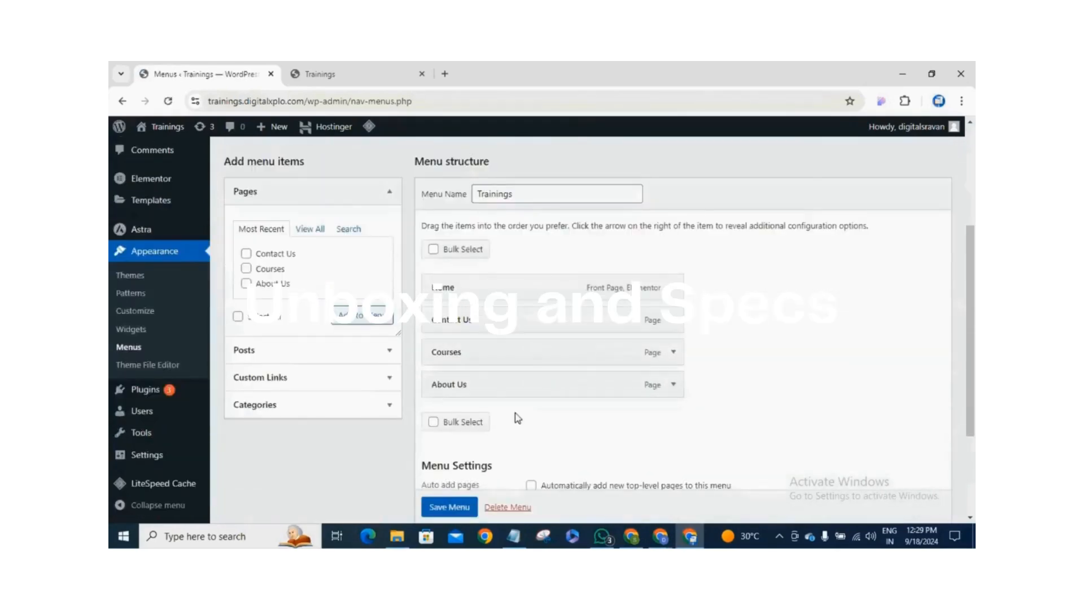
{"action": "scroll", "coordinate": [439, 508], "scroll_direction": "down", "scroll_amount": 1}
{"action": "left_click", "coordinate": [439, 507]}
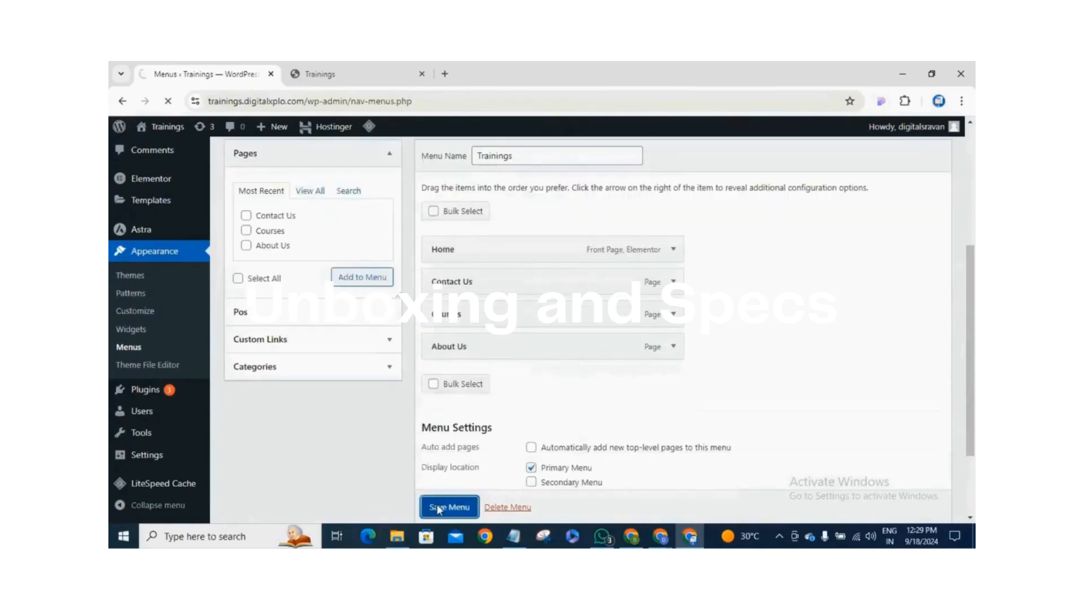
{"action": "key", "text": "ctrl+Tab"}
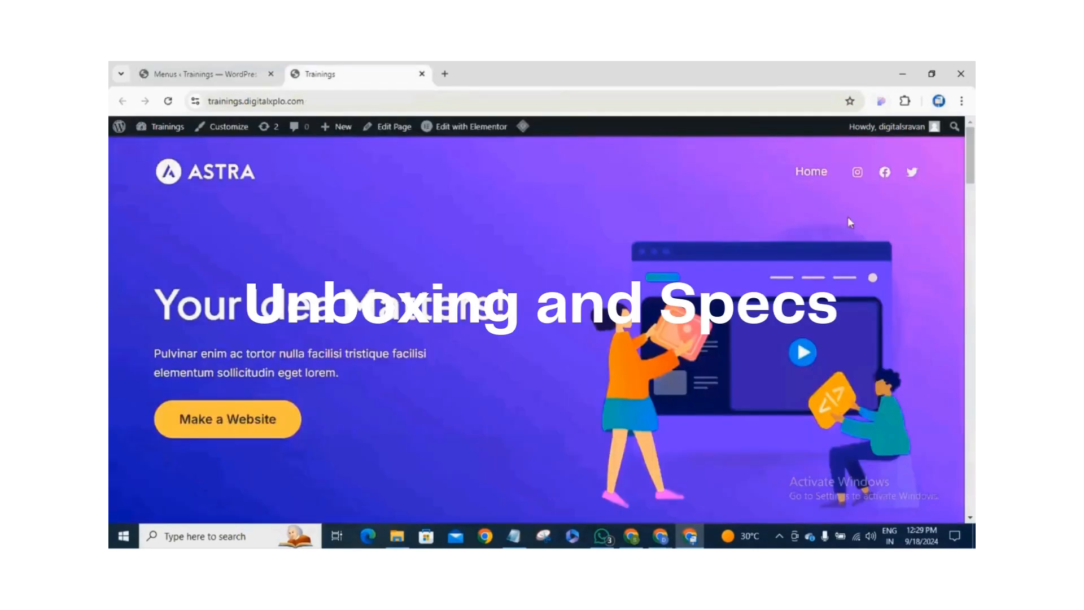
{"action": "left_click", "coordinate": [194, 68]}
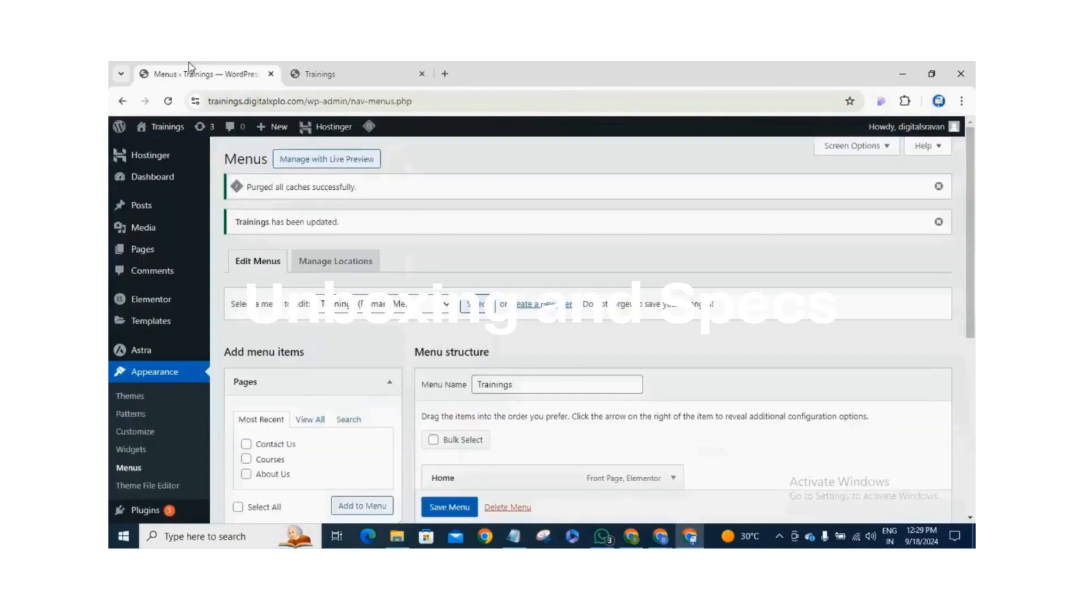
{"action": "scroll", "coordinate": [487, 340], "scroll_direction": "down", "scroll_amount": 5}
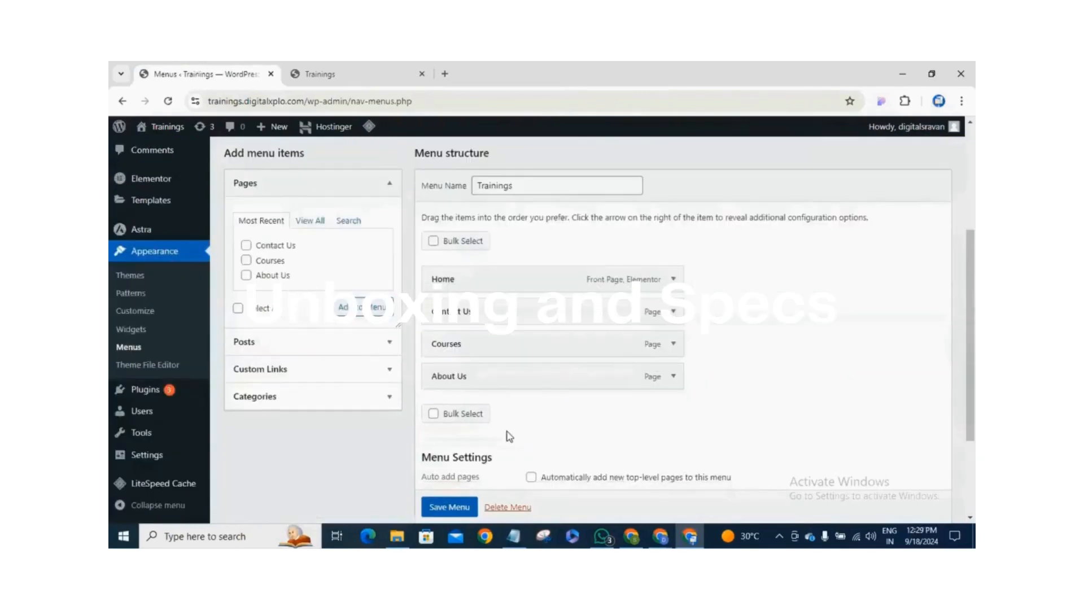
{"action": "scroll", "coordinate": [487, 339], "scroll_direction": "up", "scroll_amount": 3}
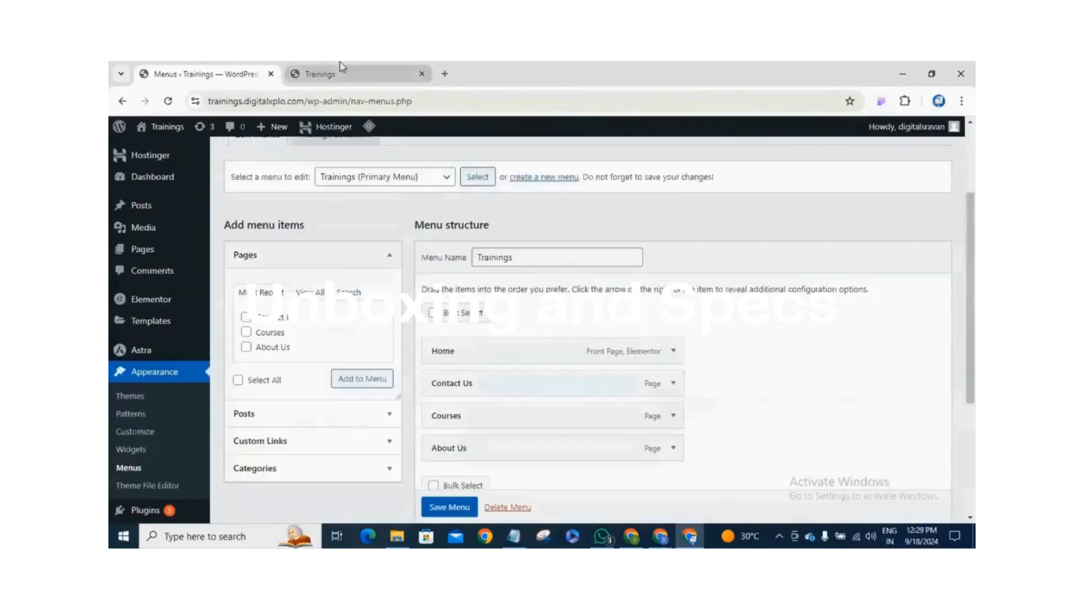
{"action": "left_click", "coordinate": [341, 69]}
- Reload the live homepage to show Contact Us, Courses and About Us, then return to Menus
{"action": "left_click", "coordinate": [167, 101]}
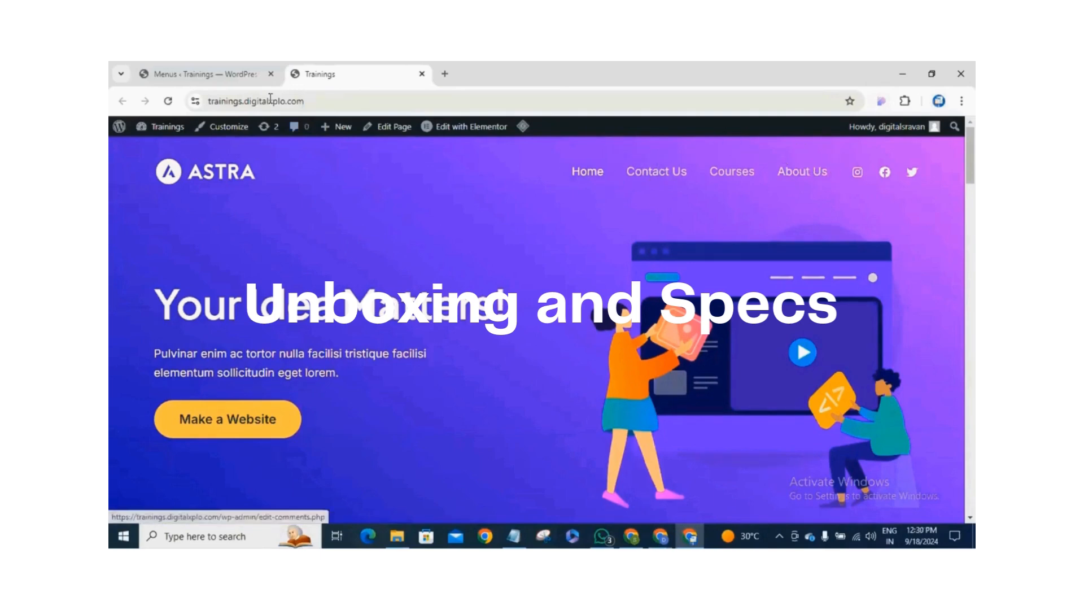
{"action": "left_click", "coordinate": [235, 73]}
{"action": "scroll", "coordinate": [574, 371], "scroll_direction": "down", "scroll_amount": 1}
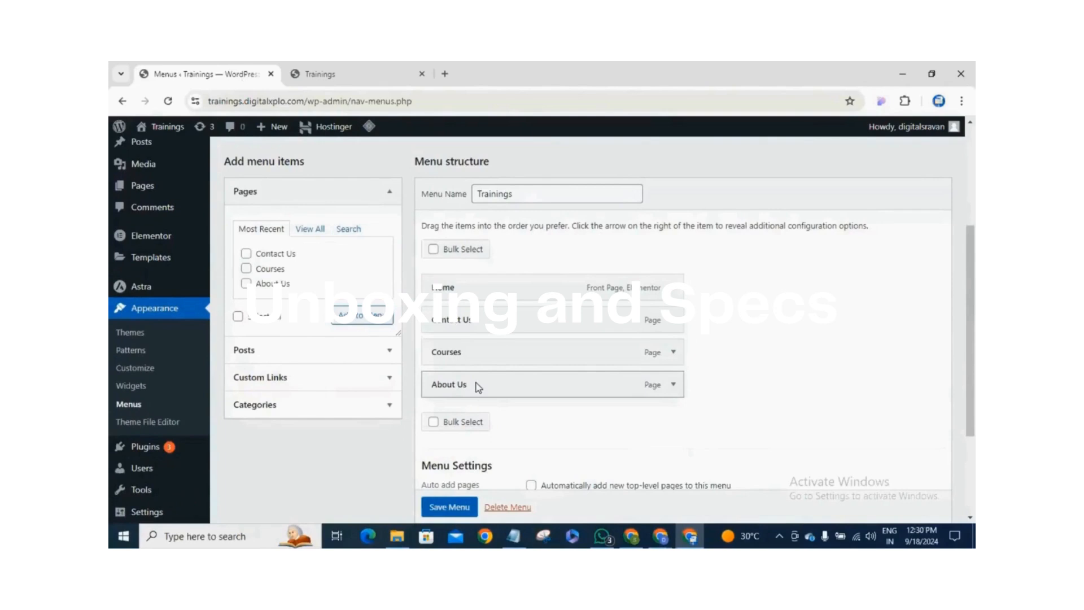
- Drag About Us directly below Home in the menu structure and save the new order
{"action": "mouse_move", "coordinate": [477, 389]}
{"action": "left_mouse_down"}
{"action": "mouse_move", "coordinate": [477, 321]}
{"action": "mouse_move", "coordinate": [492, 386]}
{"action": "left_mouse_up"}
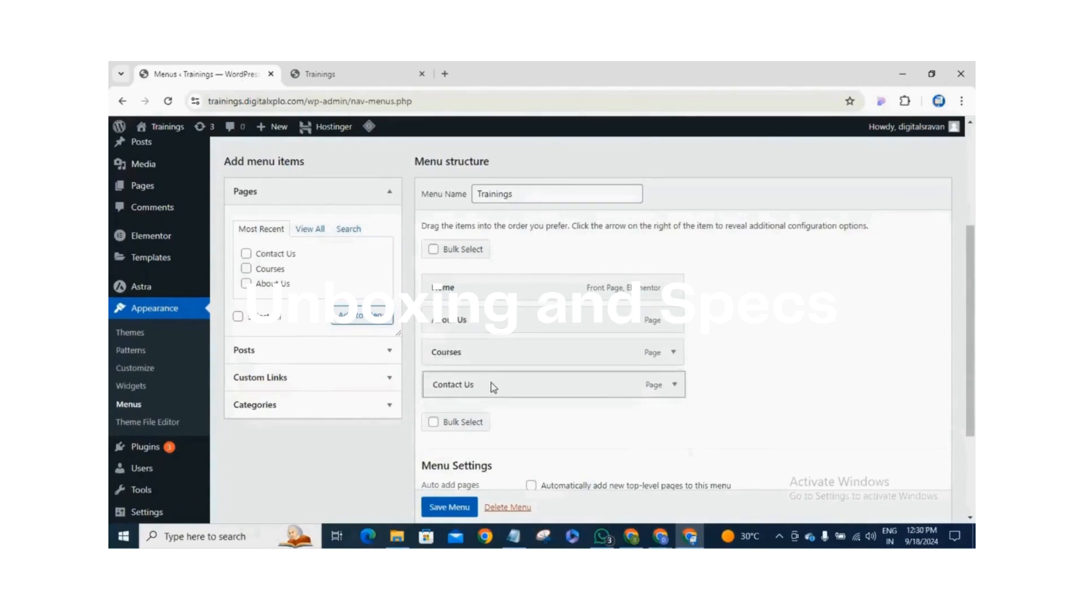
{"action": "scroll", "coordinate": [450, 506], "scroll_direction": "down", "scroll_amount": 1}
{"action": "left_click", "coordinate": [450, 507]}
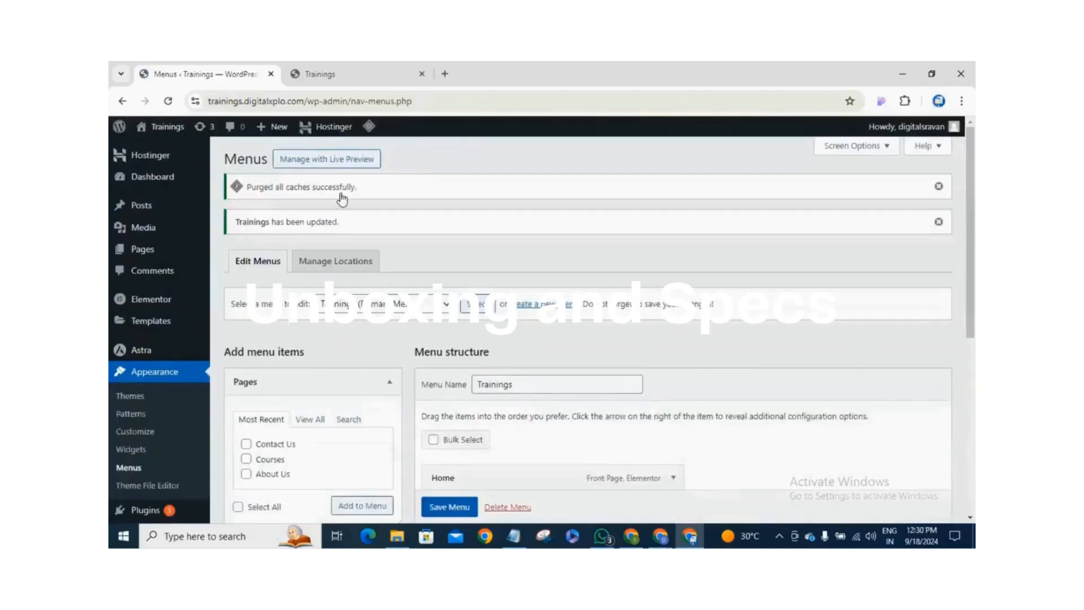
{"action": "left_click", "coordinate": [358, 83]}
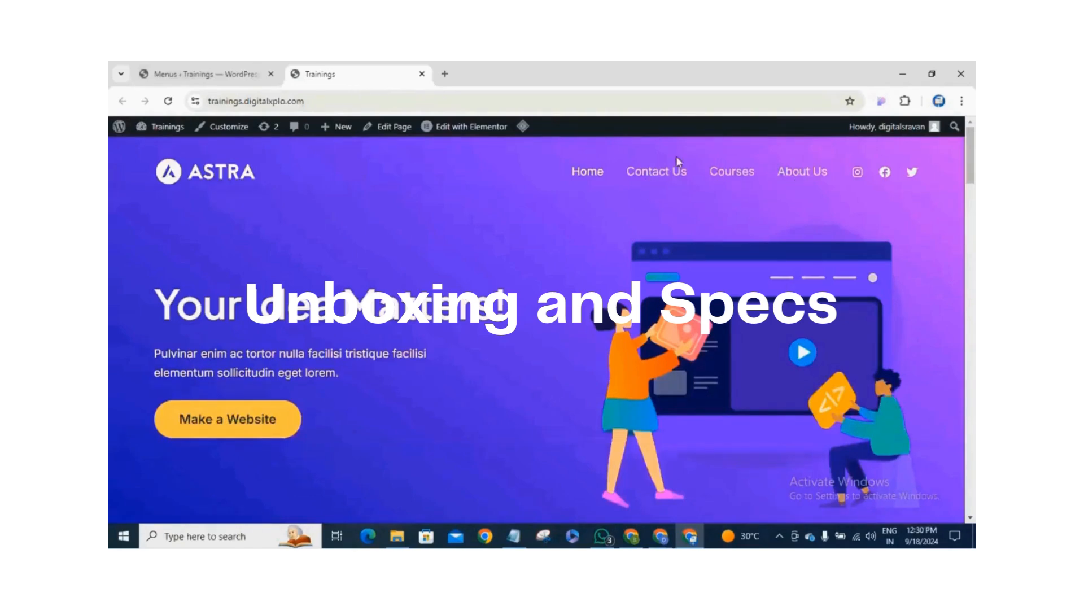
- Reload the live site and test the About Us, Courses, Contact Us and Home menu links
{"action": "left_click", "coordinate": [168, 102]}
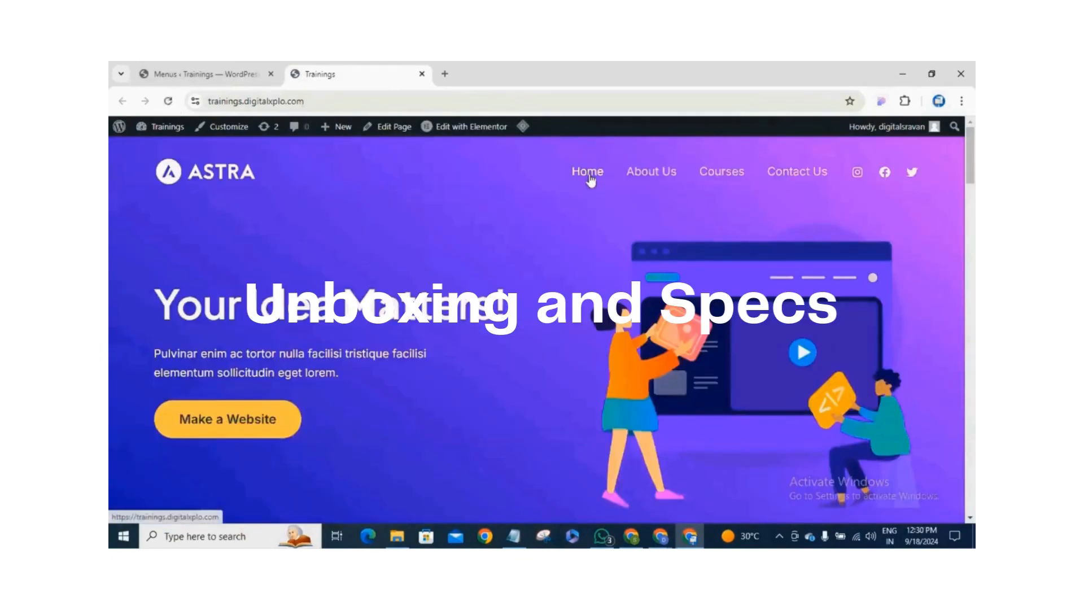
{"action": "left_click", "coordinate": [655, 178]}
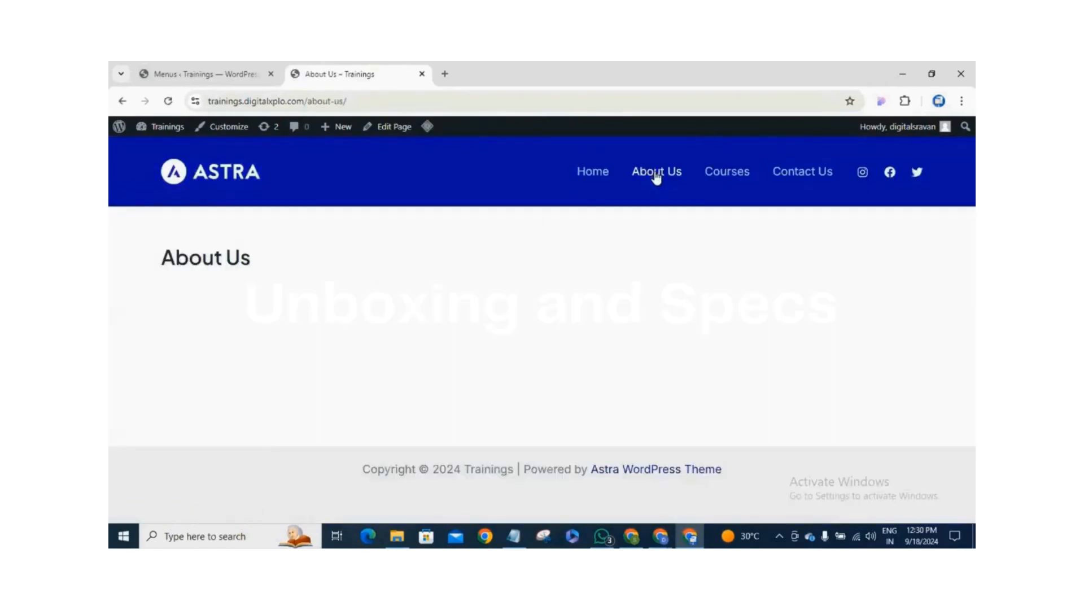
{"action": "left_click", "coordinate": [722, 176]}
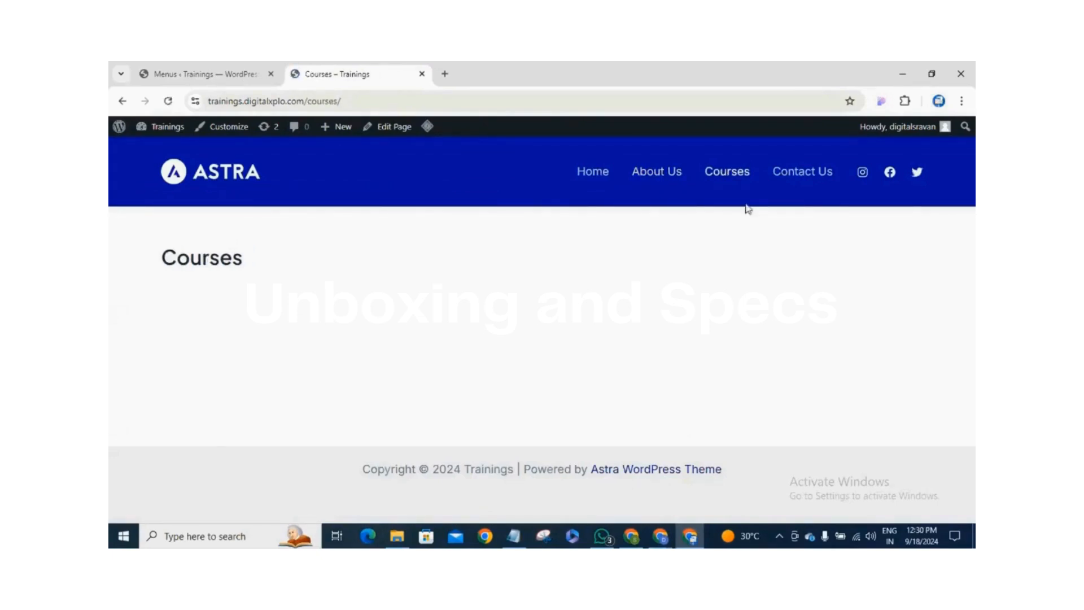
{"action": "left_click", "coordinate": [792, 177]}
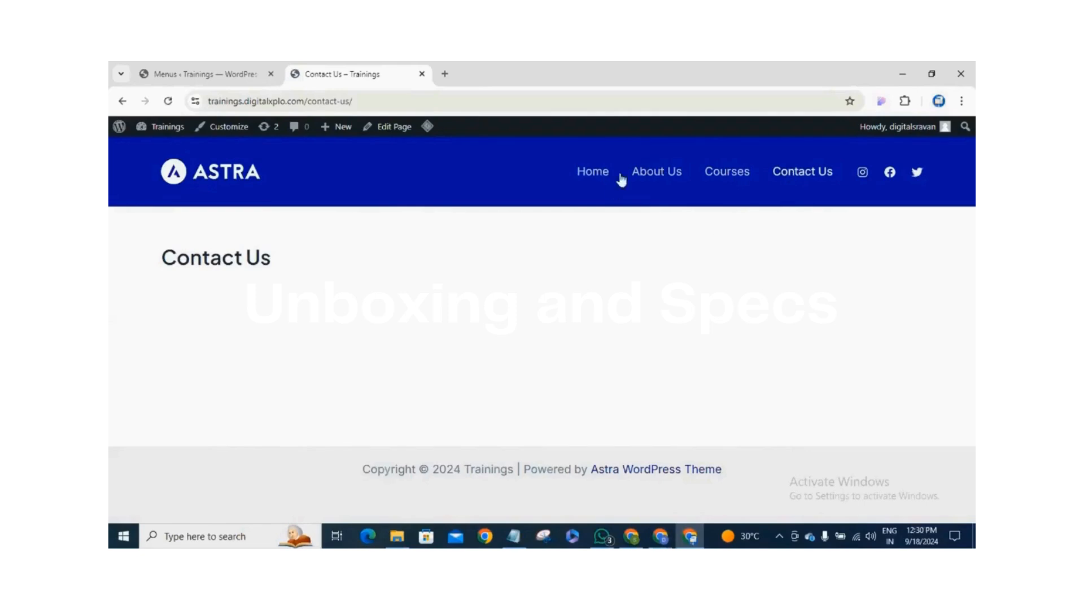
{"action": "left_click", "coordinate": [662, 175]}
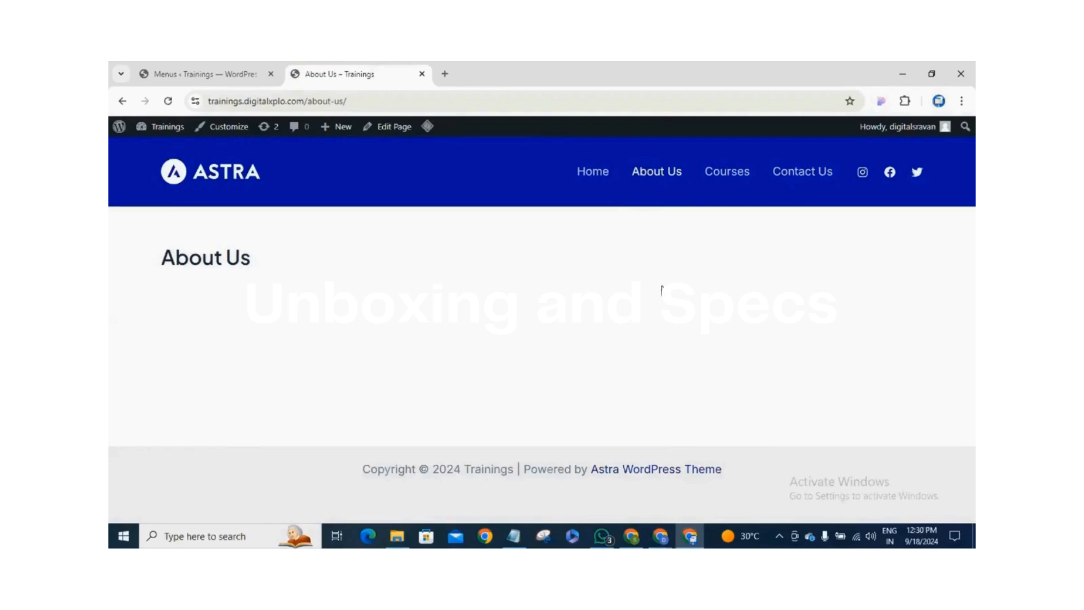
{"action": "left_click", "coordinate": [594, 176]}
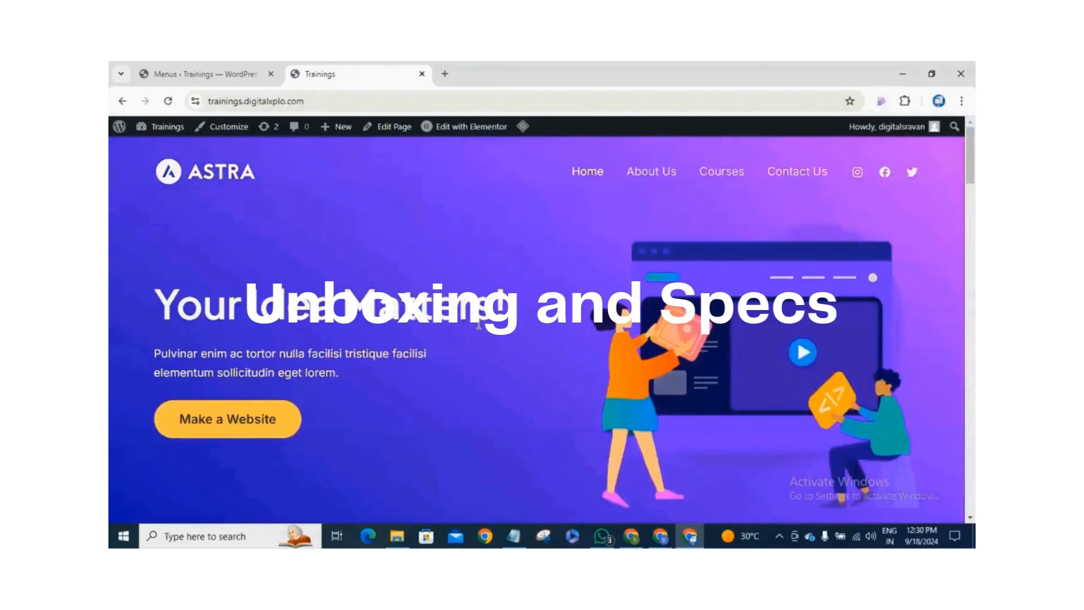
- Scroll through the live Trainings homepage to review its content and header navigation
{"action": "scroll", "coordinate": [479, 330], "scroll_direction": "down", "scroll_amount": 6}
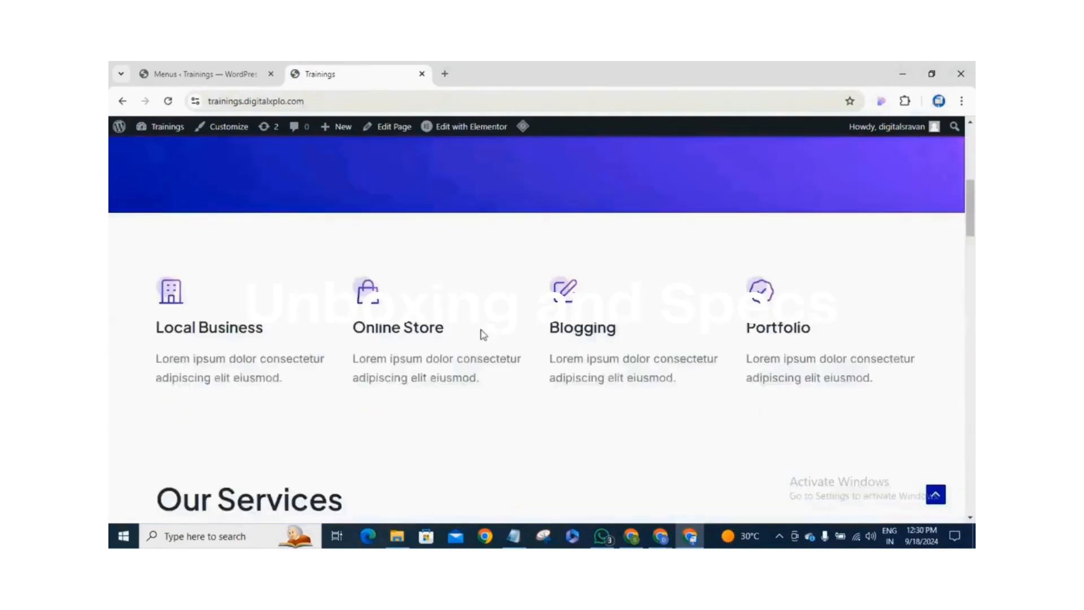
{"action": "scroll", "coordinate": [483, 335], "scroll_direction": "down", "scroll_amount": 5}
{"action": "scroll", "coordinate": [483, 333], "scroll_direction": "down", "scroll_amount": 6}
{"action": "scroll", "coordinate": [486, 327], "scroll_direction": "up", "scroll_amount": 7}
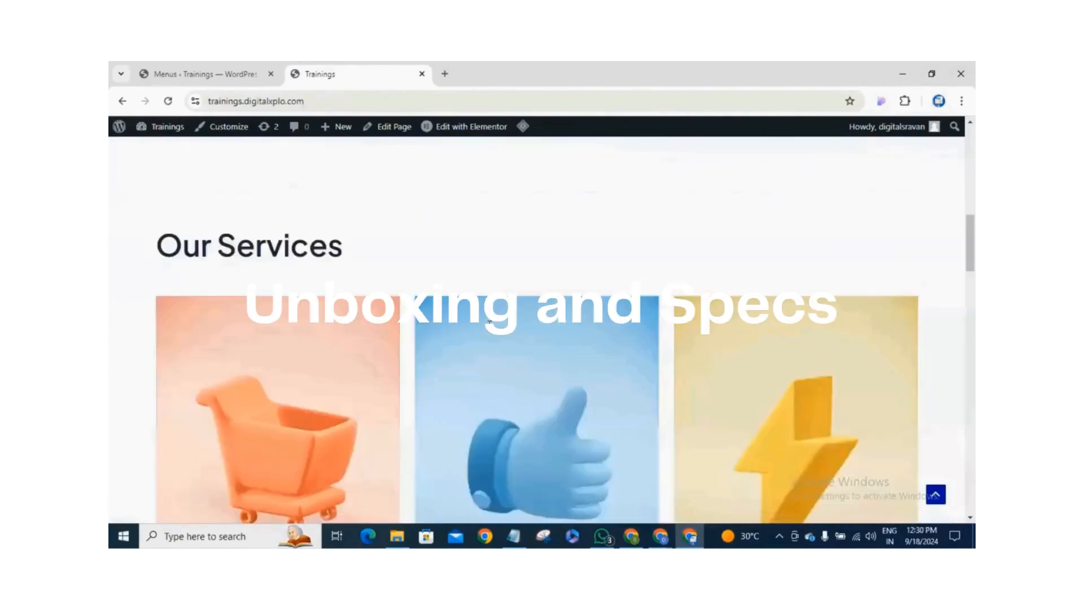
{"action": "scroll", "coordinate": [489, 321], "scroll_direction": "up", "scroll_amount": 12}
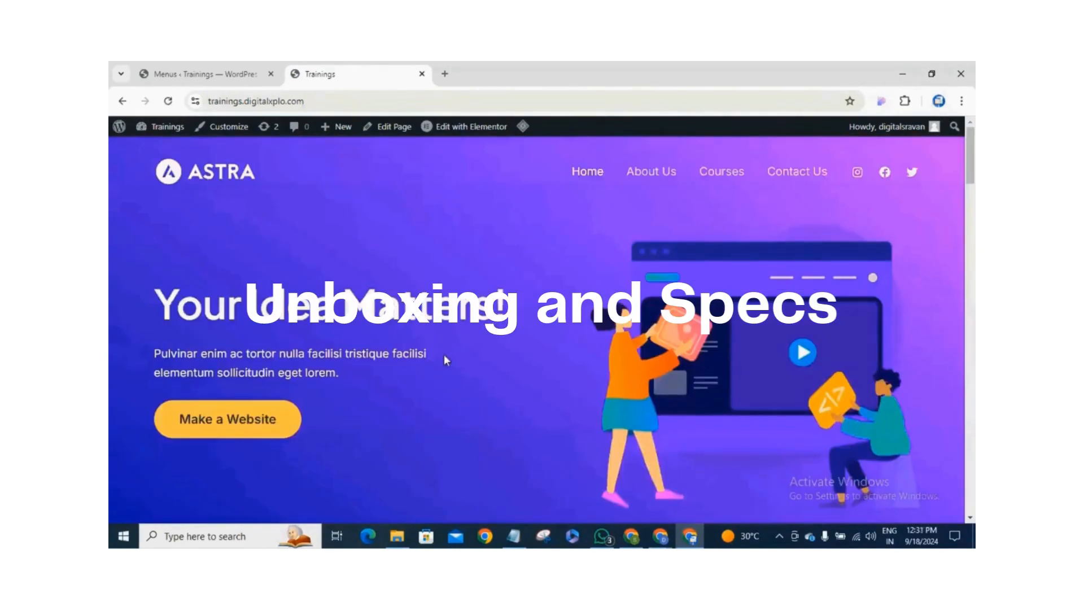
{"action": "scroll", "coordinate": [444, 354], "scroll_direction": "down", "scroll_amount": 2}
{"action": "scroll", "coordinate": [468, 348], "scroll_direction": "up", "scroll_amount": 2}
{"action": "scroll", "coordinate": [476, 352], "scroll_direction": "down", "scroll_amount": 8}
{"action": "scroll", "coordinate": [506, 347], "scroll_direction": "down", "scroll_amount": 4}
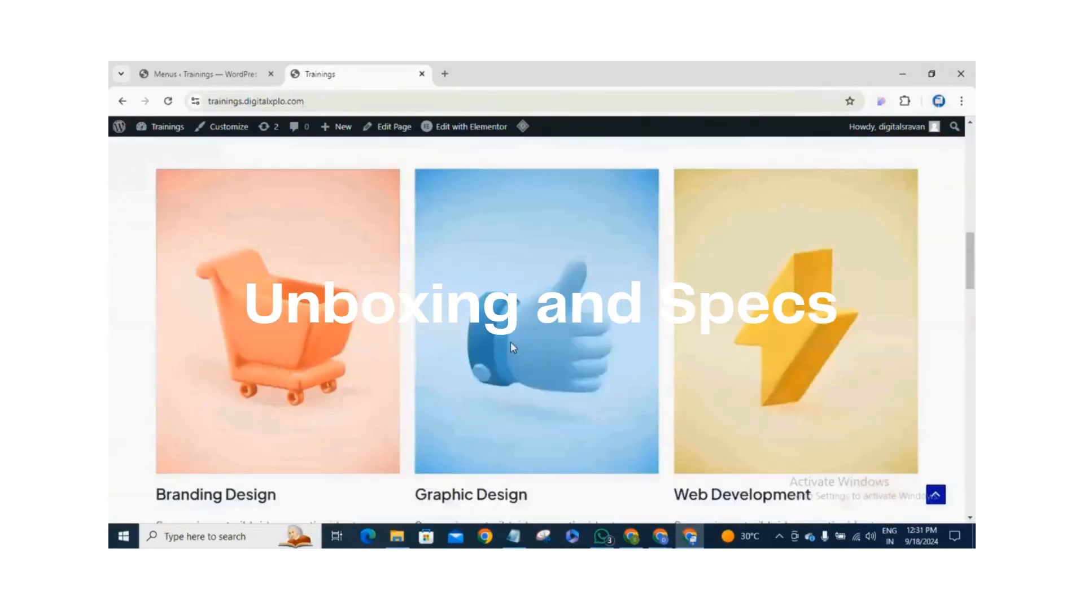
{"action": "scroll", "coordinate": [512, 342], "scroll_direction": "up", "scroll_amount": 7}
{"action": "scroll", "coordinate": [515, 347], "scroll_direction": "up", "scroll_amount": 5}
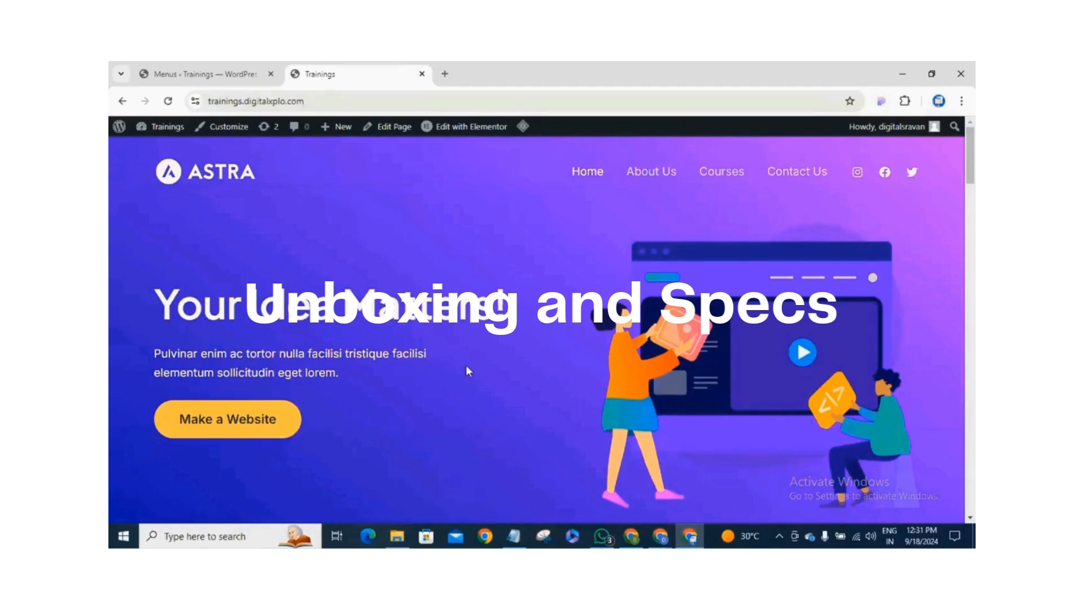
{"action": "scroll", "coordinate": [467, 385], "scroll_direction": "down", "scroll_amount": 4}
{"action": "scroll", "coordinate": [471, 386], "scroll_direction": "up", "scroll_amount": 4}
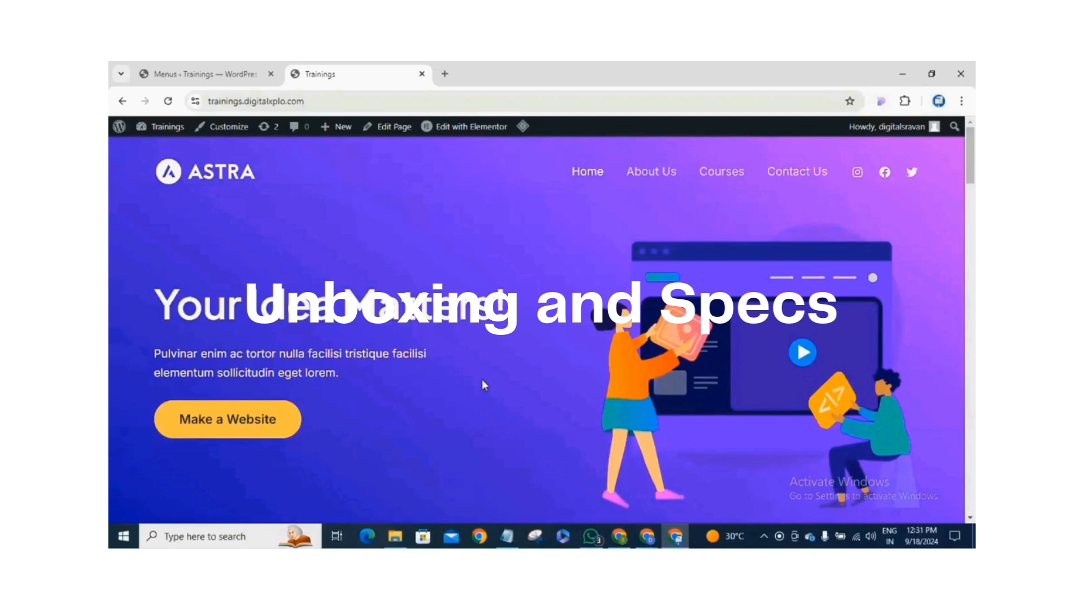
{"action": "scroll", "coordinate": [531, 362], "scroll_direction": "down", "scroll_amount": 5}
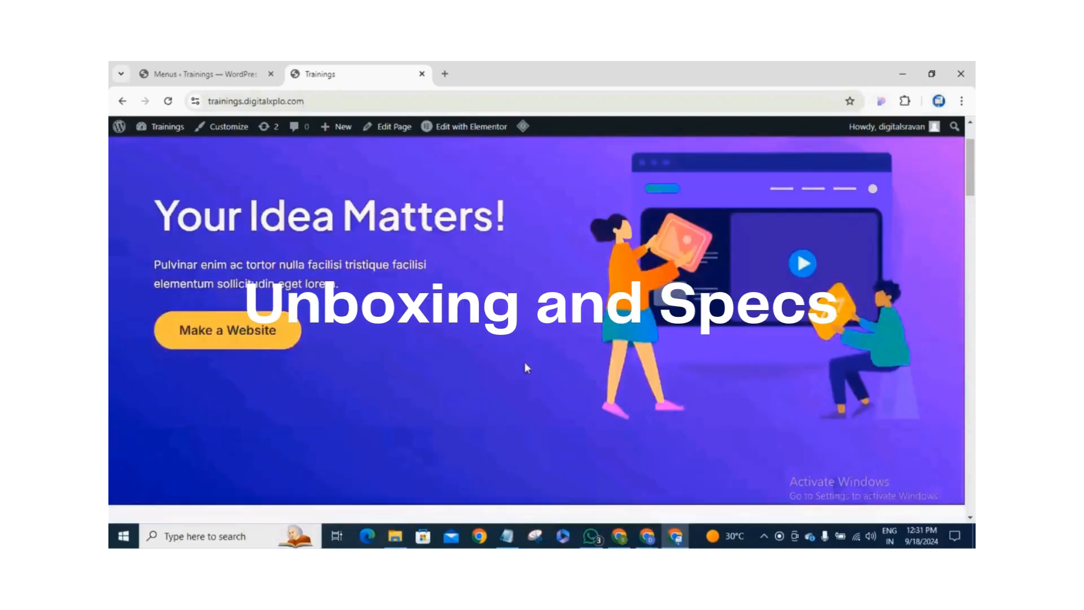
{"action": "scroll", "coordinate": [572, 365], "scroll_direction": "down", "scroll_amount": 6}
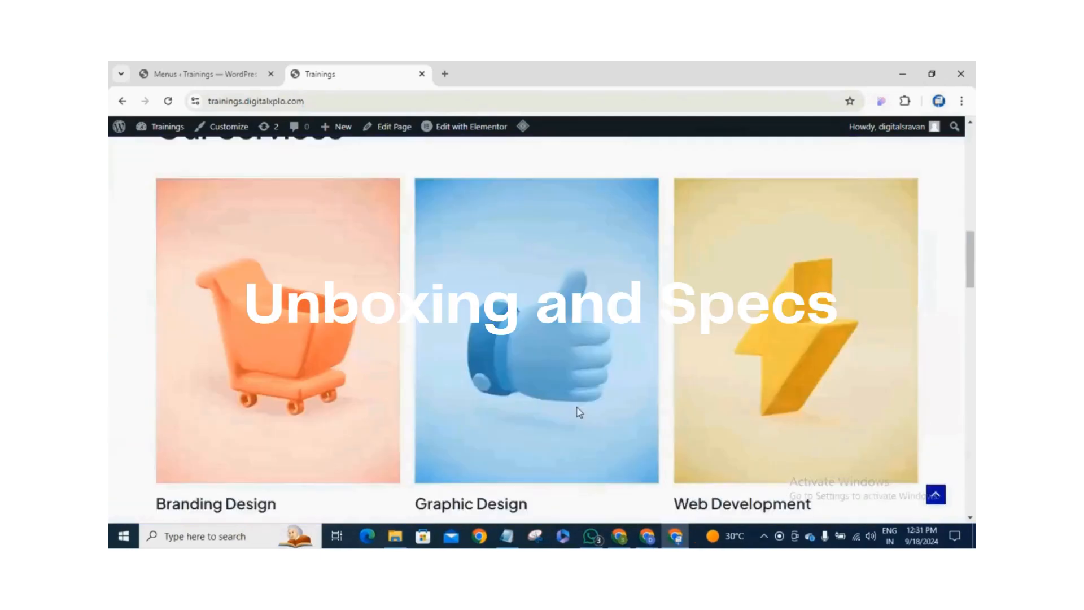
{"action": "scroll", "coordinate": [573, 438], "scroll_direction": "down", "scroll_amount": 5}
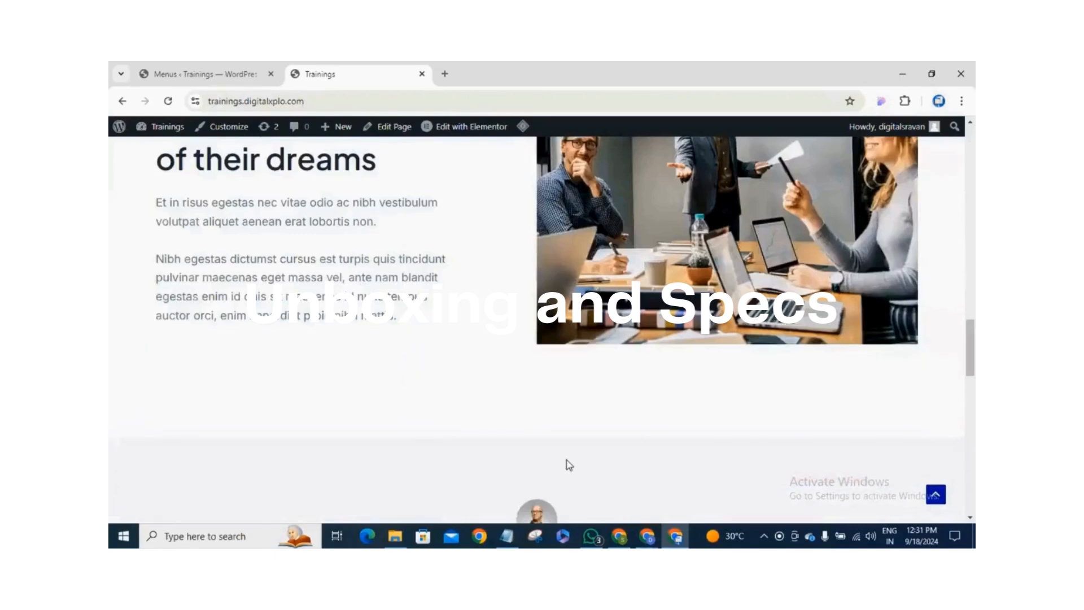
{"action": "scroll", "coordinate": [570, 463], "scroll_direction": "up", "scroll_amount": 20}
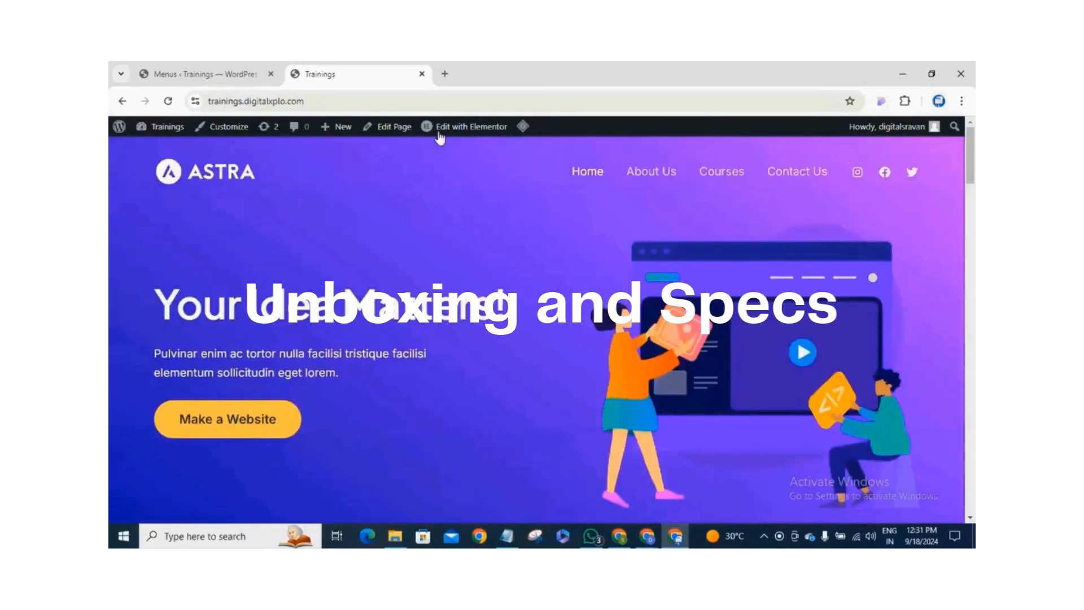
{"action": "mouse_move", "coordinate": [443, 131]}
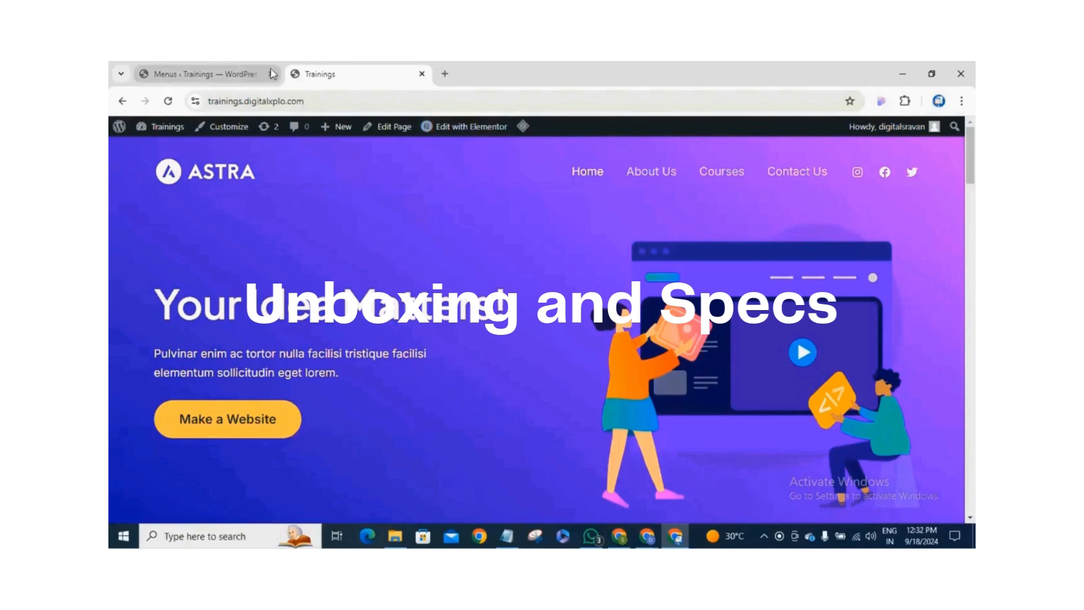
{"action": "mouse_move", "coordinate": [489, 131]}
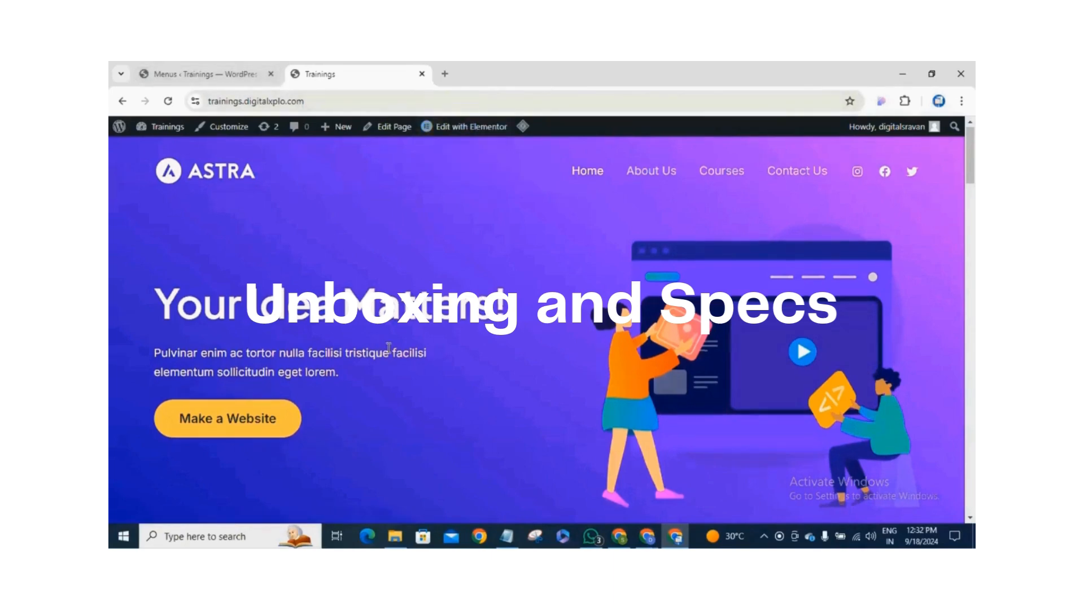
{"action": "scroll", "coordinate": [389, 347], "scroll_direction": "down", "scroll_amount": 3}
{"action": "scroll", "coordinate": [390, 346], "scroll_direction": "up", "scroll_amount": 3}
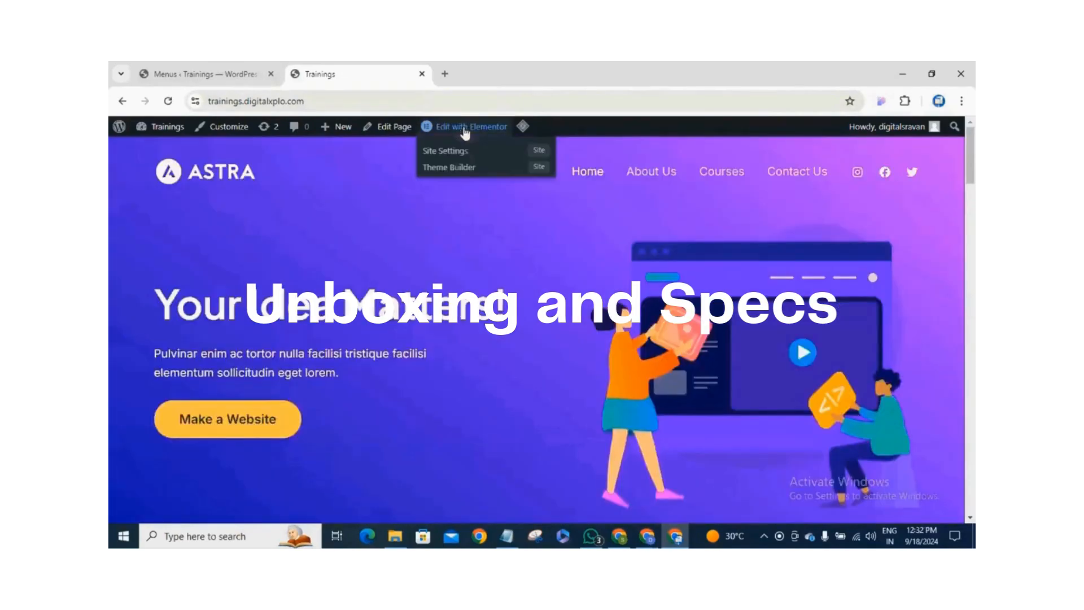
- Open the Home page in Elementor and delete its existing hero section
{"action": "left_click", "coordinate": [464, 128]}
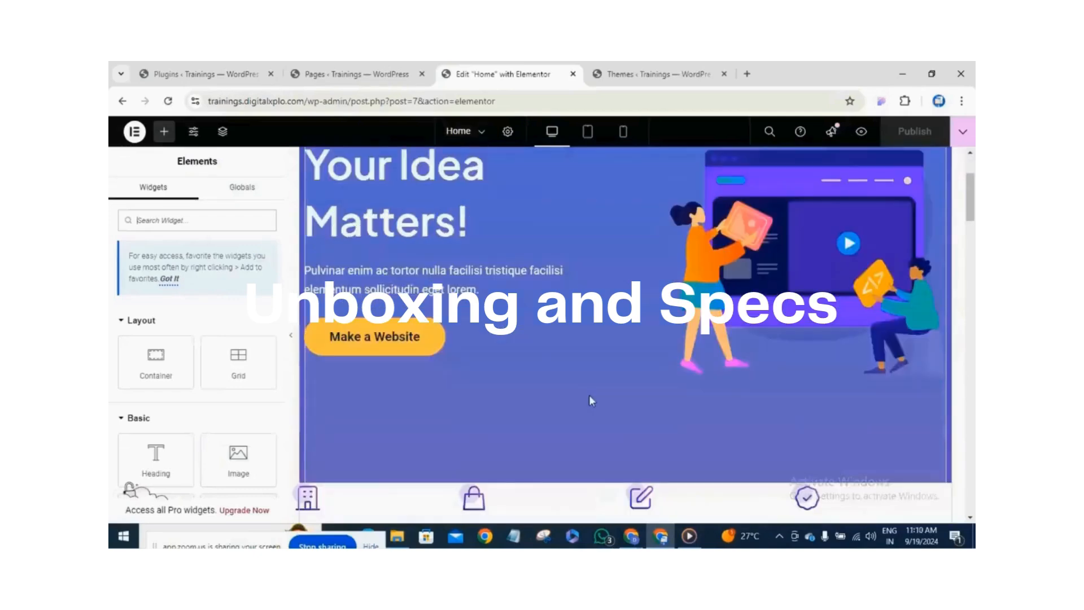
{"action": "scroll", "coordinate": [589, 394], "scroll_direction": "down", "scroll_amount": 5}
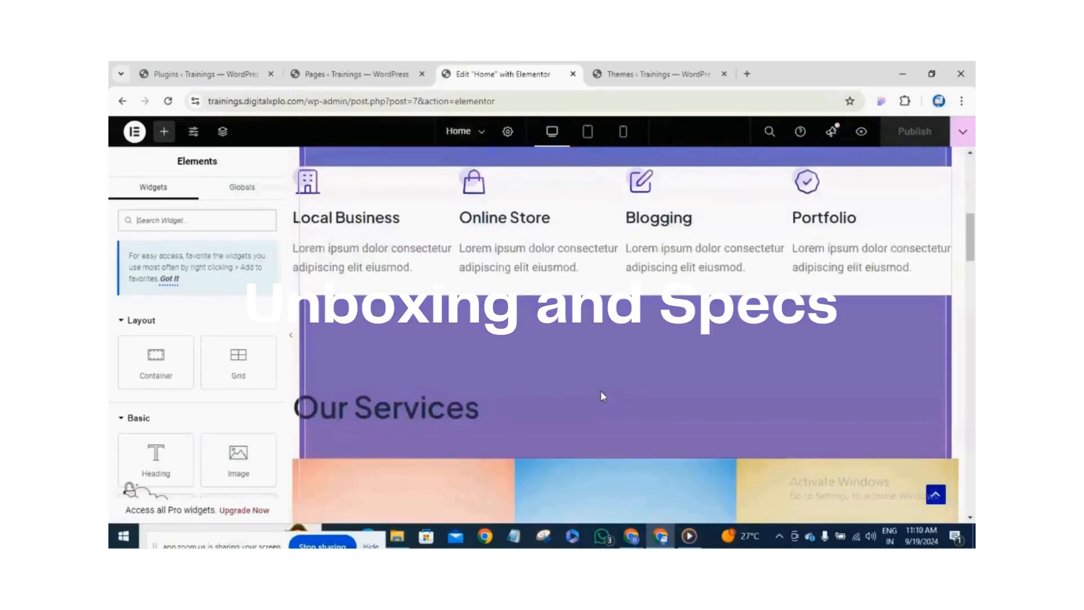
{"action": "scroll", "coordinate": [600, 390], "scroll_direction": "up", "scroll_amount": 5}
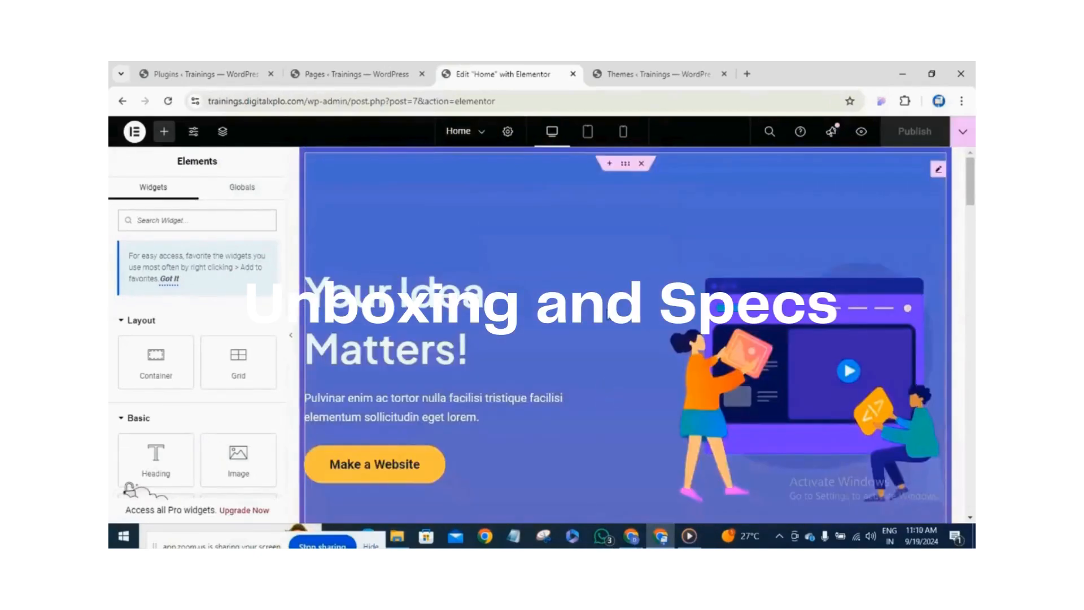
{"action": "scroll", "coordinate": [628, 307], "scroll_direction": "down", "scroll_amount": 5}
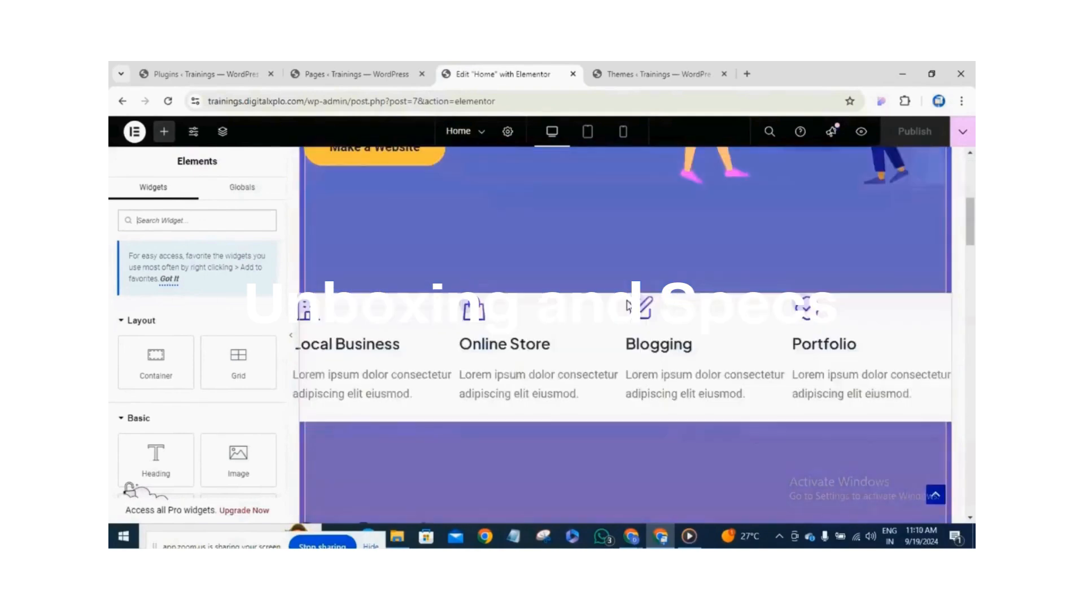
{"action": "scroll", "coordinate": [629, 306], "scroll_direction": "down", "scroll_amount": 10}
{"action": "scroll", "coordinate": [650, 390], "scroll_direction": "up", "scroll_amount": 5}
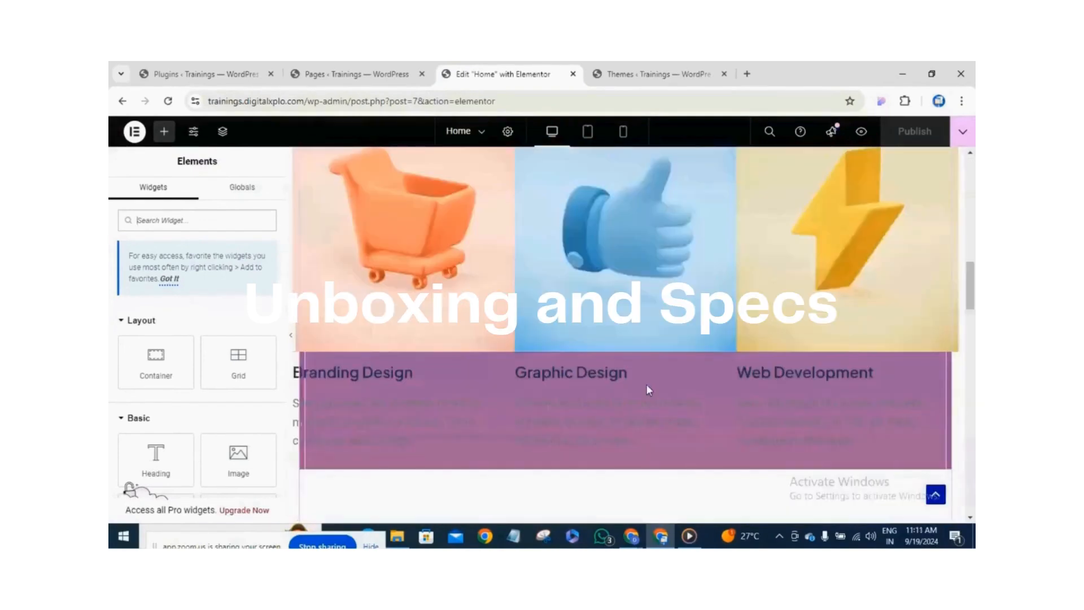
{"action": "scroll", "coordinate": [649, 389], "scroll_direction": "up", "scroll_amount": 10}
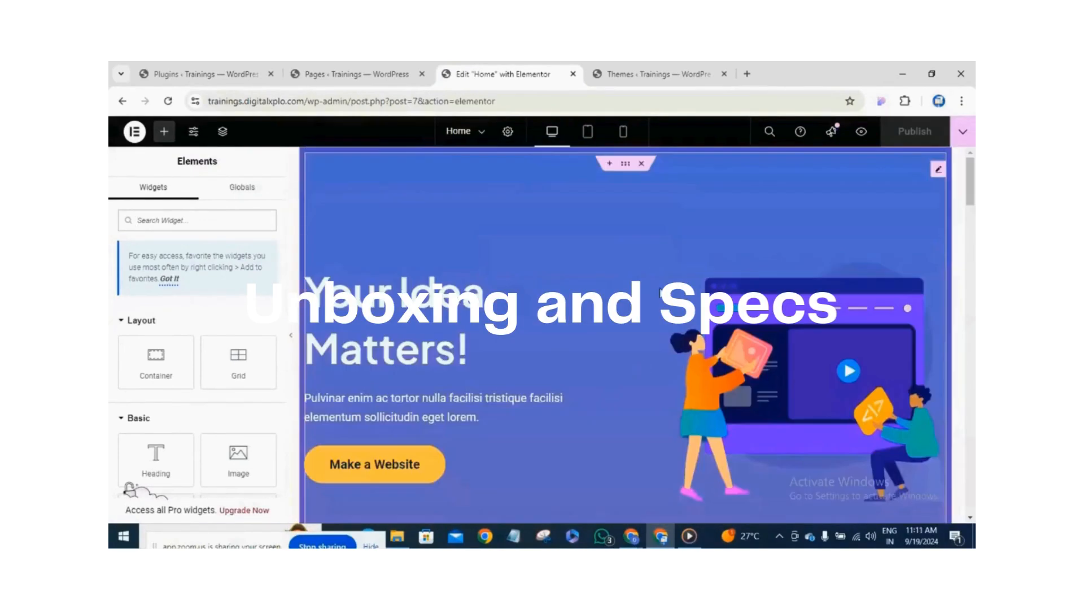
{"action": "left_click", "coordinate": [642, 164]}
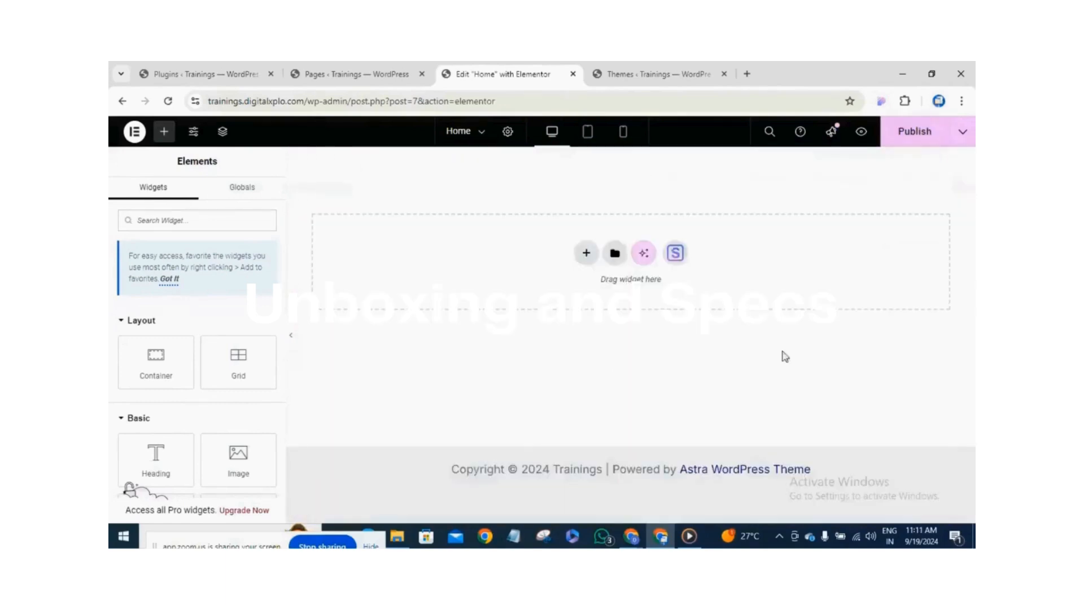
- Publish the emptied Home page, check the live site in a new tab, and return to Elementor
{"action": "left_click", "coordinate": [906, 134]}
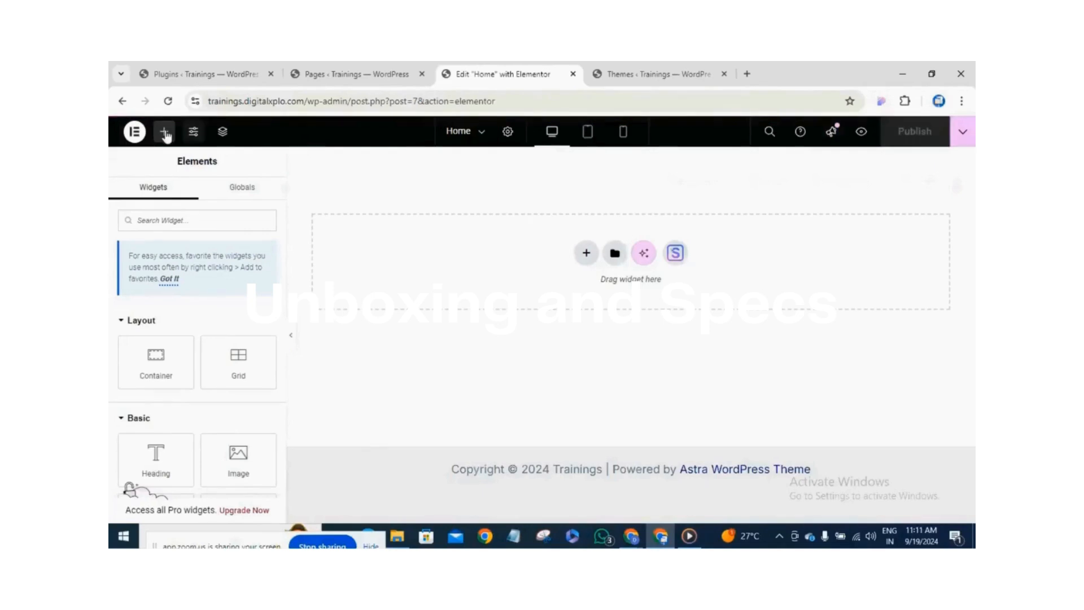
{"action": "left_click", "coordinate": [350, 70]}
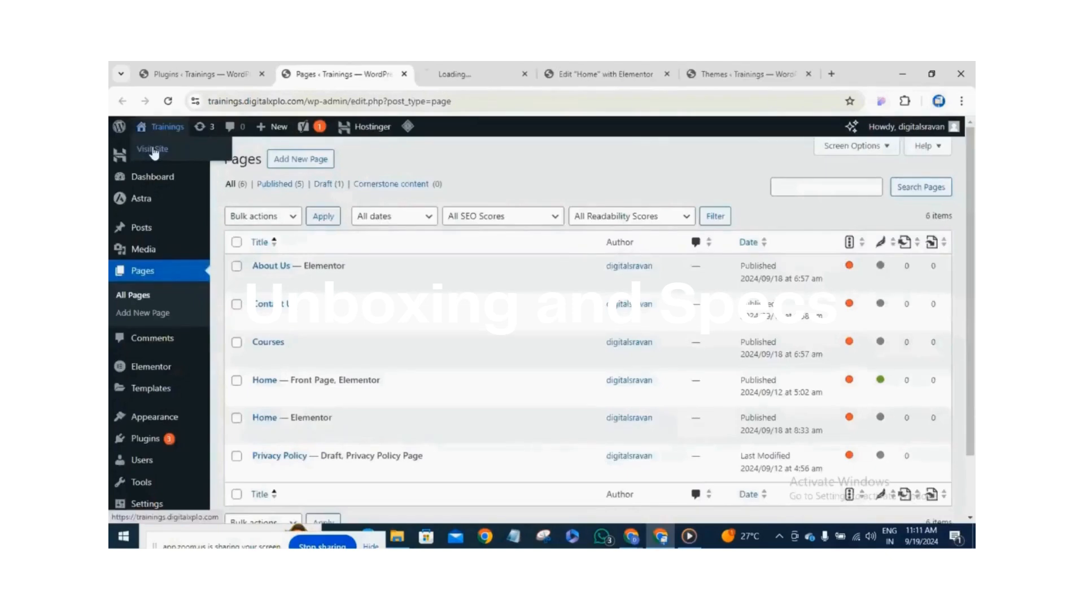
{"action": "left_click", "coordinate": [466, 69]}
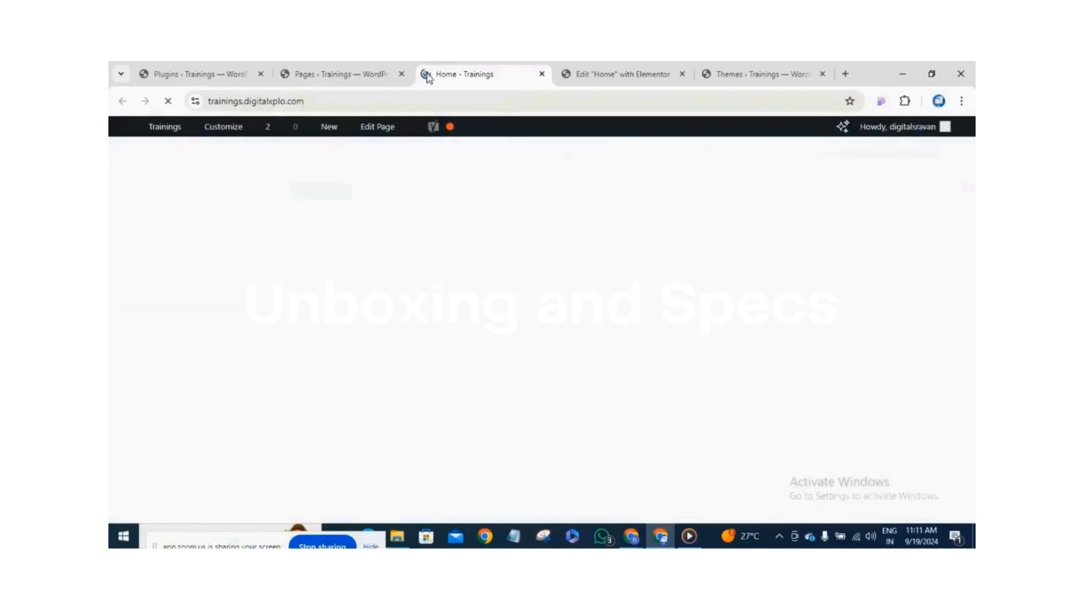
{"action": "left_click", "coordinate": [401, 74]}
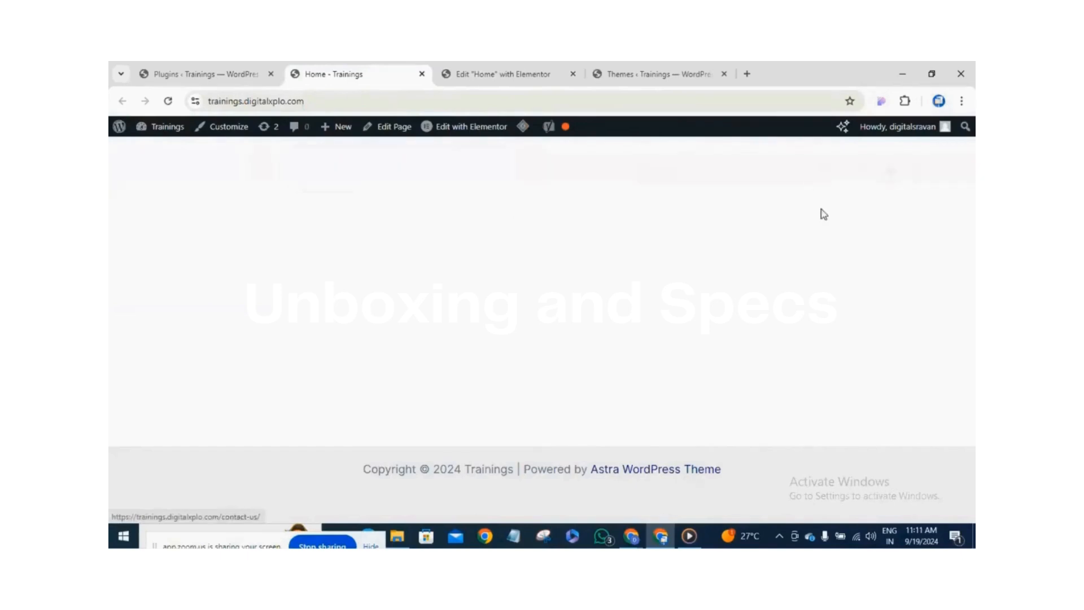
{"action": "left_click", "coordinate": [515, 66]}
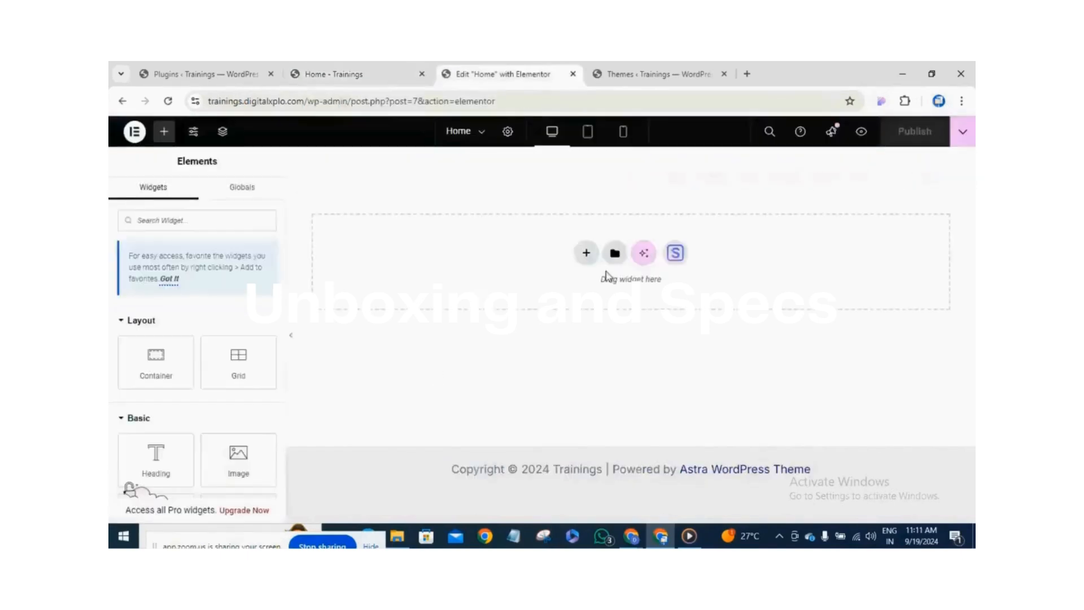
- Import the Love Nature starter template's Home design into the Elementor Home page, then close the library
{"action": "left_click", "coordinate": [677, 259]}
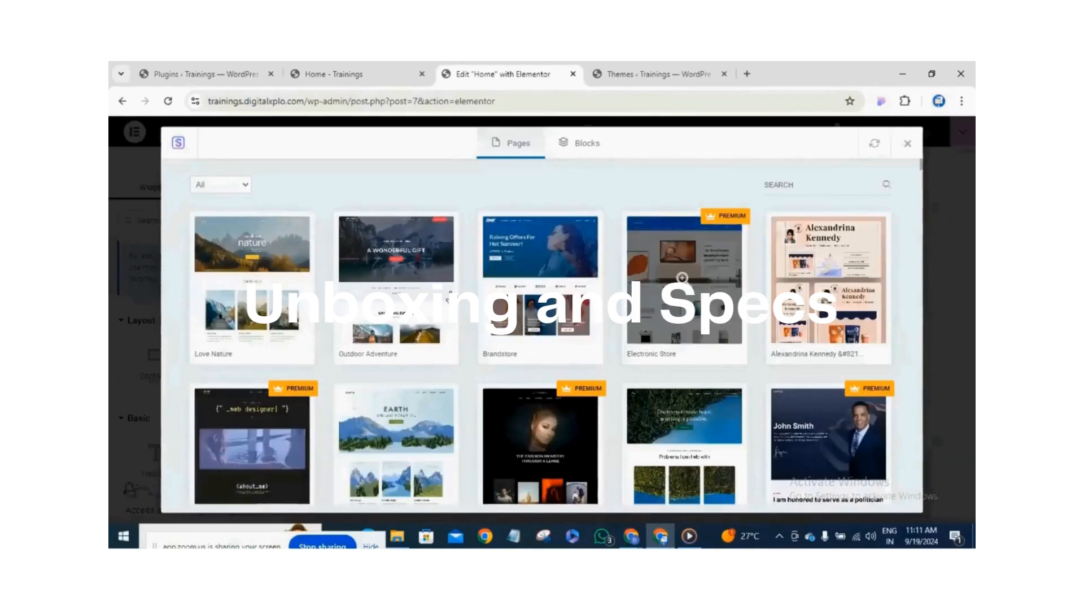
{"action": "left_click", "coordinate": [246, 297]}
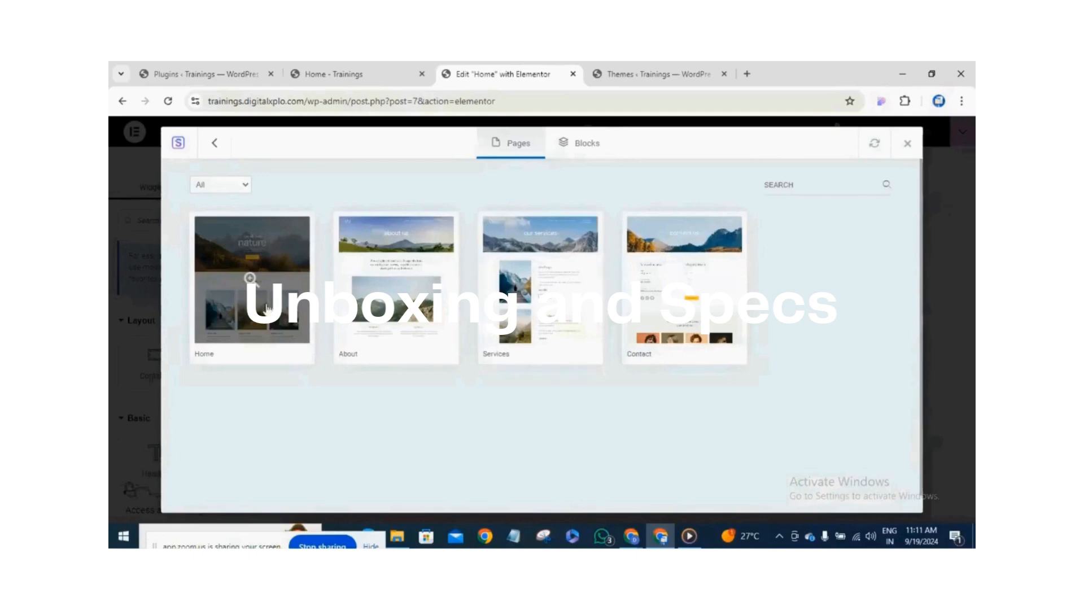
{"action": "scroll", "coordinate": [258, 294], "scroll_direction": "down", "scroll_amount": 1}
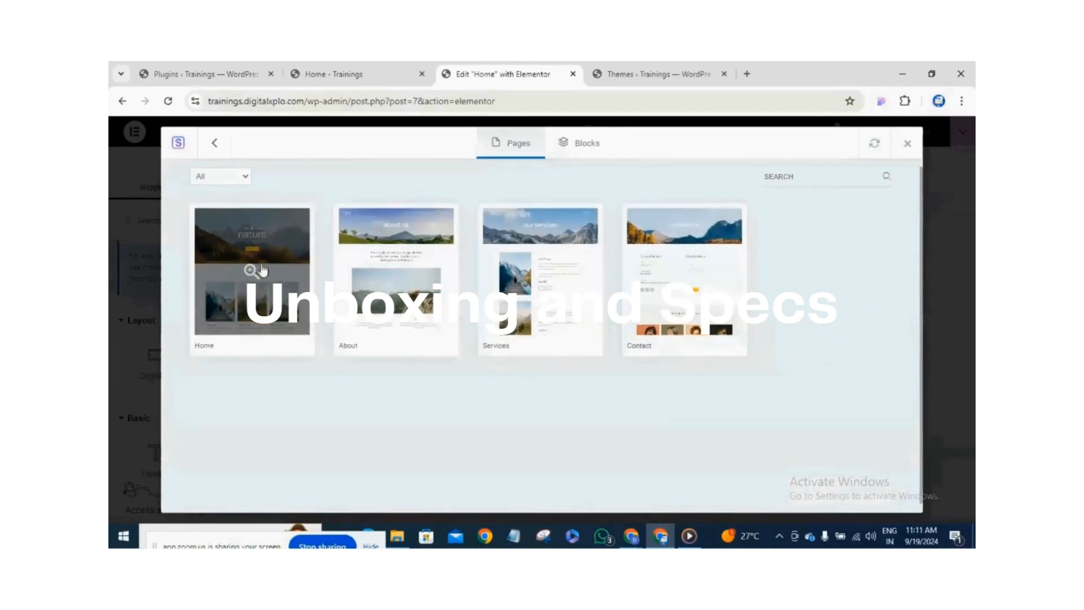
{"action": "left_click", "coordinate": [259, 263]}
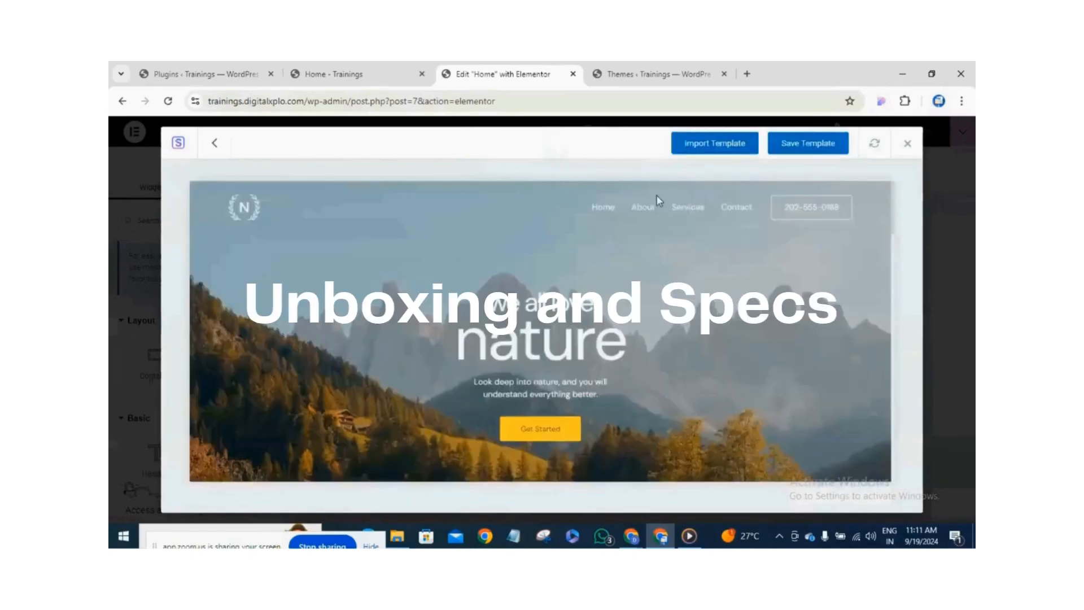
{"action": "left_click", "coordinate": [713, 147]}
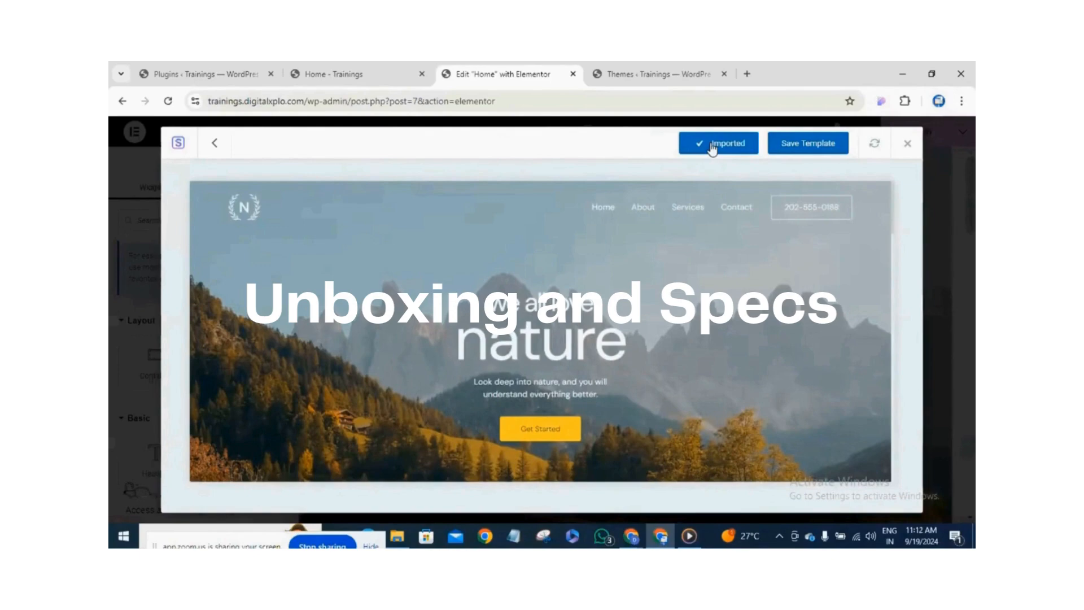
{"action": "left_click", "coordinate": [908, 145]}
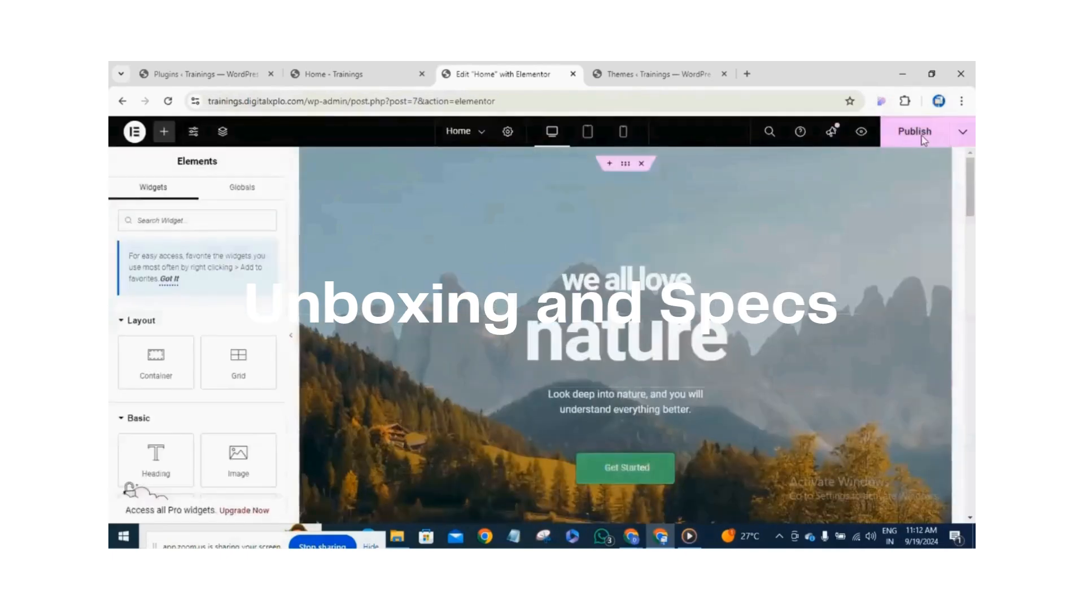
- Publish the imported design and review the reloaded live Home - Trainings page's 'we all love nature' hero
{"action": "left_click", "coordinate": [907, 142]}
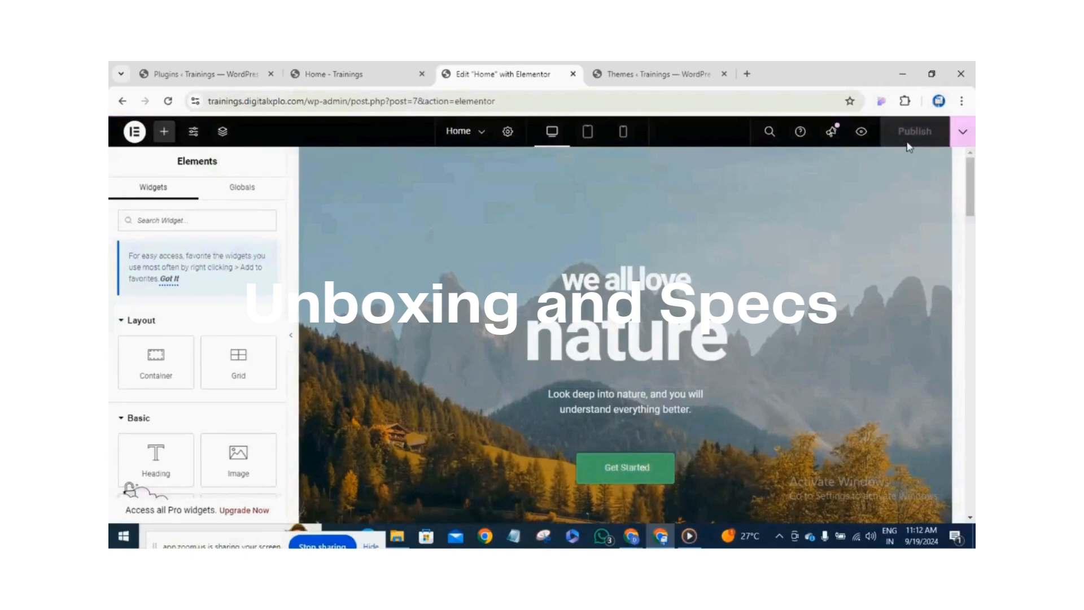
{"action": "left_click", "coordinate": [399, 68]}
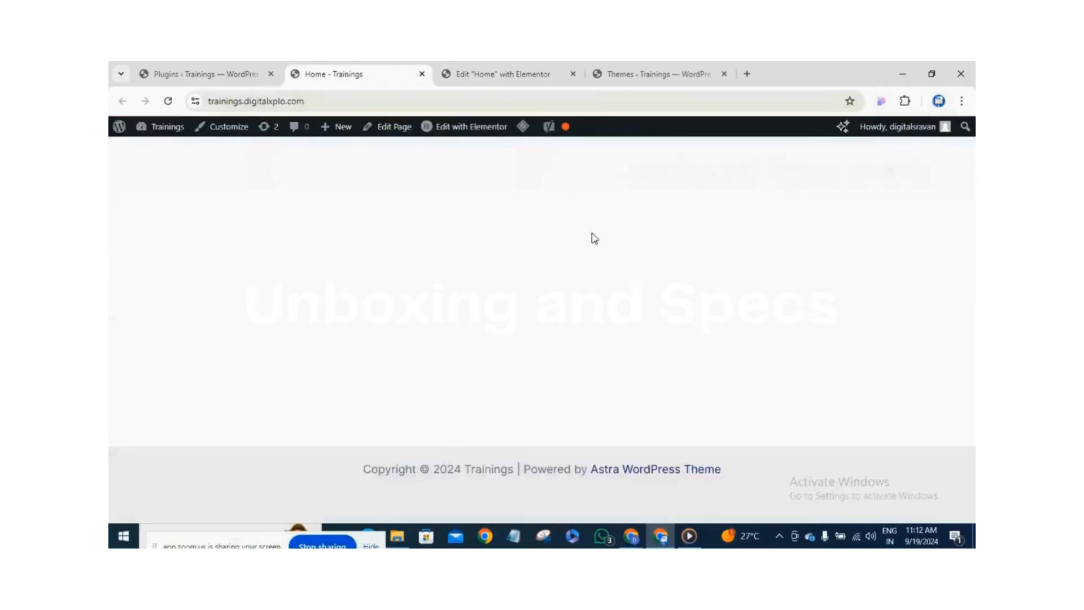
{"action": "left_click", "coordinate": [170, 107]}
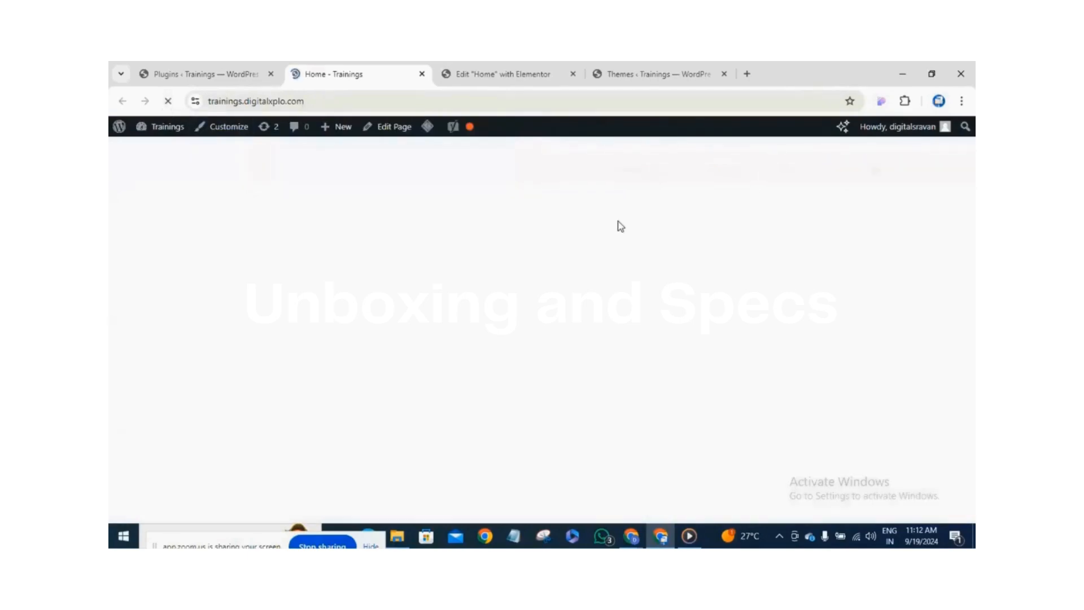
{"action": "scroll", "coordinate": [526, 342], "scroll_direction": "down", "scroll_amount": 10}
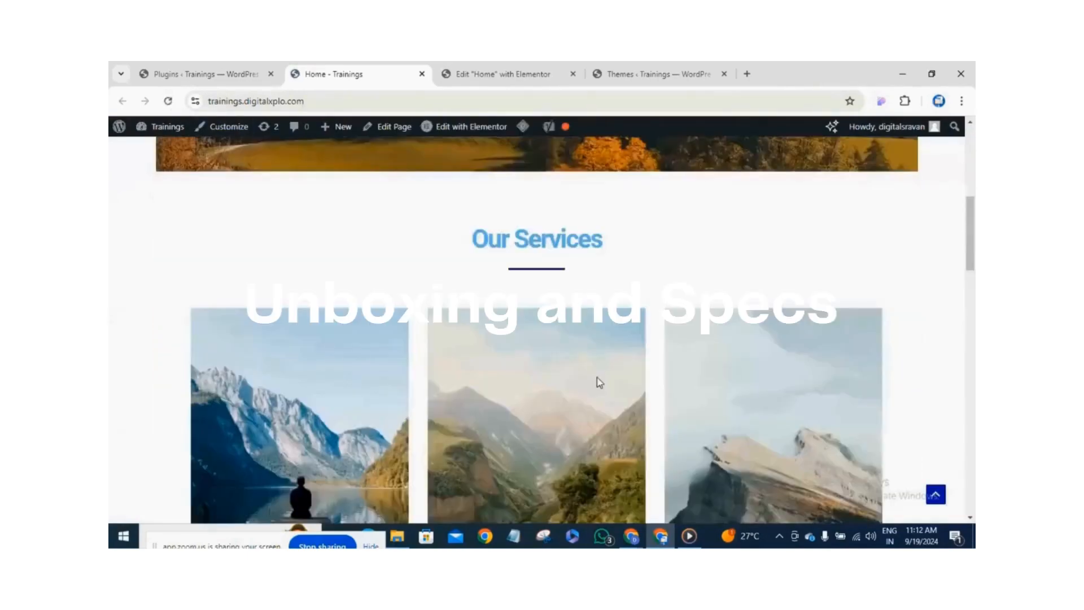
{"action": "scroll", "coordinate": [602, 380], "scroll_direction": "up", "scroll_amount": 10}
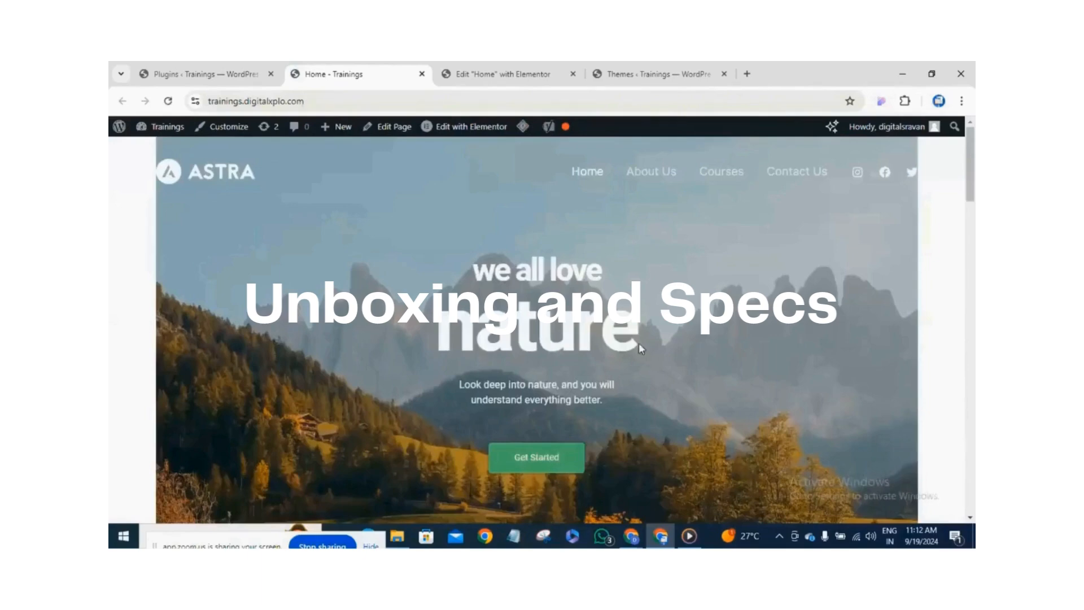
{"action": "scroll", "coordinate": [686, 371], "scroll_direction": "down", "scroll_amount": 8}
{"action": "scroll", "coordinate": [686, 371], "scroll_direction": "down", "scroll_amount": 5}
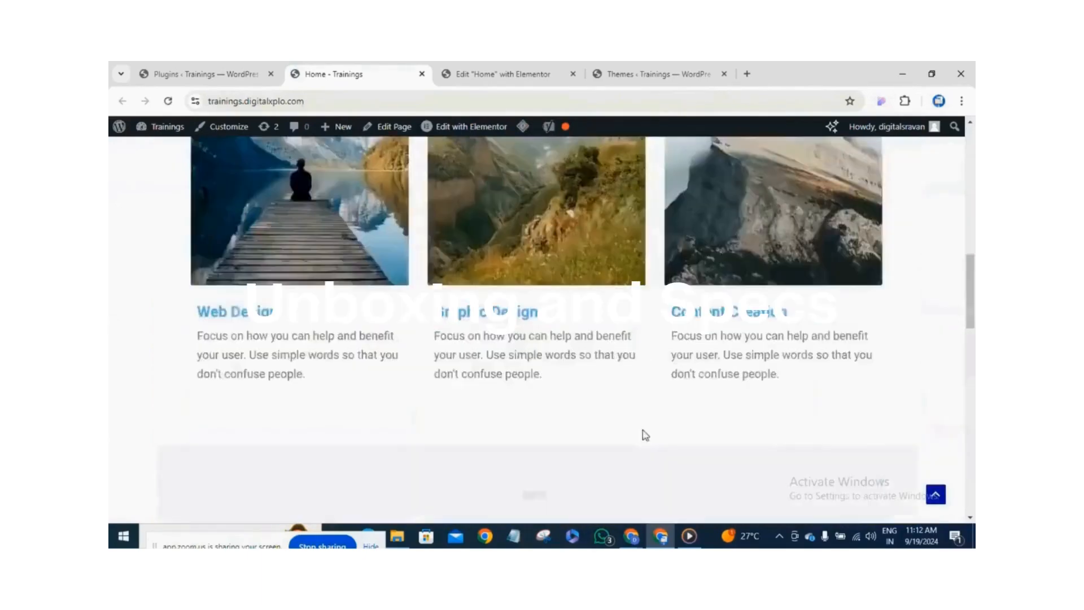
{"action": "scroll", "coordinate": [641, 434], "scroll_direction": "up", "scroll_amount": 15}
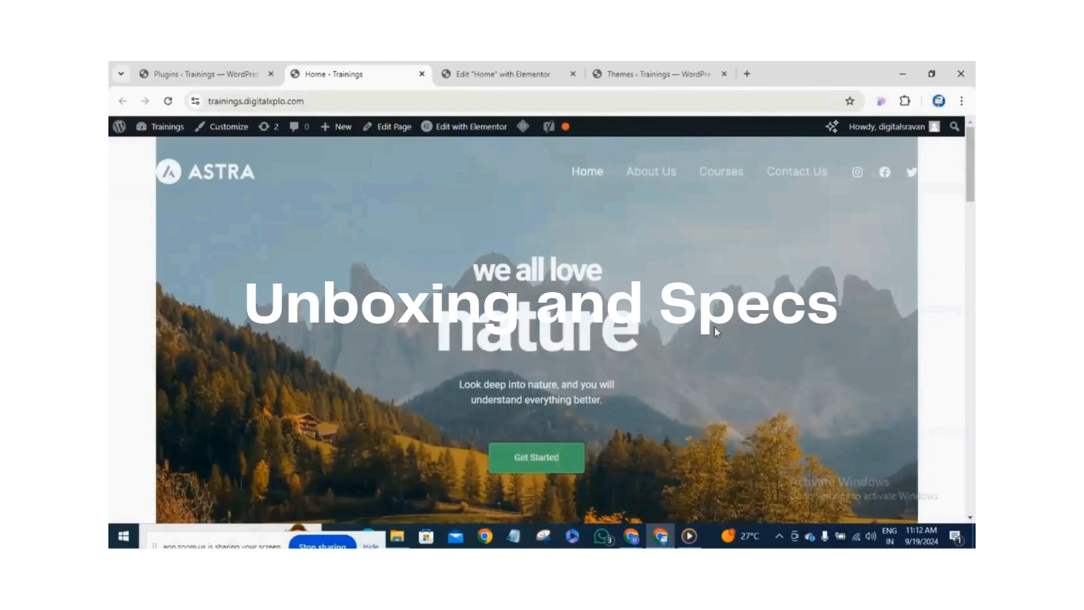
{"action": "scroll", "coordinate": [622, 331], "scroll_direction": "down", "scroll_amount": 2}
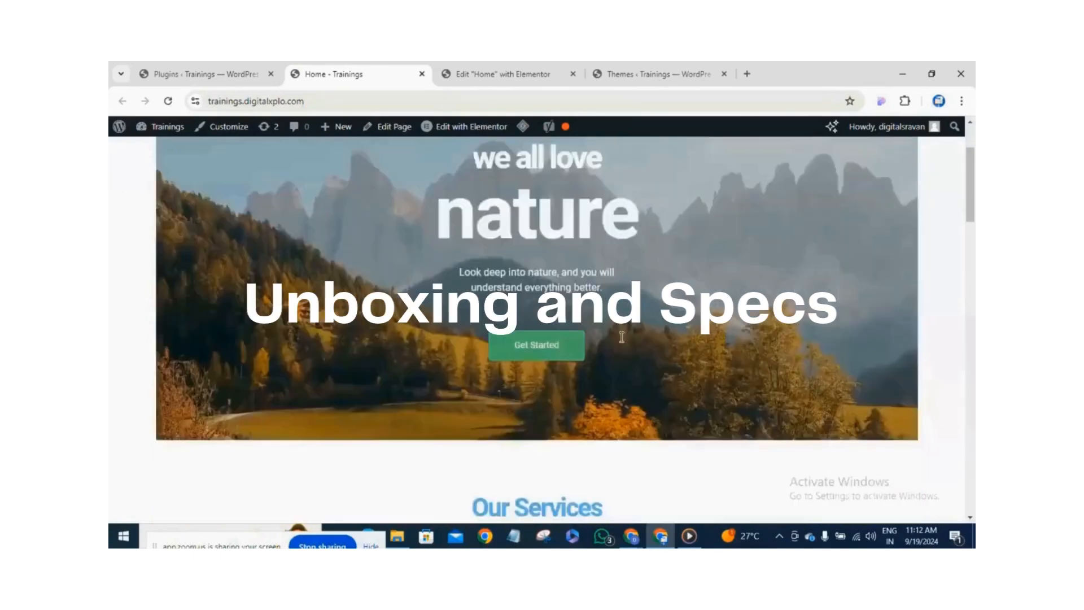
{"action": "scroll", "coordinate": [599, 322], "scroll_direction": "up", "scroll_amount": 2}
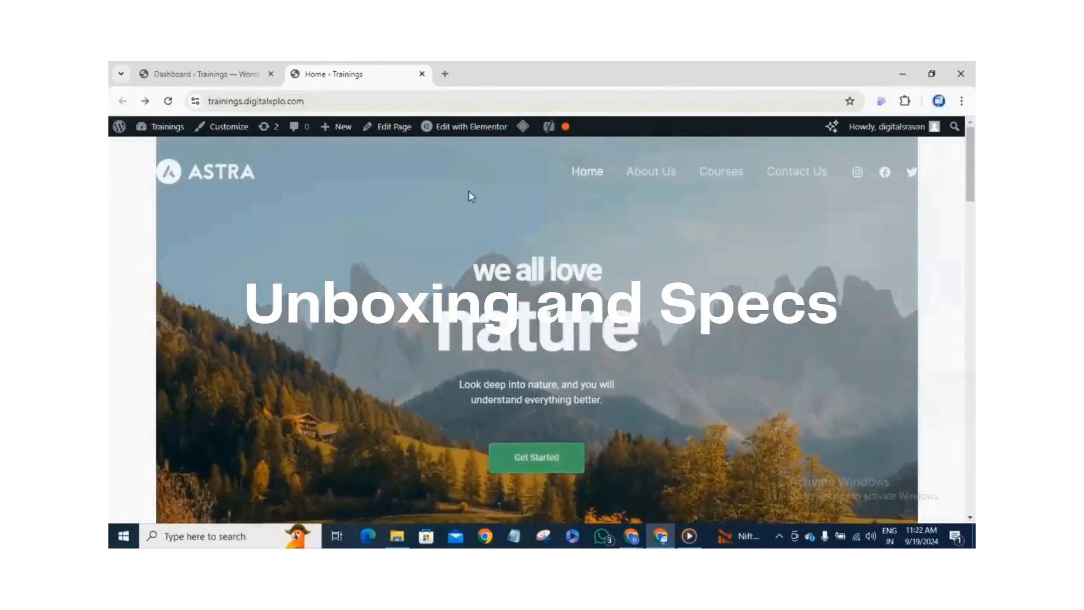
- Open the Home page in Elementor and replace the 'we all love' heading text with 'digital marketing'
{"action": "mouse_move", "coordinate": [476, 129]}
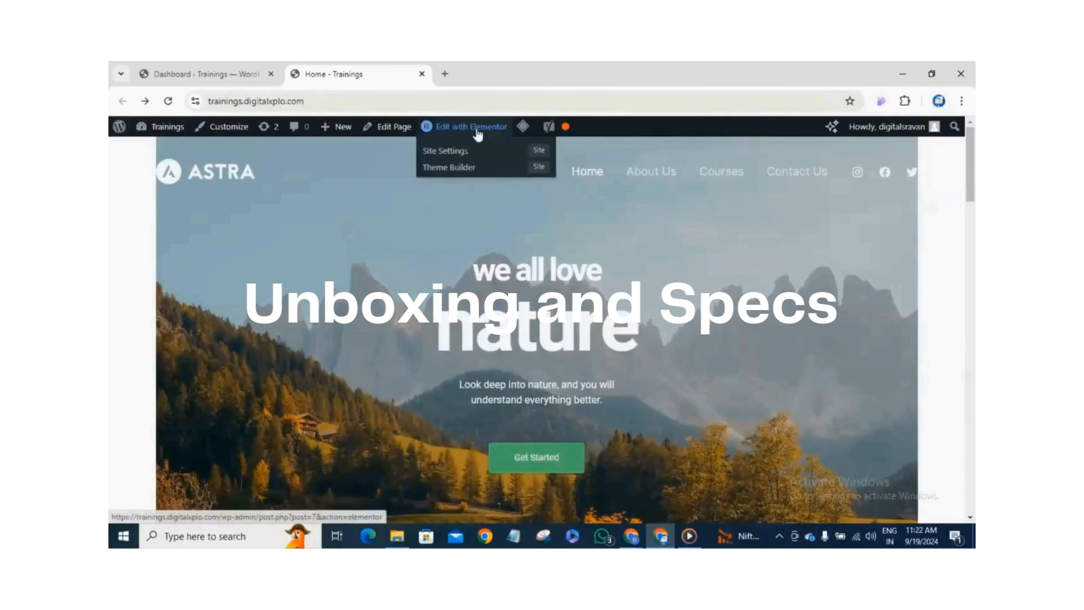
{"action": "left_click", "coordinate": [478, 130]}
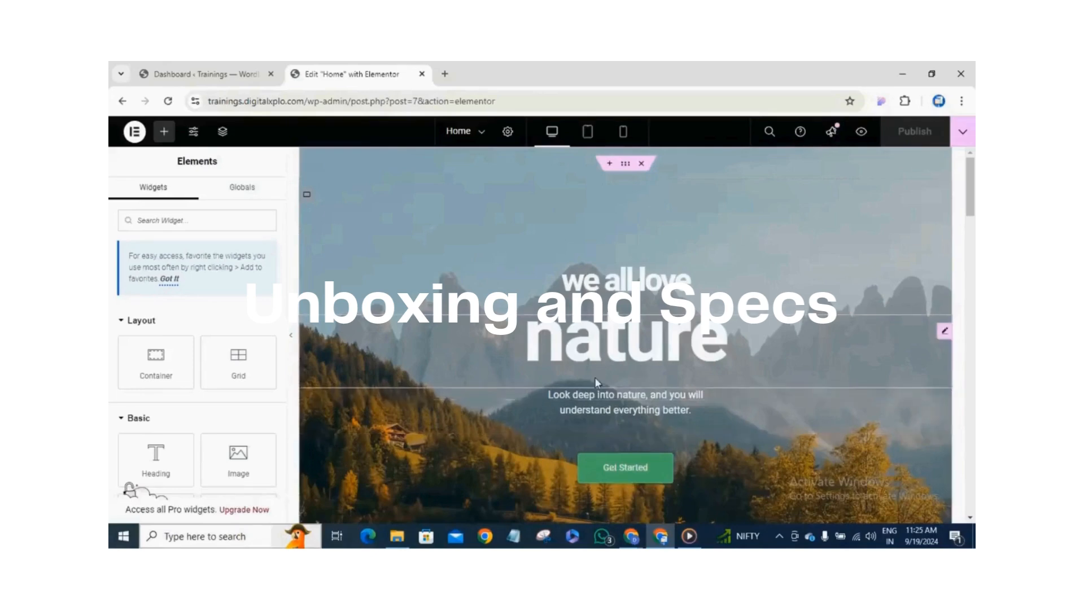
{"action": "scroll", "coordinate": [598, 384], "scroll_direction": "down", "scroll_amount": 5}
{"action": "scroll", "coordinate": [601, 378], "scroll_direction": "up", "scroll_amount": 5}
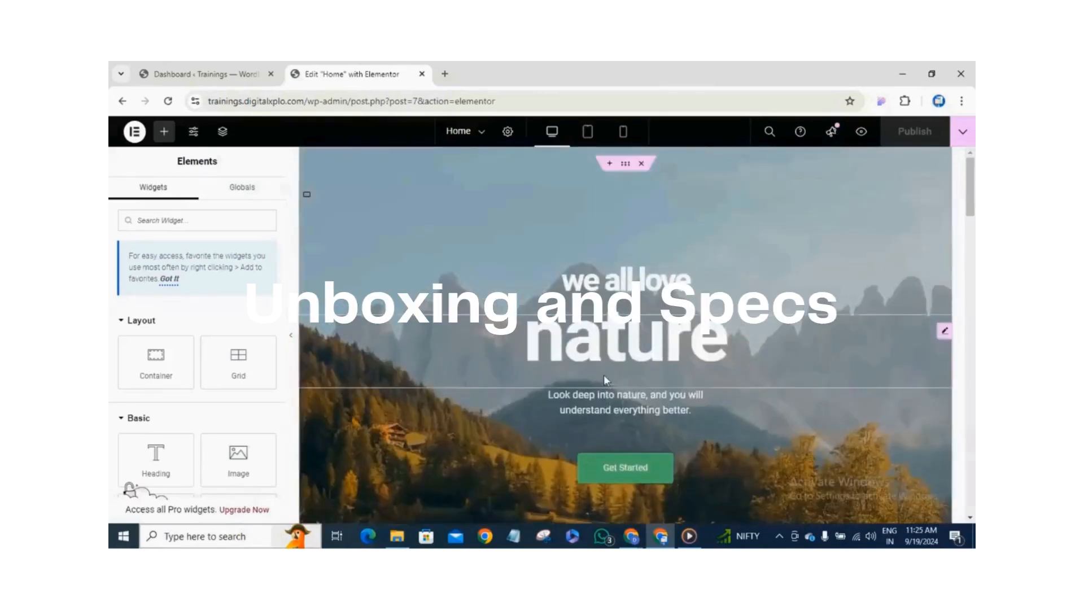
{"action": "left_click", "coordinate": [635, 274]}
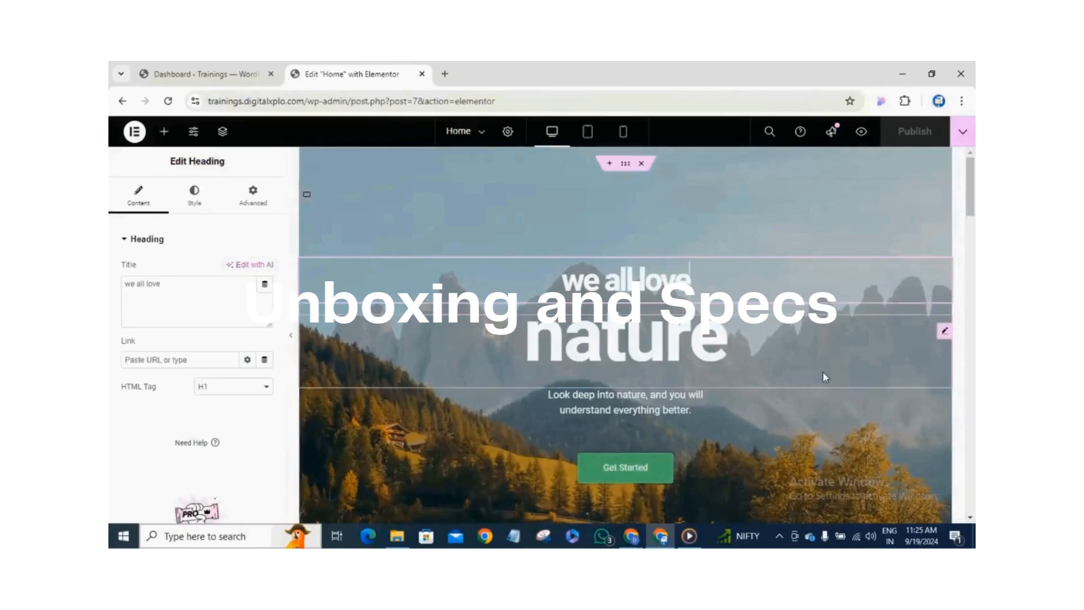
{"action": "left_click_drag", "start_coordinate": [194, 283], "coordinate": [127, 285]}
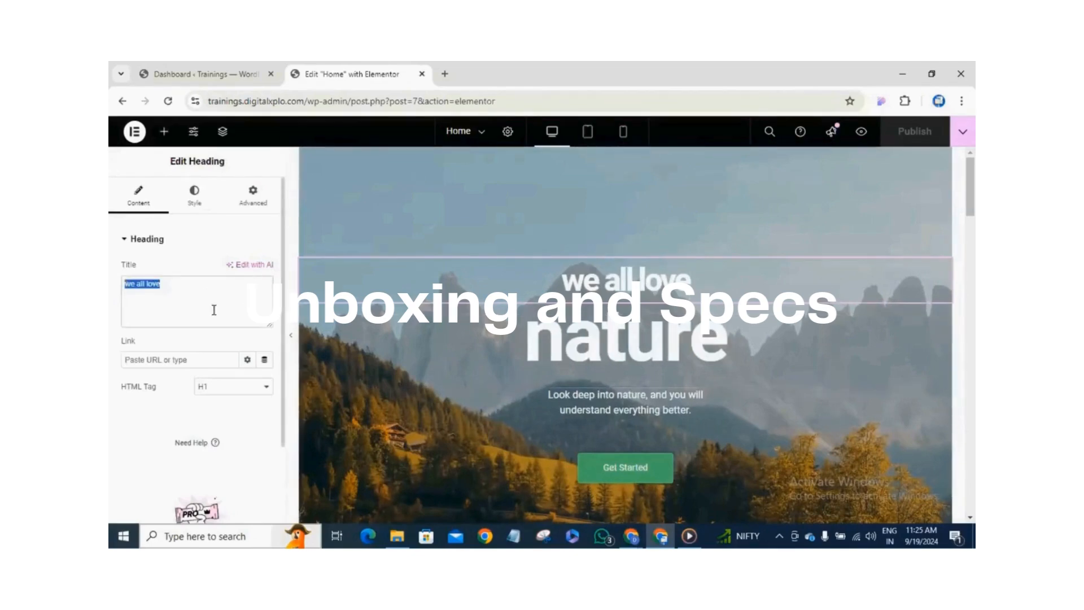
{"action": "type", "text": "digi"}
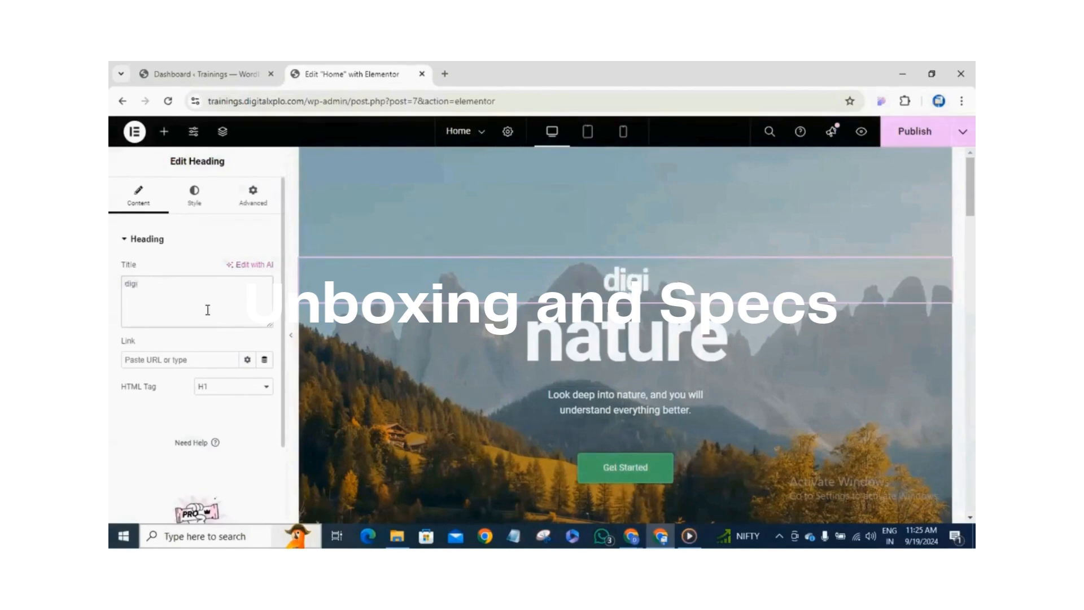
{"action": "type", "text": "ta"}
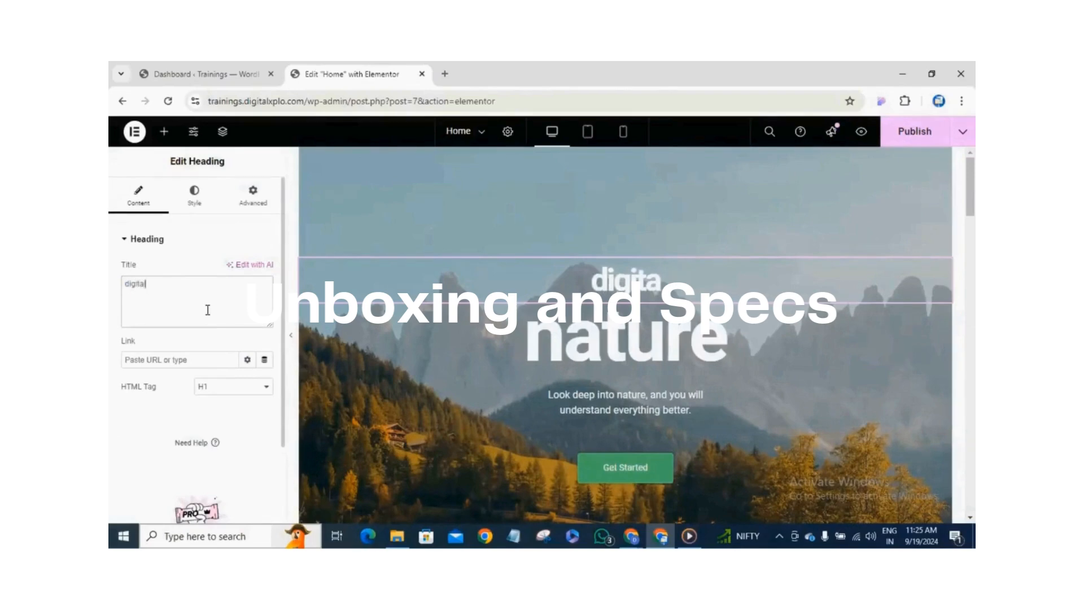
{"action": "type", "text": "l"}
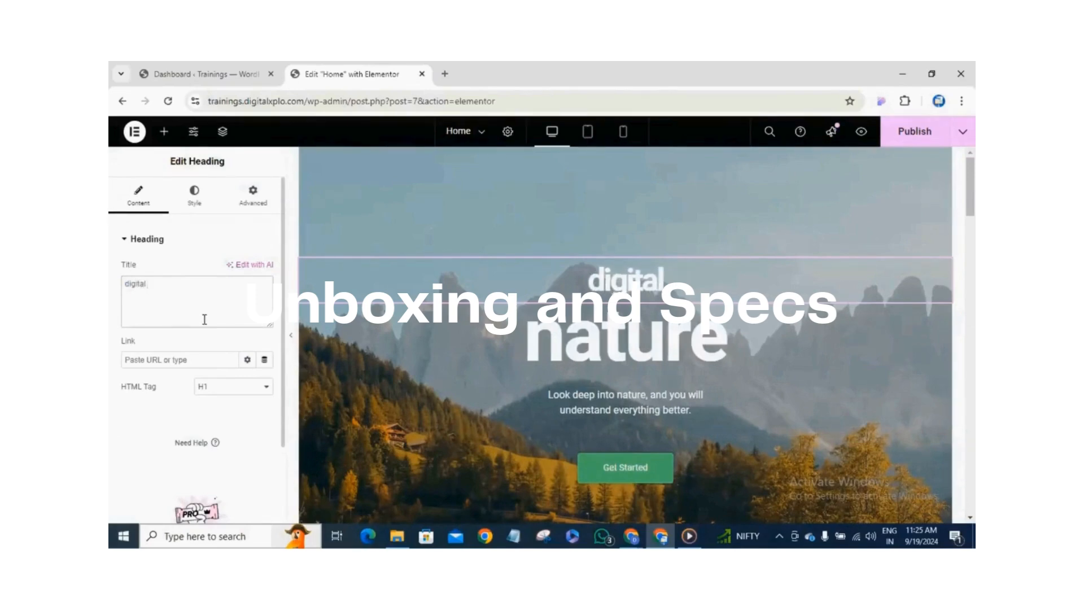
{"action": "type", "text": " marketing"}
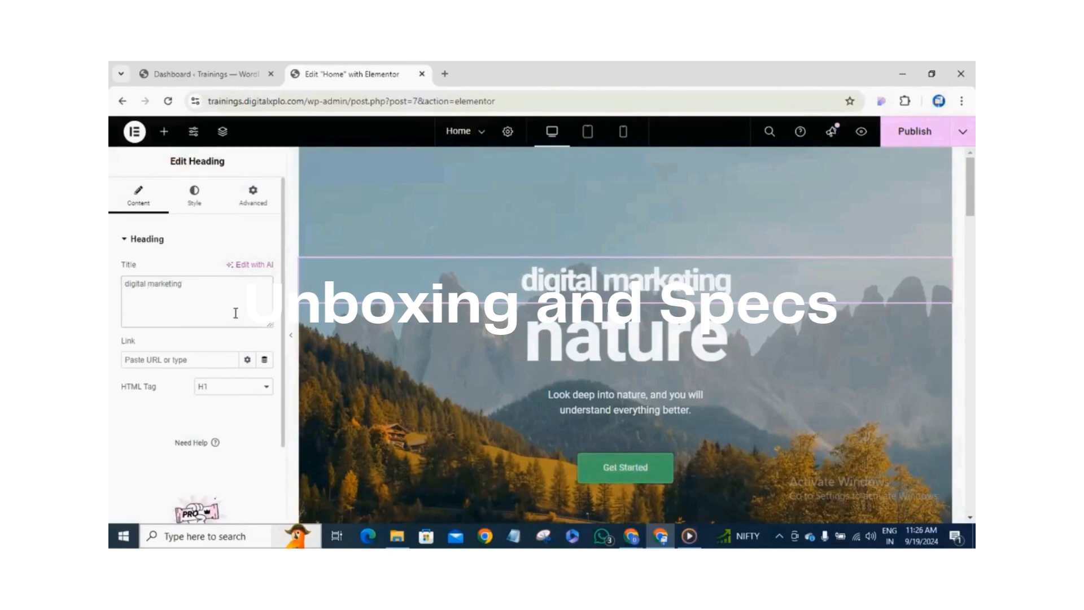
- Review the retitled hero, then return to the WordPress admin dashboard
{"action": "scroll", "coordinate": [468, 424], "scroll_direction": "down", "scroll_amount": 3}
{"action": "scroll", "coordinate": [472, 449], "scroll_direction": "down", "scroll_amount": 3}
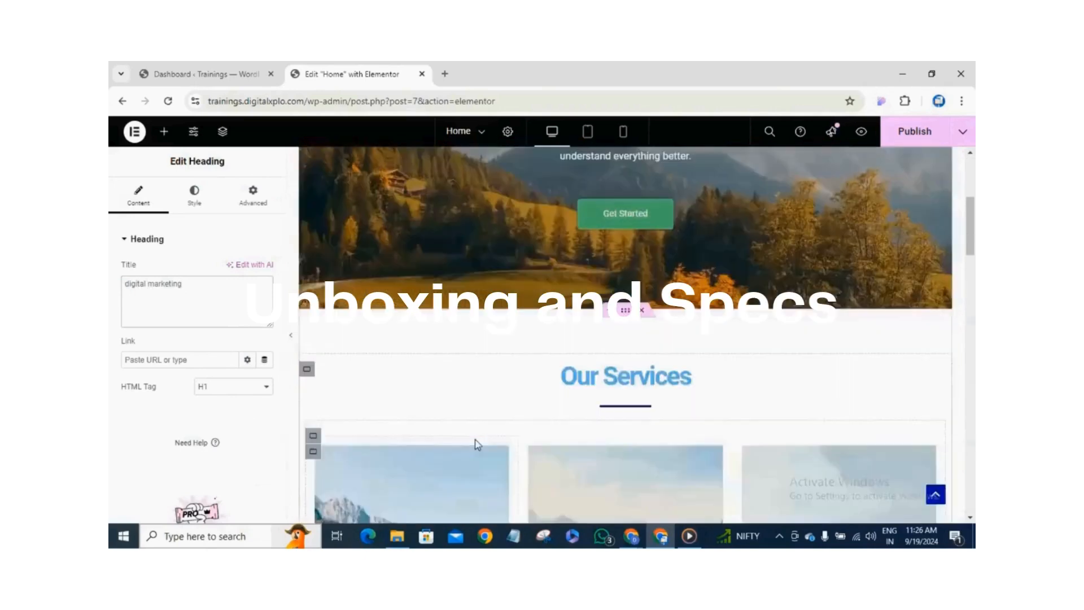
{"action": "scroll", "coordinate": [478, 432], "scroll_direction": "up", "scroll_amount": 5}
{"action": "scroll", "coordinate": [407, 370], "scroll_direction": "up", "scroll_amount": 1}
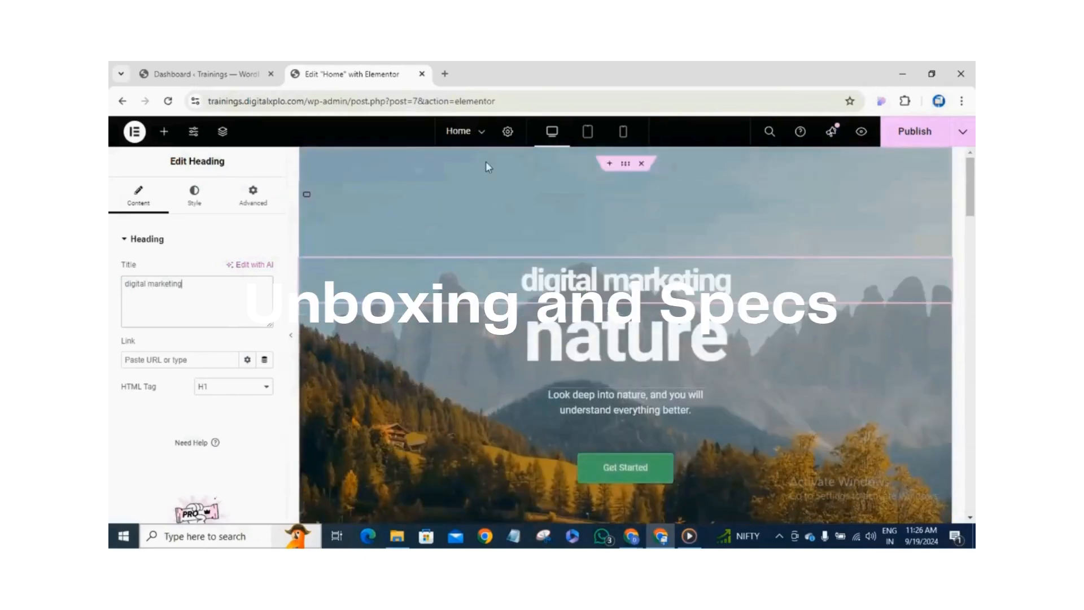
{"action": "left_click", "coordinate": [194, 71]}
{"action": "left_click", "coordinate": [355, 66]}
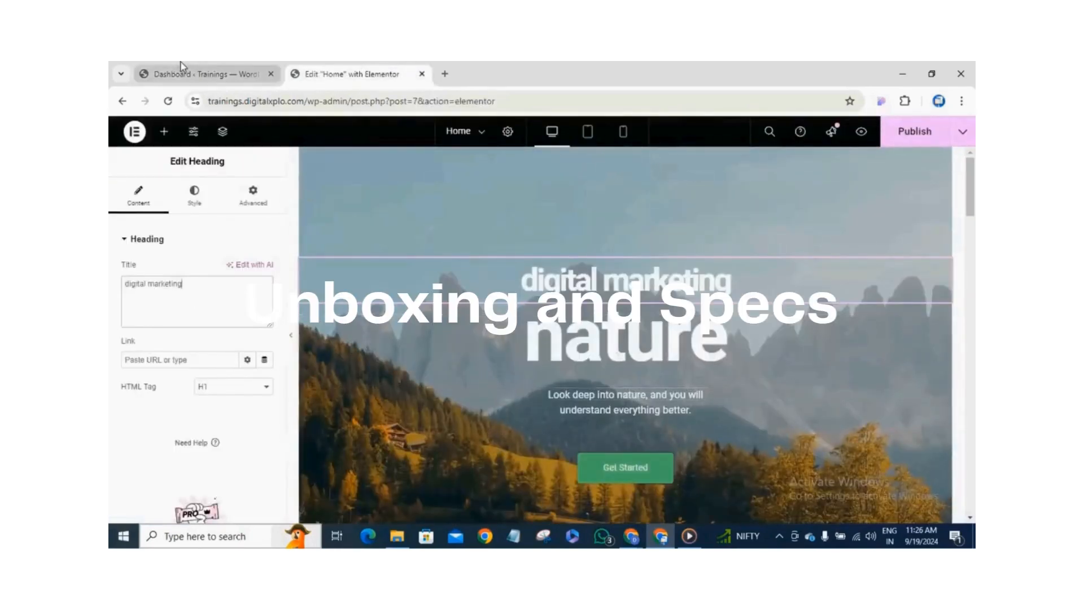
{"action": "left_click", "coordinate": [186, 76]}
- Bring up the All Pages list in a new tab and start a new blank page from it
{"action": "mouse_move", "coordinate": [144, 316]}
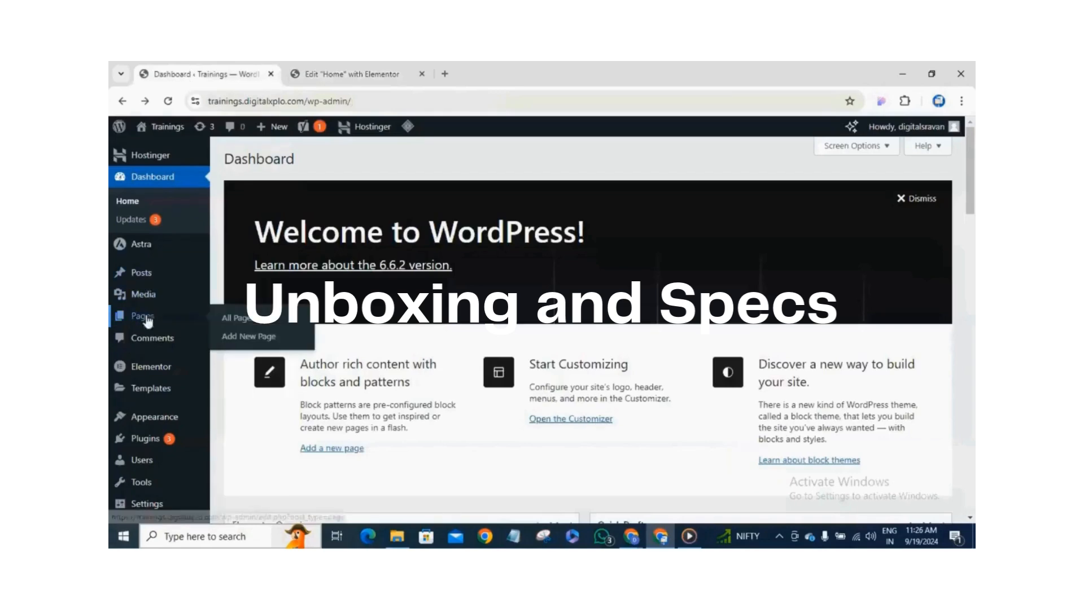
{"action": "middle_click", "coordinate": [244, 319]}
{"action": "left_click", "coordinate": [339, 77]}
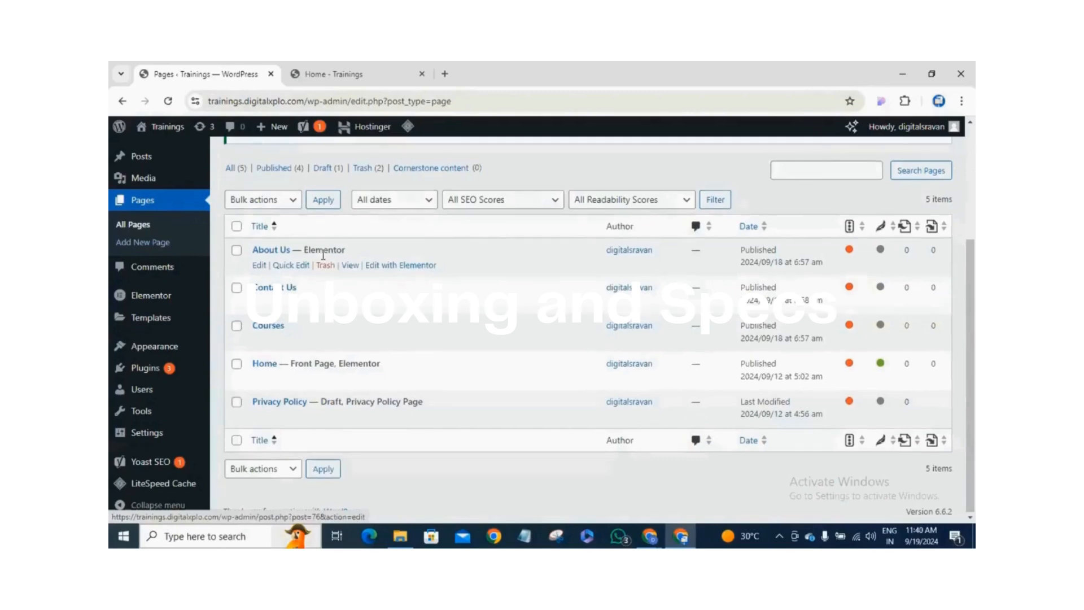
{"action": "scroll", "coordinate": [323, 253], "scroll_direction": "up", "scroll_amount": 3}
{"action": "scroll", "coordinate": [346, 316], "scroll_direction": "down", "scroll_amount": 1}
{"action": "scroll", "coordinate": [345, 317], "scroll_direction": "down", "scroll_amount": 2}
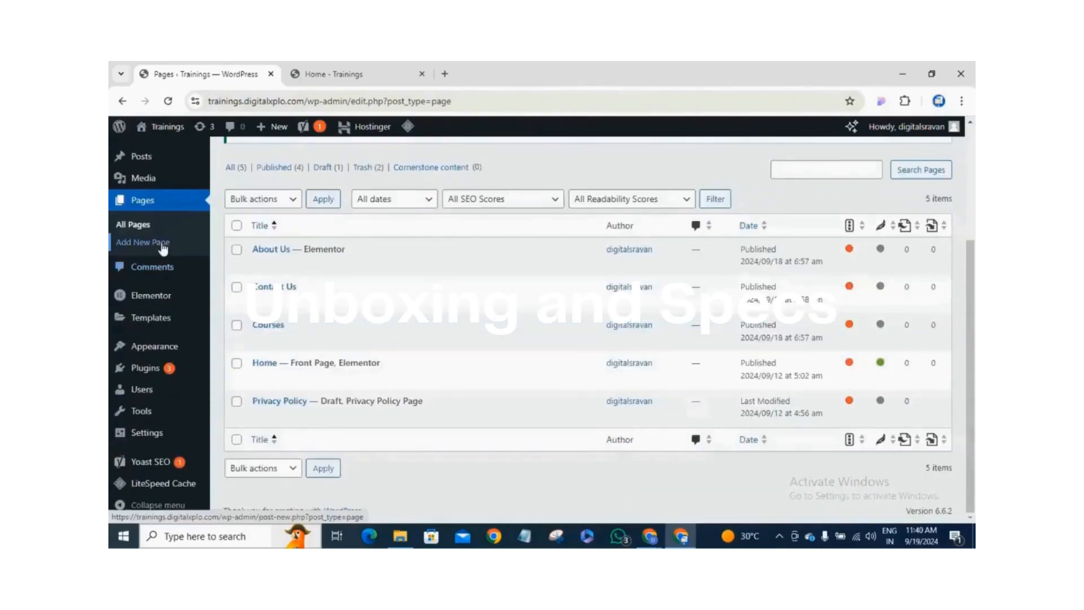
{"action": "left_click", "coordinate": [162, 247]}
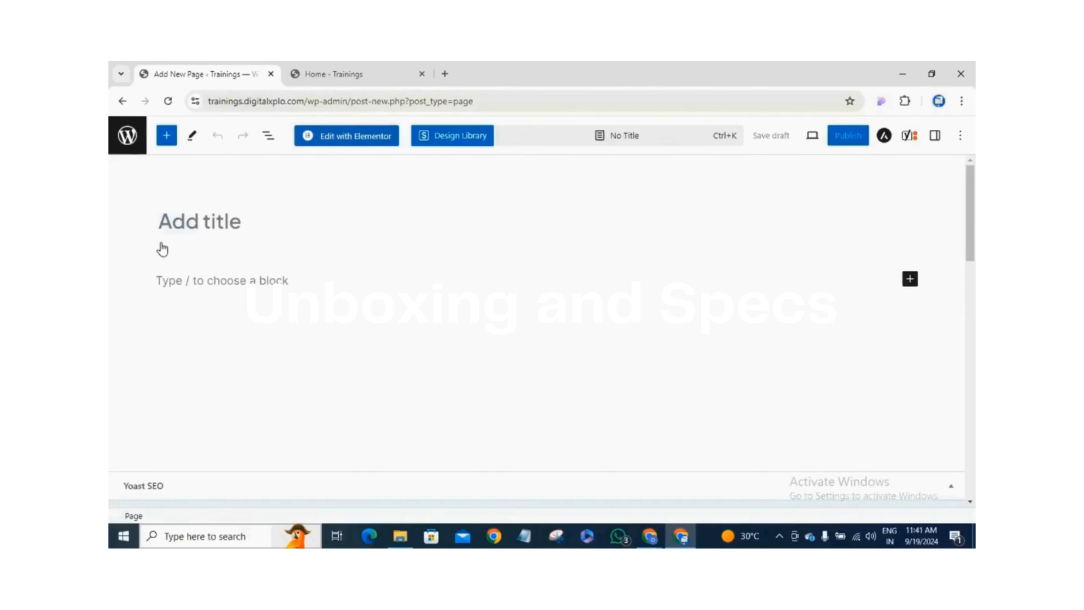
- Title the new page 'Home(primary)' and bring up its pre-publish checks
{"action": "left_click", "coordinate": [224, 224]}
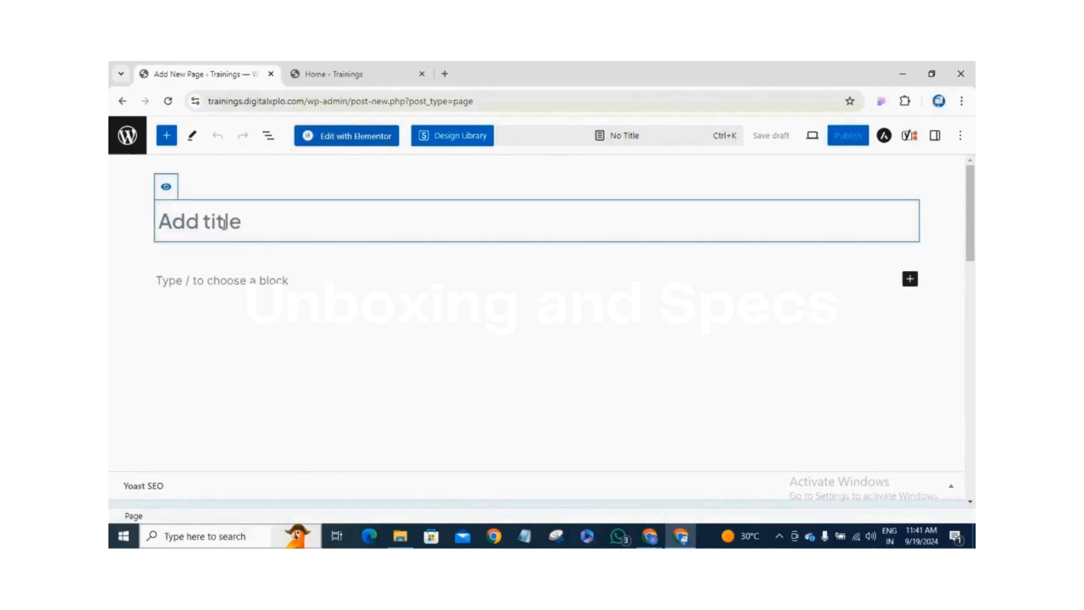
{"action": "type", "text": "Home"}
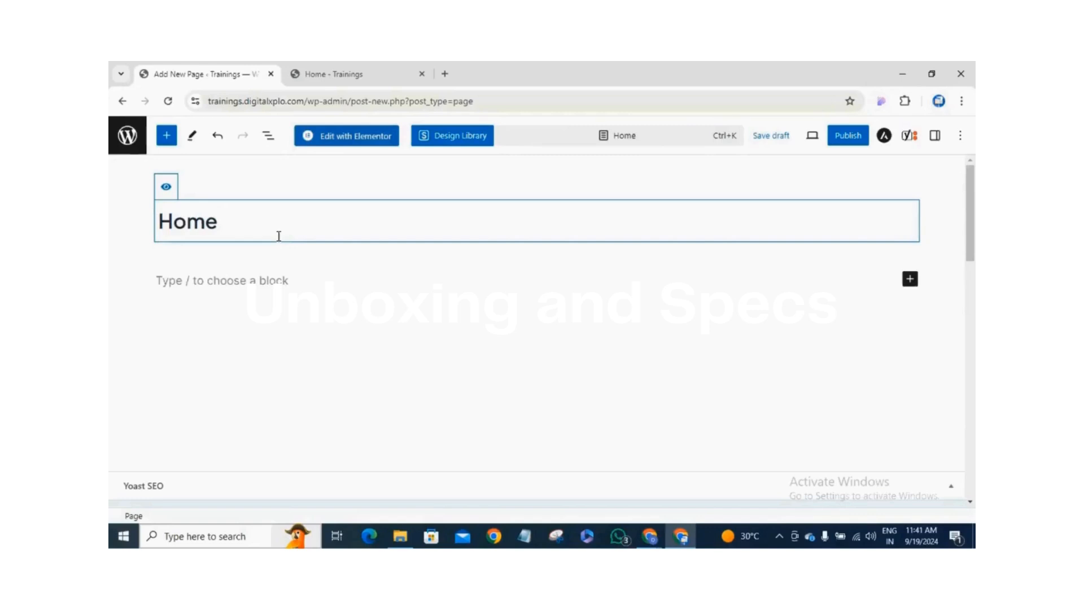
{"action": "type", "text": "()"}
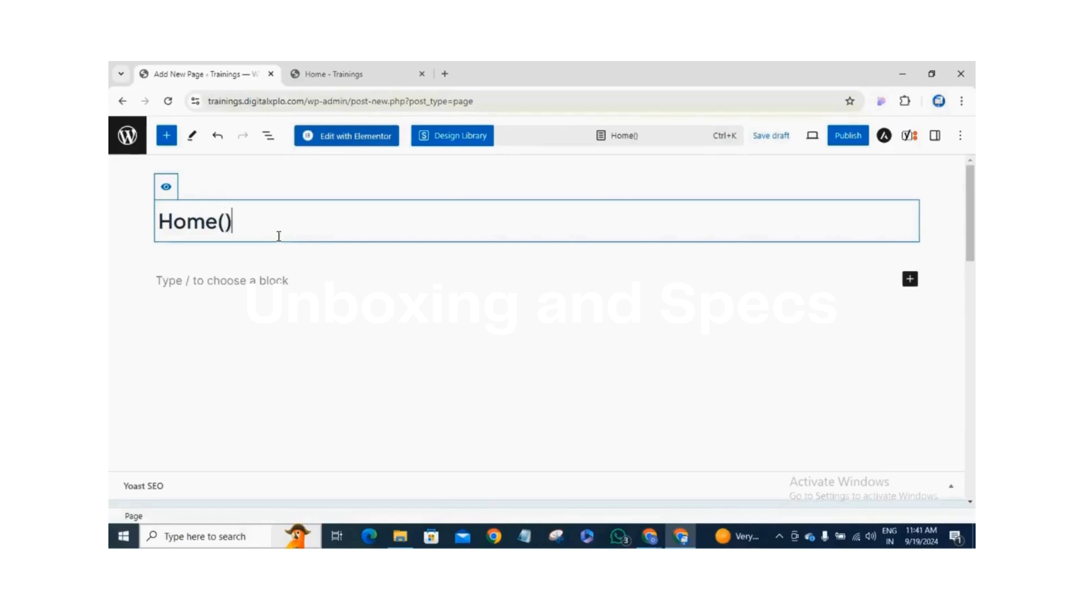
{"action": "key", "text": "Left"}
{"action": "type", "text": "prima"}
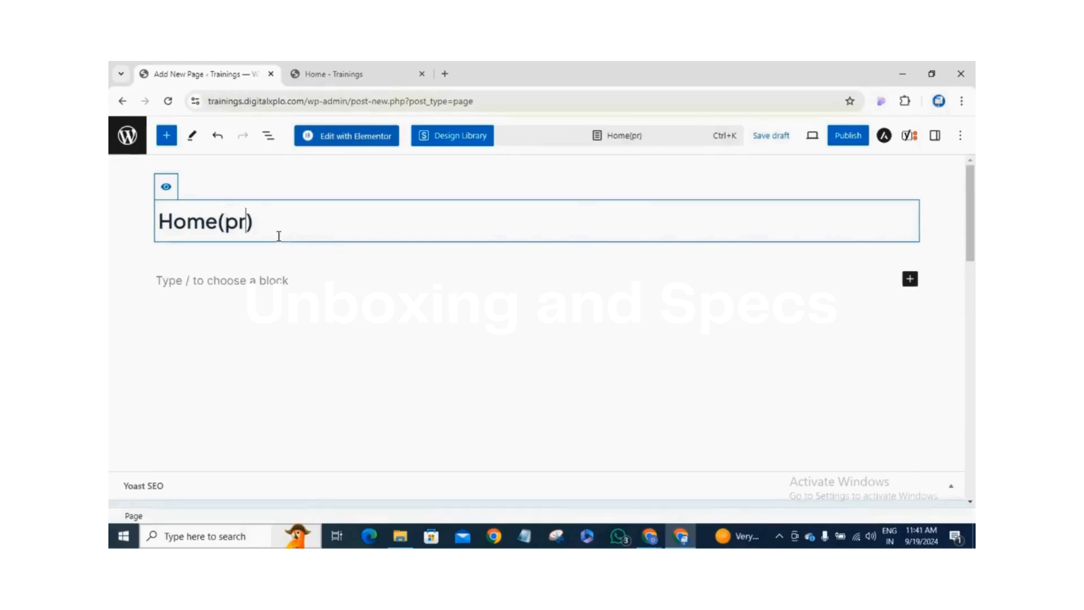
{"action": "type", "text": "ry"}
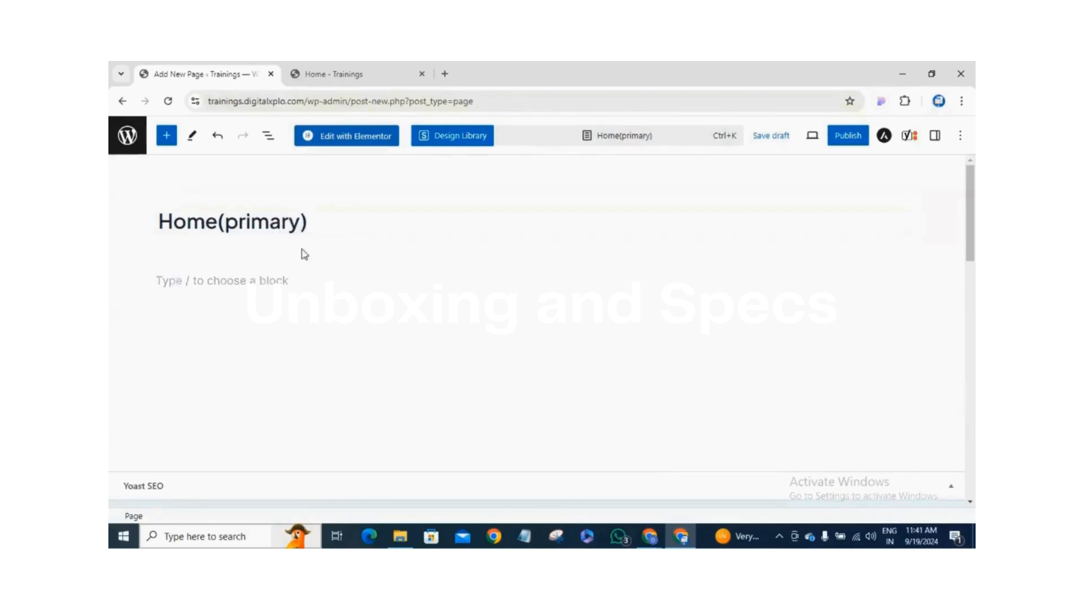
{"action": "left_click", "coordinate": [455, 280]}
{"action": "left_click", "coordinate": [846, 141]}
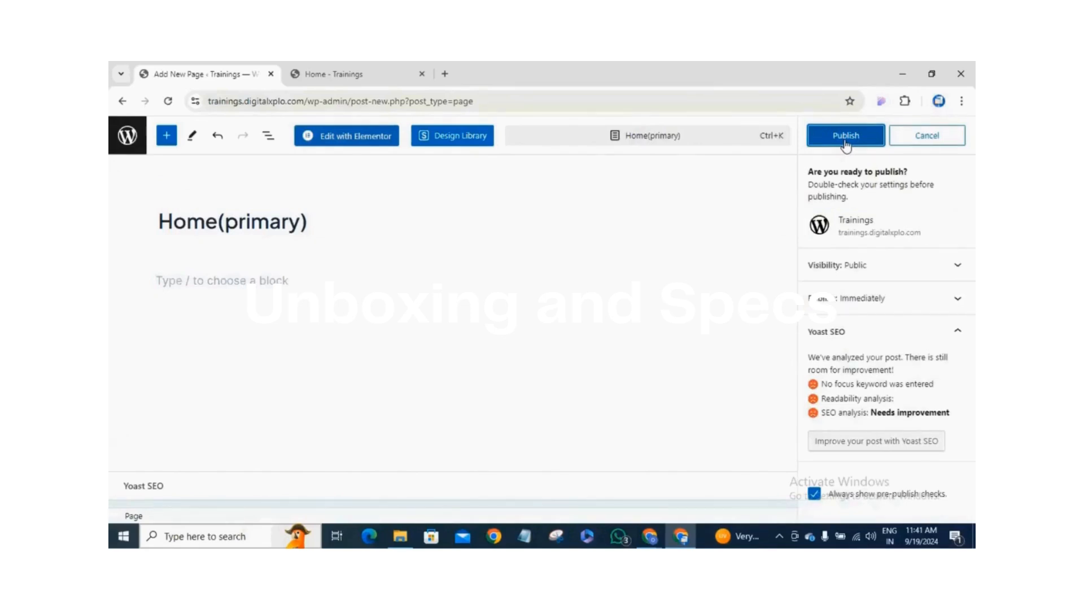
- Confirm publishing Home(primary) and view the live page at /homeprimary/
{"action": "left_click", "coordinate": [845, 142]}
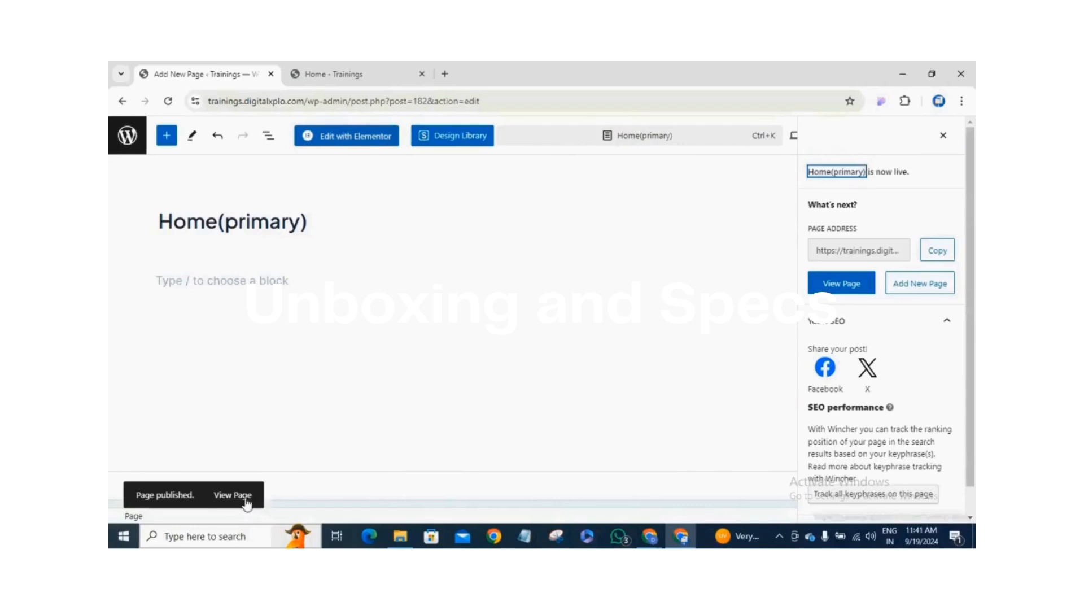
{"action": "left_click", "coordinate": [239, 497]}
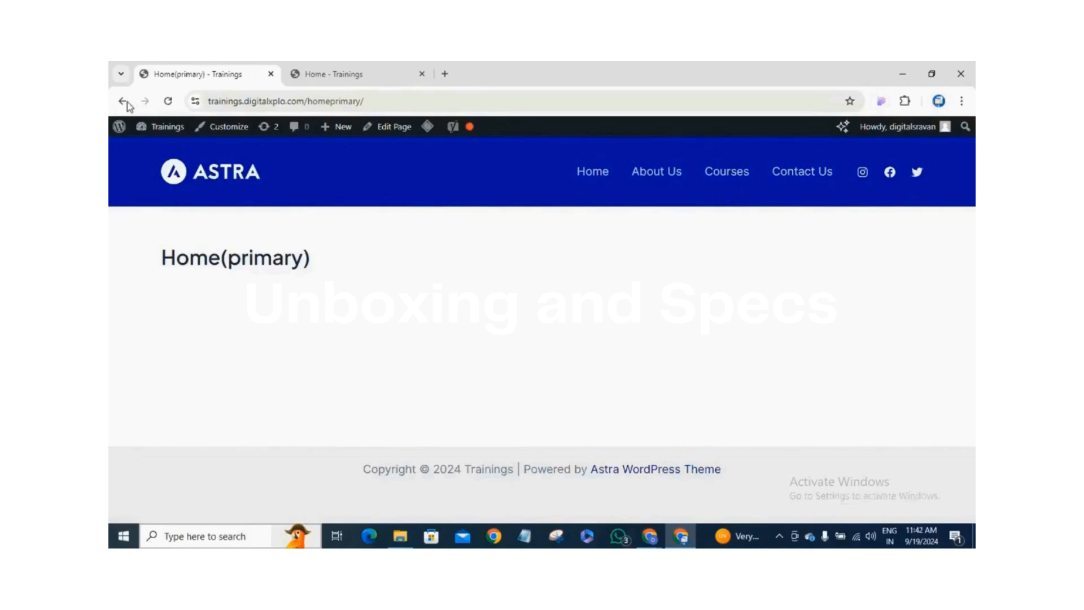
- Bring up the admin Dashboard in a new tab, with Themes in another, and go to Appearance > Menus
{"action": "mouse_move", "coordinate": [157, 127]}
{"action": "middle_click", "coordinate": [153, 149]}
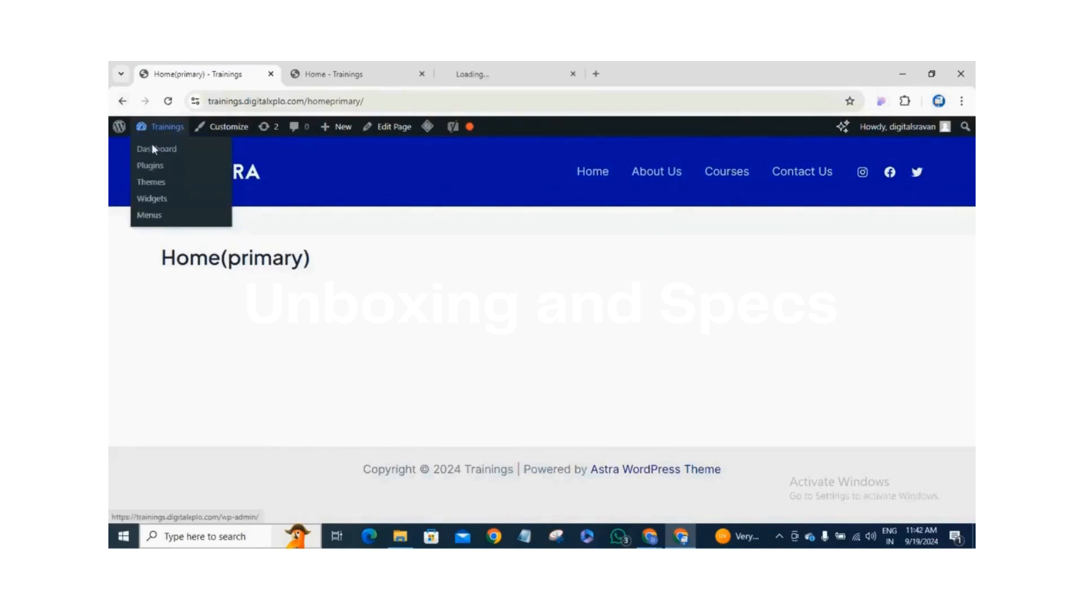
{"action": "left_click", "coordinate": [501, 71]}
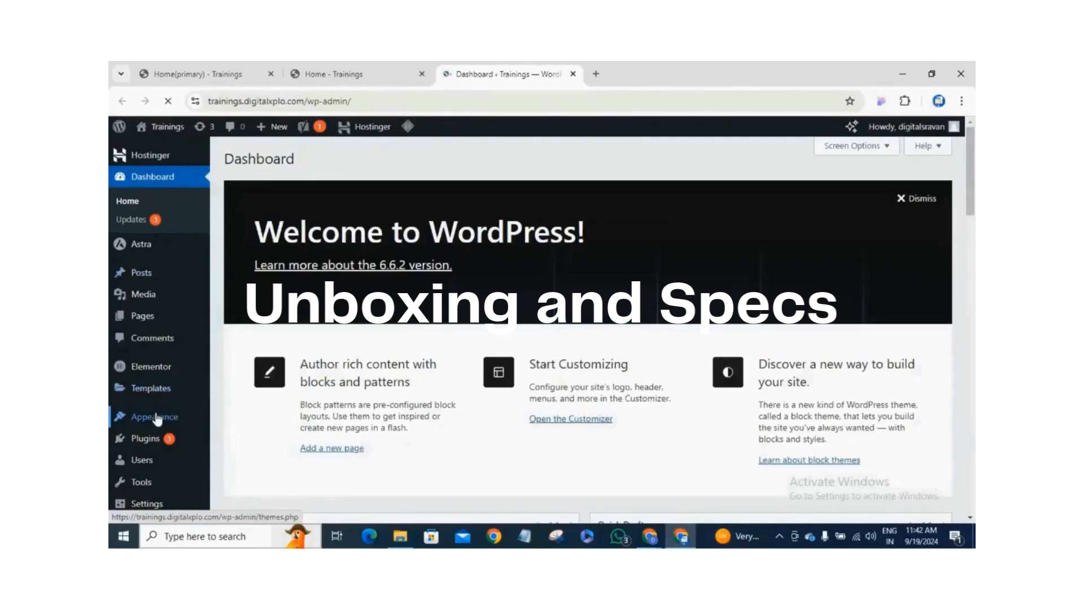
{"action": "scroll", "coordinate": [158, 417], "scroll_direction": "down", "scroll_amount": 1}
{"action": "middle_click", "coordinate": [160, 354]}
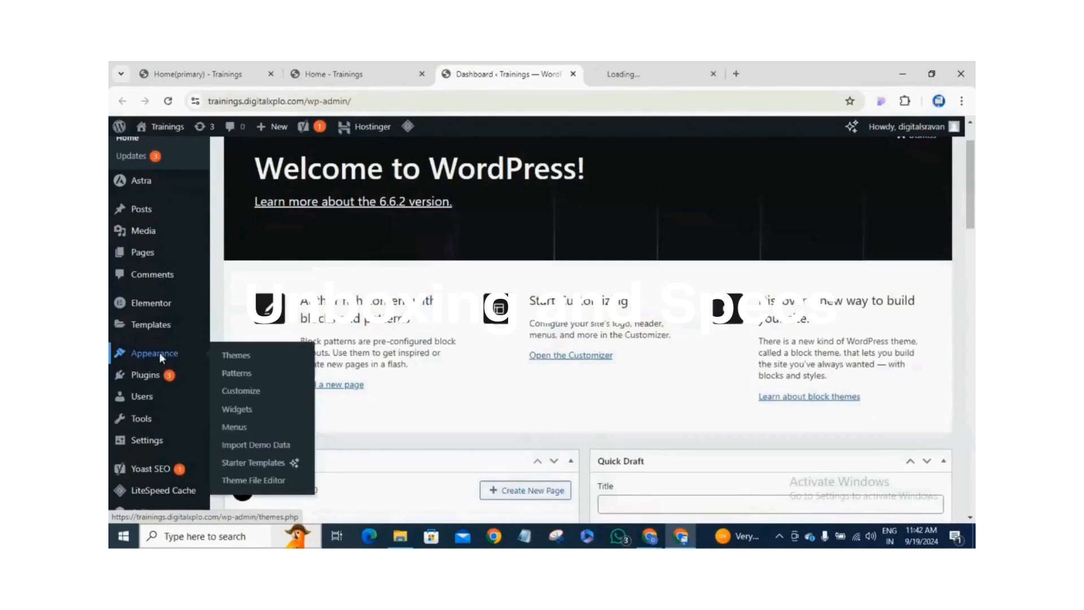
{"action": "left_click", "coordinate": [241, 428]}
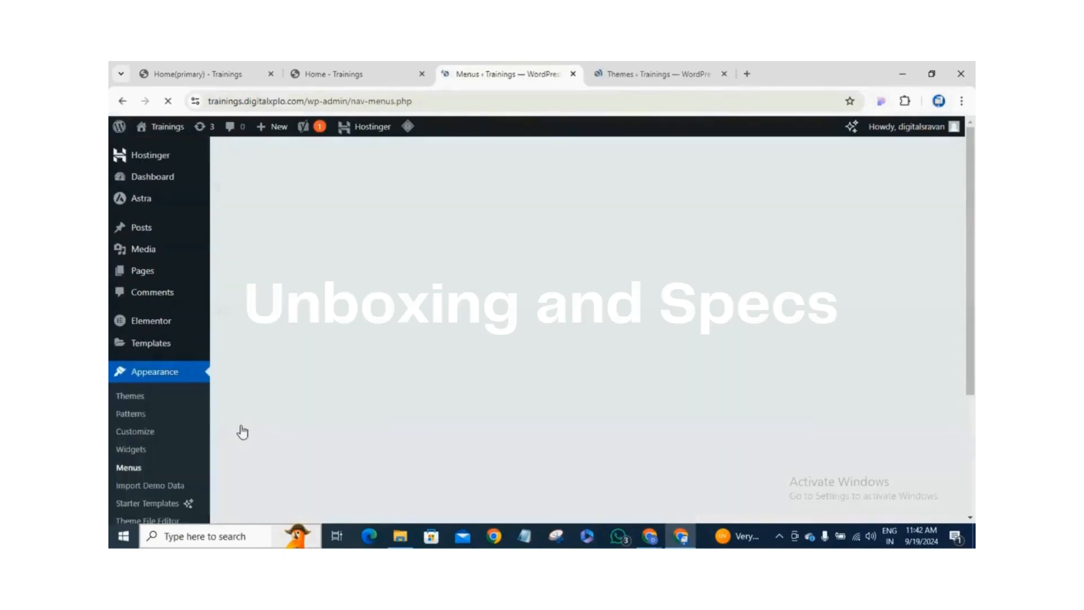
- Add the Home(primary) page to the Trainings menu from the full Pages list
{"action": "scroll", "coordinate": [308, 412], "scroll_direction": "down", "scroll_amount": 3}
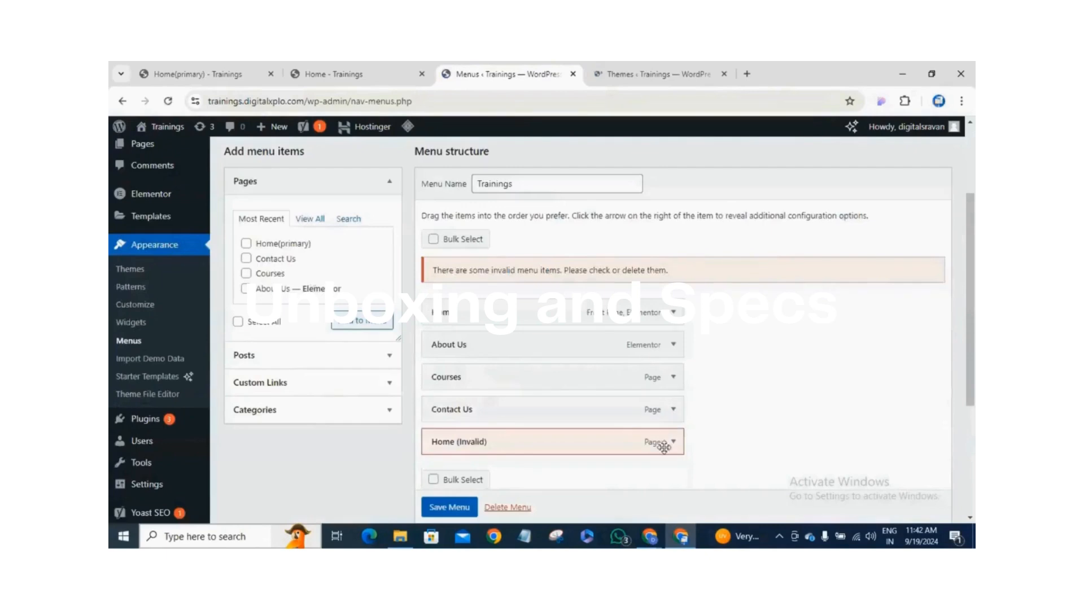
{"action": "left_click", "coordinate": [311, 220]}
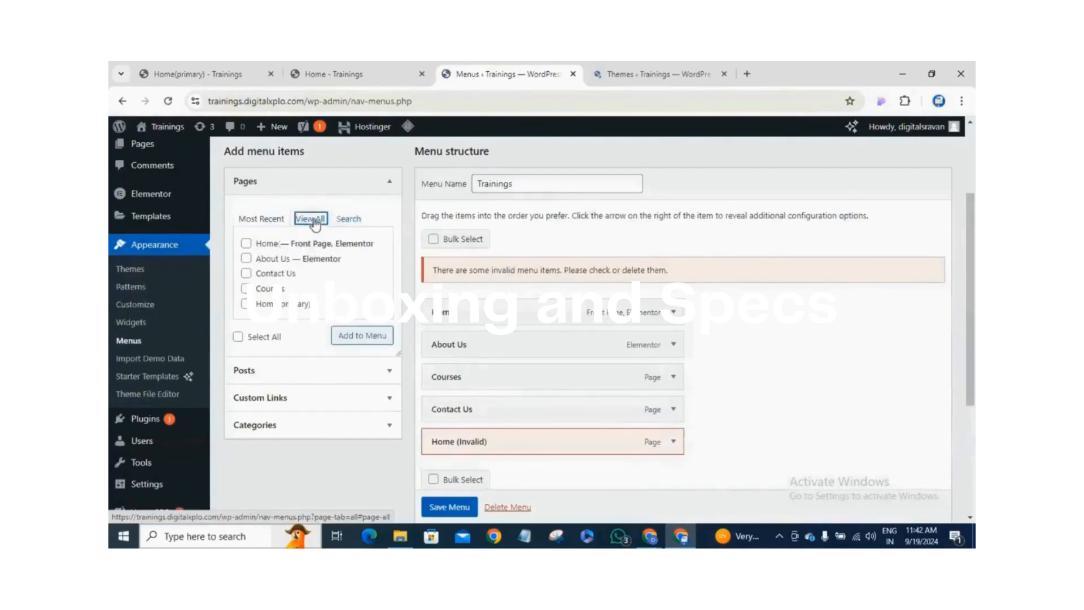
{"action": "left_click", "coordinate": [245, 305]}
{"action": "left_click", "coordinate": [364, 337]}
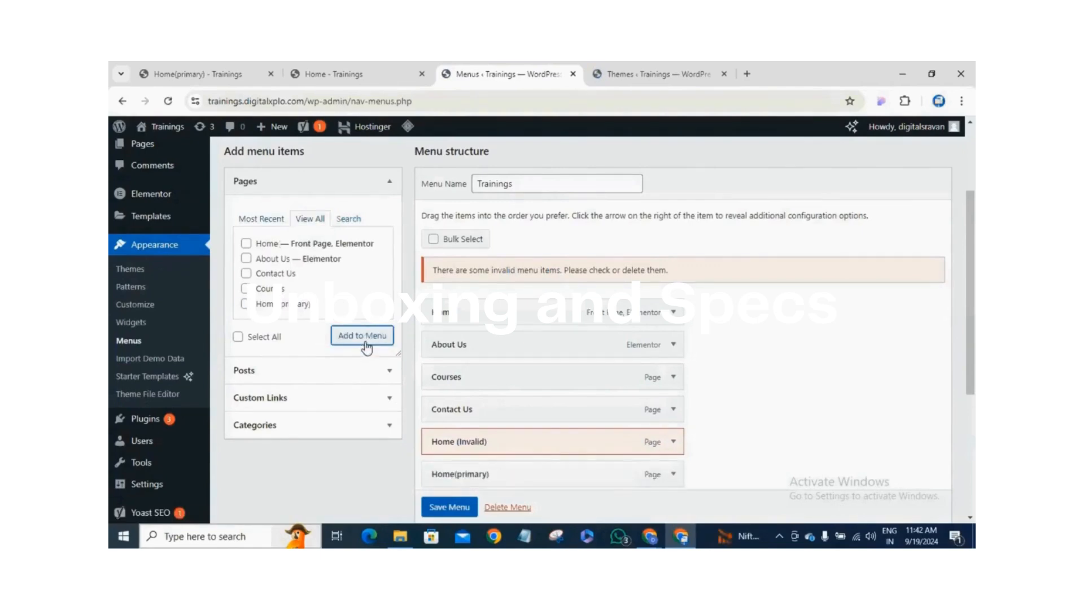
- Remove the invalid Home item and save the updated Trainings menu
{"action": "scroll", "coordinate": [671, 371], "scroll_direction": "down", "scroll_amount": 1}
{"action": "left_click", "coordinate": [674, 380]}
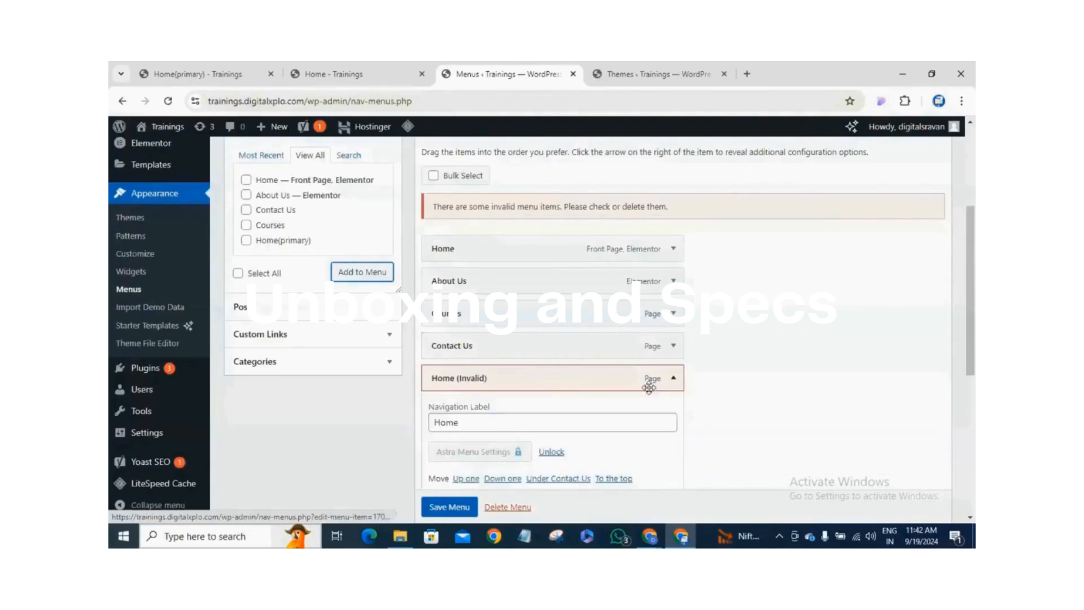
{"action": "scroll", "coordinate": [588, 418], "scroll_direction": "down", "scroll_amount": 2}
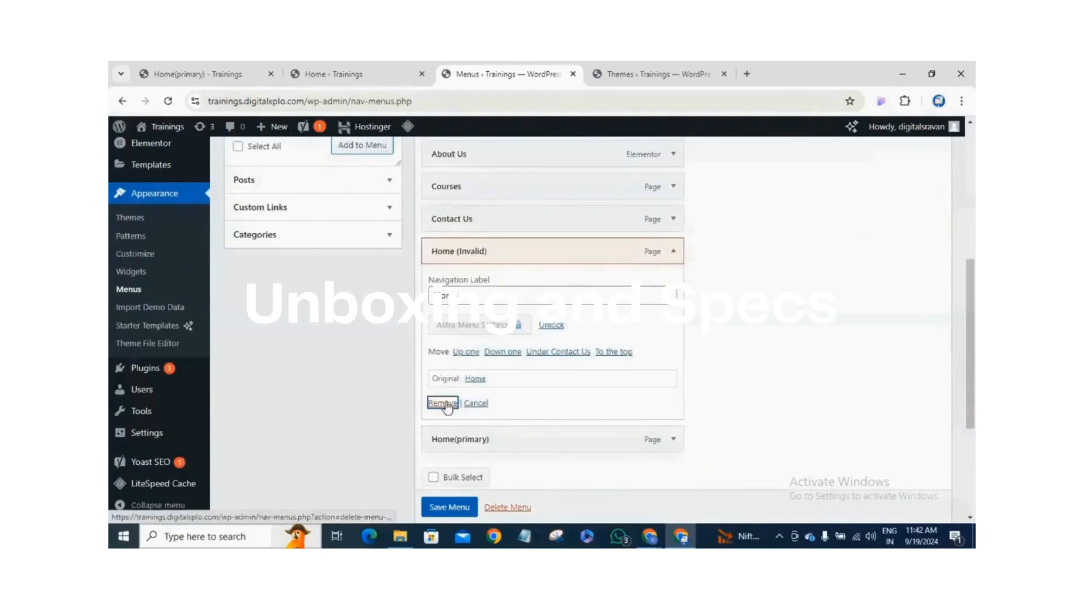
{"action": "left_click", "coordinate": [443, 403]}
{"action": "left_click", "coordinate": [450, 466]}
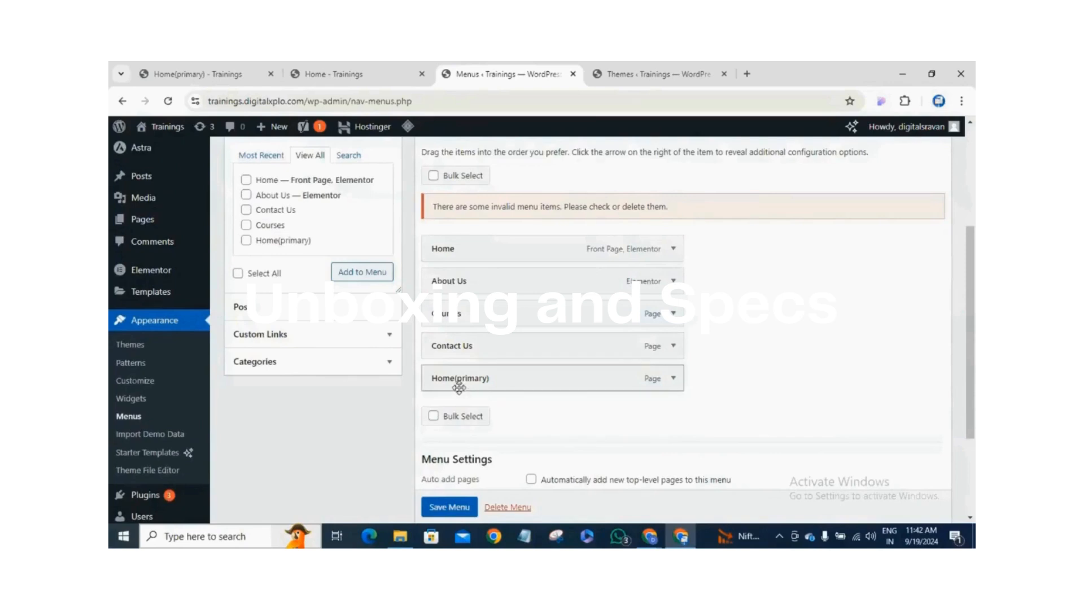
{"action": "scroll", "coordinate": [456, 511], "scroll_direction": "down", "scroll_amount": 1}
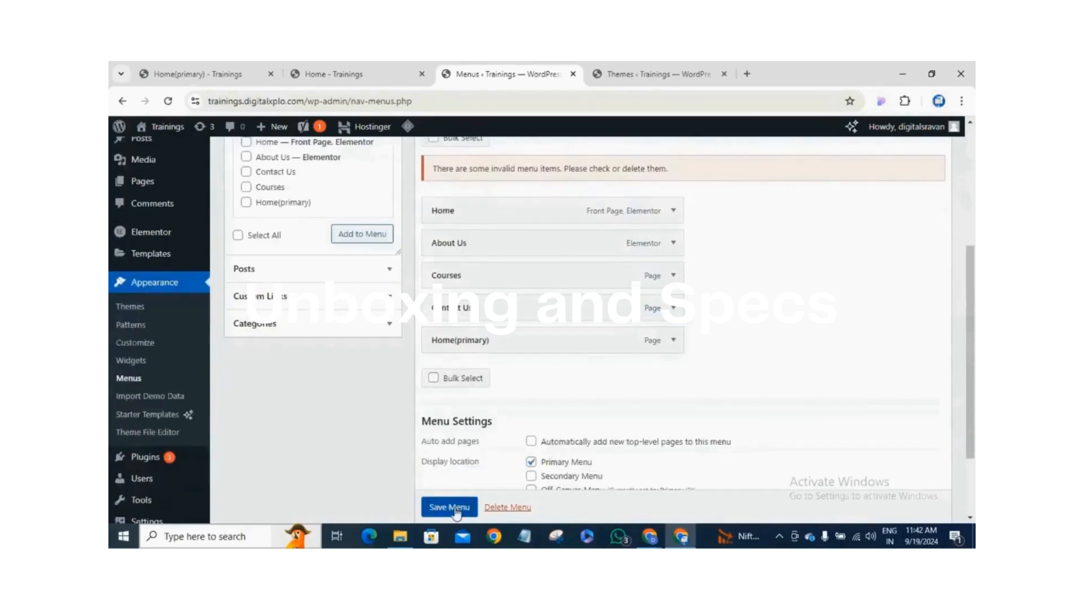
{"action": "left_click", "coordinate": [455, 507]}
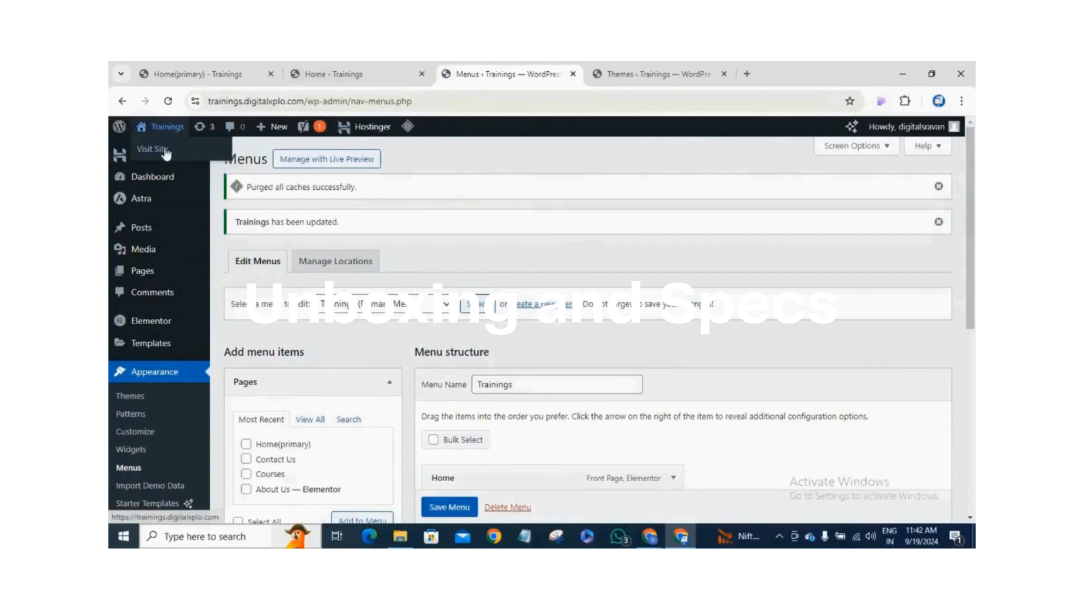
{"action": "middle_click", "coordinate": [154, 149]}
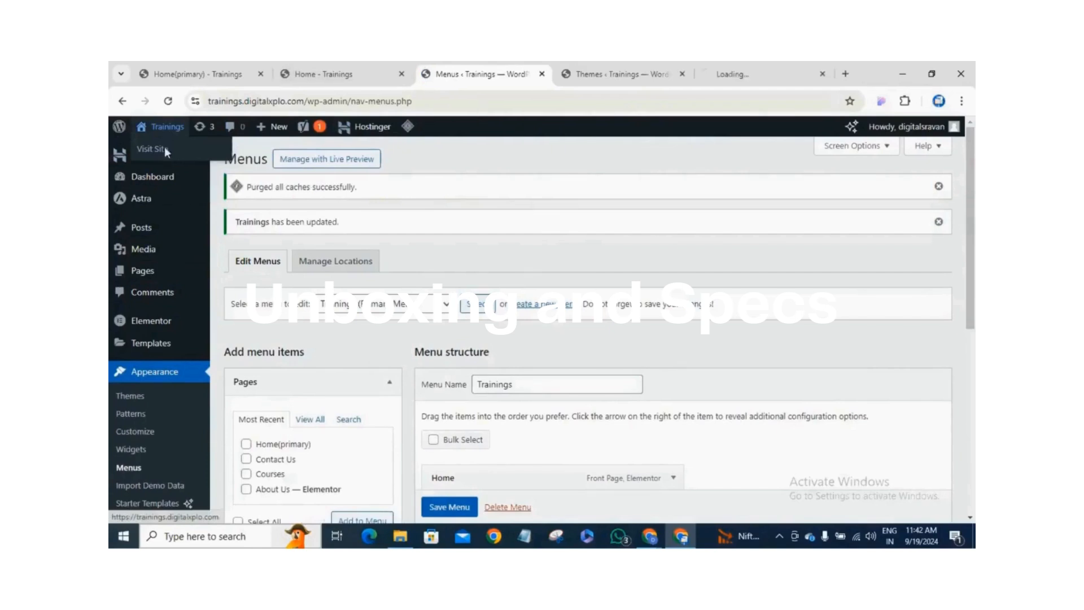
- On the live site, close the Themes tab and follow Home(primary) in the navigation into its editor
{"action": "left_click", "coordinate": [761, 79]}
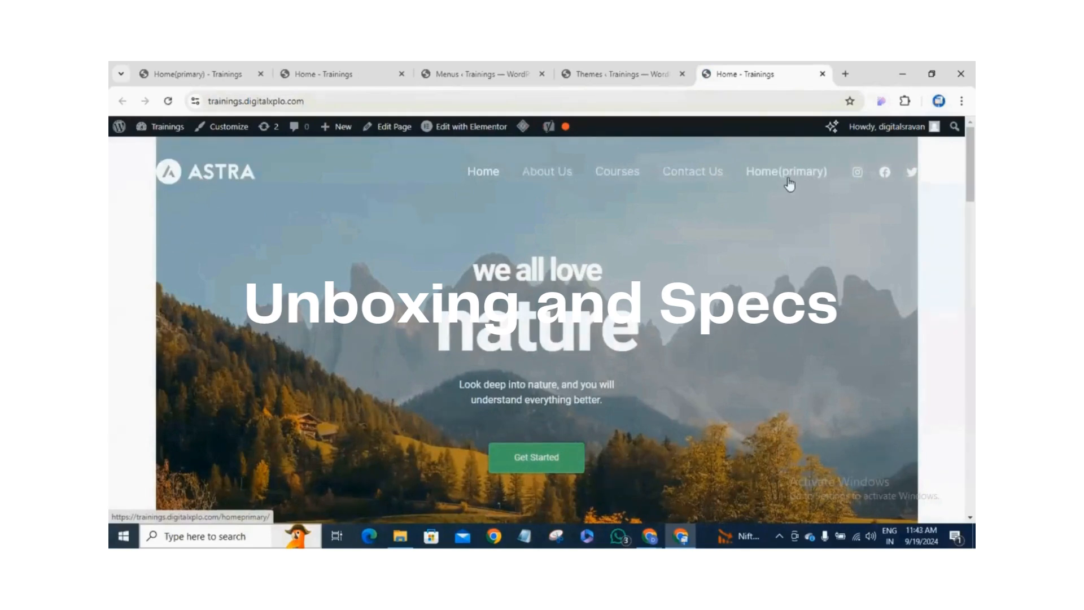
{"action": "left_click", "coordinate": [683, 75]}
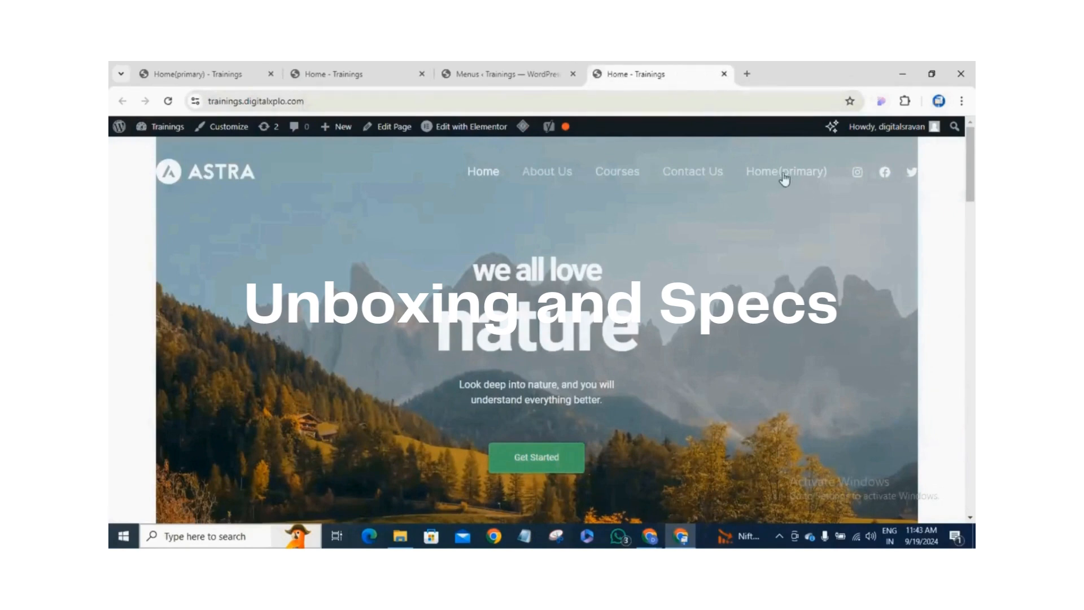
{"action": "left_click", "coordinate": [779, 172]}
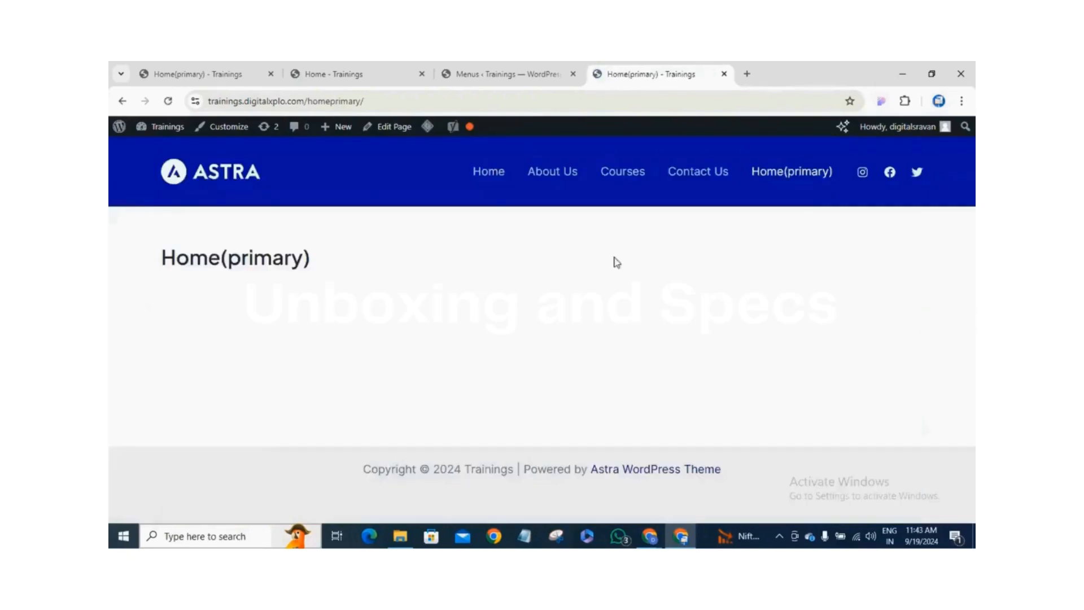
{"action": "left_click", "coordinate": [395, 128]}
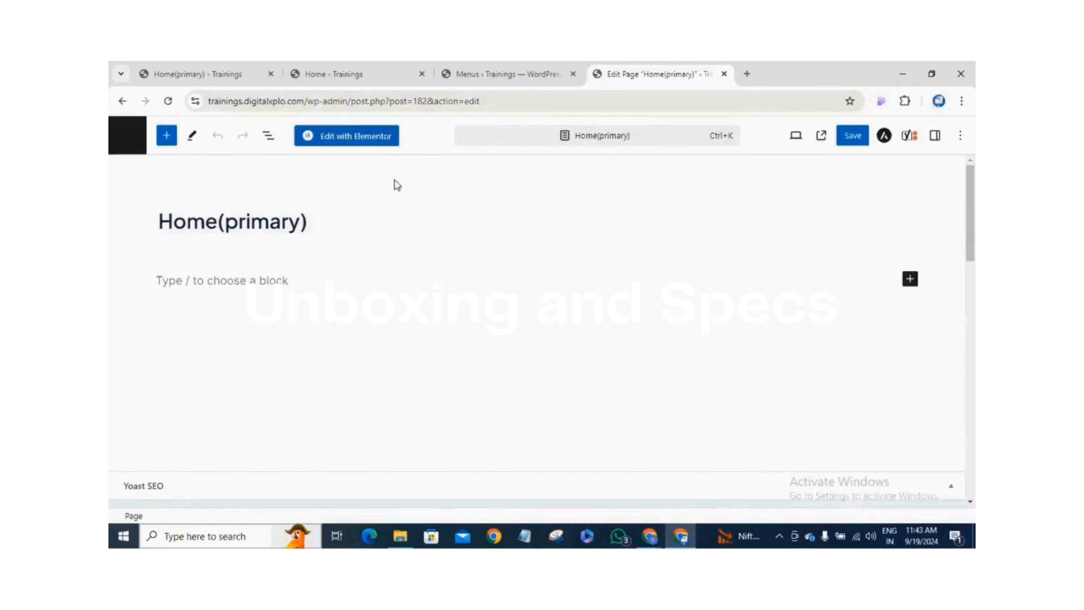
- Load Home(primary) in Elementor and bring up the starter page templates library
{"action": "left_click", "coordinate": [369, 145]}
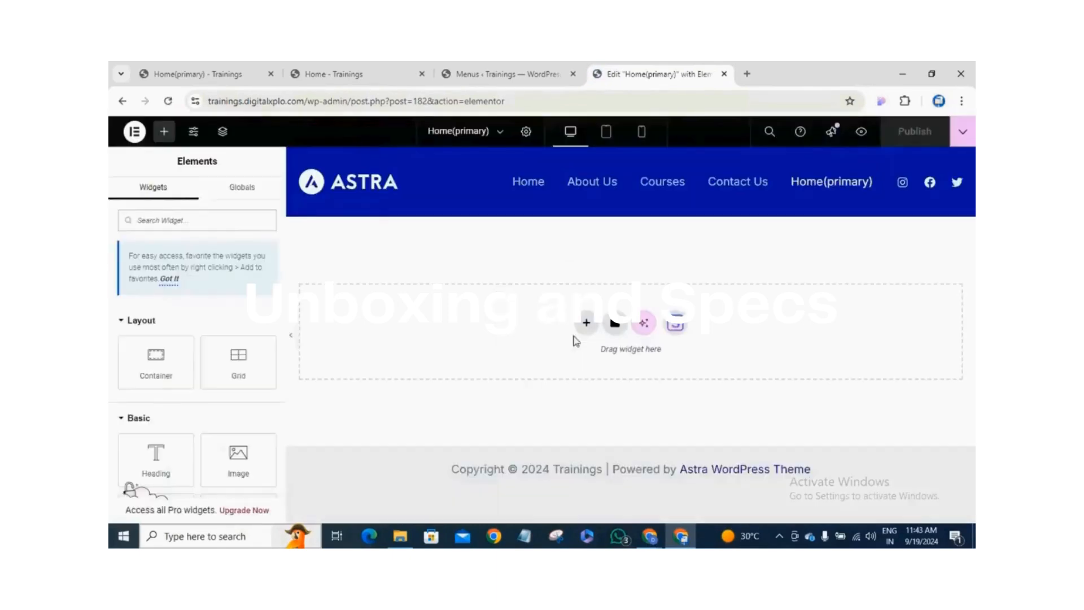
{"action": "left_click", "coordinate": [675, 325]}
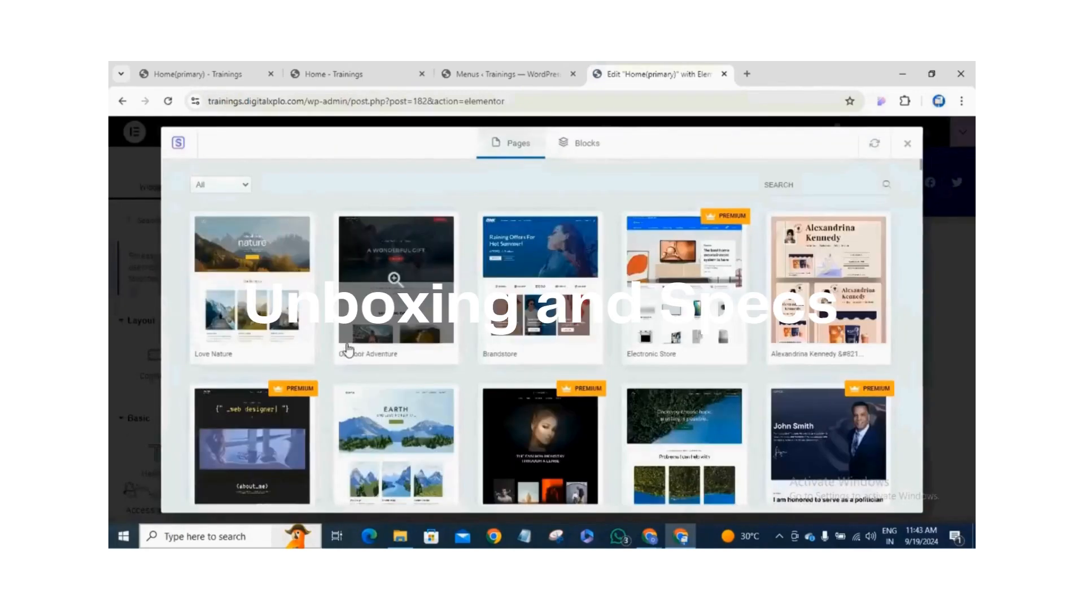
- Scroll the Pages templates down to LearnDash Academy and open its full preview
{"action": "scroll", "coordinate": [326, 358], "scroll_direction": "down", "scroll_amount": 1}
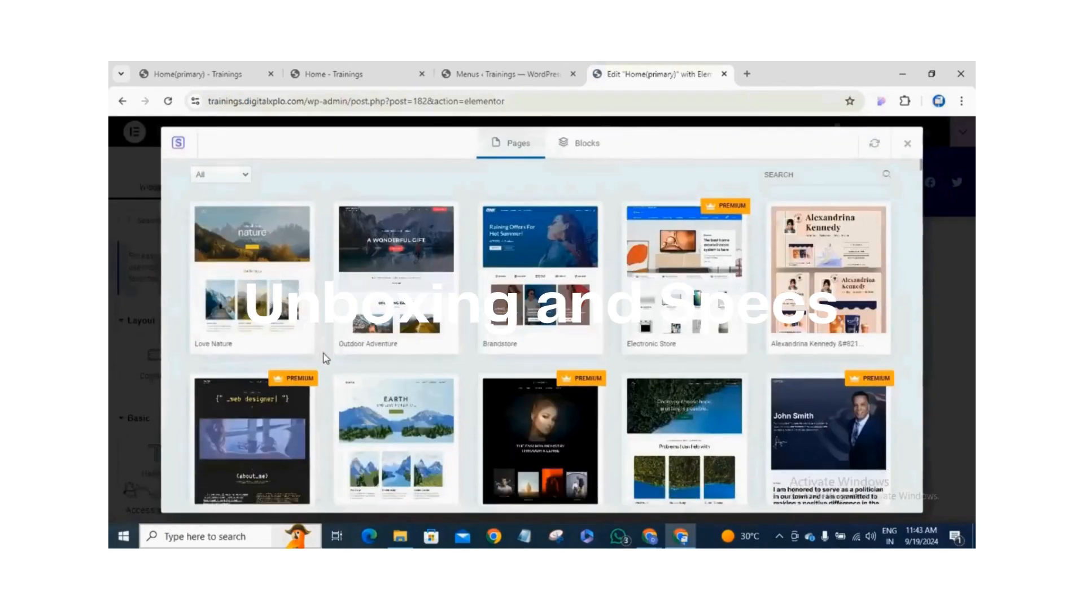
{"action": "scroll", "coordinate": [328, 355], "scroll_direction": "down", "scroll_amount": 5}
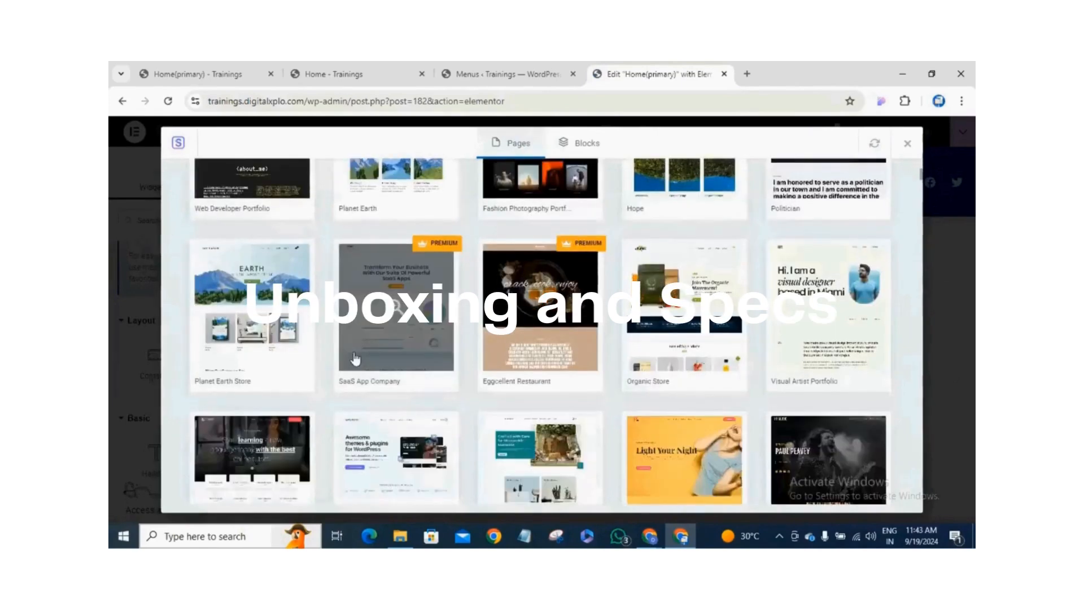
{"action": "scroll", "coordinate": [355, 359], "scroll_direction": "down", "scroll_amount": 4}
{"action": "scroll", "coordinate": [430, 378], "scroll_direction": "down", "scroll_amount": 2}
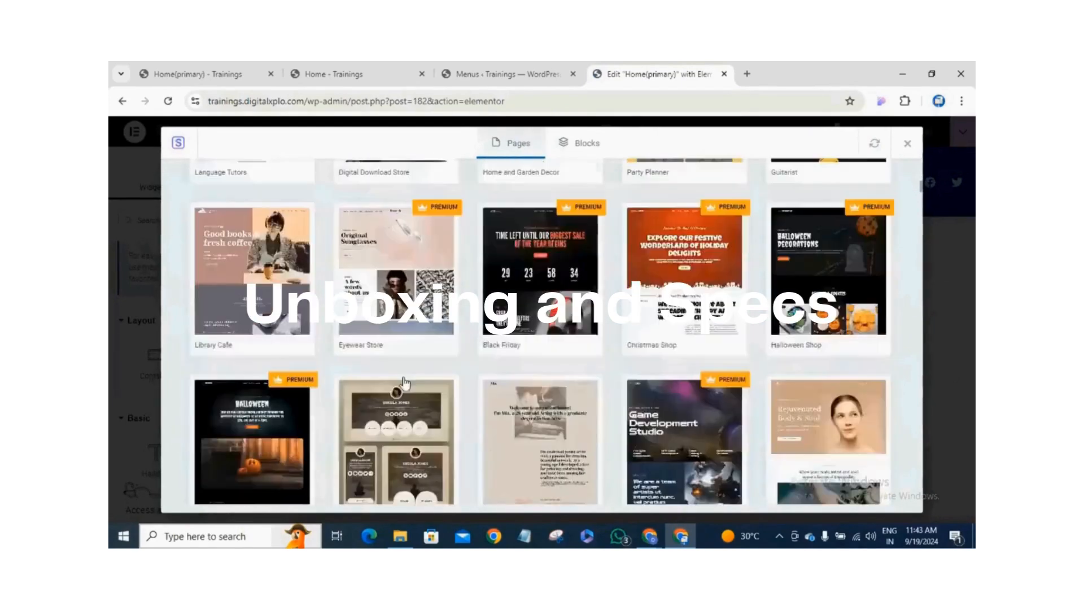
{"action": "scroll", "coordinate": [404, 382], "scroll_direction": "down", "scroll_amount": 2}
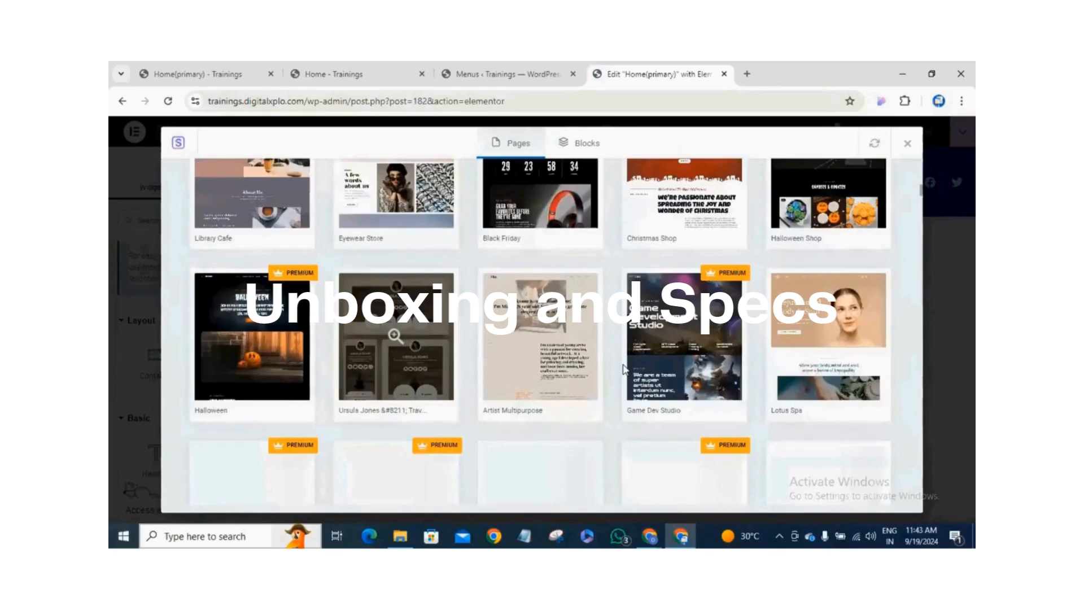
{"action": "scroll", "coordinate": [386, 374], "scroll_direction": "down", "scroll_amount": 1}
{"action": "scroll", "coordinate": [395, 373], "scroll_direction": "down", "scroll_amount": 2}
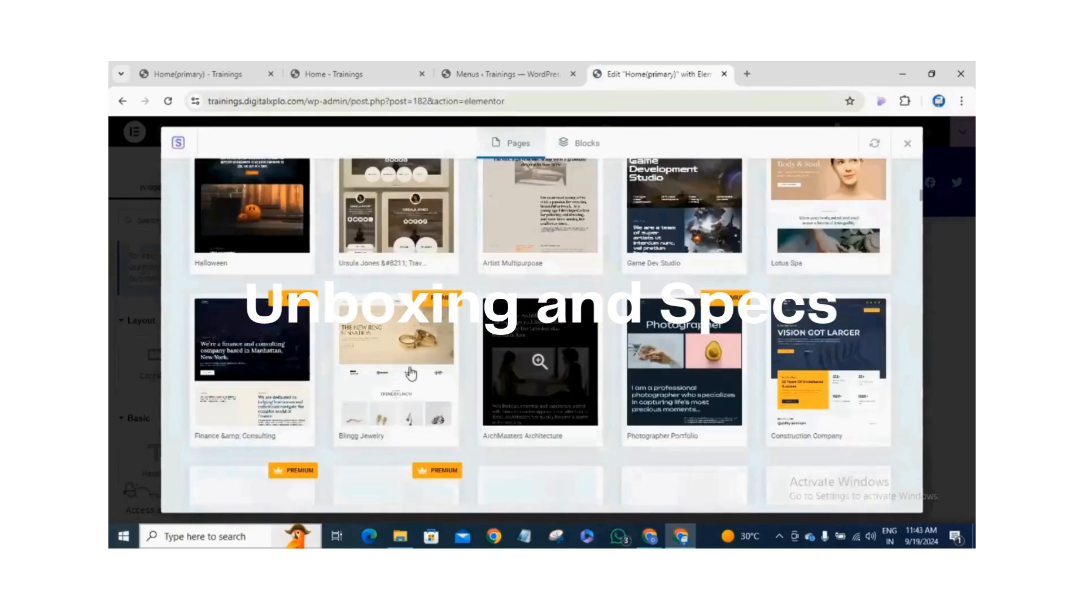
{"action": "scroll", "coordinate": [530, 374], "scroll_direction": "down", "scroll_amount": 2}
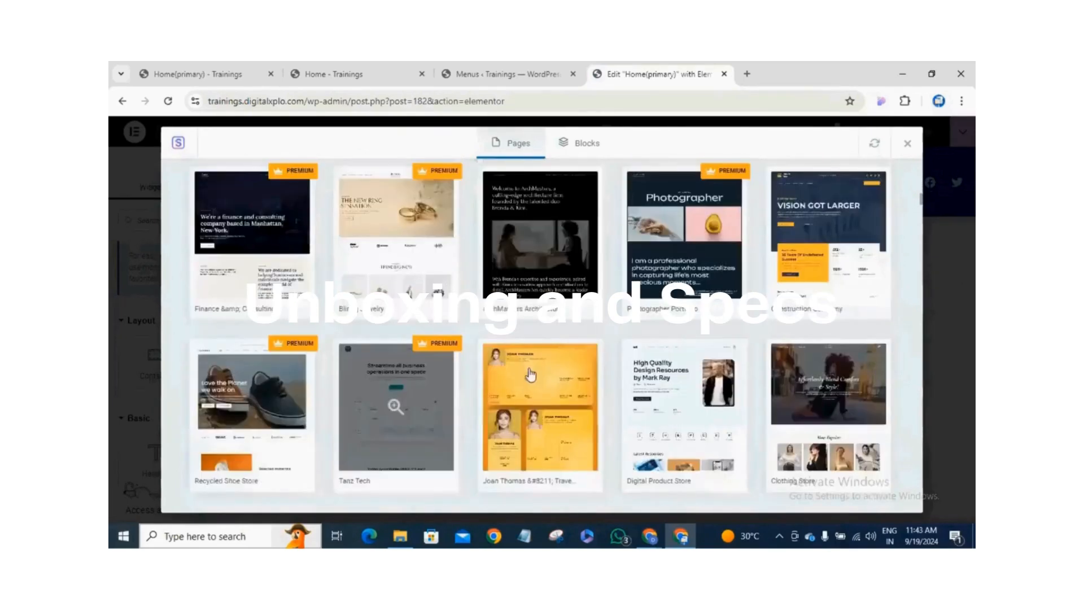
{"action": "scroll", "coordinate": [508, 374], "scroll_direction": "up", "scroll_amount": 4}
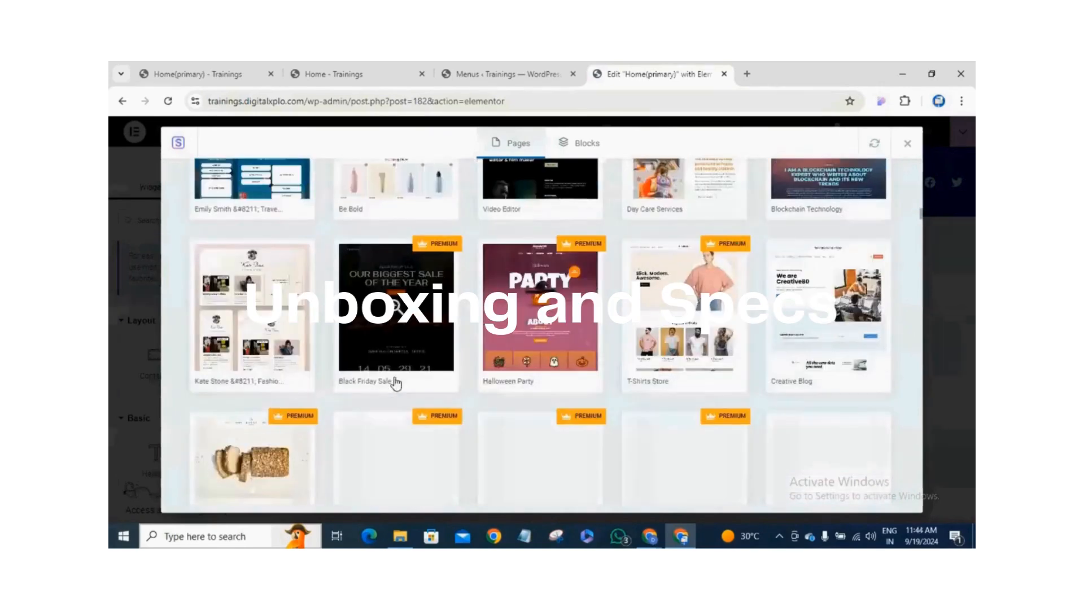
{"action": "scroll", "coordinate": [395, 384], "scroll_direction": "down", "scroll_amount": 3}
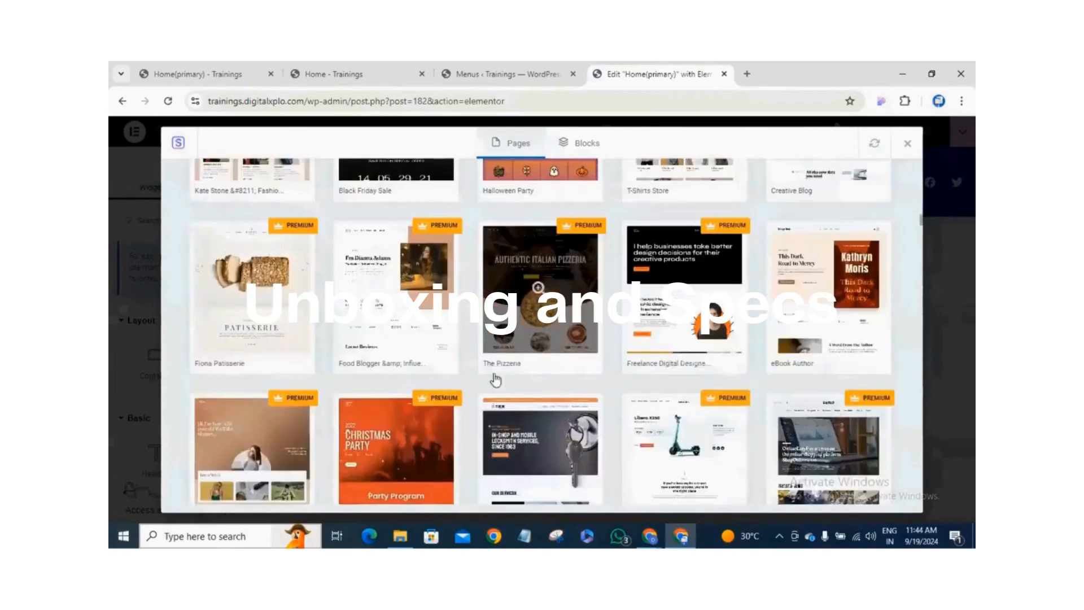
{"action": "scroll", "coordinate": [477, 384], "scroll_direction": "down", "scroll_amount": 3}
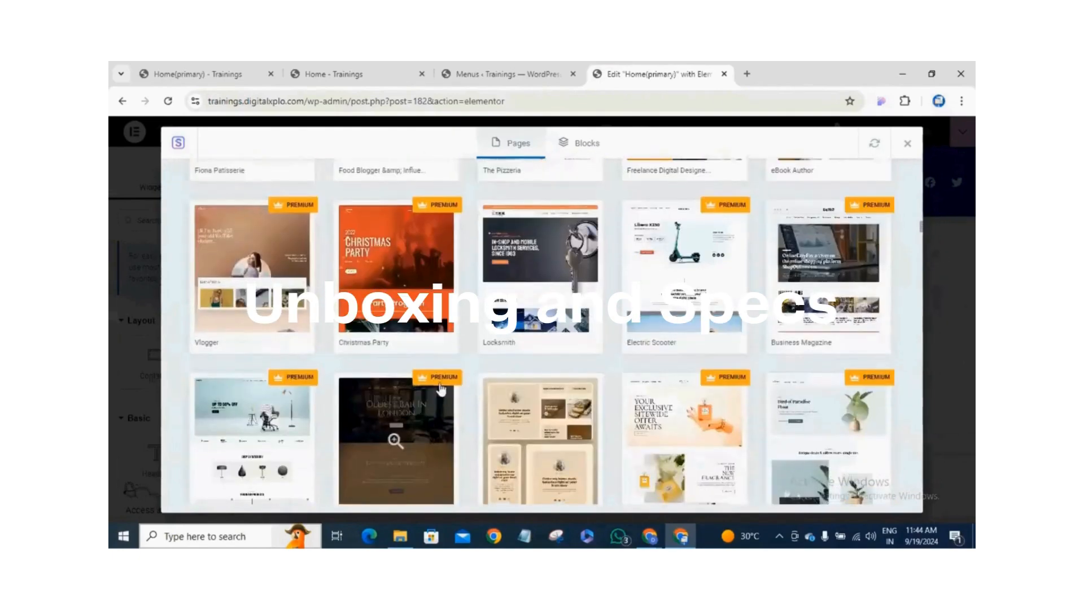
{"action": "scroll", "coordinate": [423, 446], "scroll_direction": "down", "scroll_amount": 2}
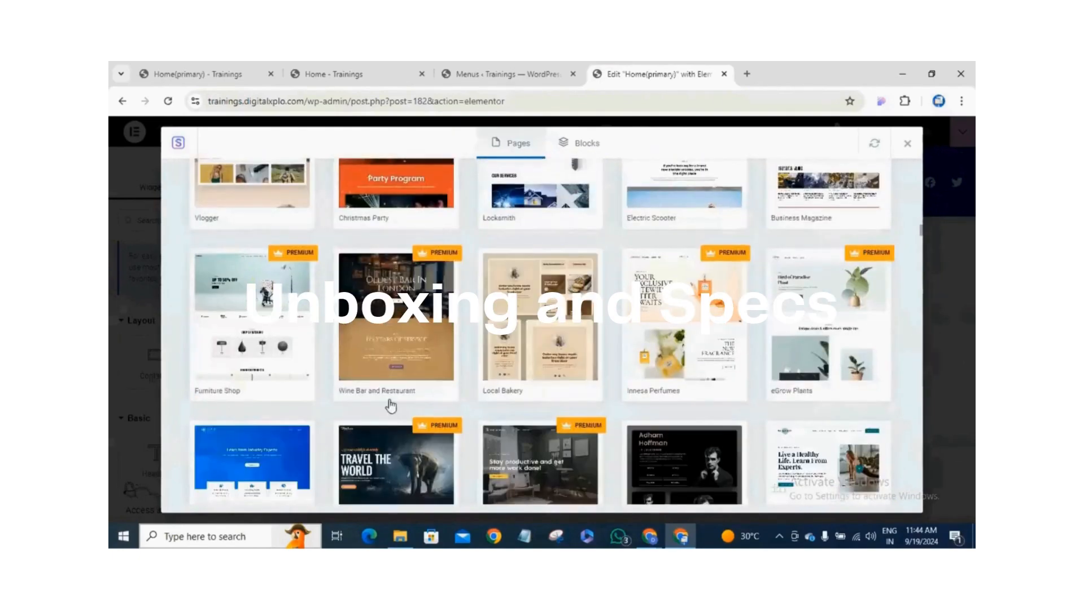
{"action": "scroll", "coordinate": [392, 404], "scroll_direction": "down", "scroll_amount": 2}
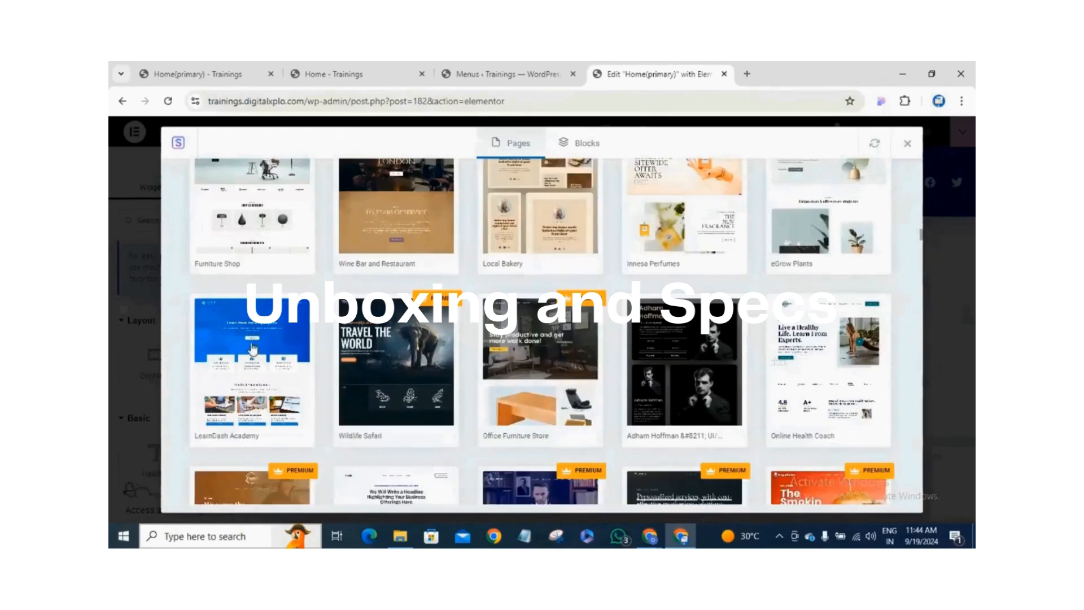
{"action": "left_click", "coordinate": [257, 353]}
- Preview the LearnDash Academy Home page design and import it into Home(primary)
{"action": "left_click", "coordinate": [257, 284]}
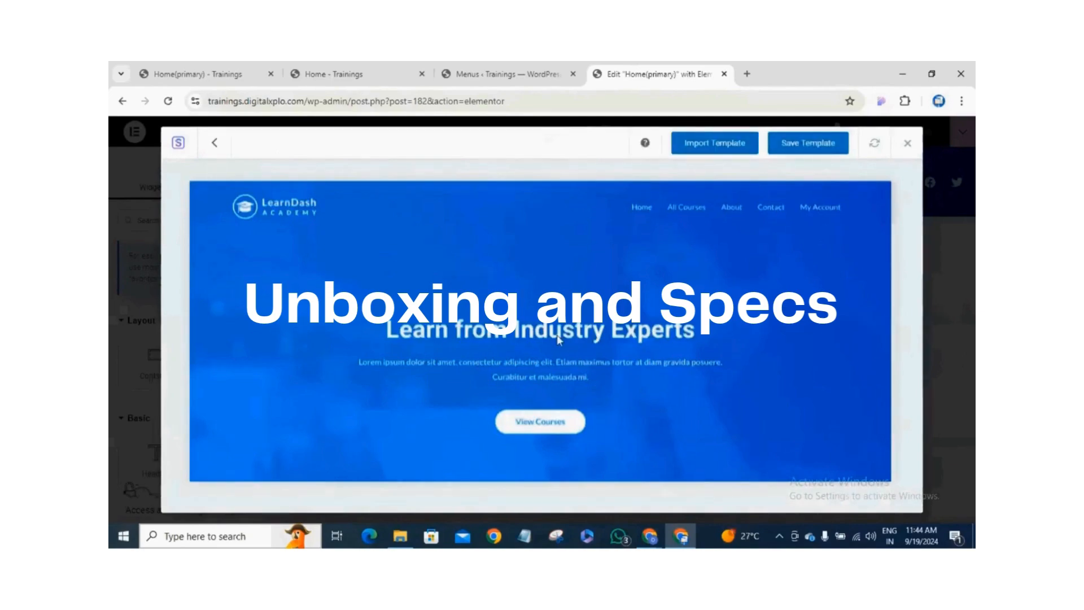
{"action": "scroll", "coordinate": [660, 328], "scroll_direction": "down", "scroll_amount": 5}
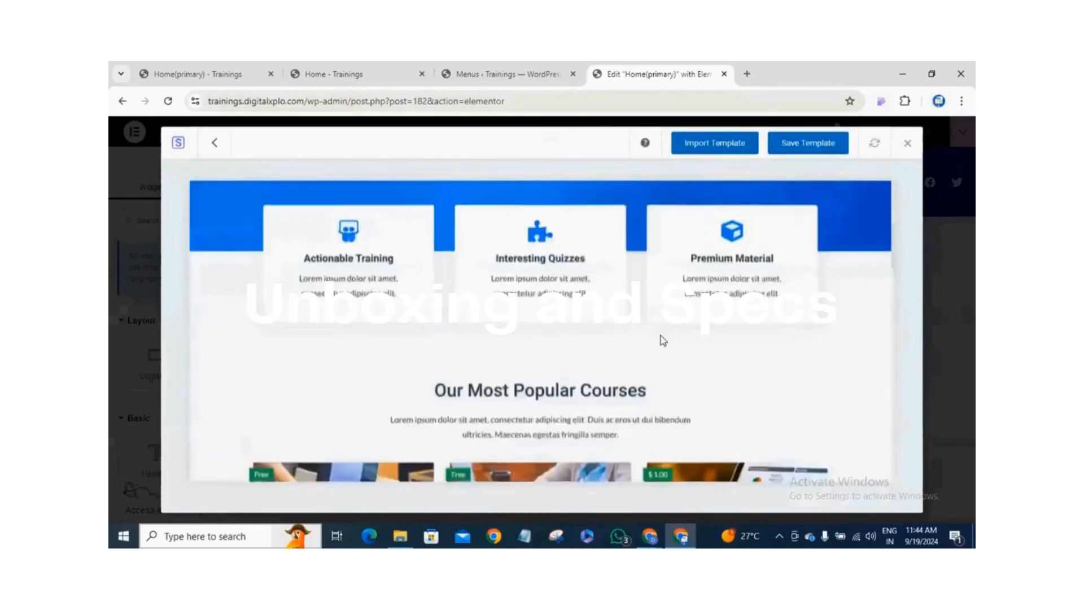
{"action": "scroll", "coordinate": [663, 340], "scroll_direction": "up", "scroll_amount": 5}
{"action": "left_click", "coordinate": [706, 146]}
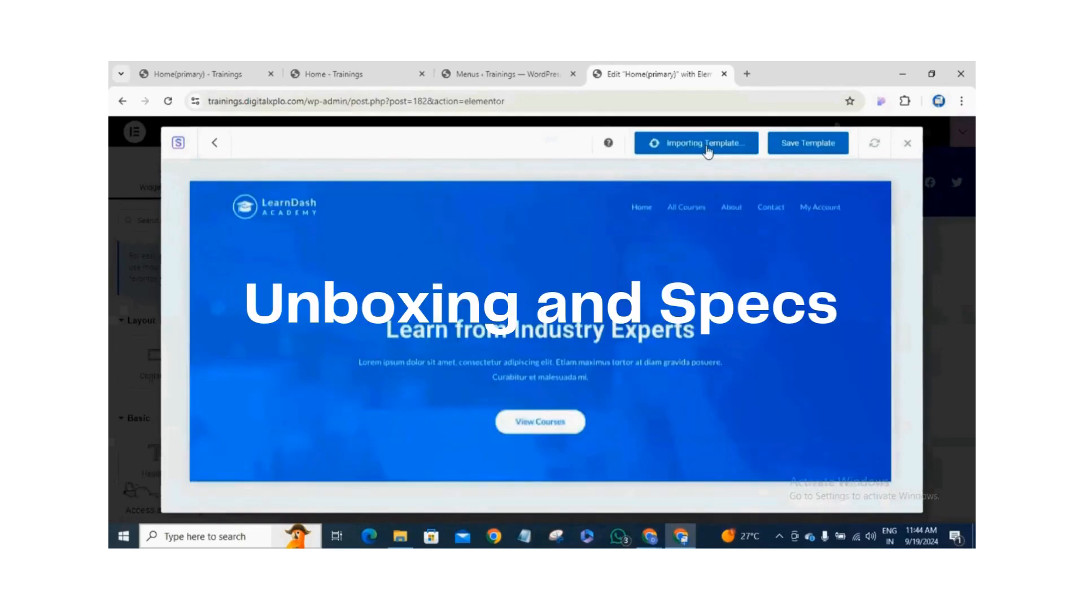
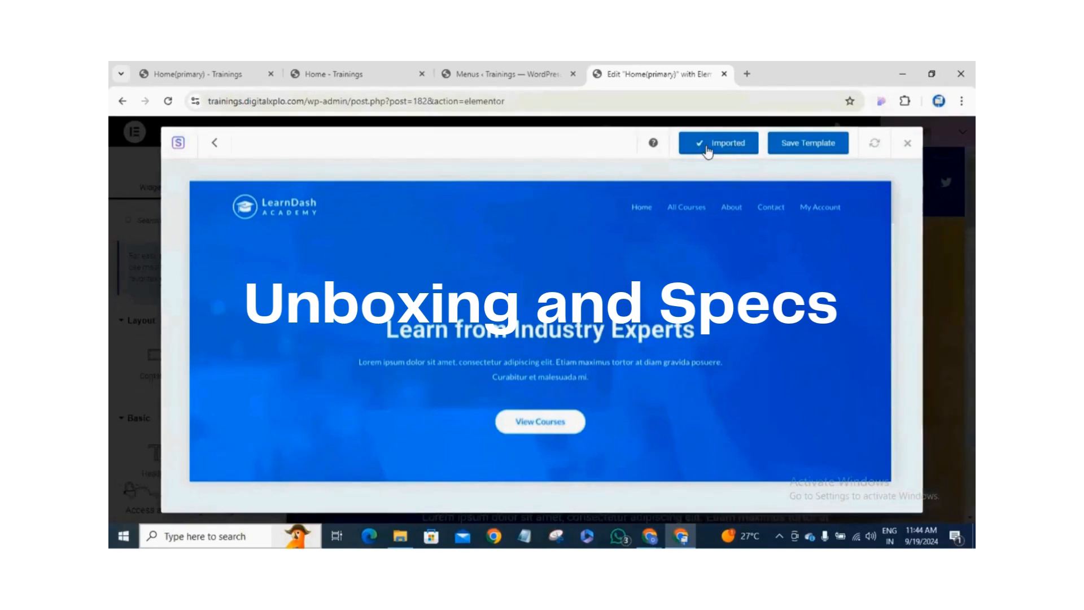
- Close the template library, publish the imported LearnDash Academy design, then go to the Home - Trainings tab
{"action": "left_click", "coordinate": [909, 144]}
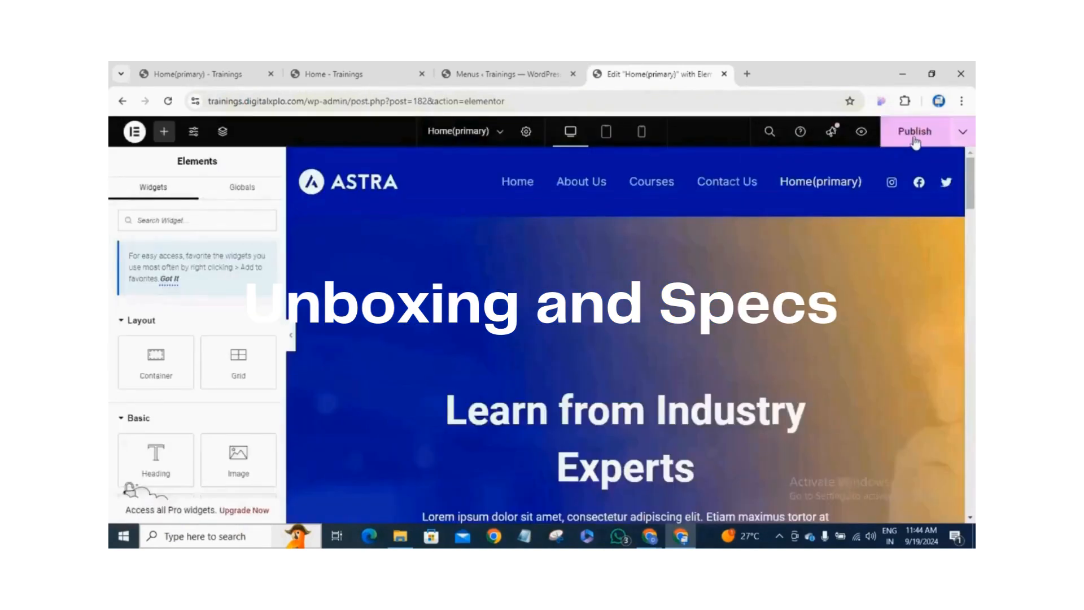
{"action": "left_click", "coordinate": [916, 140]}
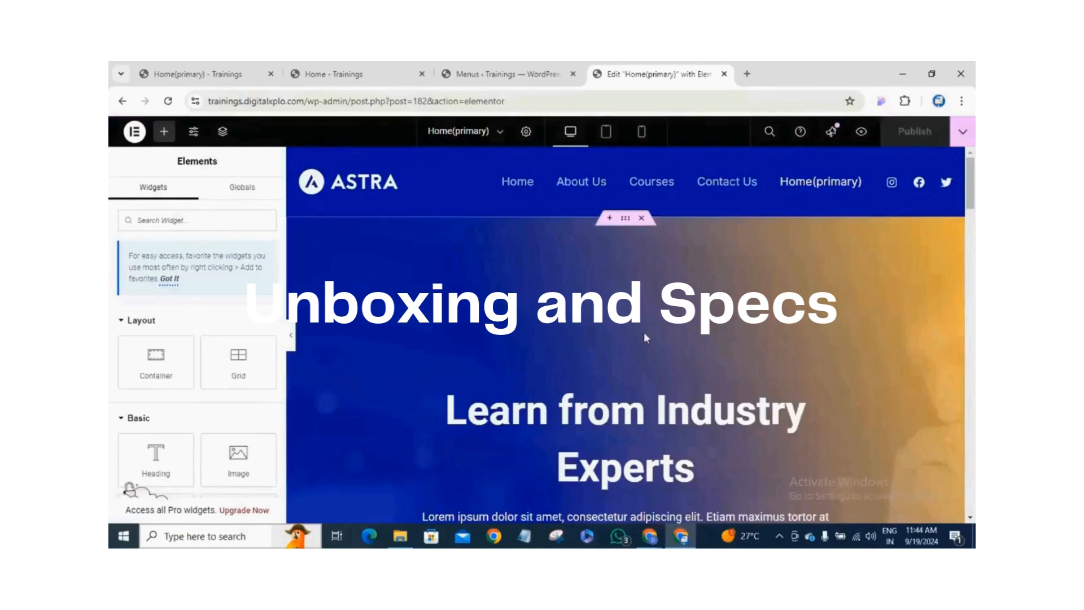
{"action": "scroll", "coordinate": [645, 337], "scroll_direction": "down", "scroll_amount": 10}
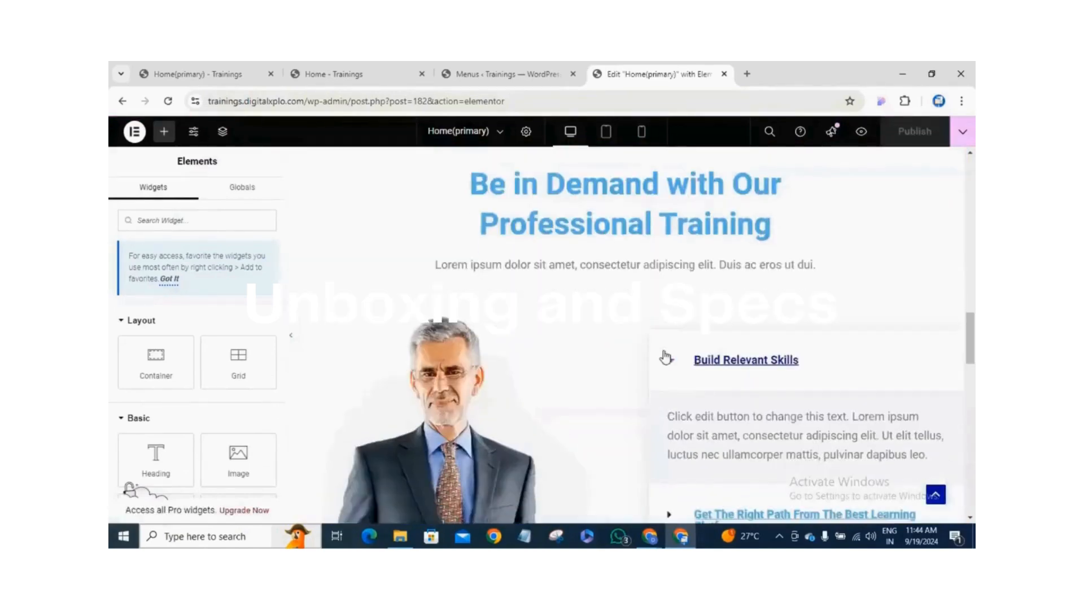
{"action": "scroll", "coordinate": [666, 357], "scroll_direction": "up", "scroll_amount": 10}
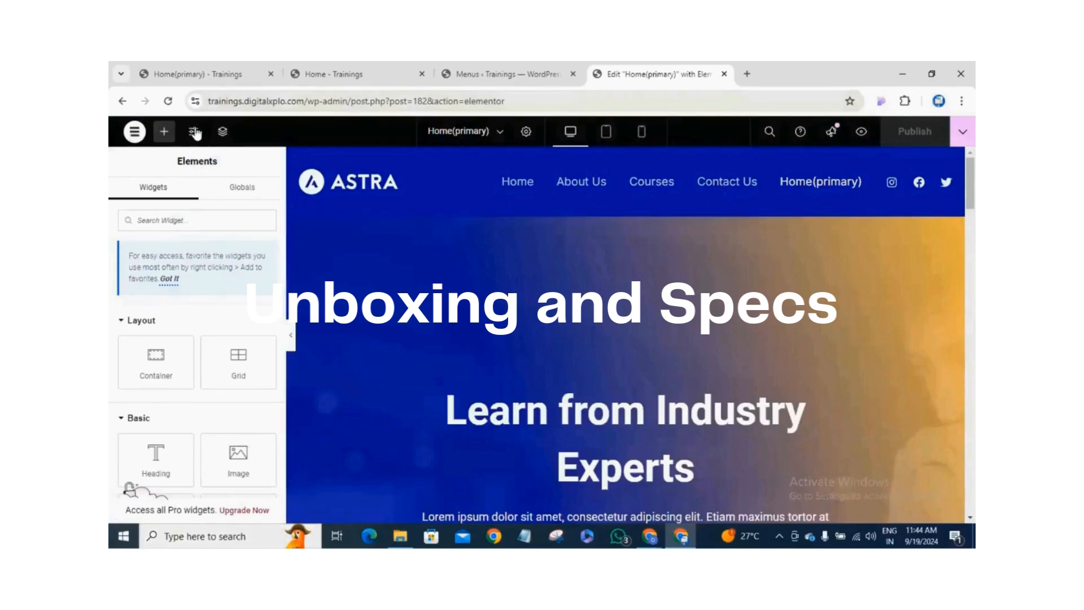
{"action": "left_click", "coordinate": [359, 70]}
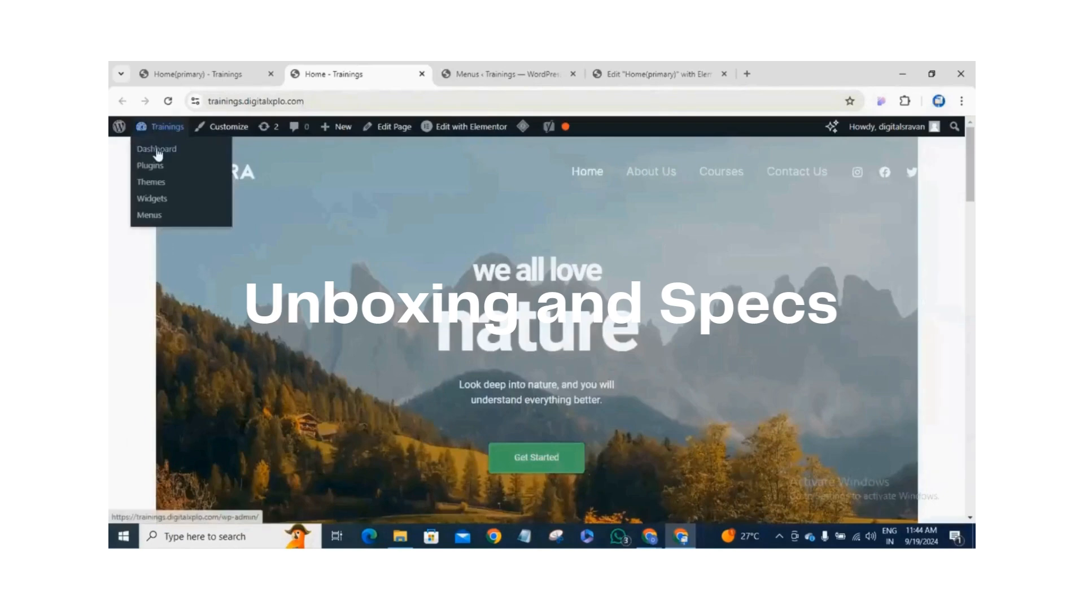
- Reload the live site and open Home(primary), scrolling through its published Astra design
{"action": "middle_click", "coordinate": [158, 149]}
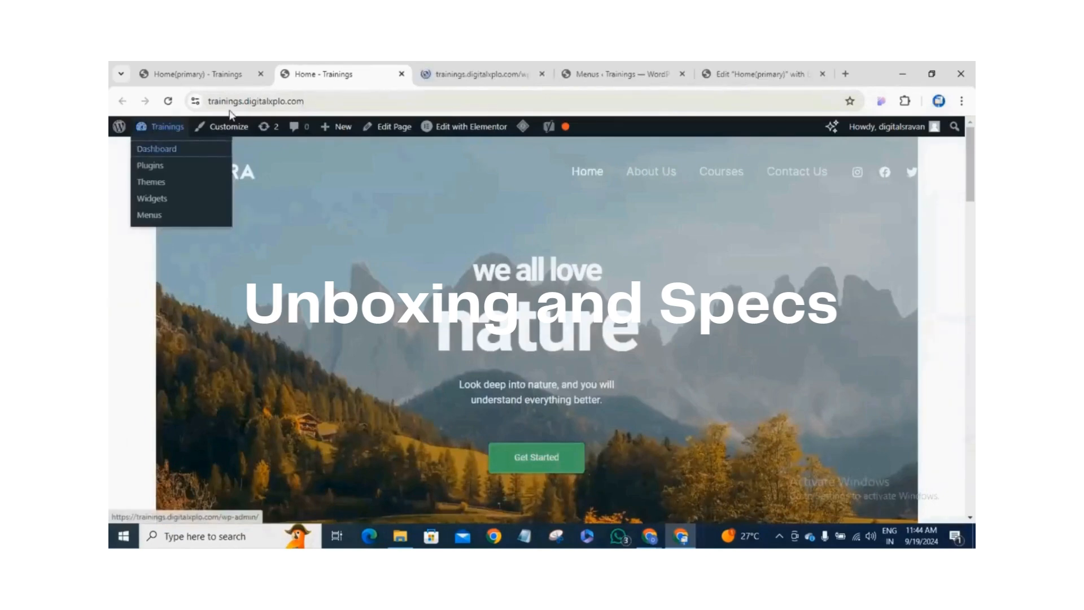
{"action": "left_click", "coordinate": [542, 74]}
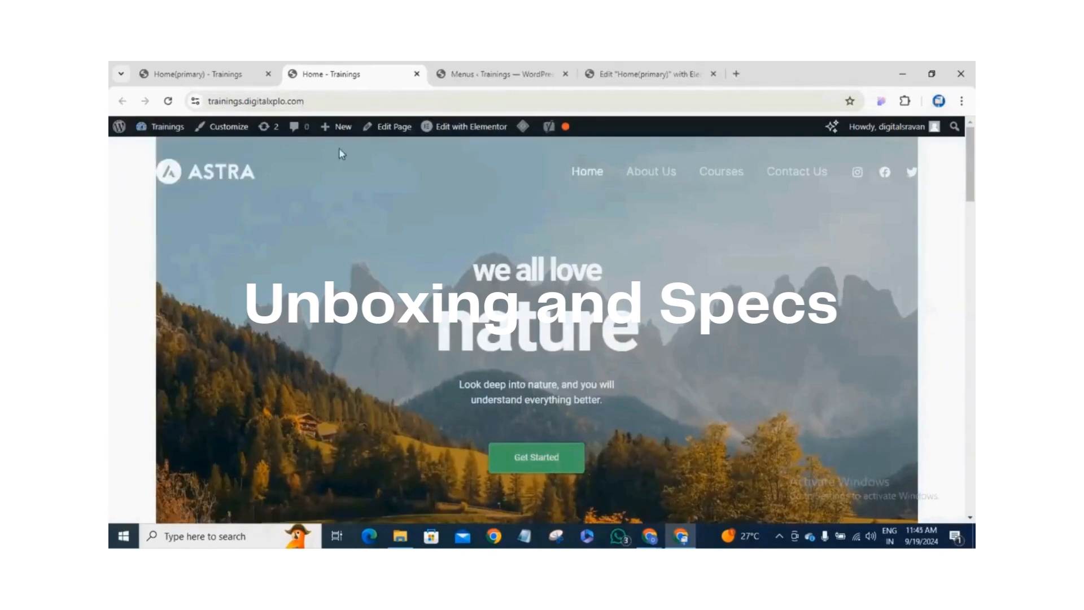
{"action": "left_click", "coordinate": [175, 104]}
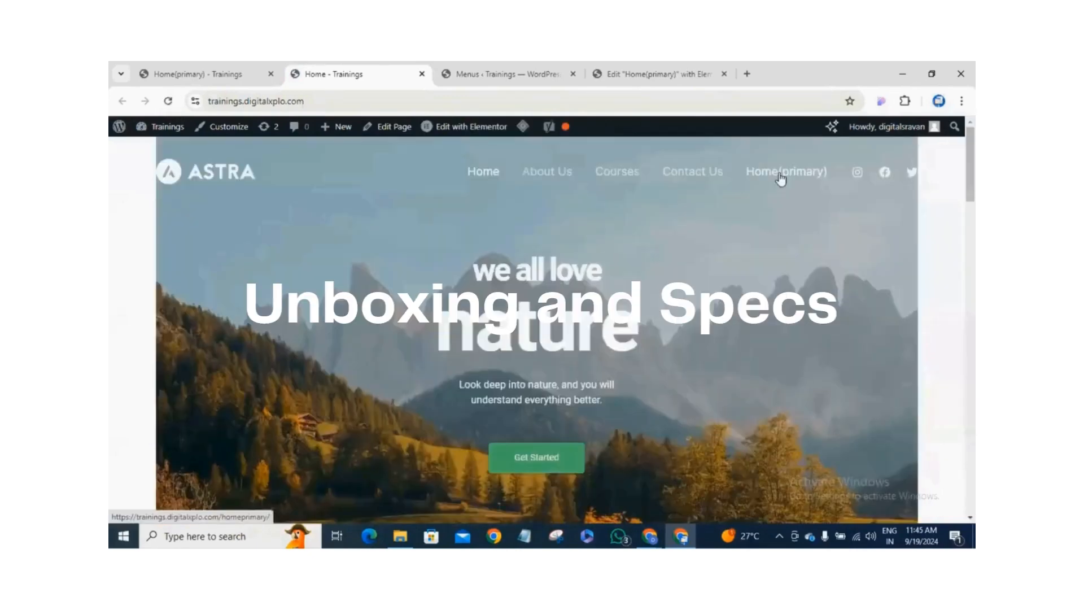
{"action": "left_click", "coordinate": [781, 173]}
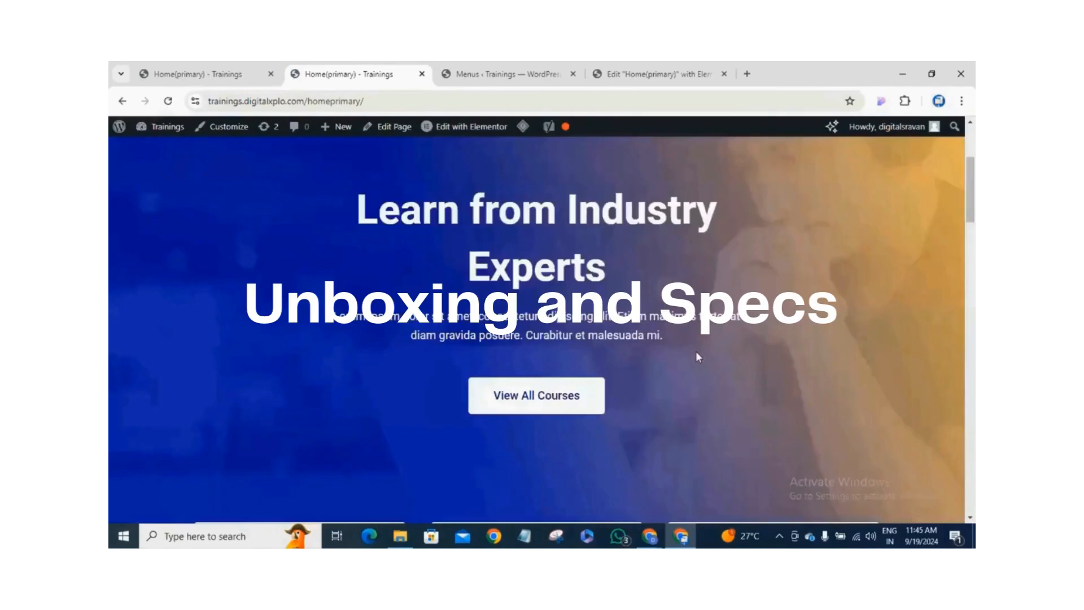
{"action": "scroll", "coordinate": [700, 355], "scroll_direction": "down", "scroll_amount": 10}
{"action": "scroll", "coordinate": [710, 365], "scroll_direction": "up", "scroll_amount": 4}
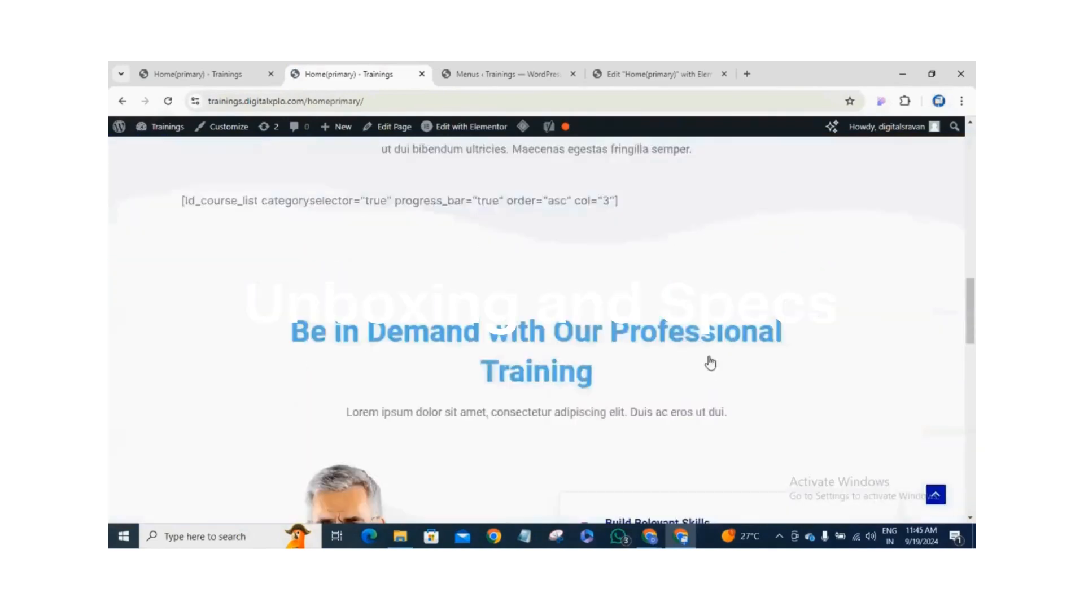
{"action": "scroll", "coordinate": [709, 363], "scroll_direction": "down", "scroll_amount": 10}
{"action": "scroll", "coordinate": [715, 362], "scroll_direction": "down", "scroll_amount": 3}
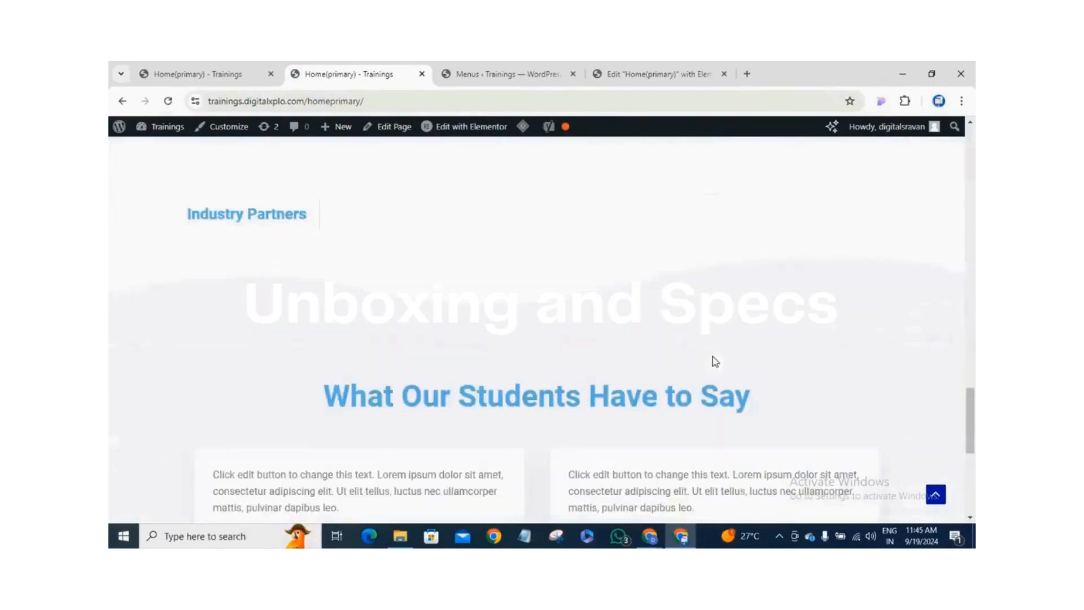
{"action": "scroll", "coordinate": [716, 363], "scroll_direction": "down", "scroll_amount": 6}
{"action": "scroll", "coordinate": [720, 362], "scroll_direction": "up", "scroll_amount": 15}
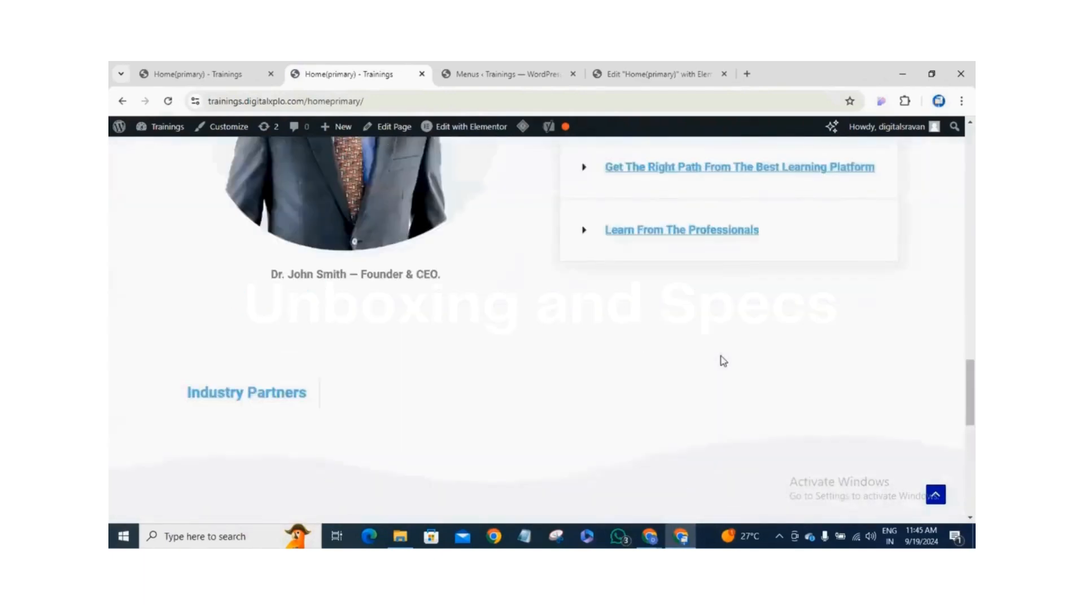
{"action": "scroll", "coordinate": [724, 360], "scroll_direction": "up", "scroll_amount": 8}
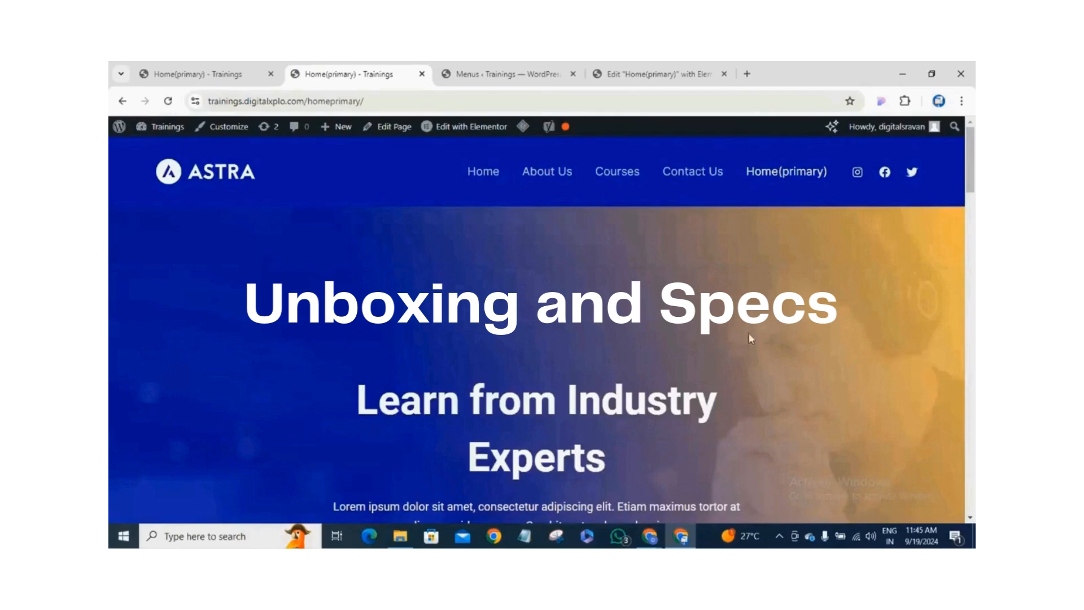
- Return to Home, check its address, reopen Home(primary) and launch the Customizer
{"action": "left_click", "coordinate": [484, 174]}
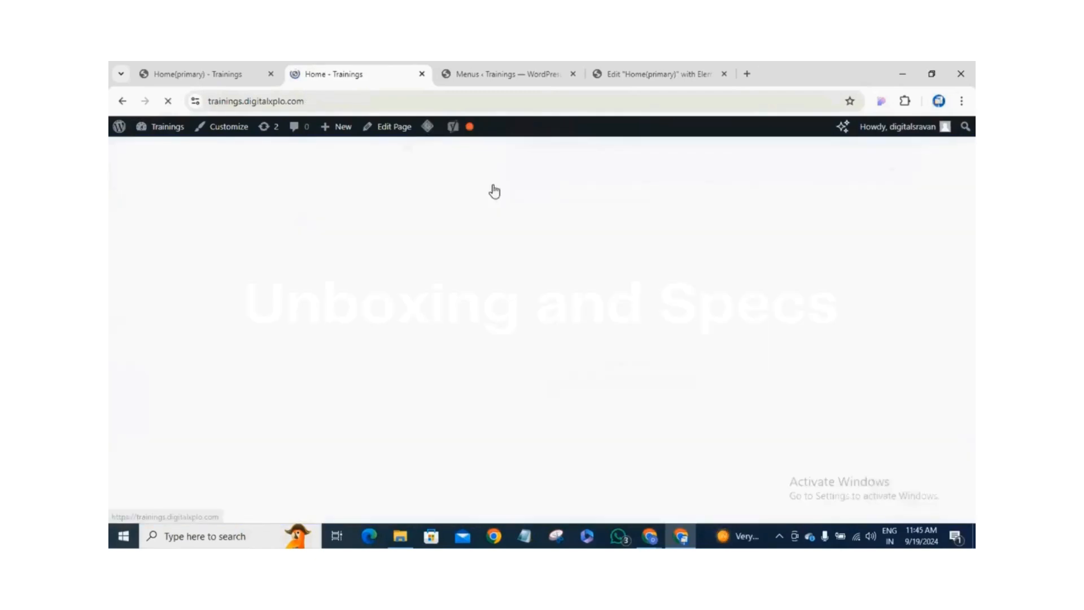
{"action": "left_click", "coordinate": [386, 102]}
{"action": "left_click_drag", "start_coordinate": [364, 103], "coordinate": [203, 93]}
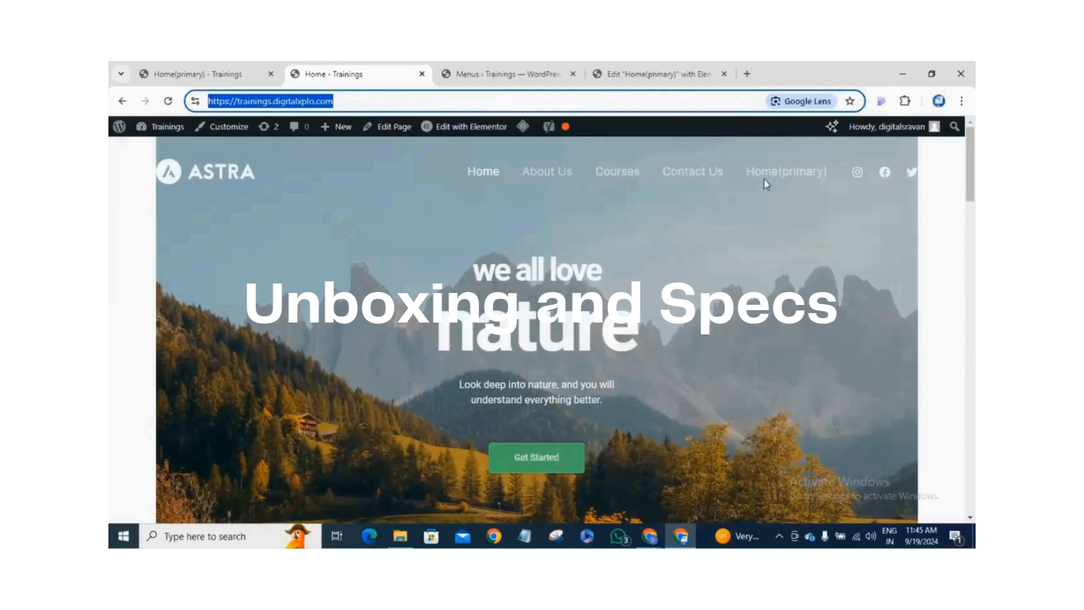
{"action": "left_click", "coordinate": [786, 174]}
{"action": "left_click", "coordinate": [787, 173]}
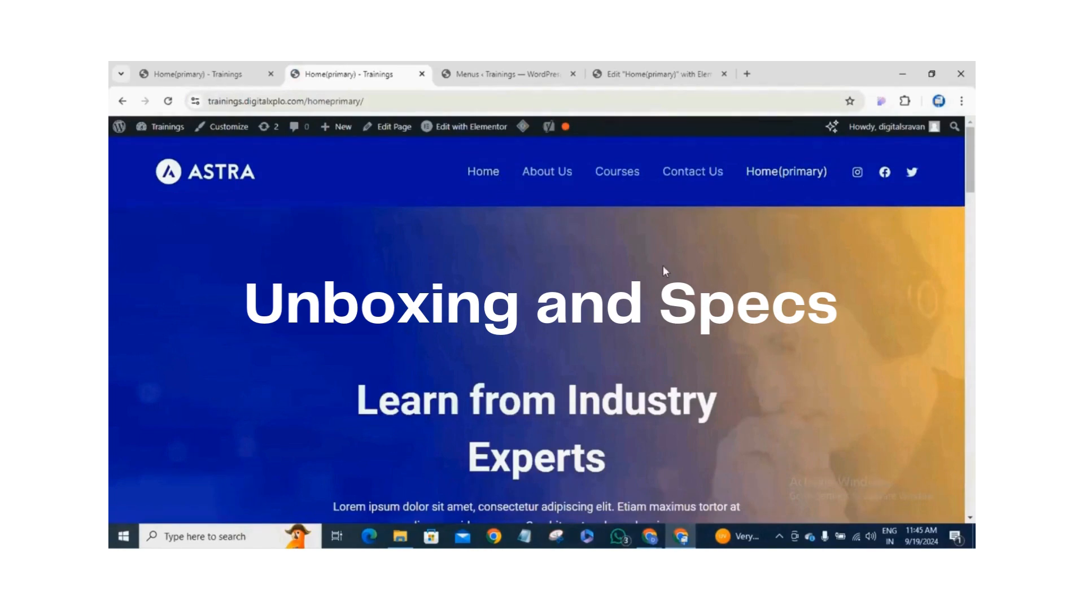
{"action": "left_click", "coordinate": [239, 128]}
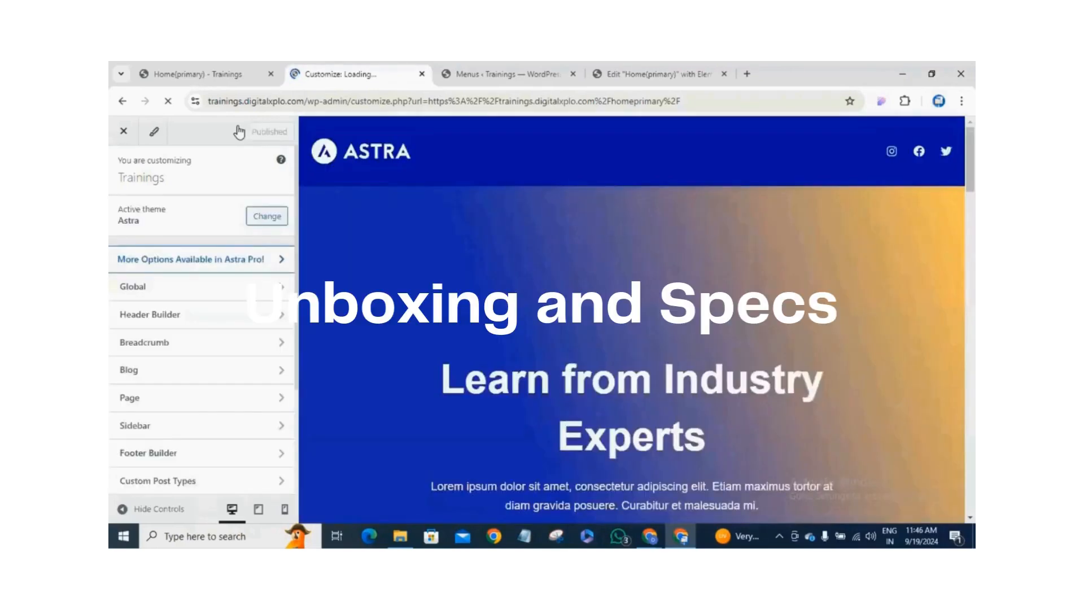
- In Homepage Settings, choose Home(primary) from the Homepage dropdown and publish the change
{"action": "scroll", "coordinate": [213, 353], "scroll_direction": "down", "scroll_amount": 3}
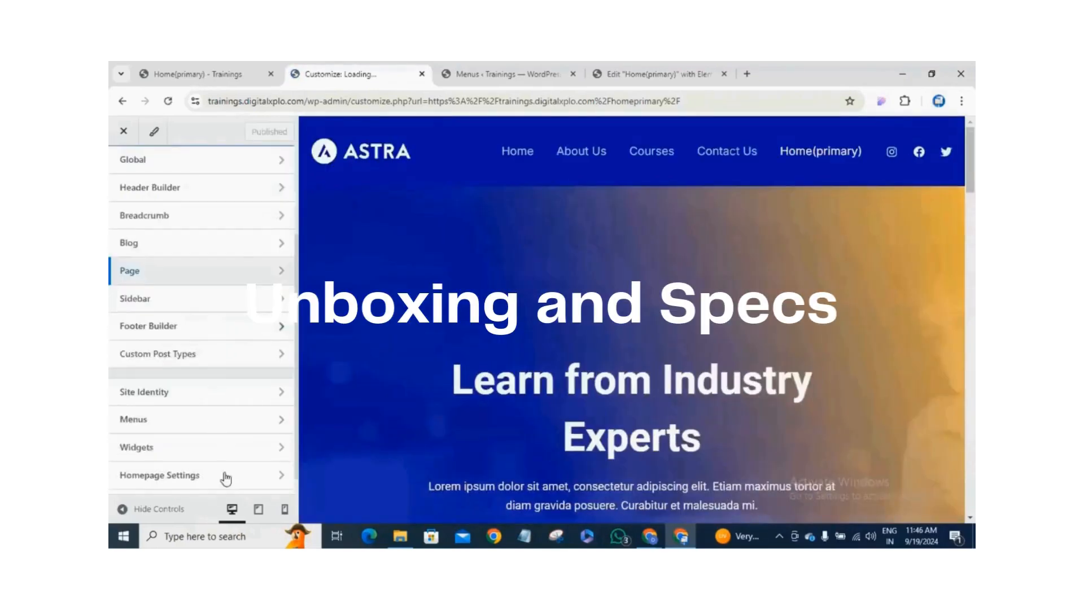
{"action": "scroll", "coordinate": [223, 477], "scroll_direction": "down", "scroll_amount": 1}
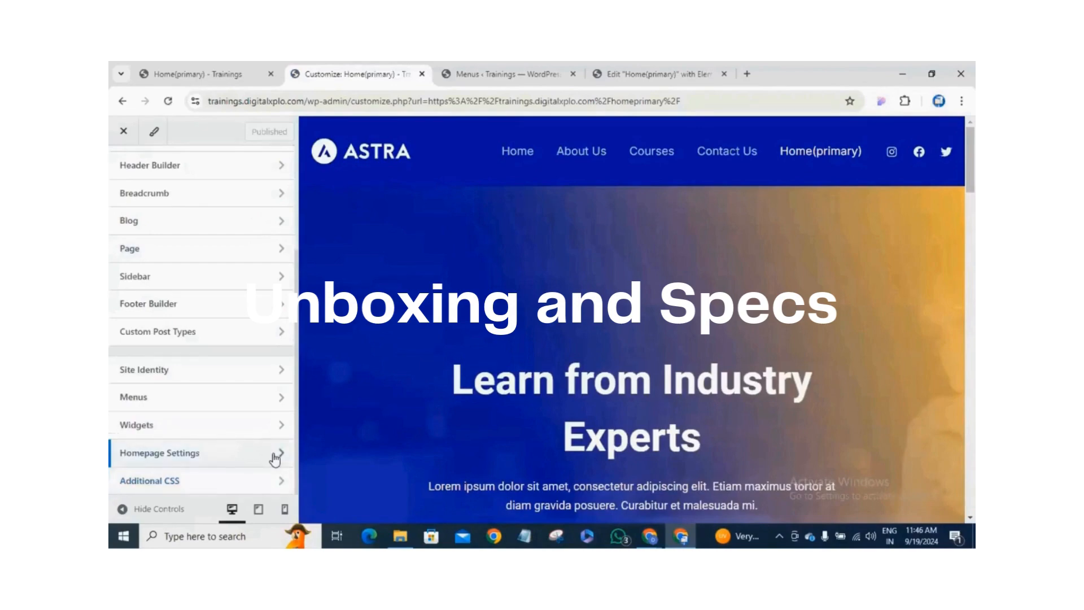
{"action": "left_click", "coordinate": [275, 458]}
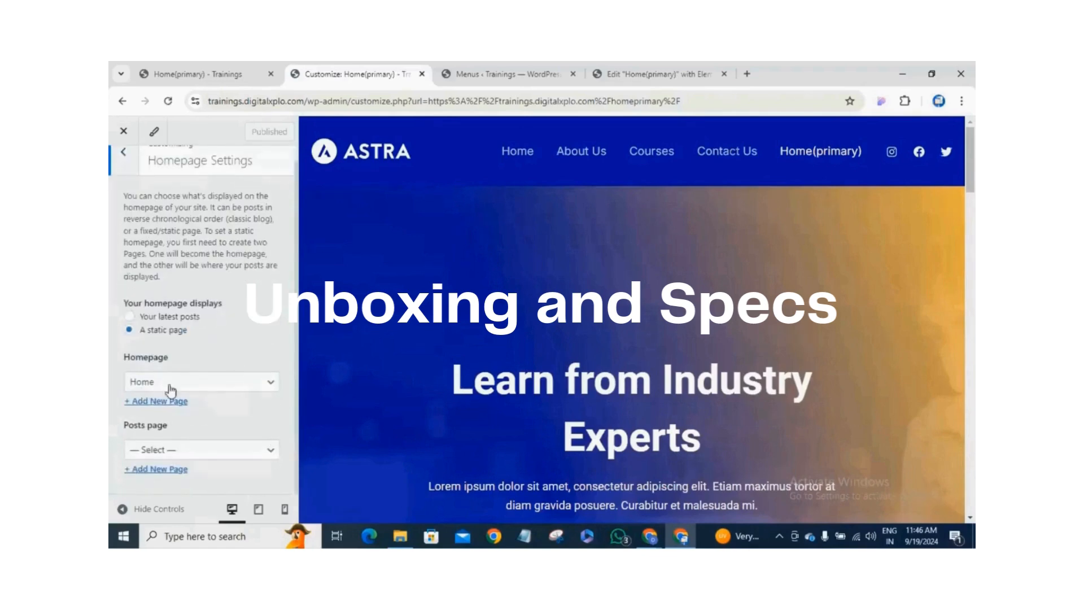
{"action": "left_click", "coordinate": [272, 386]}
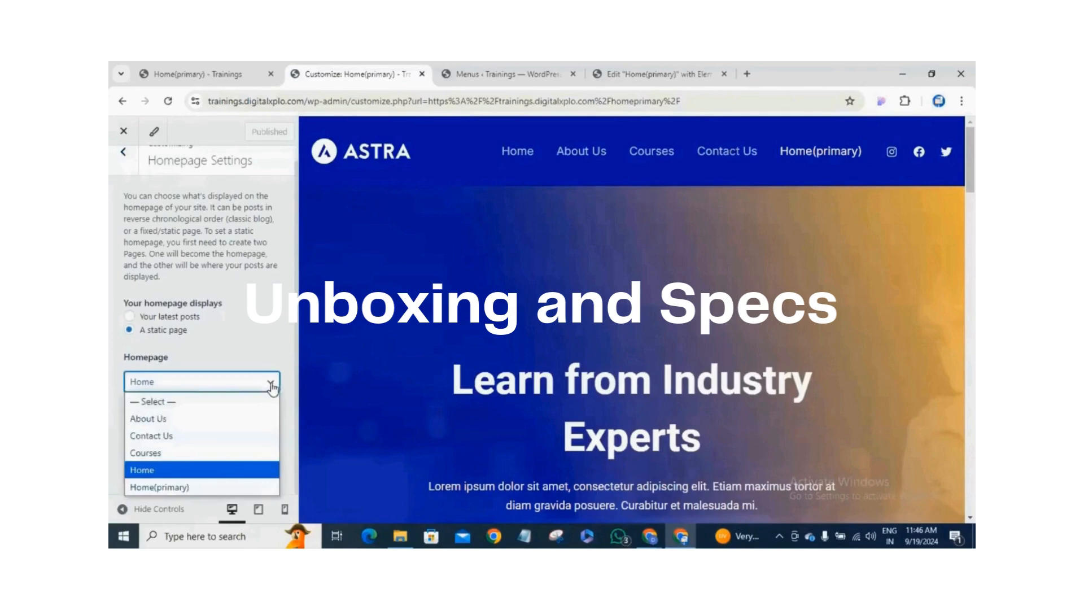
{"action": "left_click", "coordinate": [211, 488]}
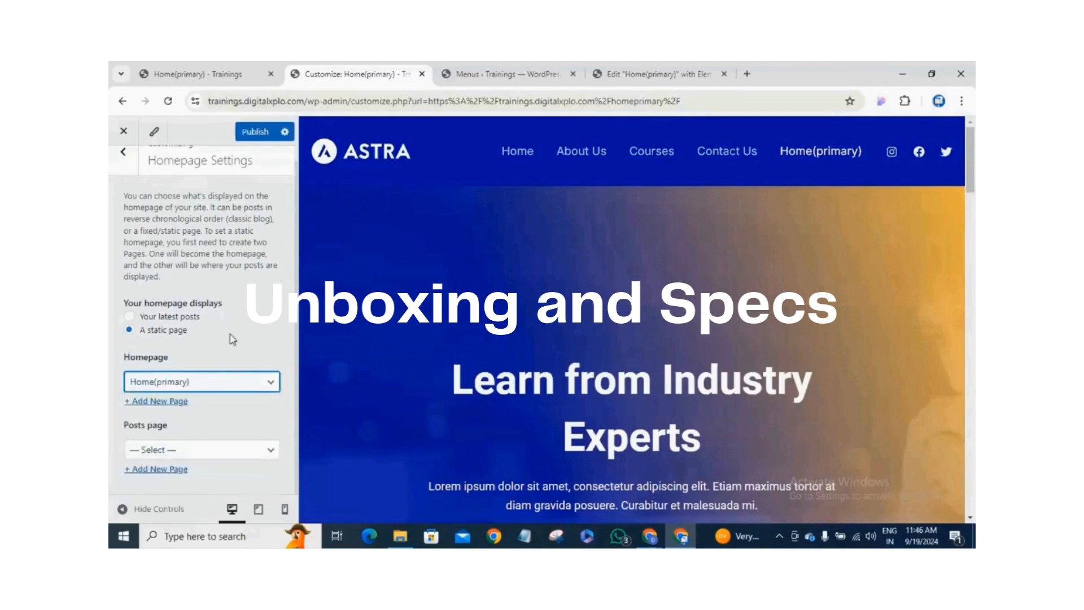
{"action": "left_click", "coordinate": [260, 136]}
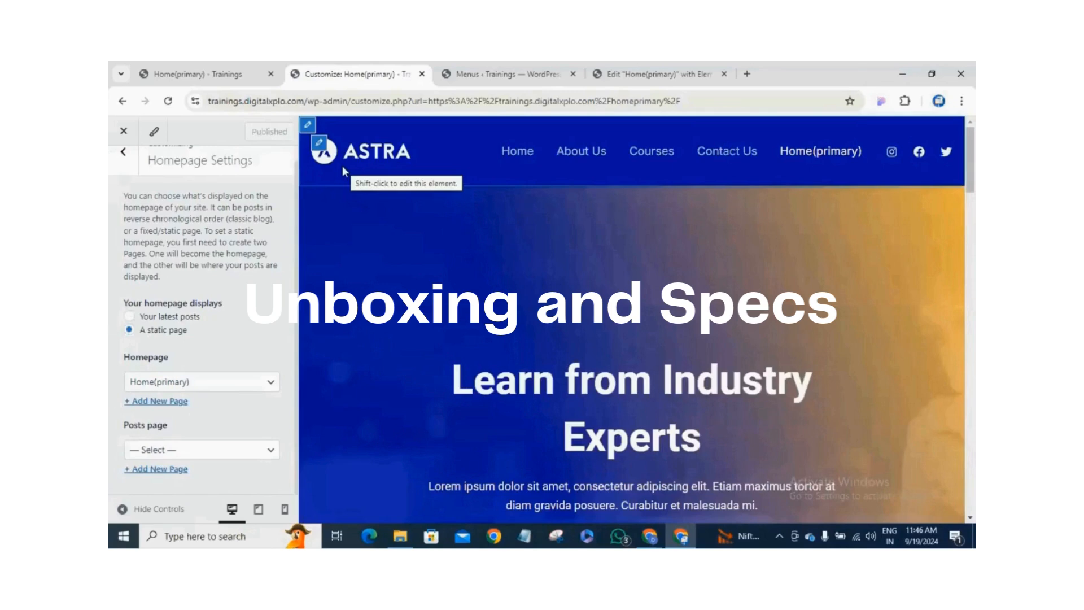
{"action": "left_click", "coordinate": [125, 161]}
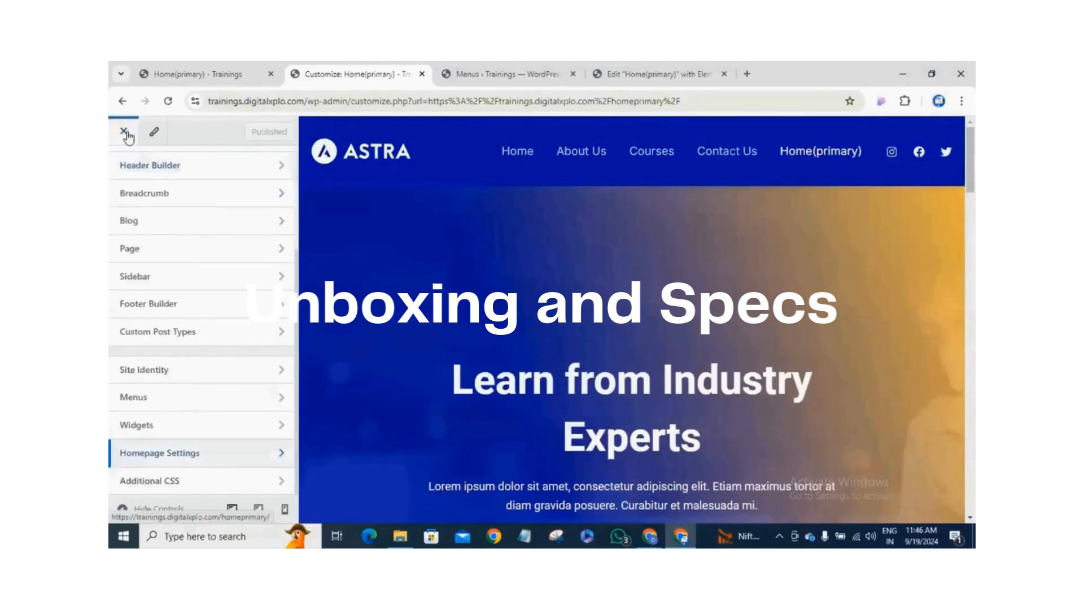
- Exit the Customizer, view the old Home page, then return to the Home(primary) tab
{"action": "left_click", "coordinate": [126, 134]}
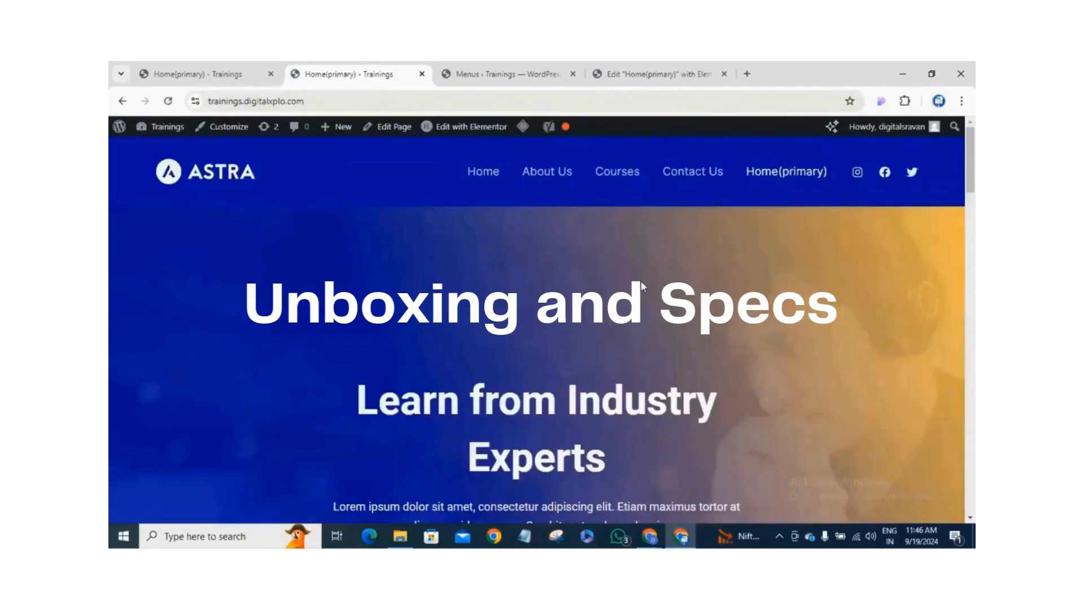
{"action": "left_click", "coordinate": [373, 104]}
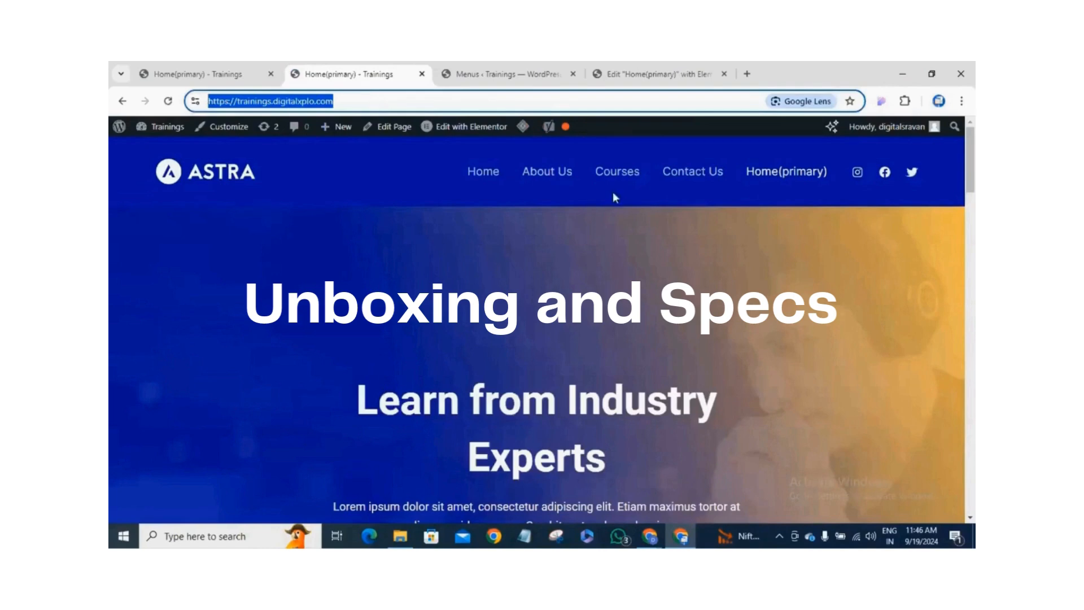
{"action": "scroll", "coordinate": [782, 338], "scroll_direction": "down", "scroll_amount": 5}
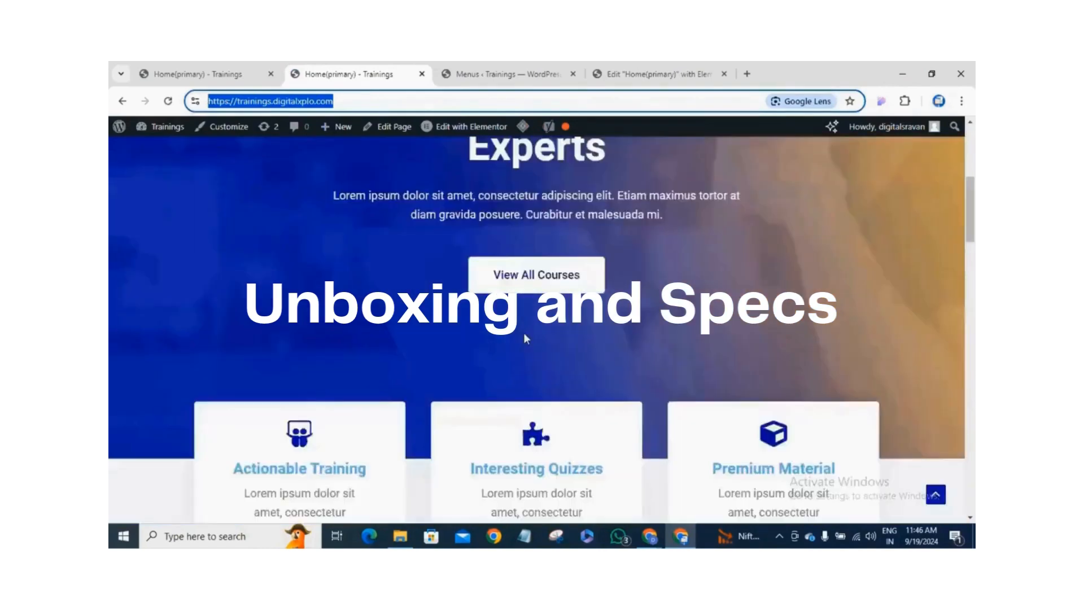
{"action": "scroll", "coordinate": [524, 333], "scroll_direction": "up", "scroll_amount": 5}
{"action": "left_click", "coordinate": [486, 175]}
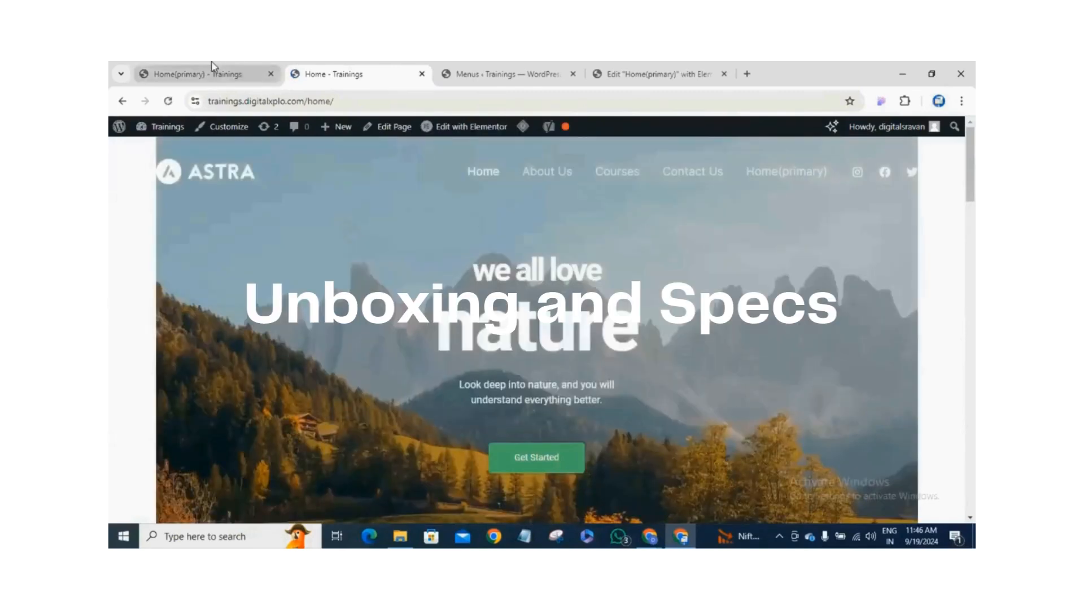
{"action": "left_click", "coordinate": [213, 66]}
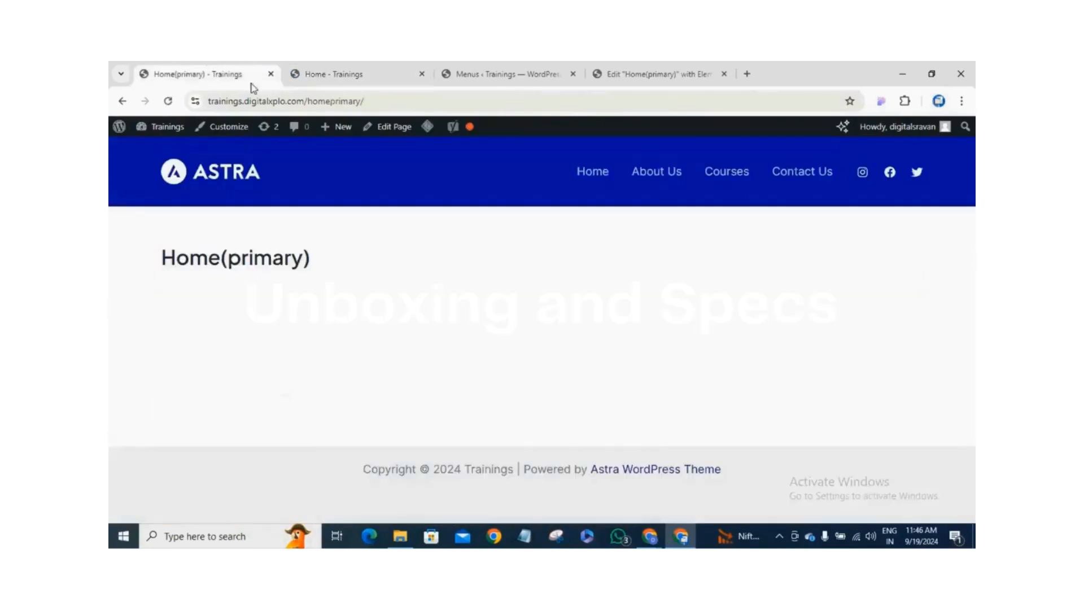
- Open the dashboard in a new tab and go to Pages > All Pages
{"action": "mouse_move", "coordinate": [184, 133]}
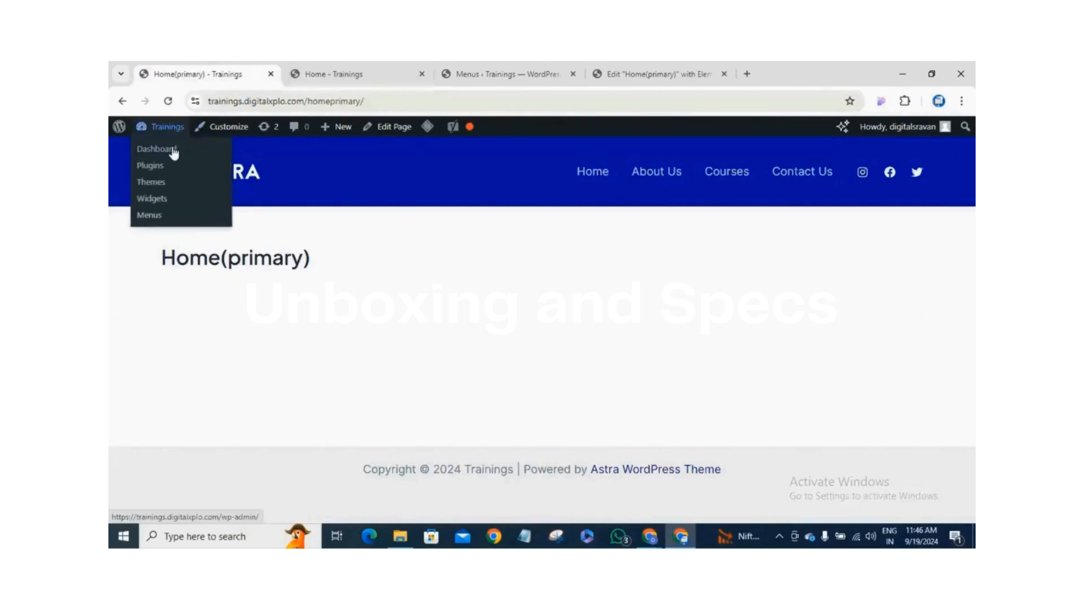
{"action": "middle_click", "coordinate": [144, 149]}
{"action": "left_click", "coordinate": [328, 74]}
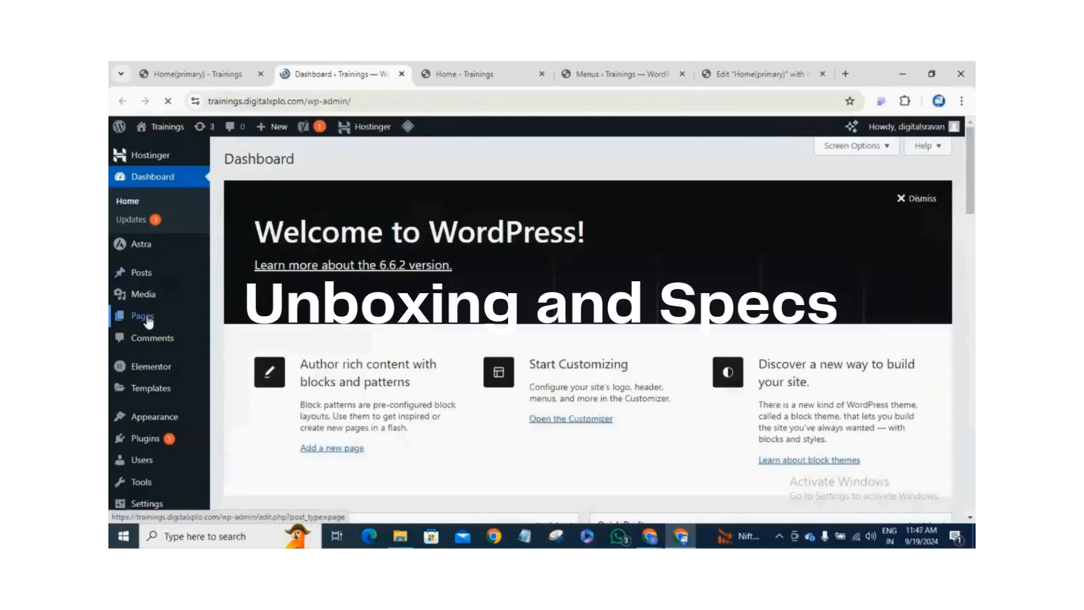
{"action": "mouse_move", "coordinate": [147, 314]}
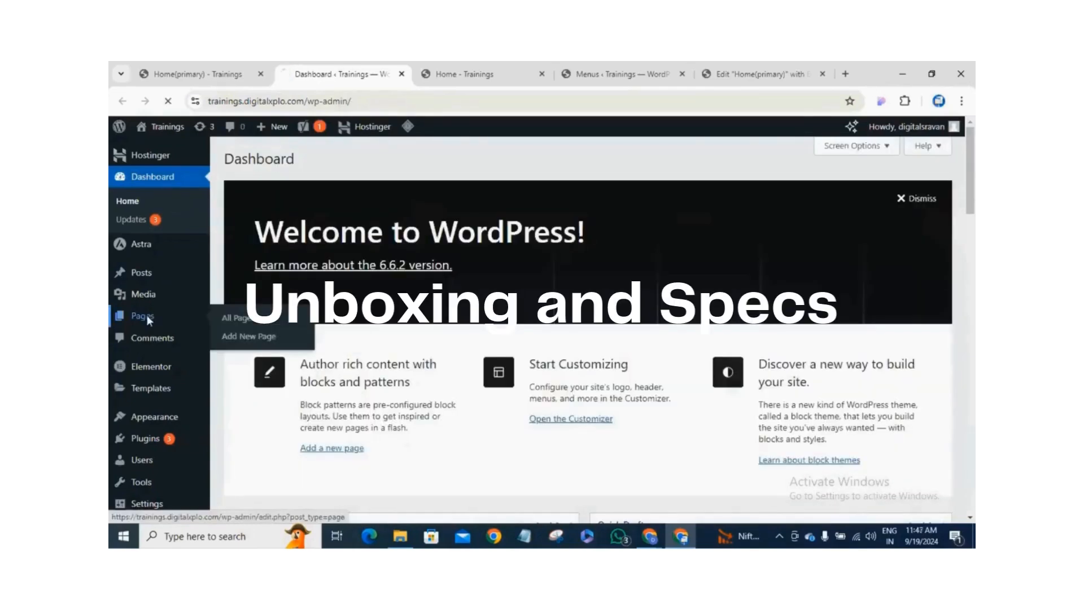
{"action": "left_click", "coordinate": [192, 322]}
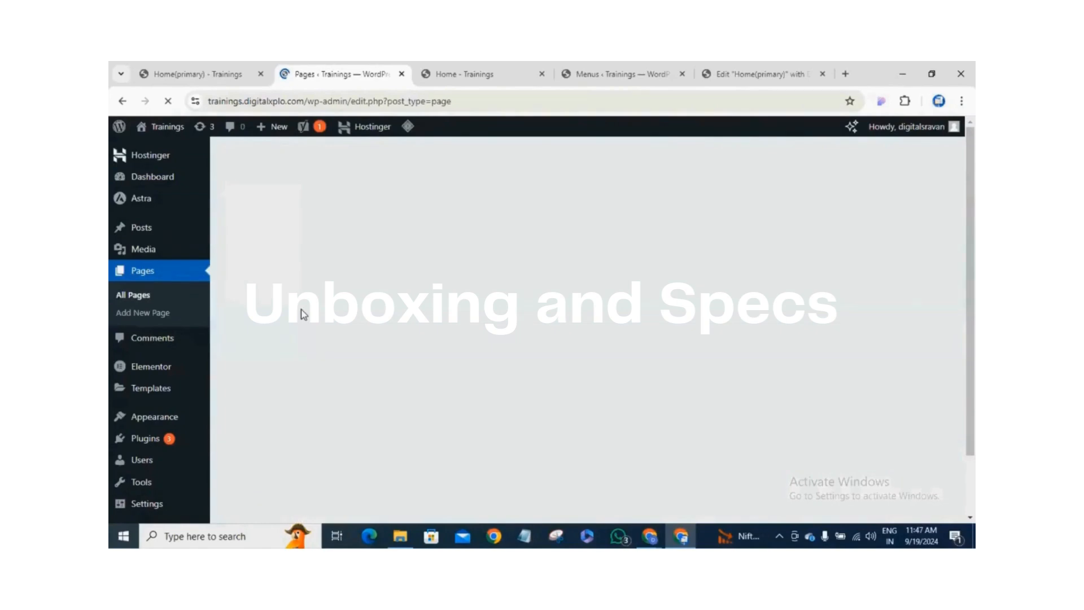
- Trash the old page dated 2024/09/12 and return to the Home - Trainings tab
{"action": "scroll", "coordinate": [300, 338], "scroll_direction": "down", "scroll_amount": 2}
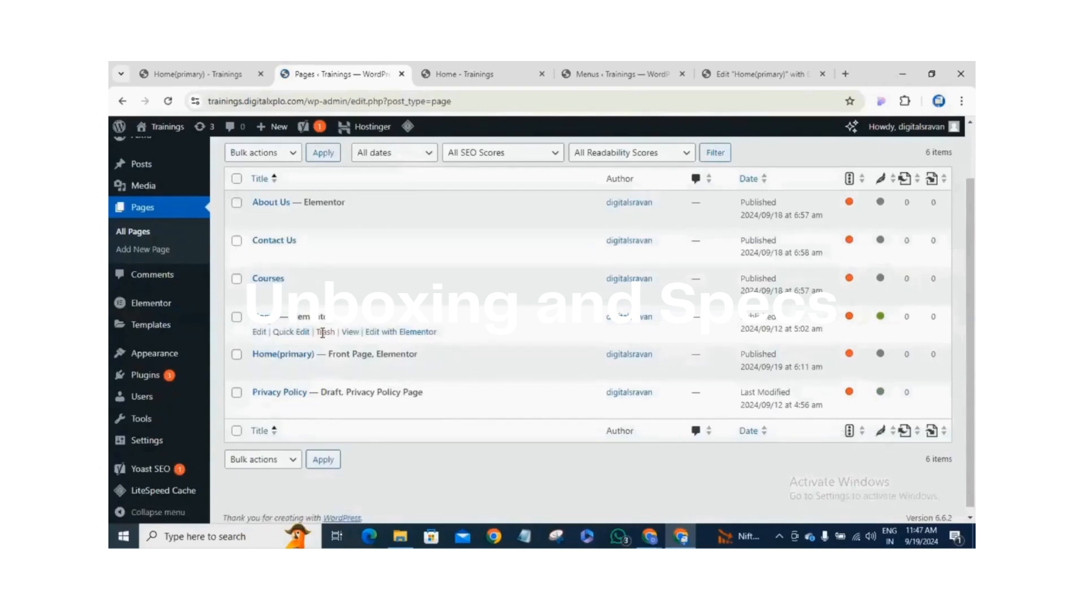
{"action": "left_click", "coordinate": [325, 333]}
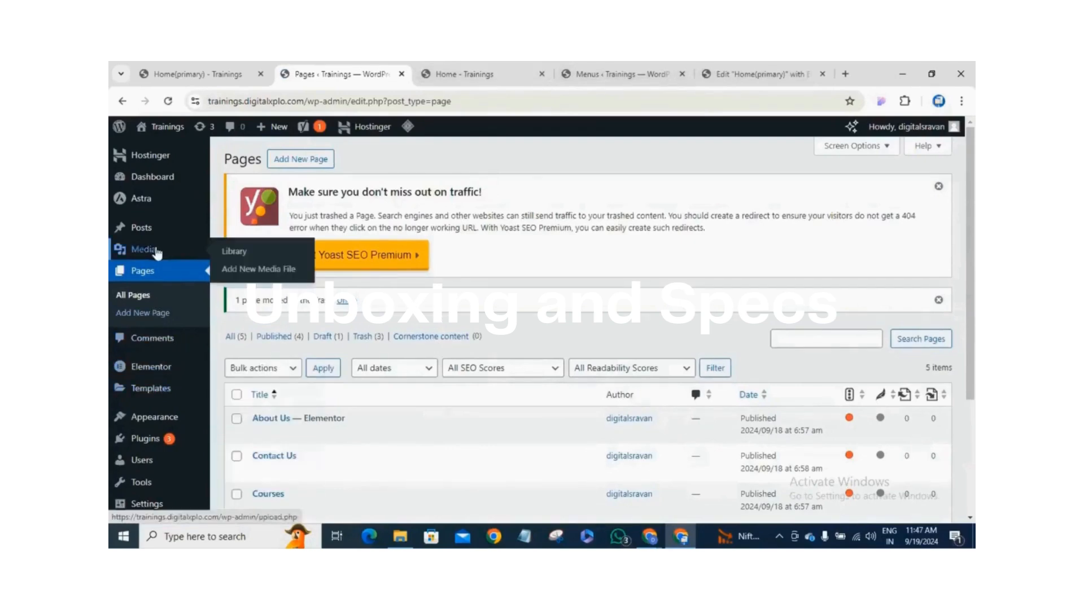
{"action": "mouse_move", "coordinate": [164, 388]}
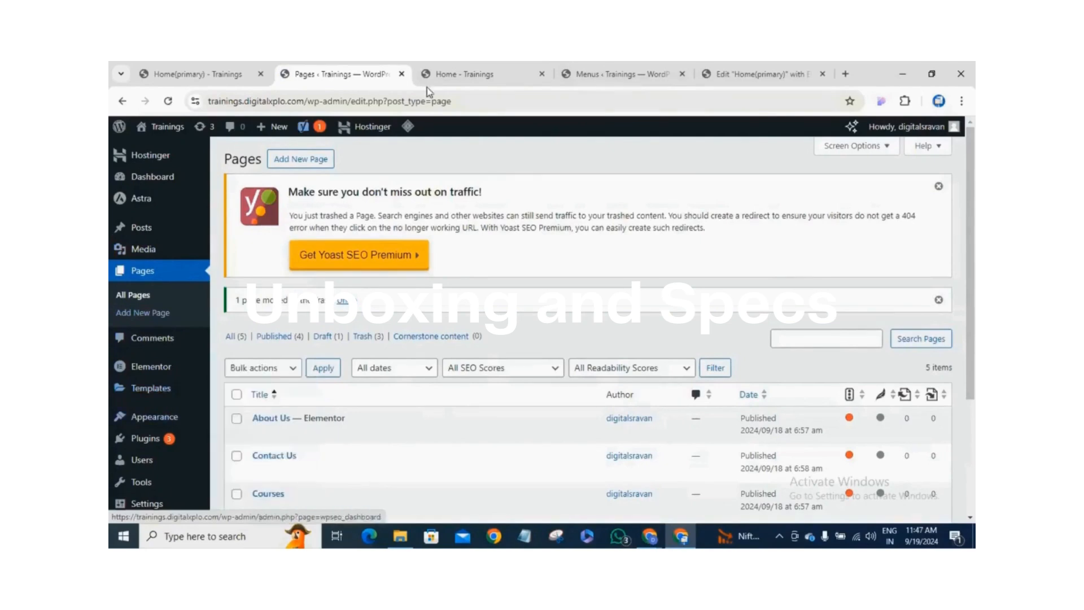
{"action": "left_click", "coordinate": [483, 71]}
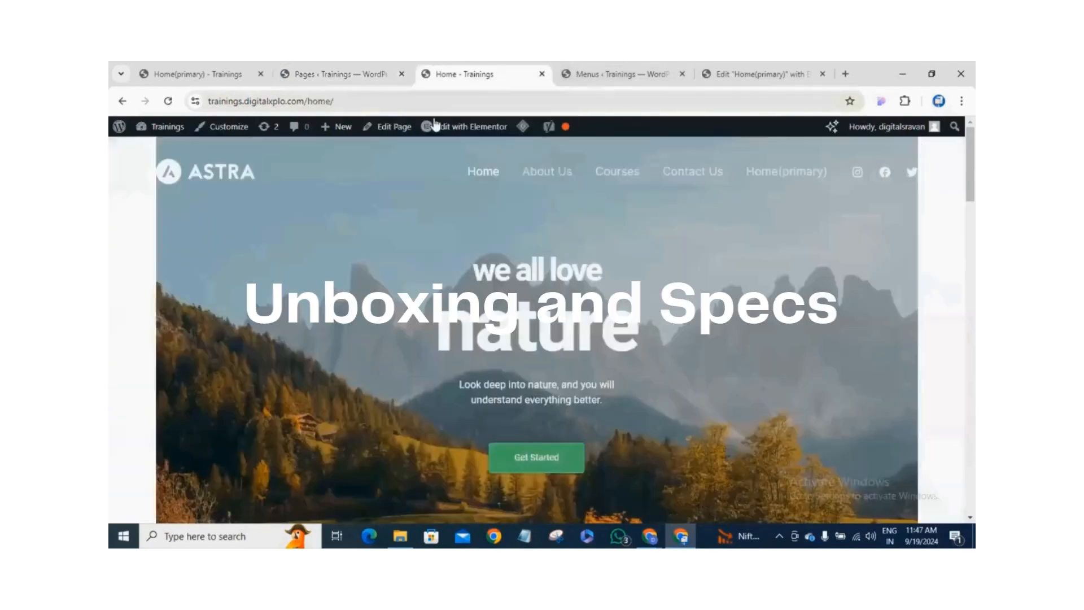
- Reload the live homepage to confirm the old Home link is gone, then return to the Home(primary) tab
{"action": "left_click", "coordinate": [169, 101]}
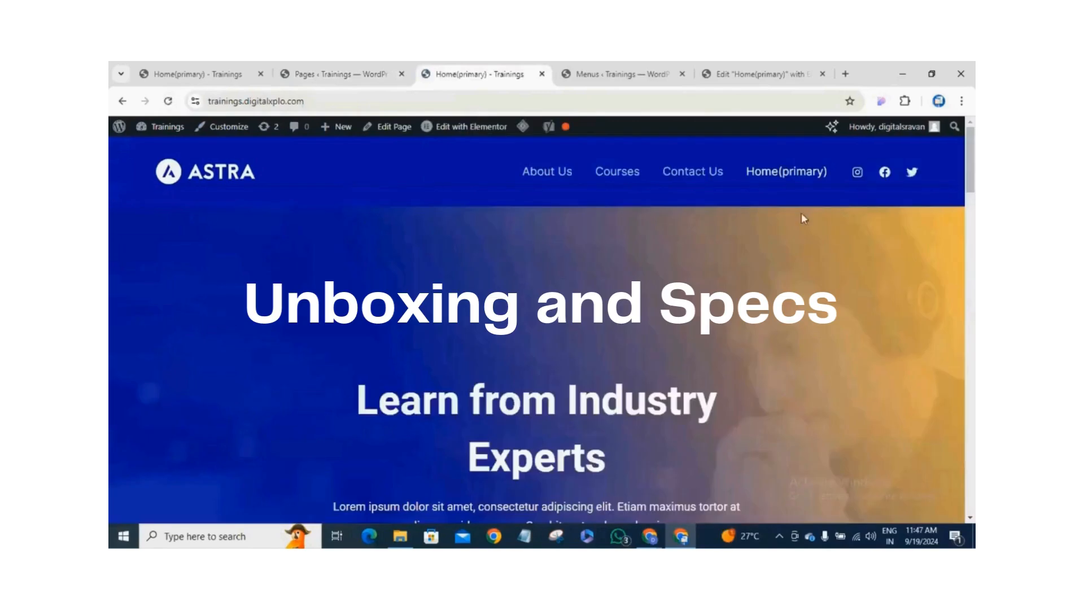
{"action": "scroll", "coordinate": [741, 271], "scroll_direction": "down", "scroll_amount": 3}
{"action": "scroll", "coordinate": [740, 272], "scroll_direction": "up", "scroll_amount": 3}
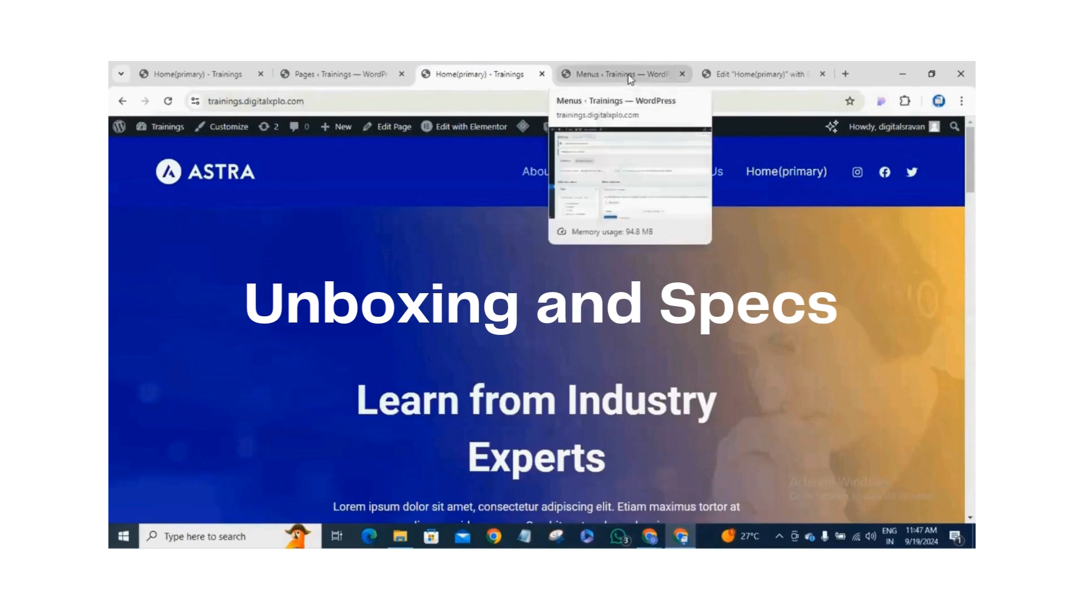
{"action": "left_click", "coordinate": [310, 63]}
{"action": "left_click", "coordinate": [219, 67]}
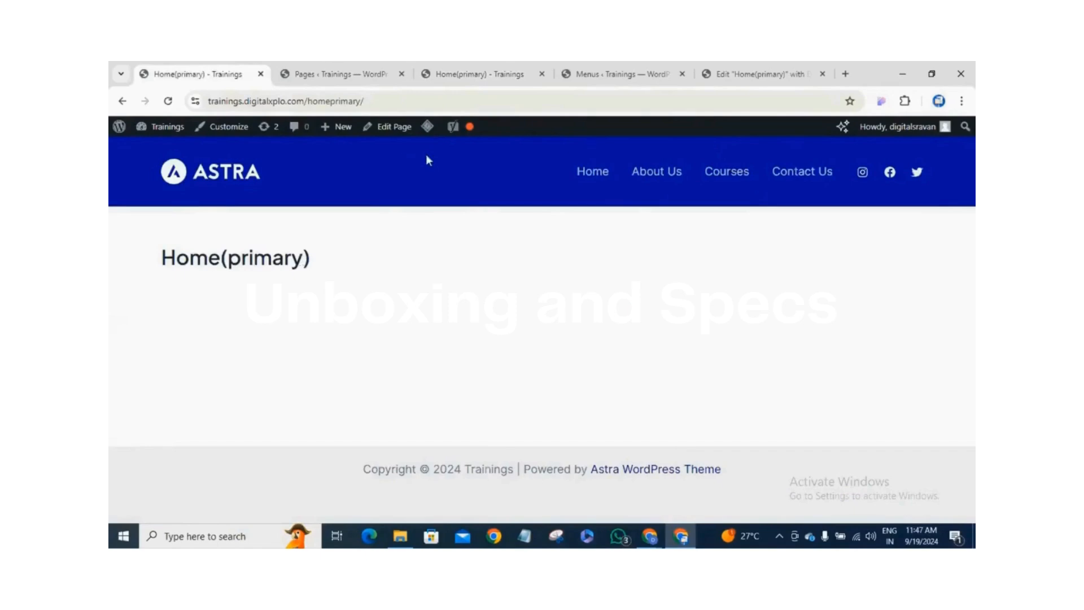
- Shorten the Home(primary) page title to 'Home', save it, and go back to the live site
{"action": "left_click", "coordinate": [399, 129]}
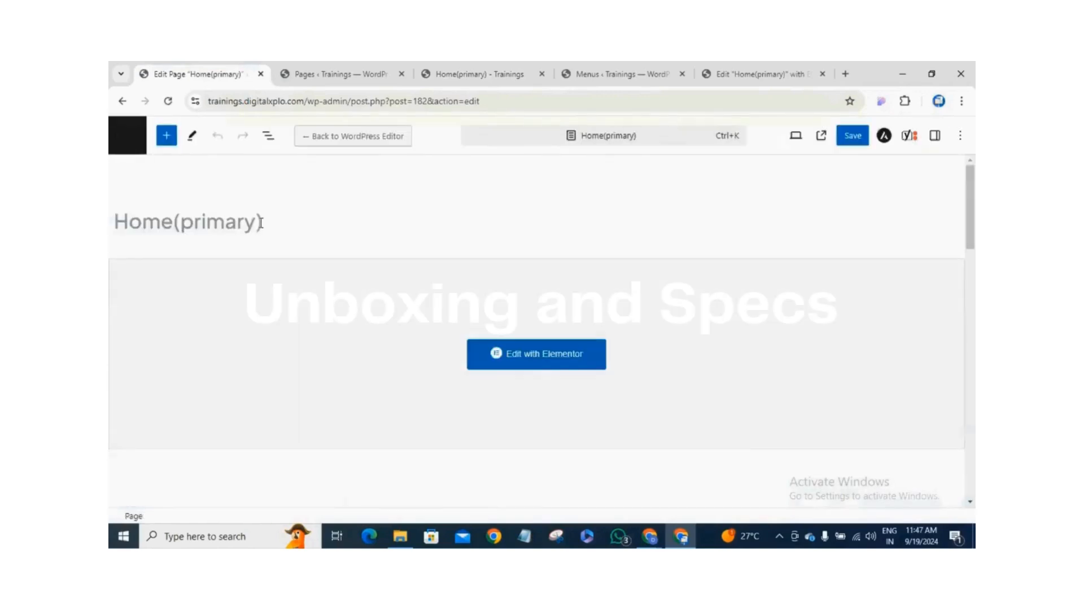
{"action": "left_click", "coordinate": [261, 222]}
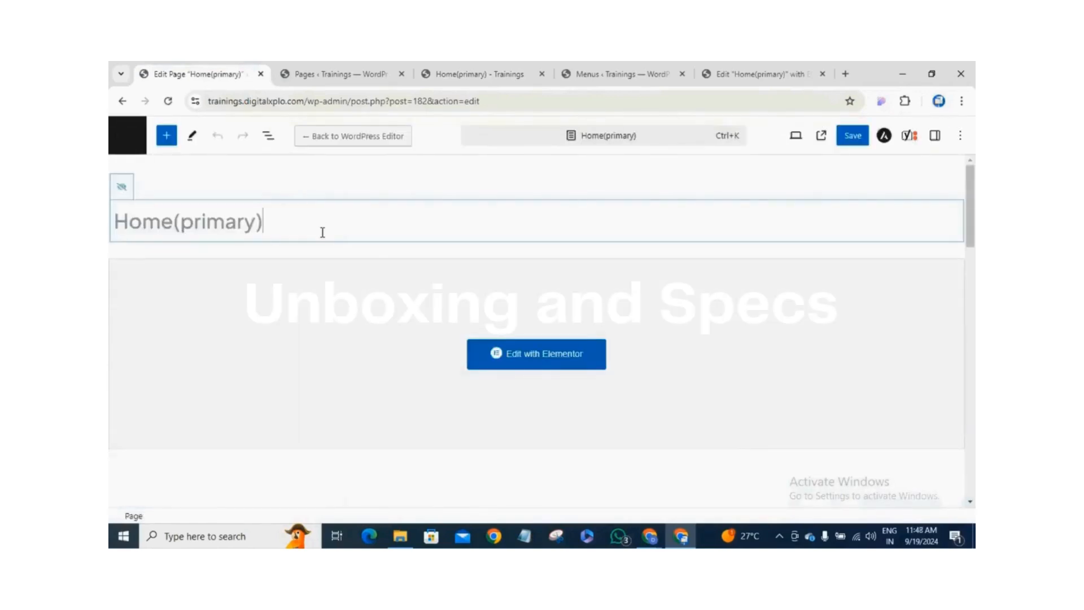
{"action": "key", "text": "BackSpace"}
{"action": "key", "text": "BackSpace"}
{"action": "key", "text": "BackSpace"}
{"action": "key", "text": "BackSpace"}
{"action": "key", "text": "BackSpace"}
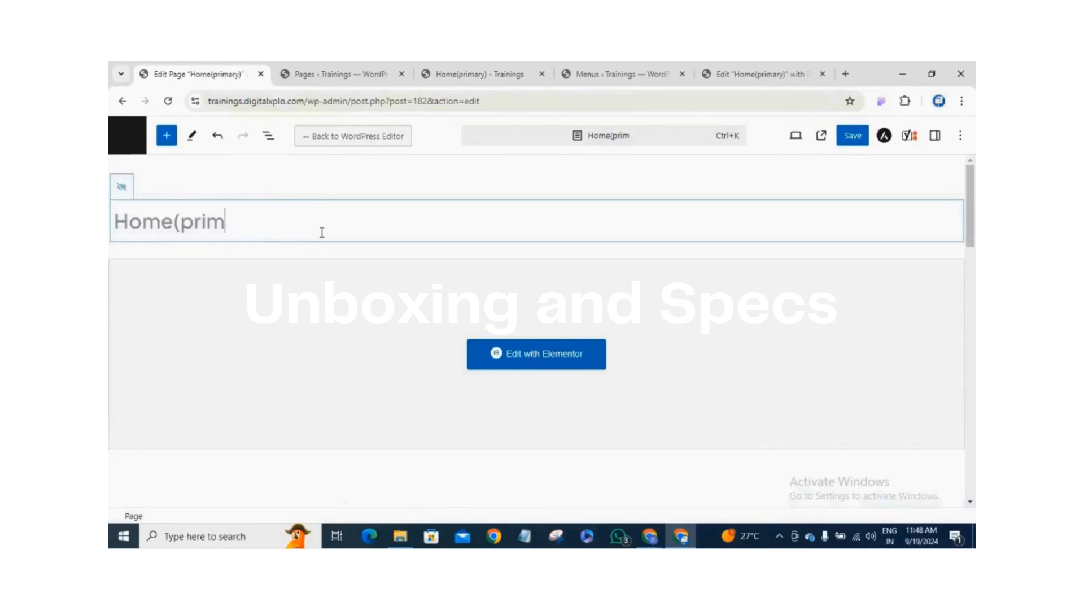
{"action": "key", "text": "BackSpace"}
{"action": "key", "text": "BackSpace"}
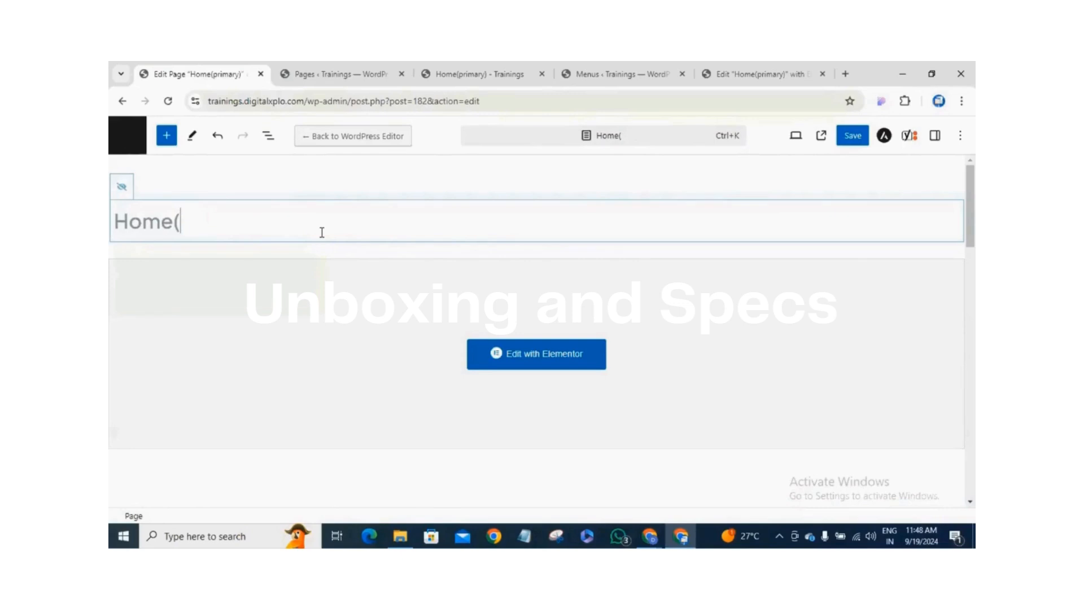
{"action": "left_click", "coordinate": [852, 137]}
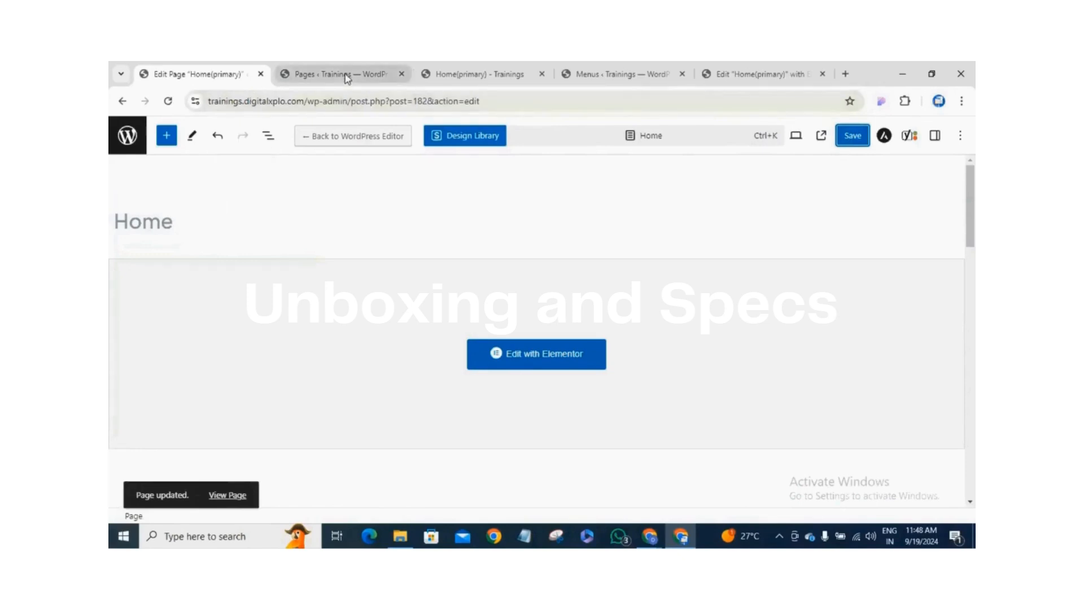
{"action": "left_click", "coordinate": [121, 103]}
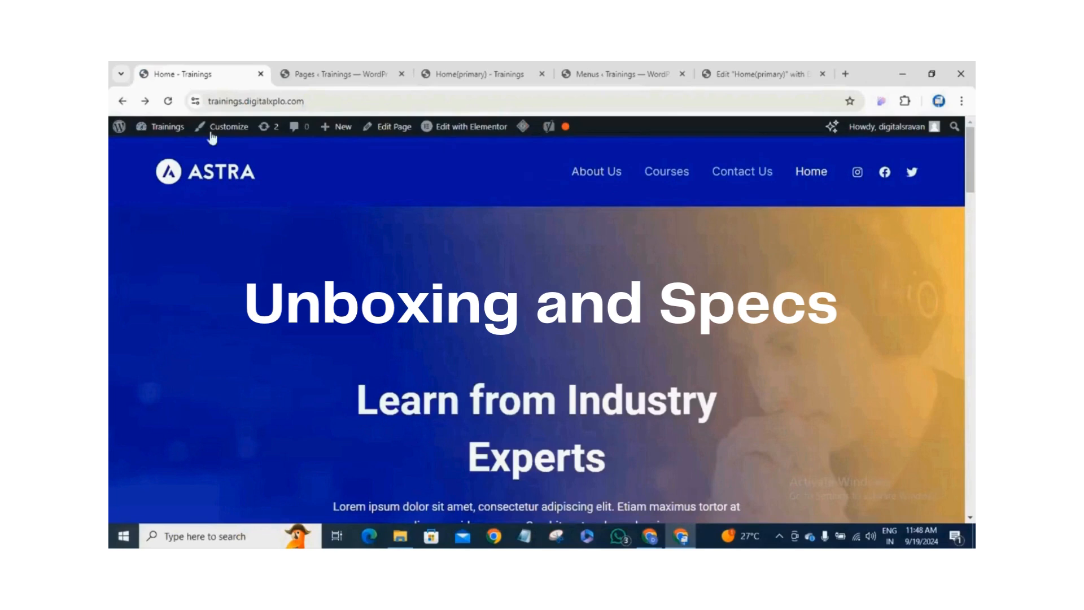
- Open Appearance > Menus in a new admin tab, closing the stray Themes tab
{"action": "middle_click", "coordinate": [164, 146]}
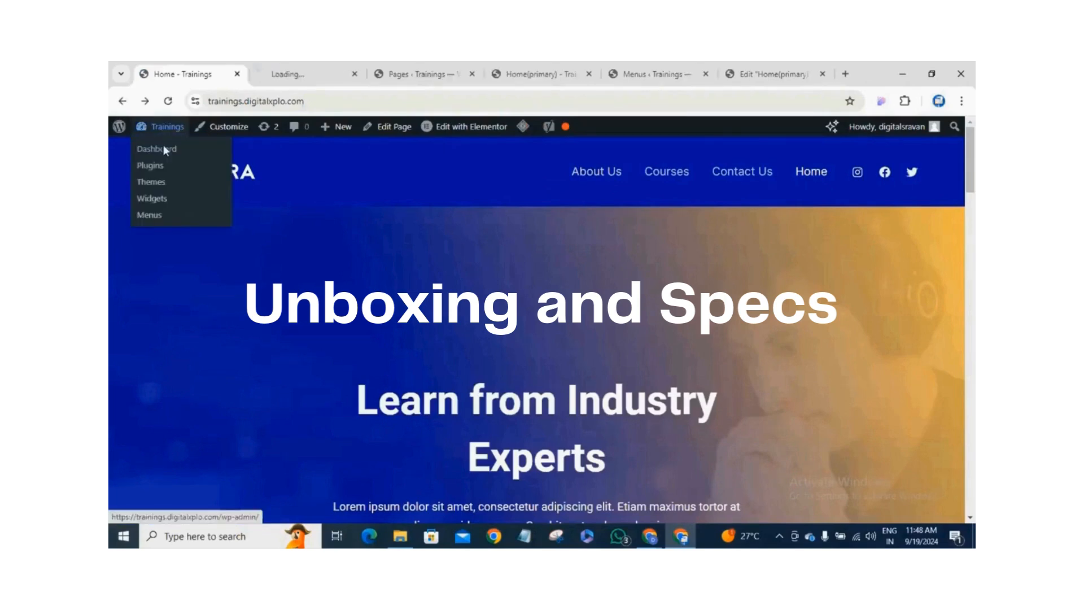
{"action": "left_click", "coordinate": [292, 76]}
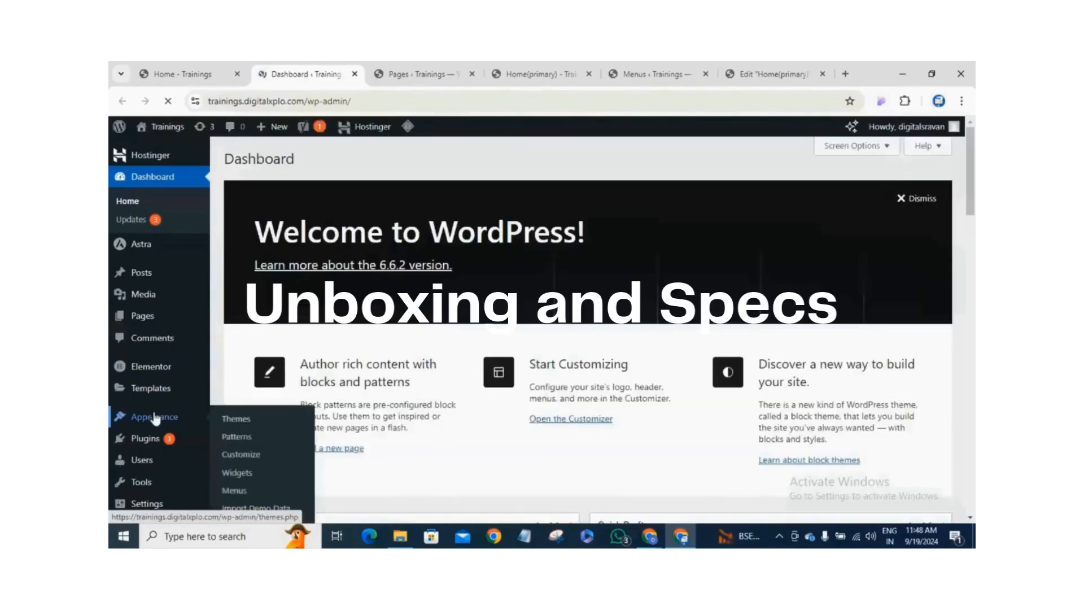
{"action": "middle_click", "coordinate": [195, 419]}
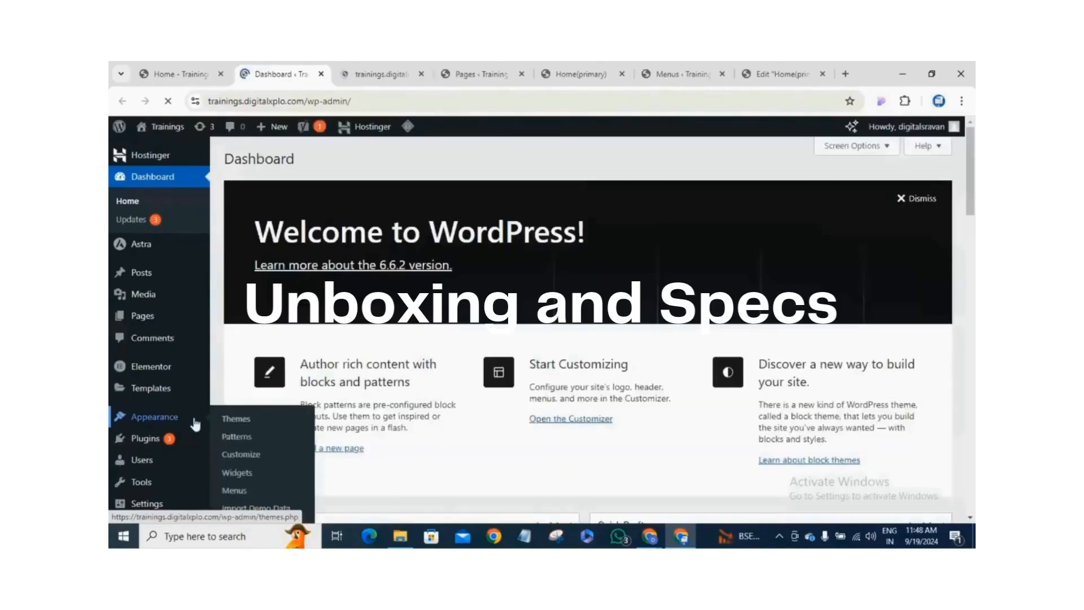
{"action": "middle_click", "coordinate": [245, 439]}
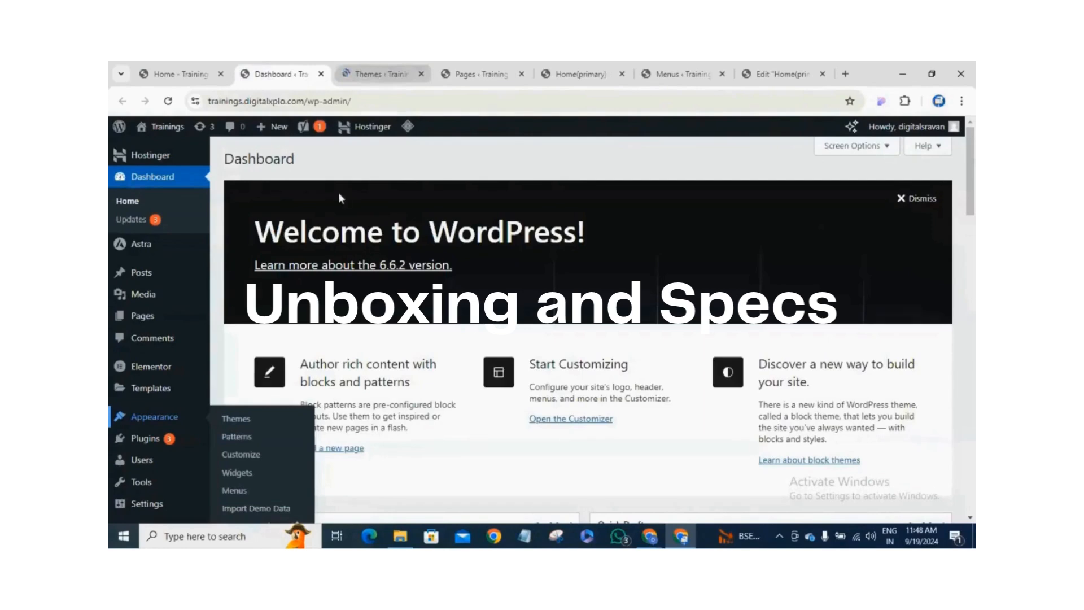
{"action": "scroll", "coordinate": [431, 256], "scroll_direction": "down", "scroll_amount": 2}
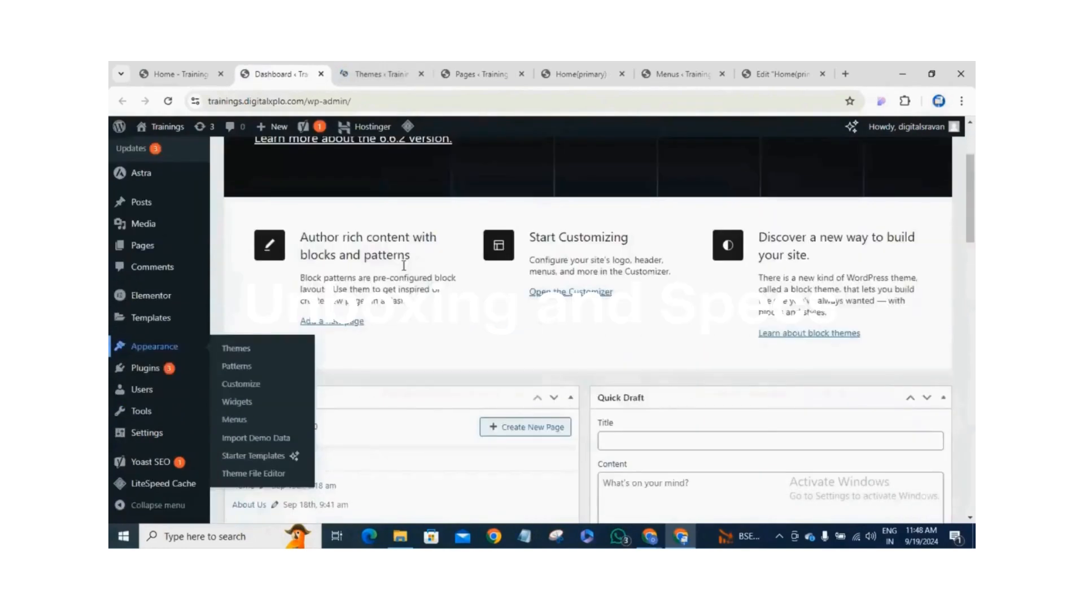
{"action": "middle_click", "coordinate": [239, 421]}
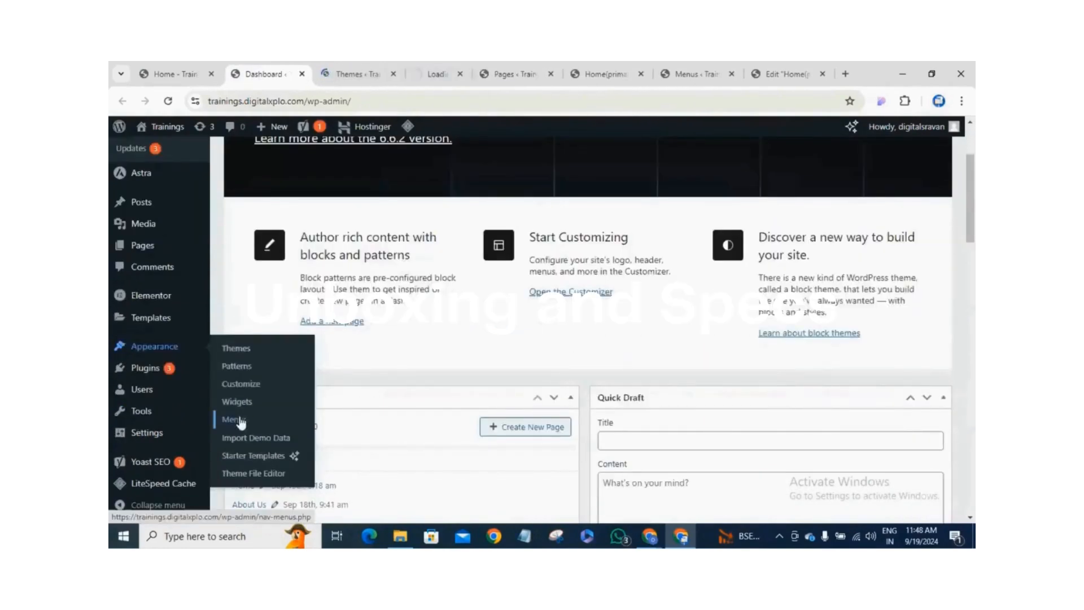
{"action": "left_click", "coordinate": [385, 74]}
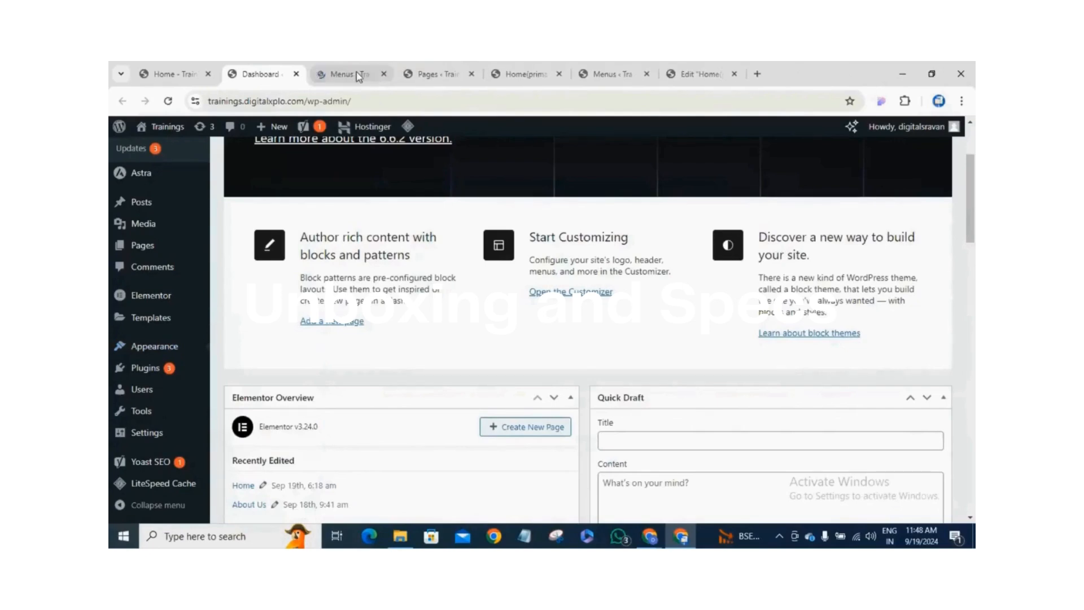
{"action": "left_click", "coordinate": [347, 75]}
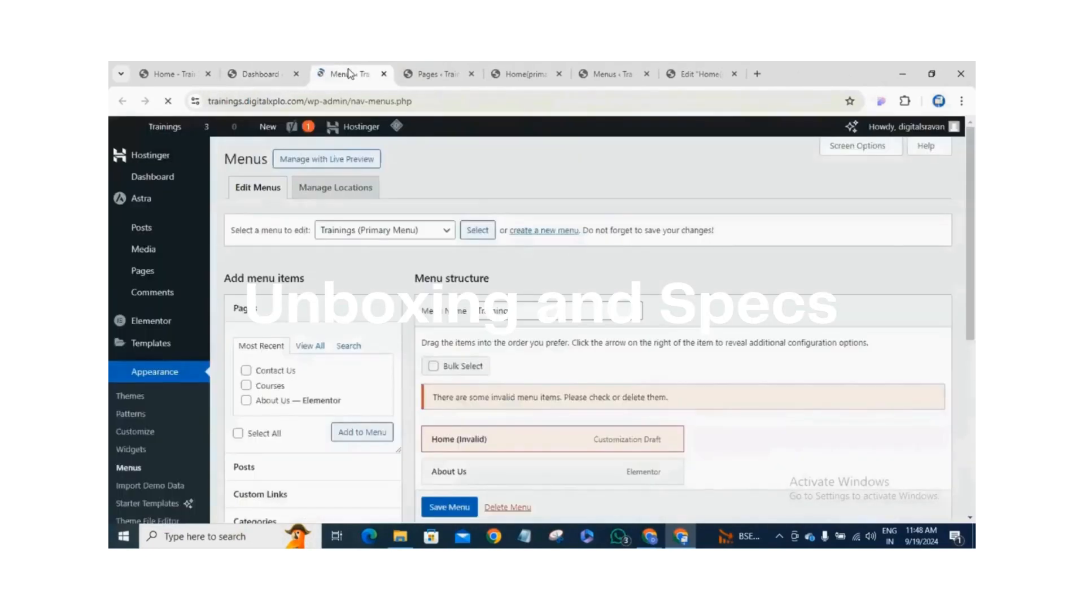
- Remove the Home (Invalid) item from the Trainings menu, drag Home to the top, and save the menu
{"action": "scroll", "coordinate": [564, 339], "scroll_direction": "down", "scroll_amount": 3}
{"action": "left_click", "coordinate": [673, 248]}
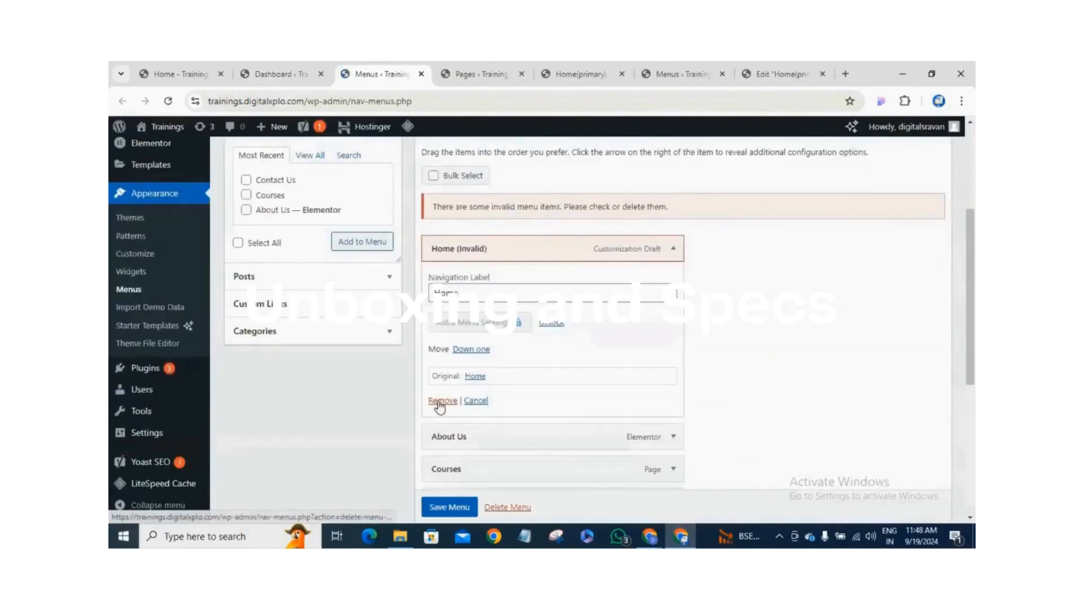
{"action": "left_click", "coordinate": [440, 401]}
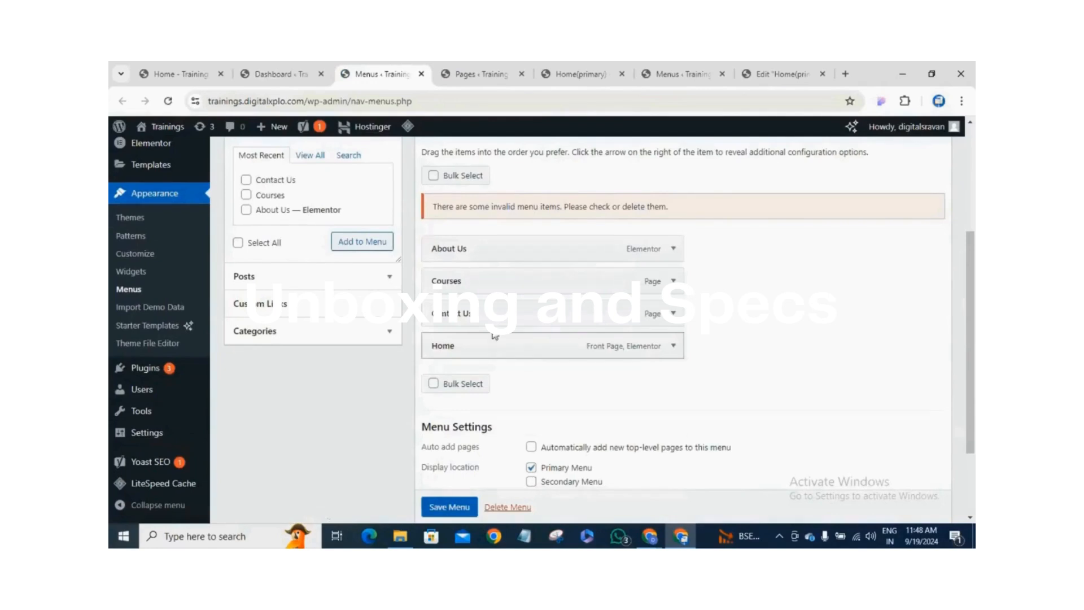
{"action": "left_click_drag", "start_coordinate": [495, 336], "coordinate": [491, 259]}
{"action": "scroll", "coordinate": [480, 395], "scroll_direction": "down", "scroll_amount": 2}
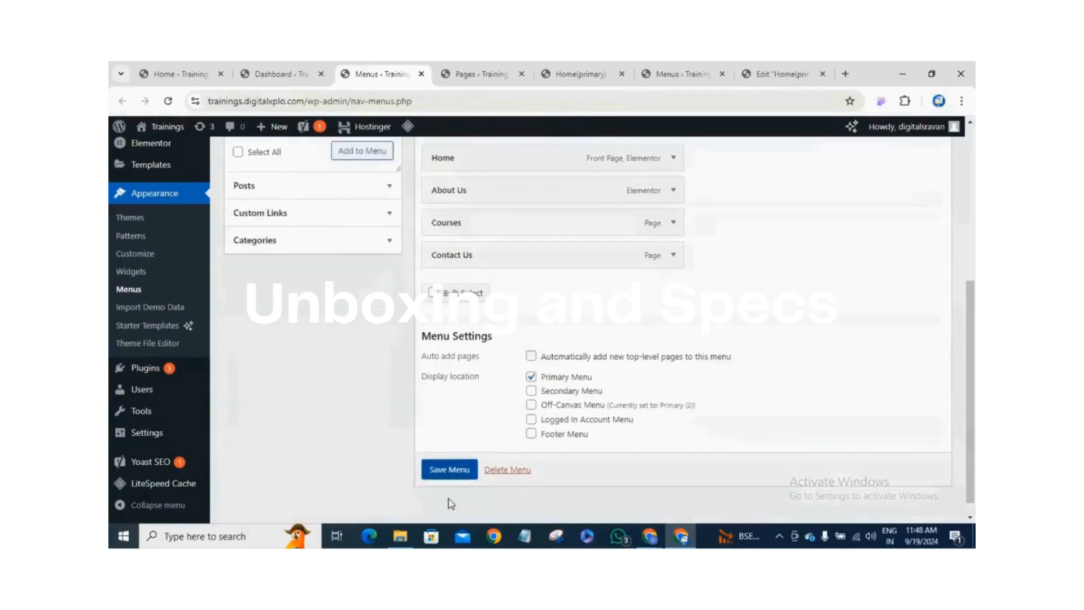
{"action": "left_click", "coordinate": [458, 473]}
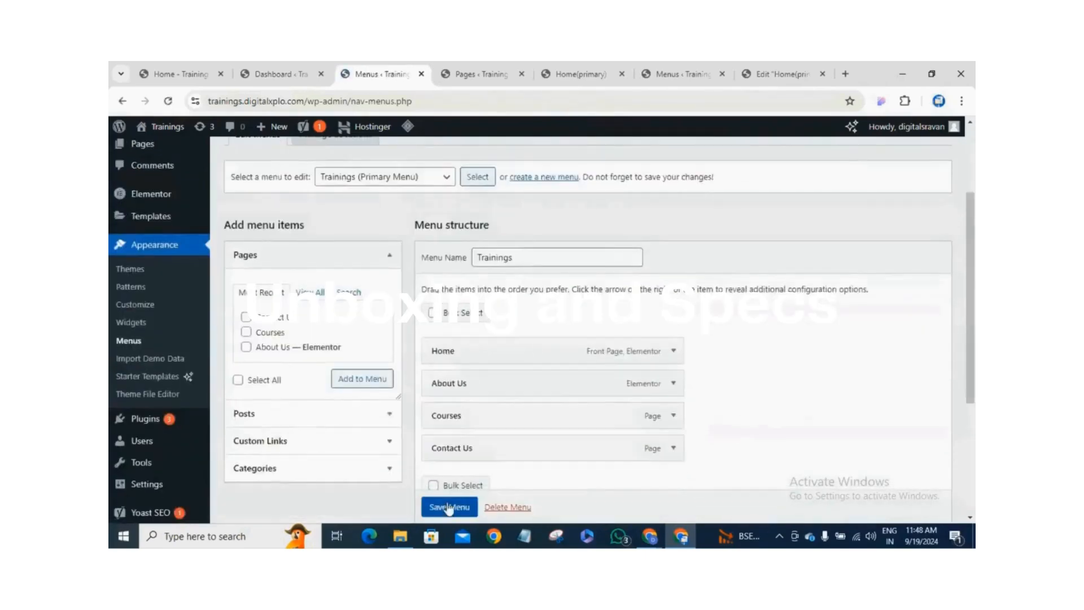
{"action": "left_click", "coordinate": [448, 507]}
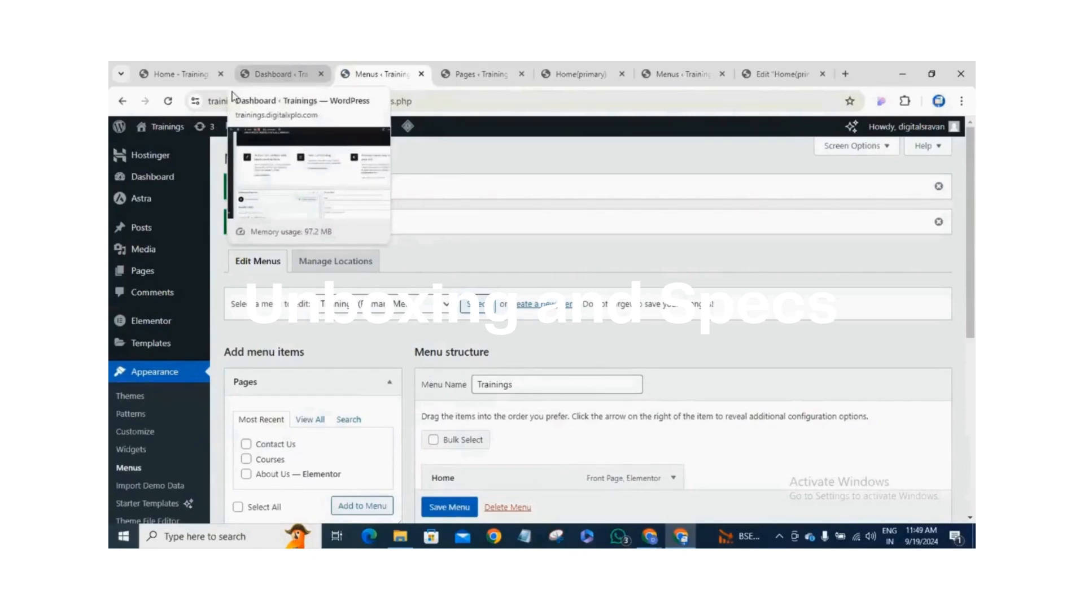
- Open the live site in a new tab and close the leftover Pages, Home(primary) and Menus tabs
{"action": "mouse_move", "coordinate": [164, 126]}
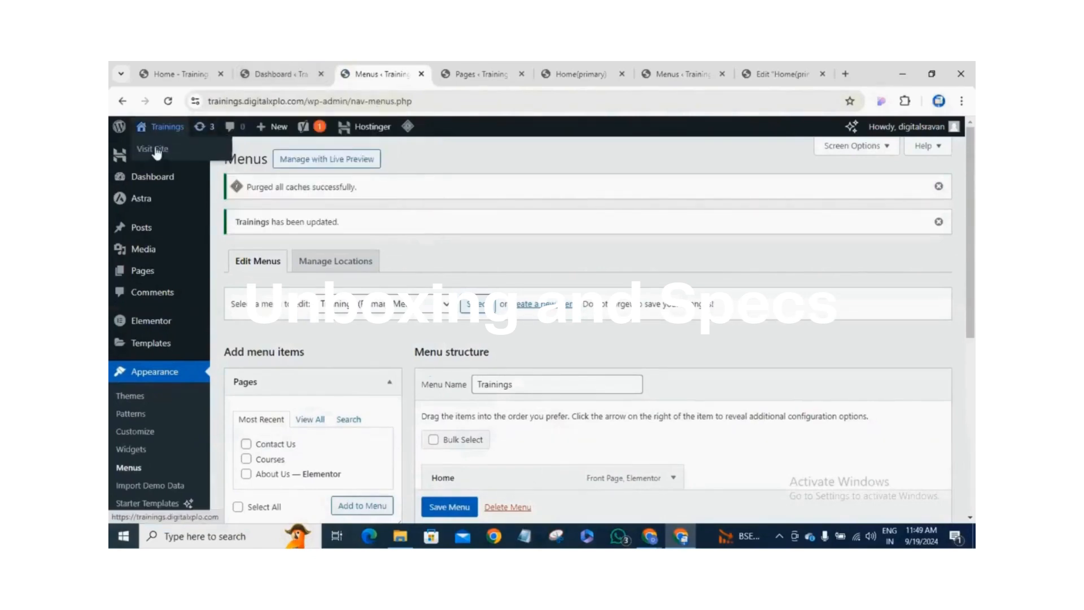
{"action": "middle_click", "coordinate": [157, 159]}
{"action": "left_click", "coordinate": [438, 78]}
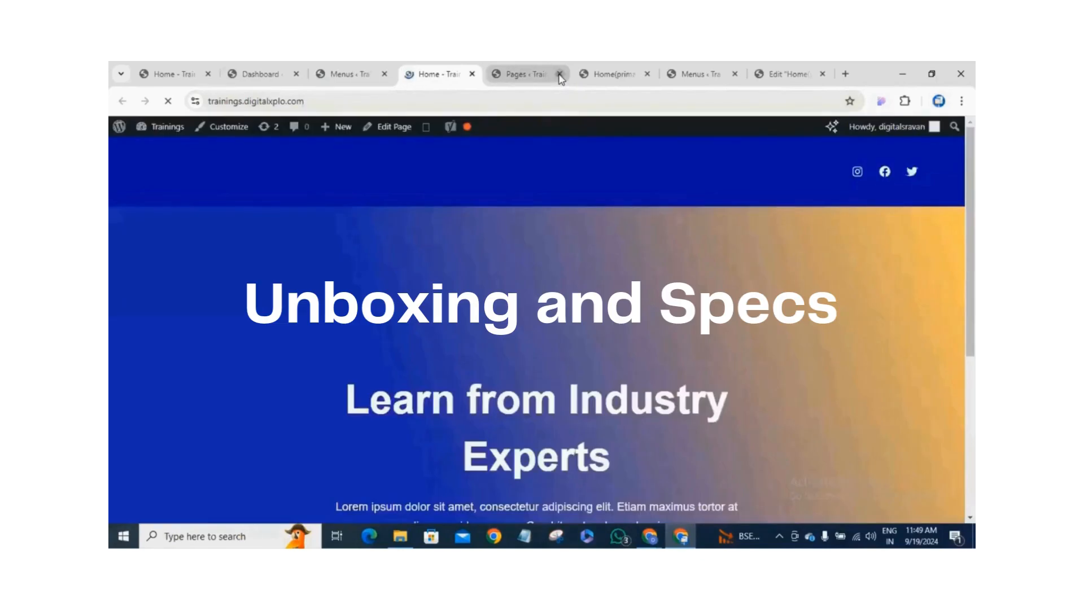
{"action": "left_click", "coordinate": [559, 75]}
{"action": "left_click", "coordinate": [560, 74]}
{"action": "left_click", "coordinate": [560, 74]}
{"action": "left_click", "coordinate": [559, 74]}
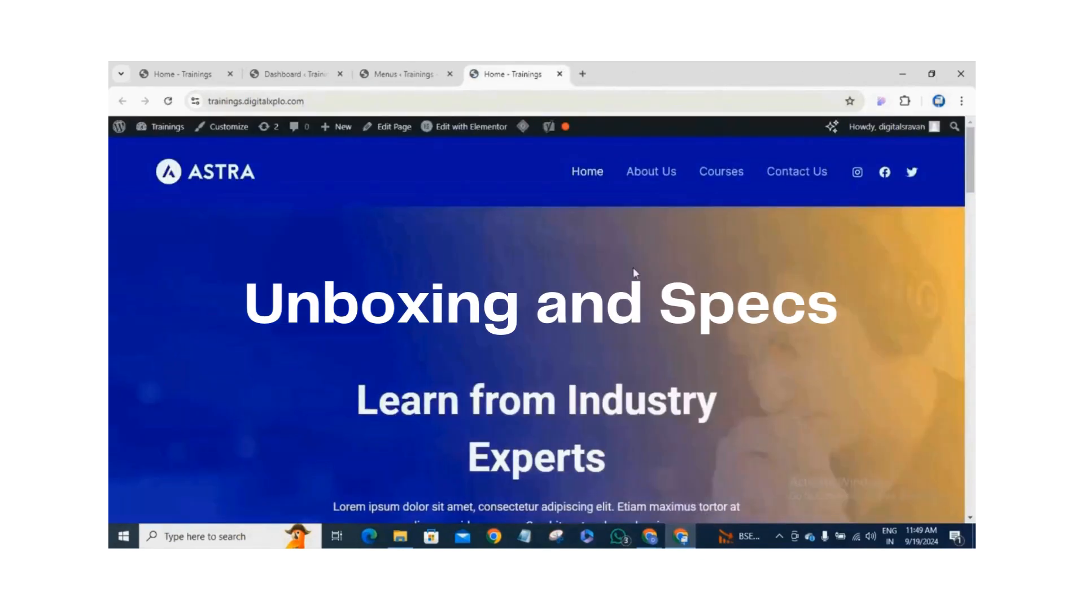
- Review the homepage with Home first in its menu and open it in Elementor
{"action": "scroll", "coordinate": [633, 266], "scroll_direction": "down", "scroll_amount": 10}
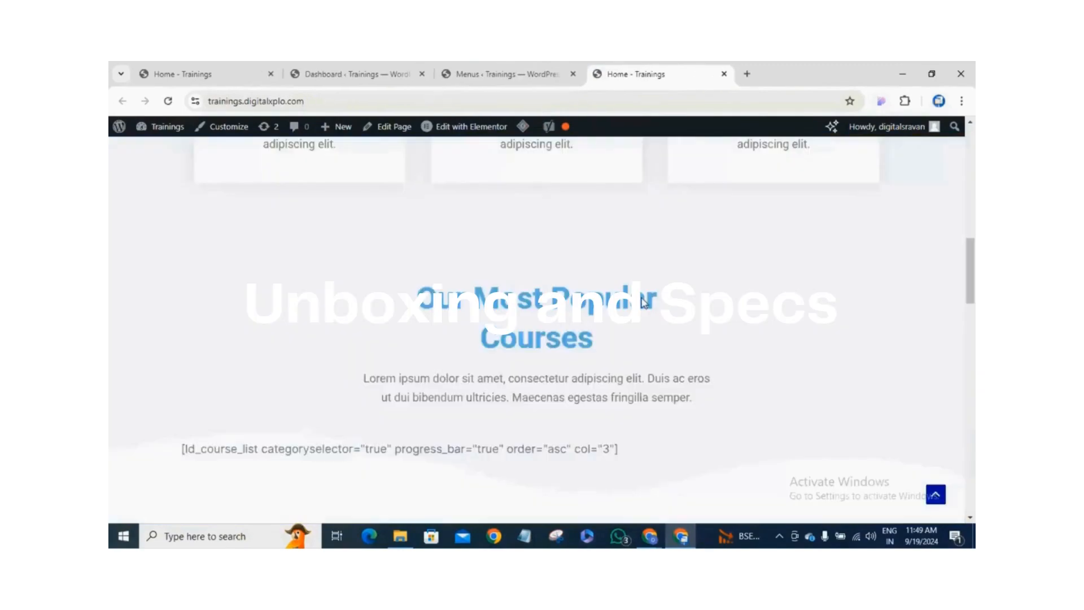
{"action": "scroll", "coordinate": [643, 303], "scroll_direction": "down", "scroll_amount": 6}
{"action": "scroll", "coordinate": [646, 316], "scroll_direction": "down", "scroll_amount": 10}
{"action": "scroll", "coordinate": [646, 315], "scroll_direction": "up", "scroll_amount": 15}
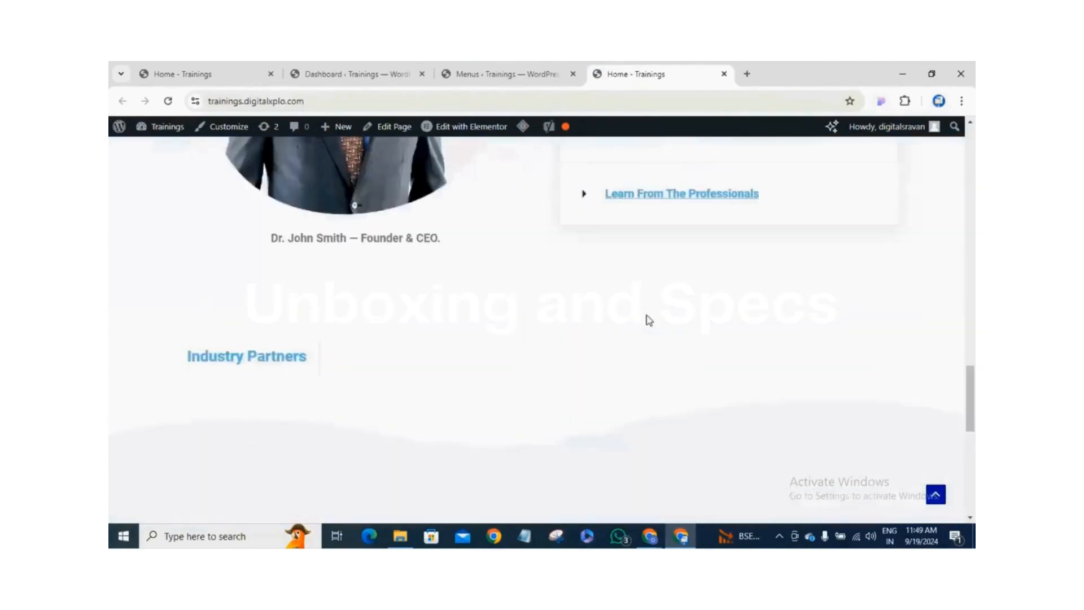
{"action": "scroll", "coordinate": [648, 311], "scroll_direction": "up", "scroll_amount": 8}
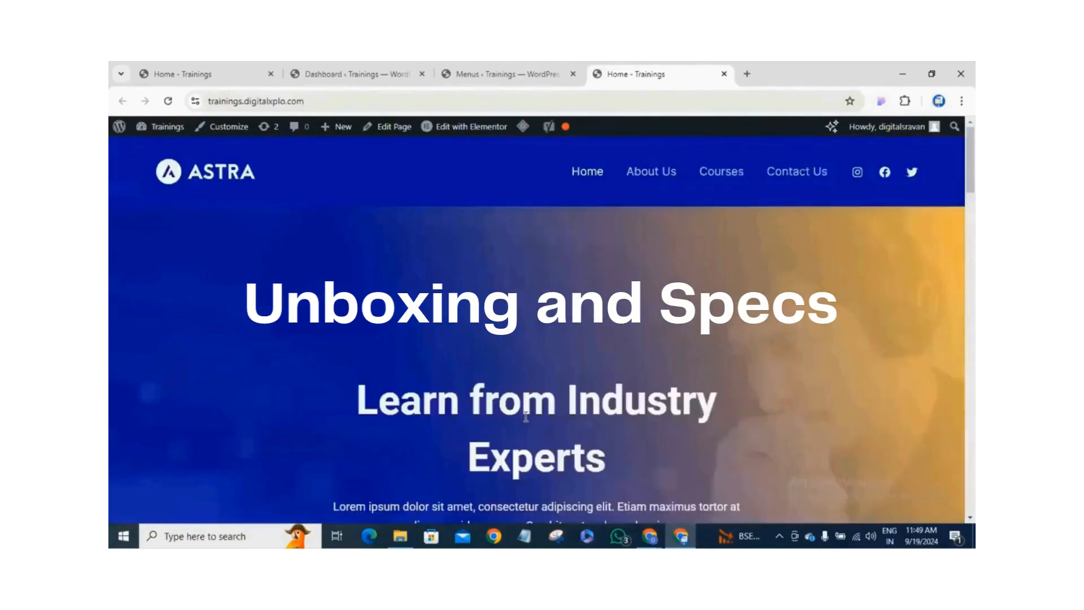
{"action": "scroll", "coordinate": [590, 354], "scroll_direction": "down", "scroll_amount": 3}
{"action": "scroll", "coordinate": [591, 354], "scroll_direction": "up", "scroll_amount": 3}
{"action": "left_click", "coordinate": [474, 131]}
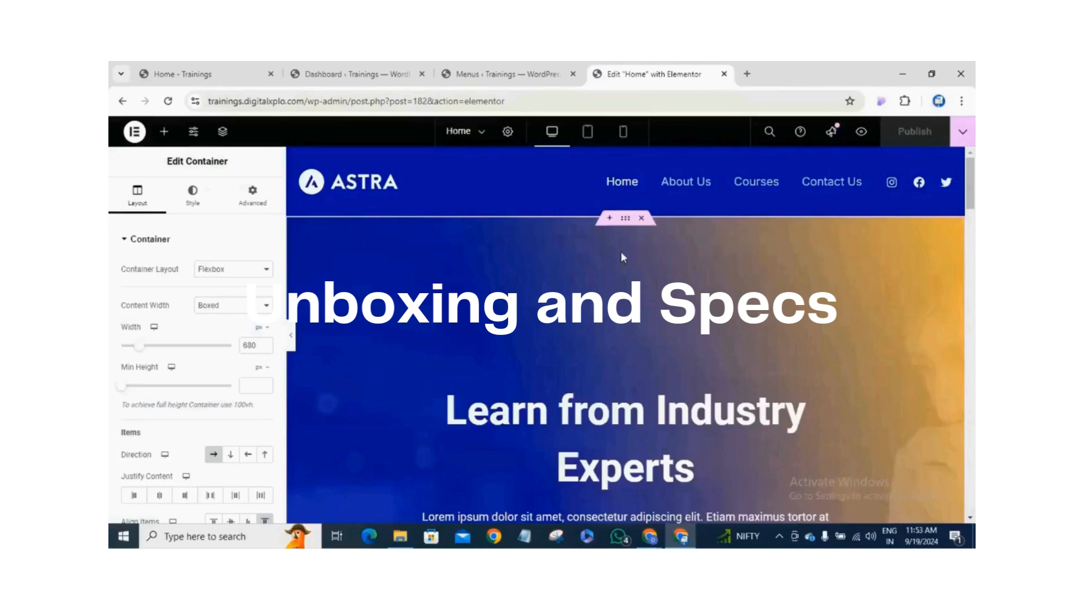
- Replace the hero image box title 'Learn from Industry Experts' with 'Digital Marketing Training'
{"action": "scroll", "coordinate": [622, 368], "scroll_direction": "down", "scroll_amount": 2}
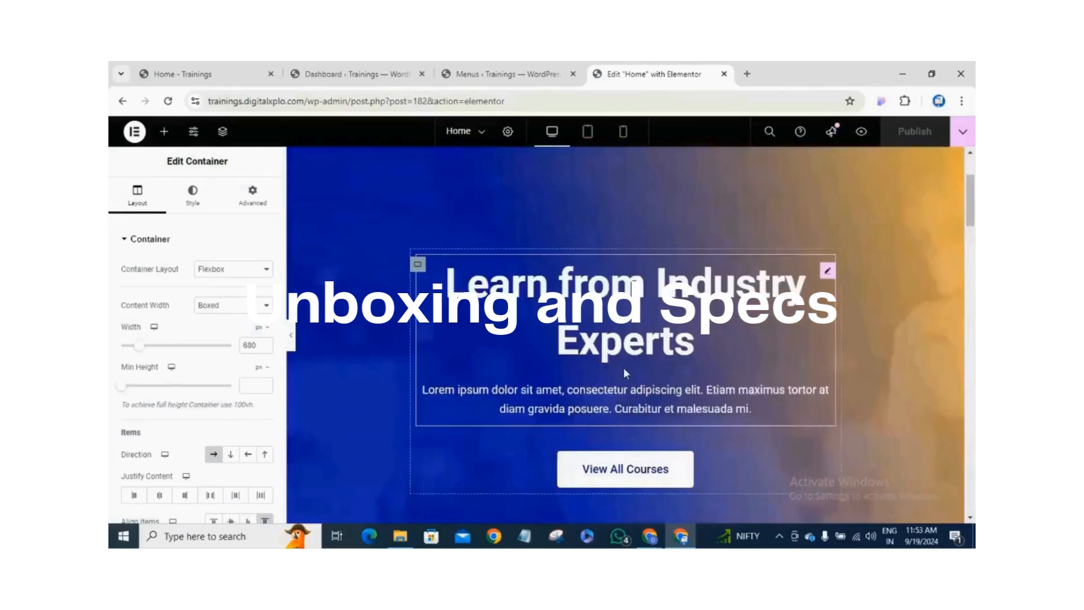
{"action": "scroll", "coordinate": [623, 368], "scroll_direction": "up", "scroll_amount": 2}
{"action": "scroll", "coordinate": [584, 356], "scroll_direction": "down", "scroll_amount": 2}
{"action": "scroll", "coordinate": [643, 289], "scroll_direction": "up", "scroll_amount": 2}
{"action": "scroll", "coordinate": [603, 310], "scroll_direction": "down", "scroll_amount": 2}
{"action": "left_click", "coordinate": [696, 341]}
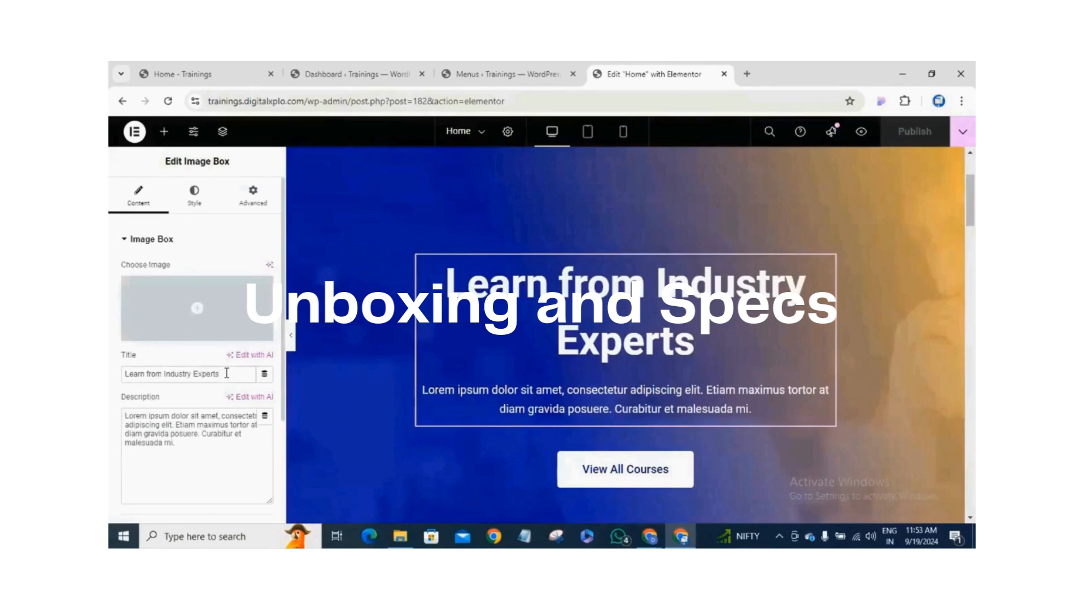
{"action": "left_click_drag", "start_coordinate": [226, 373], "coordinate": [120, 377]}
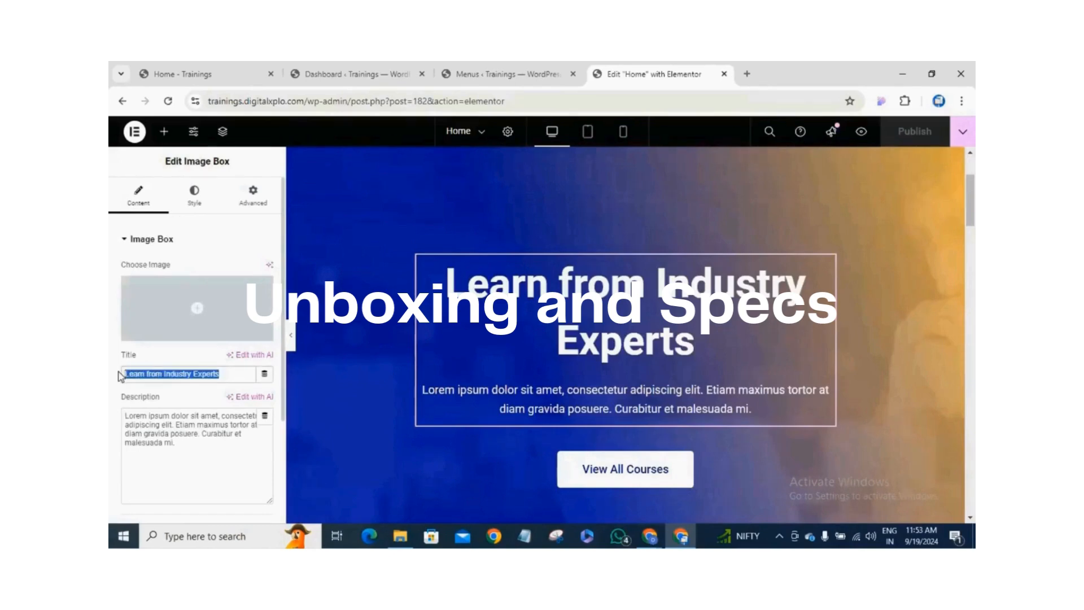
{"action": "type", "text": "Digital"}
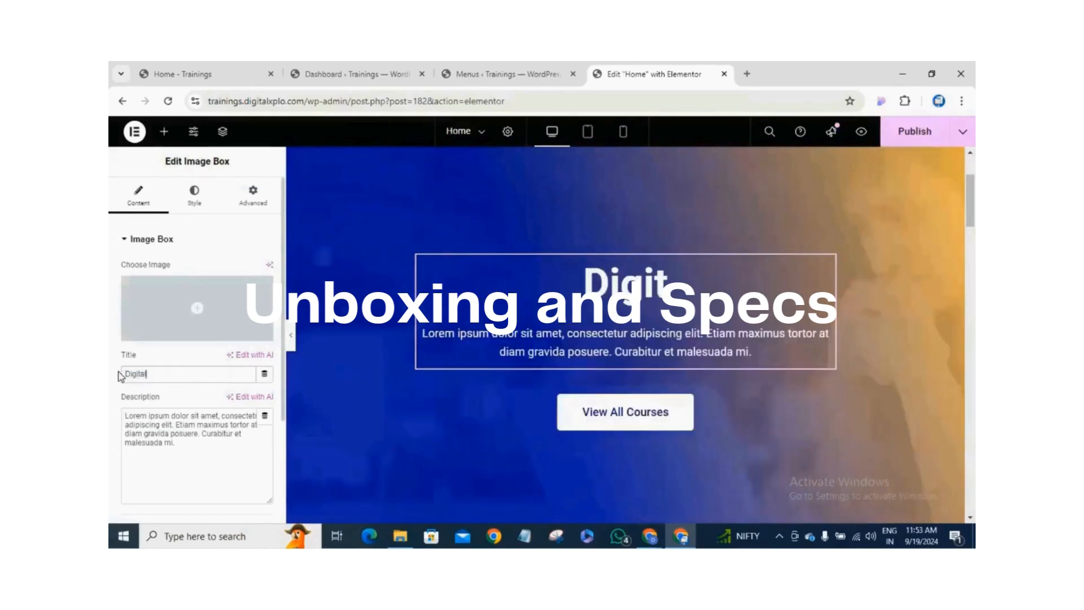
{"action": "type", "text": " Marke"}
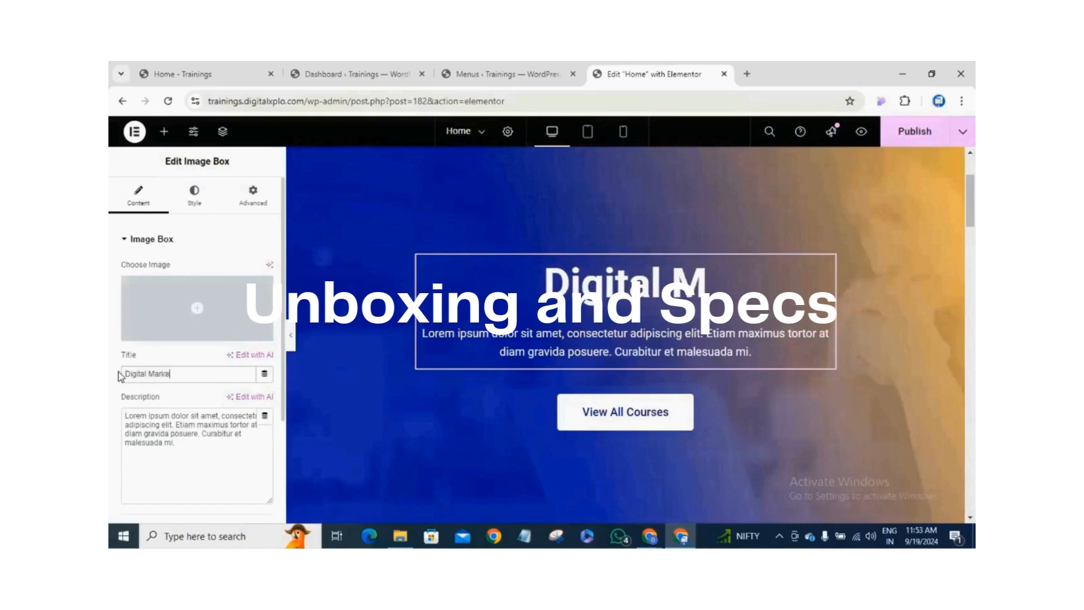
{"action": "type", "text": "ting Training"}
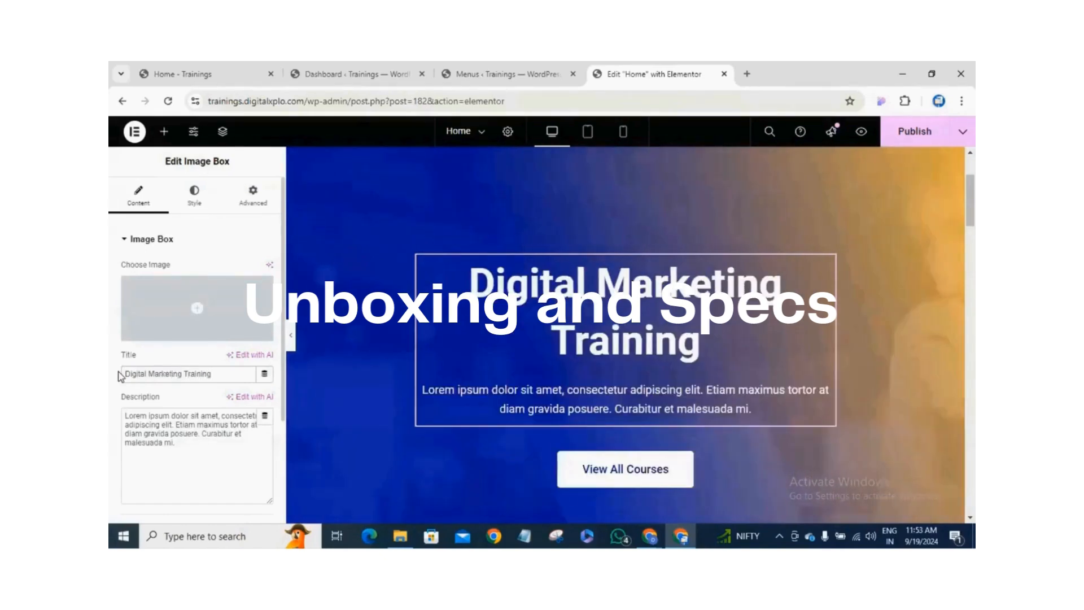
{"action": "scroll", "coordinate": [457, 438], "scroll_direction": "down", "scroll_amount": 5}
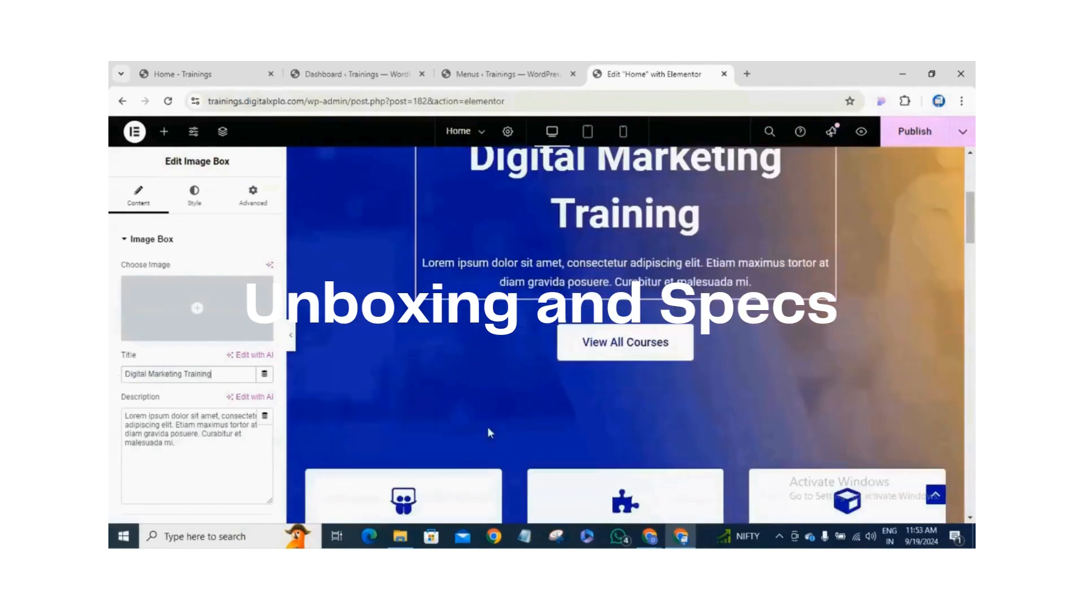
- Retitle the Actionable Training box 'Seo' and the Interesting Quizzes box 'Social Media'
{"action": "left_click", "coordinate": [404, 425]}
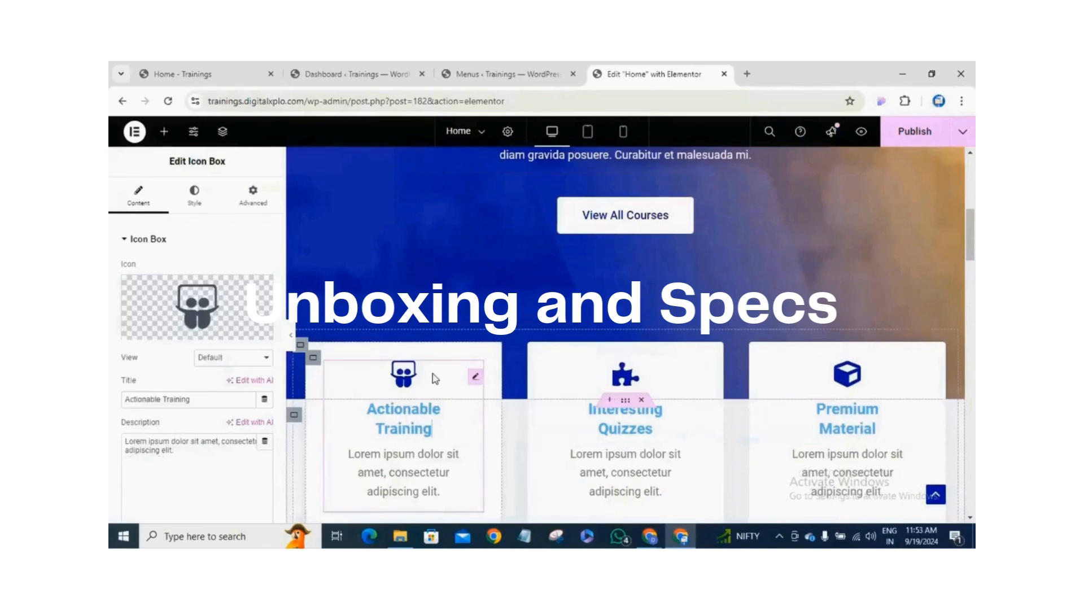
{"action": "left_click_drag", "start_coordinate": [211, 400], "coordinate": [109, 399]}
{"action": "type", "text": "Seo"}
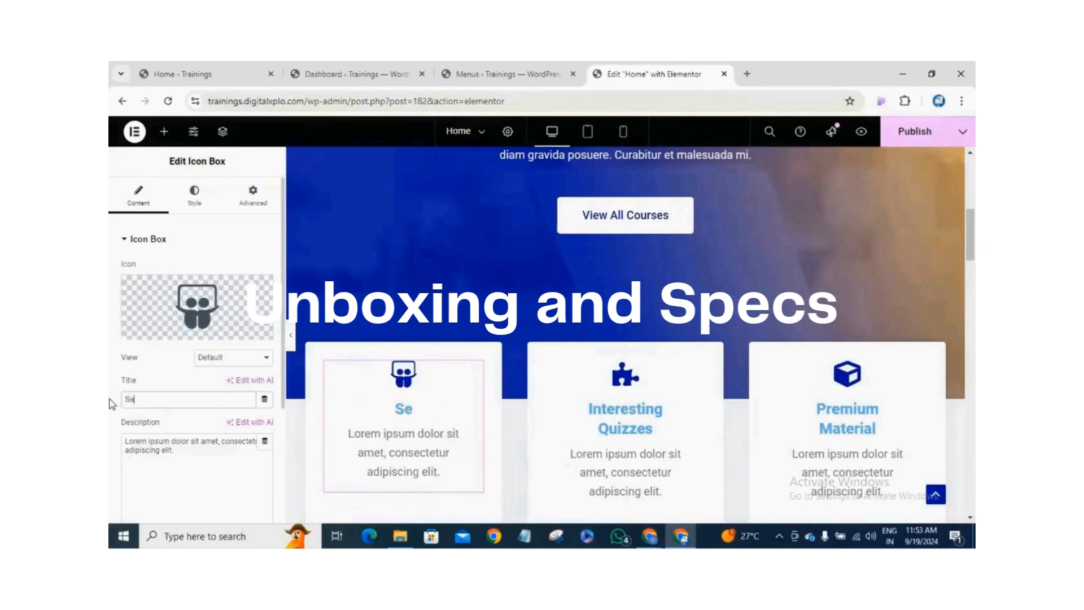
{"action": "left_click", "coordinate": [622, 419]}
{"action": "left_click_drag", "start_coordinate": [202, 398], "coordinate": [111, 402]}
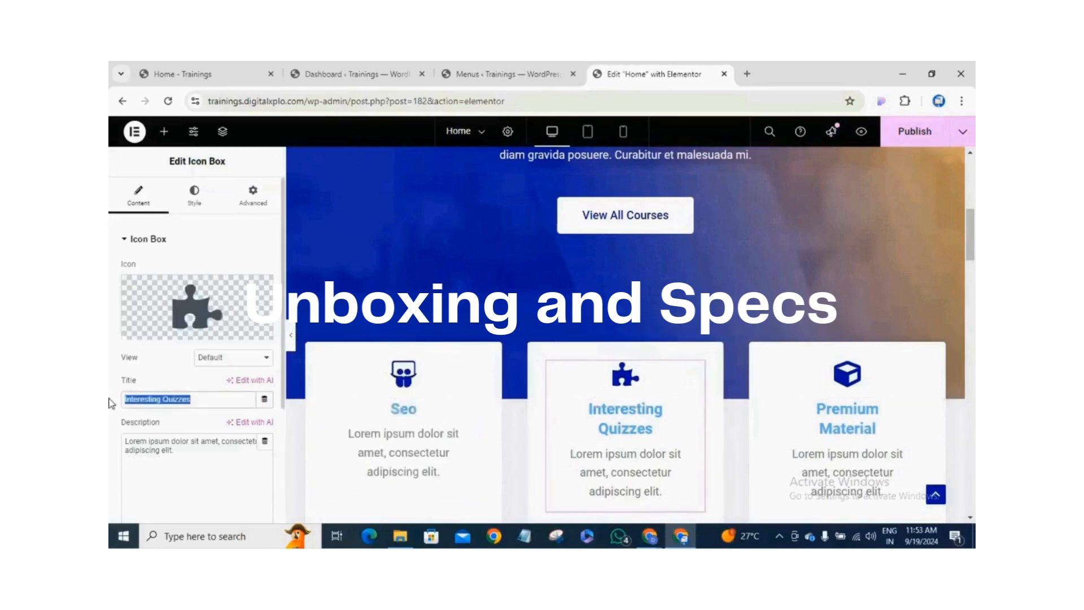
{"action": "key", "text": "BackSpace"}
{"action": "type", "text": "So"}
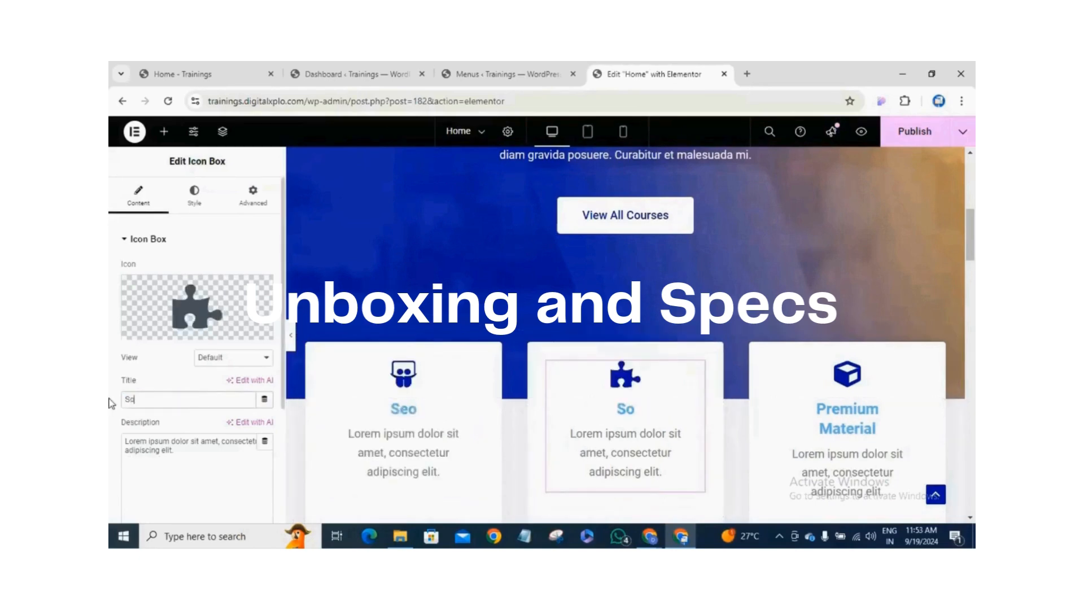
{"action": "type", "text": "cial Me"}
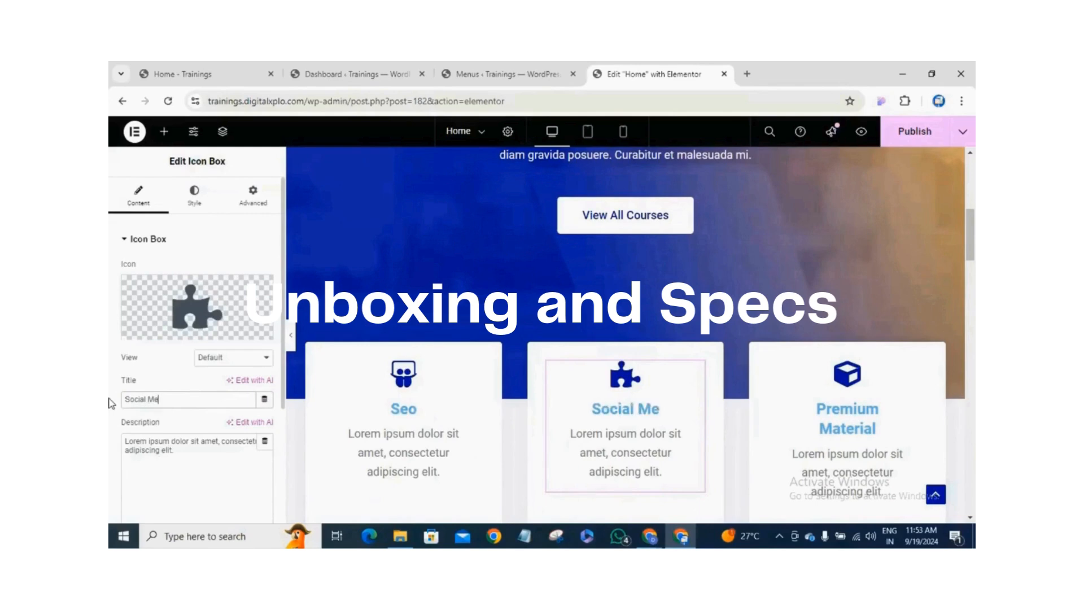
{"action": "type", "text": "dia"}
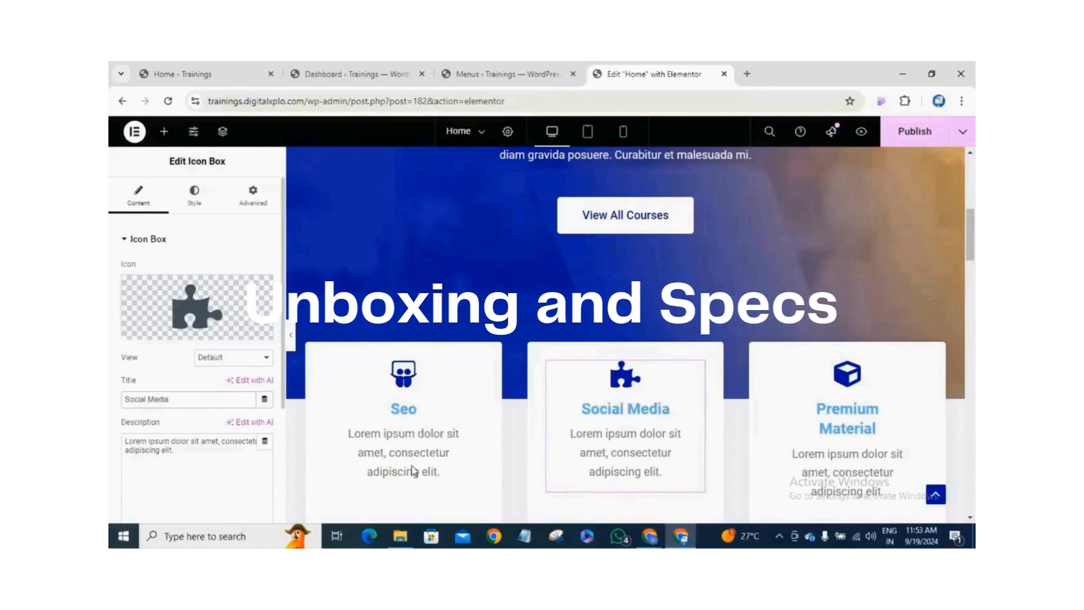
- Retitle the Premium Material feature box 'Content Writing'
{"action": "left_click", "coordinate": [861, 422]}
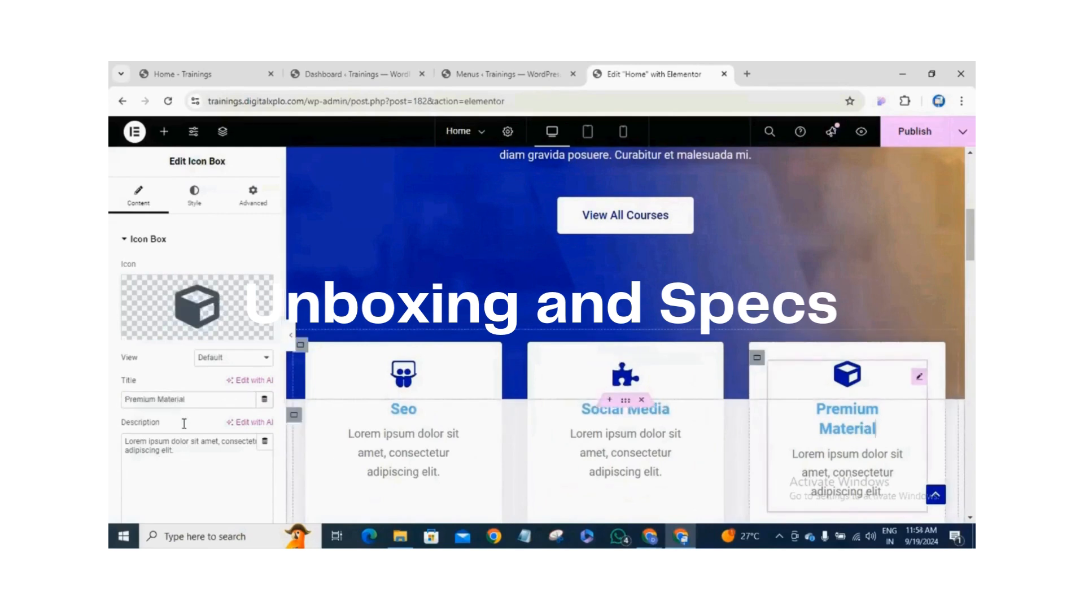
{"action": "left_click_drag", "start_coordinate": [187, 400], "coordinate": [123, 401]}
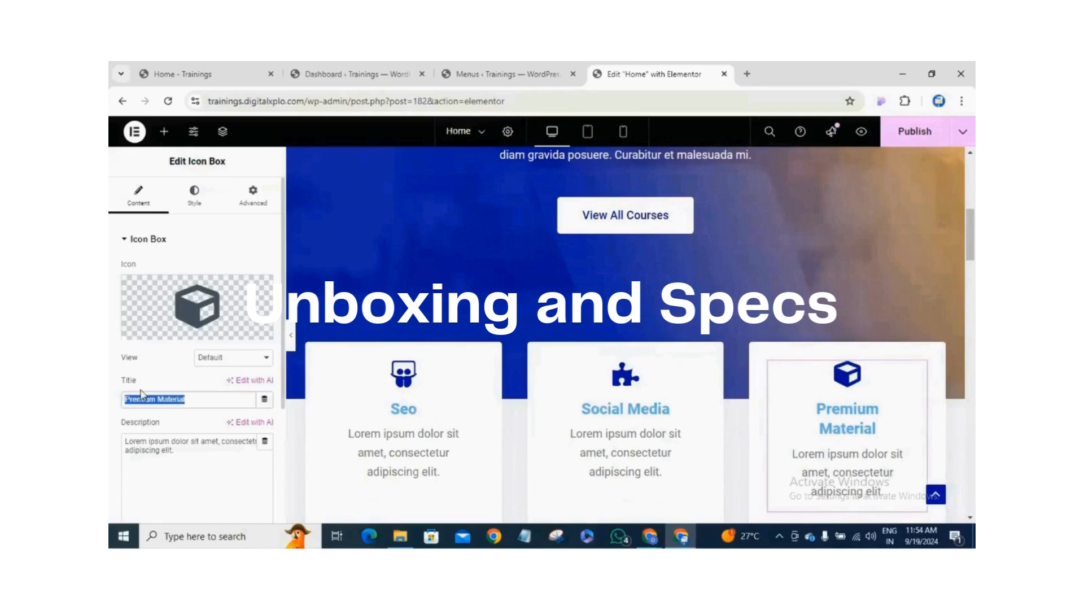
{"action": "type", "text": "E"}
{"action": "key", "text": "BackSpace"}
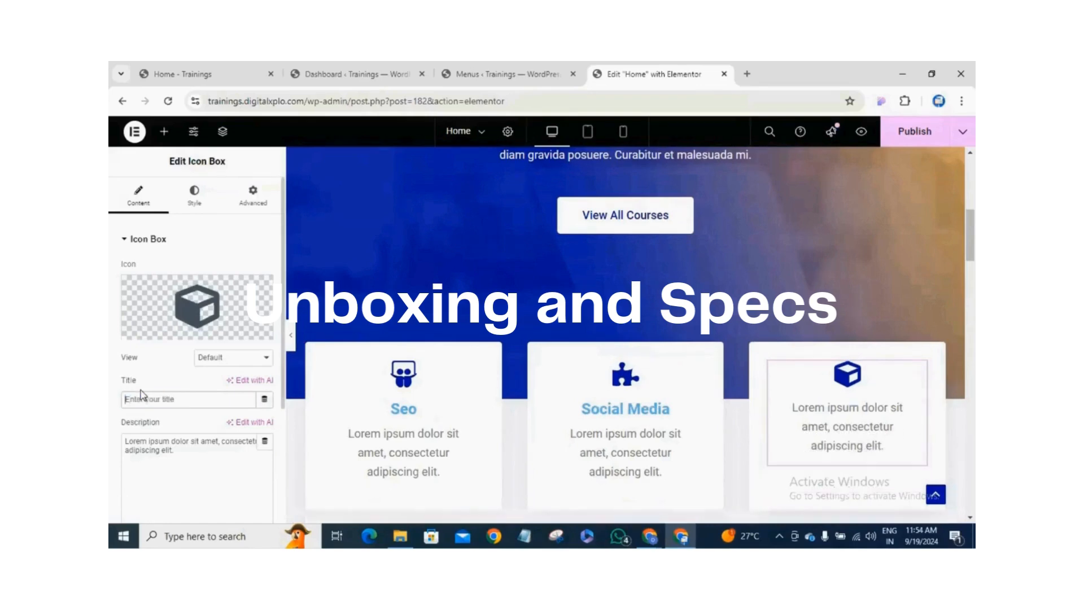
{"action": "type", "text": "Cont"}
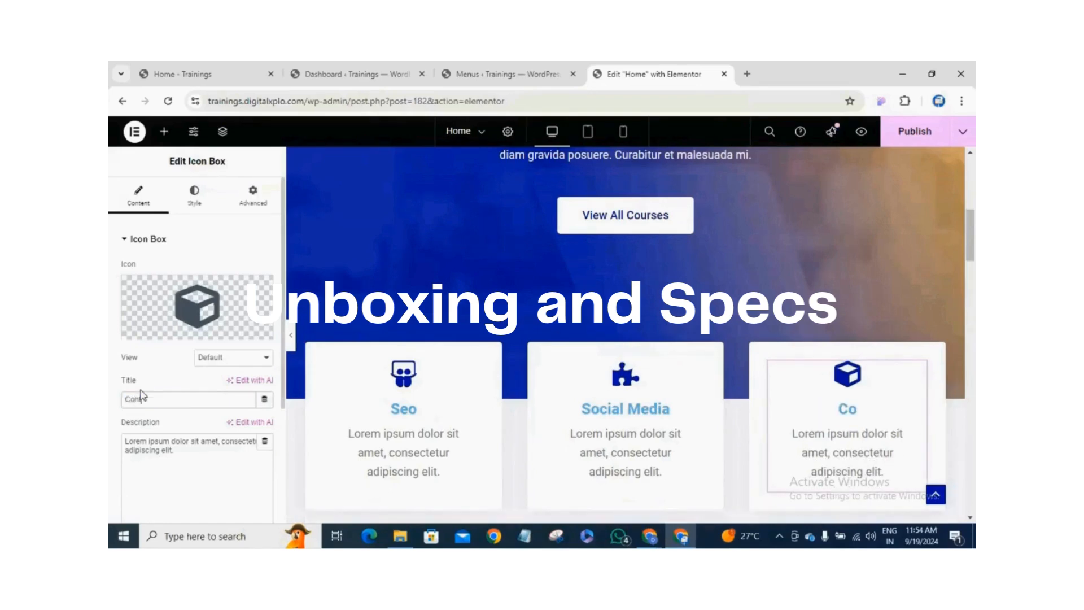
{"action": "type", "text": "ent Wri"}
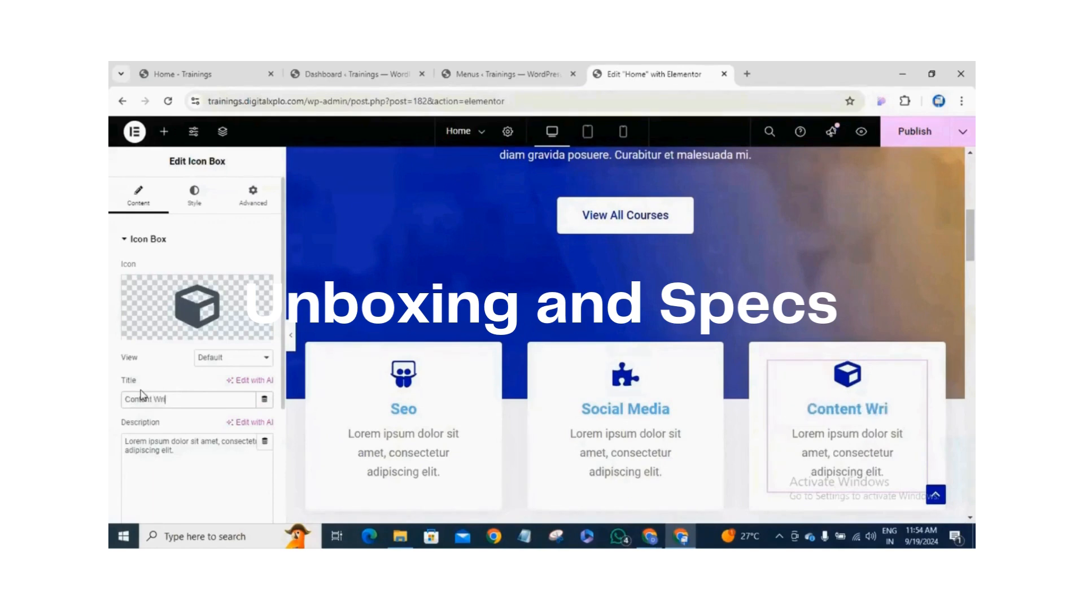
{"action": "type", "text": "ting"}
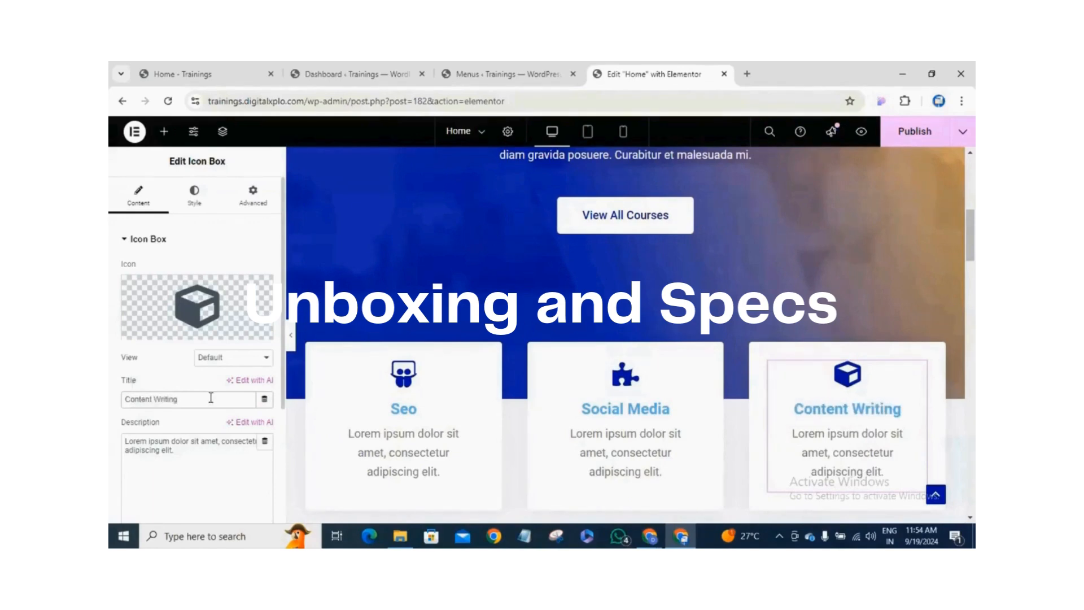
{"action": "scroll", "coordinate": [214, 401], "scroll_direction": "down", "scroll_amount": 3}
{"action": "scroll", "coordinate": [508, 435], "scroll_direction": "down", "scroll_amount": 3}
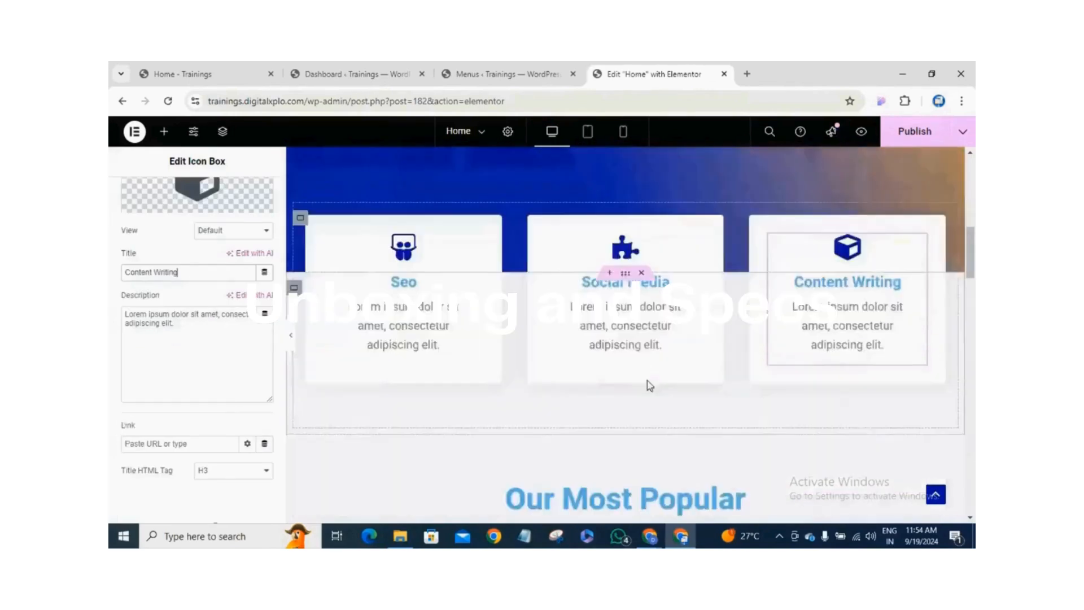
{"action": "scroll", "coordinate": [647, 381], "scroll_direction": "down", "scroll_amount": 3}
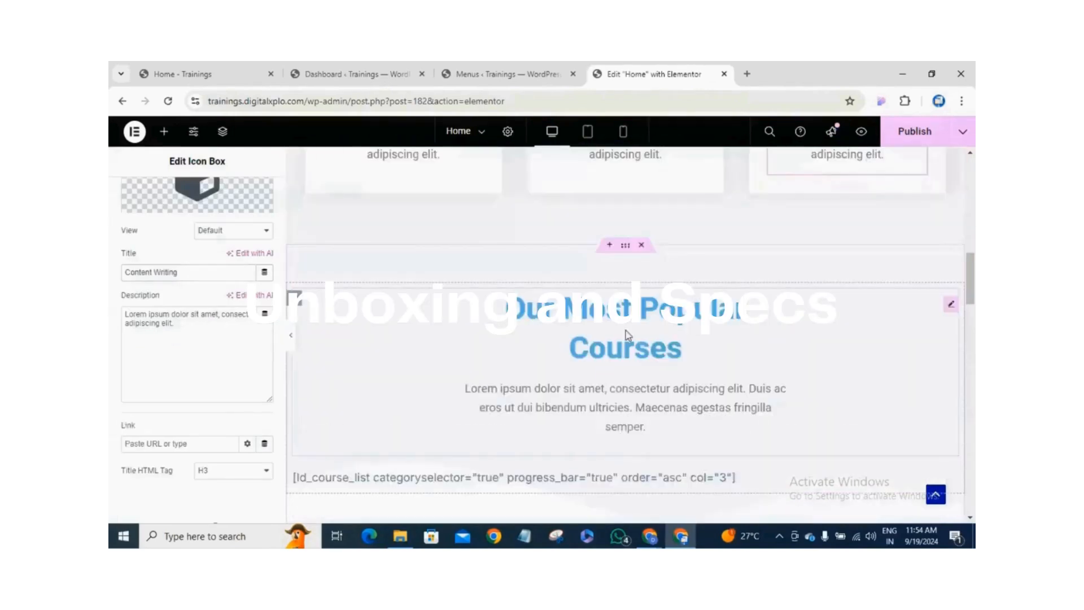
- Review the page below Our Most Popular Courses and publish the homepage edits
{"action": "left_click", "coordinate": [625, 330]}
{"action": "scroll", "coordinate": [630, 362], "scroll_direction": "down", "scroll_amount": 3}
{"action": "scroll", "coordinate": [626, 384], "scroll_direction": "down", "scroll_amount": 3}
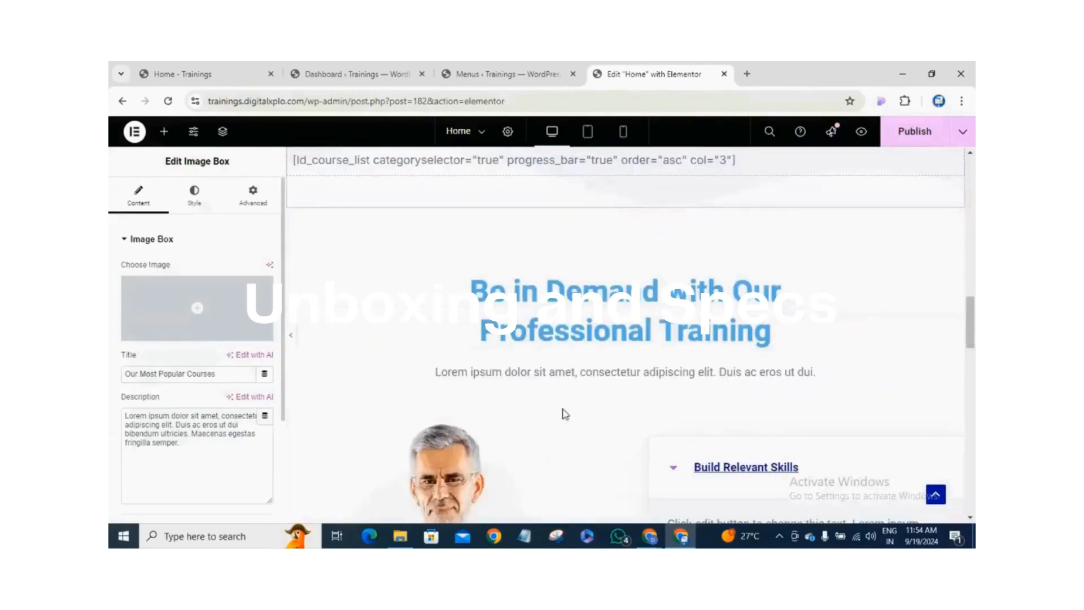
{"action": "scroll", "coordinate": [563, 409], "scroll_direction": "down", "scroll_amount": 4}
{"action": "left_click", "coordinate": [921, 132]}
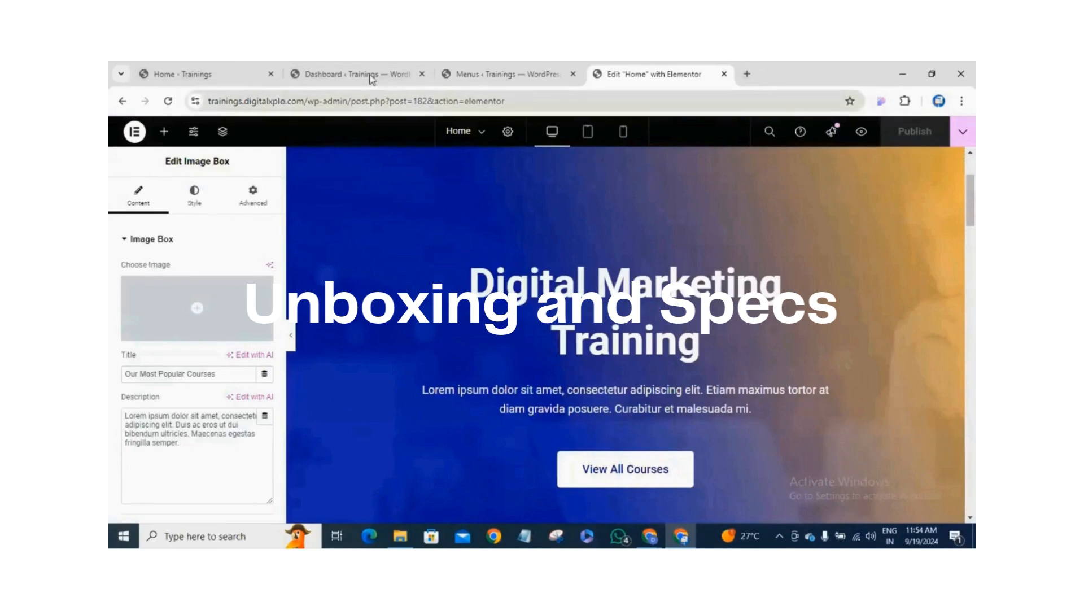
- Open the live site from the Menus page in a new tab
{"action": "left_click", "coordinate": [480, 66]}
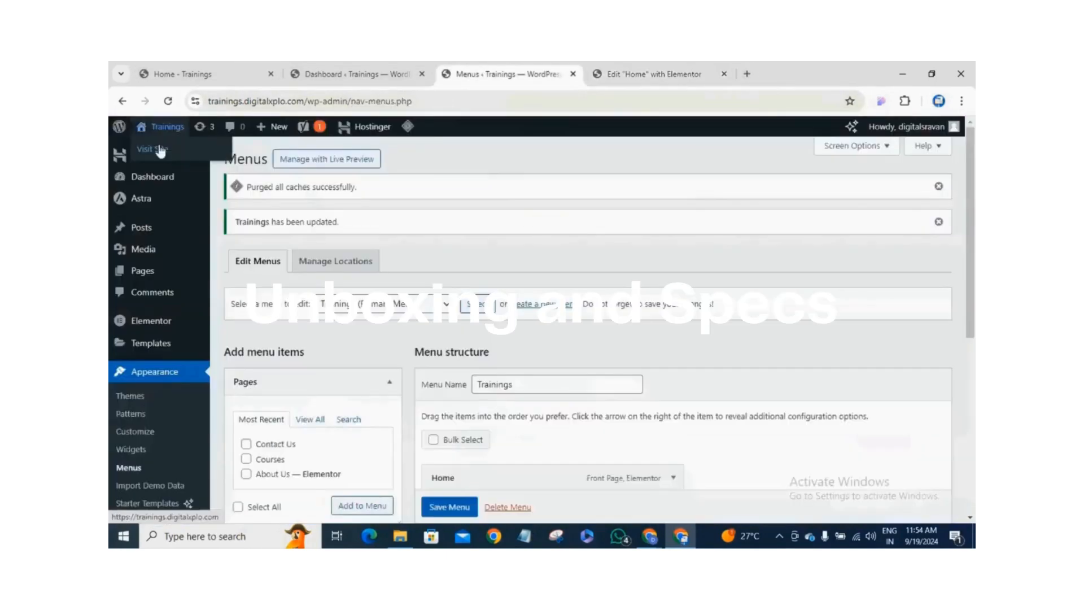
{"action": "middle_click", "coordinate": [159, 146]}
{"action": "left_click", "coordinate": [748, 69]}
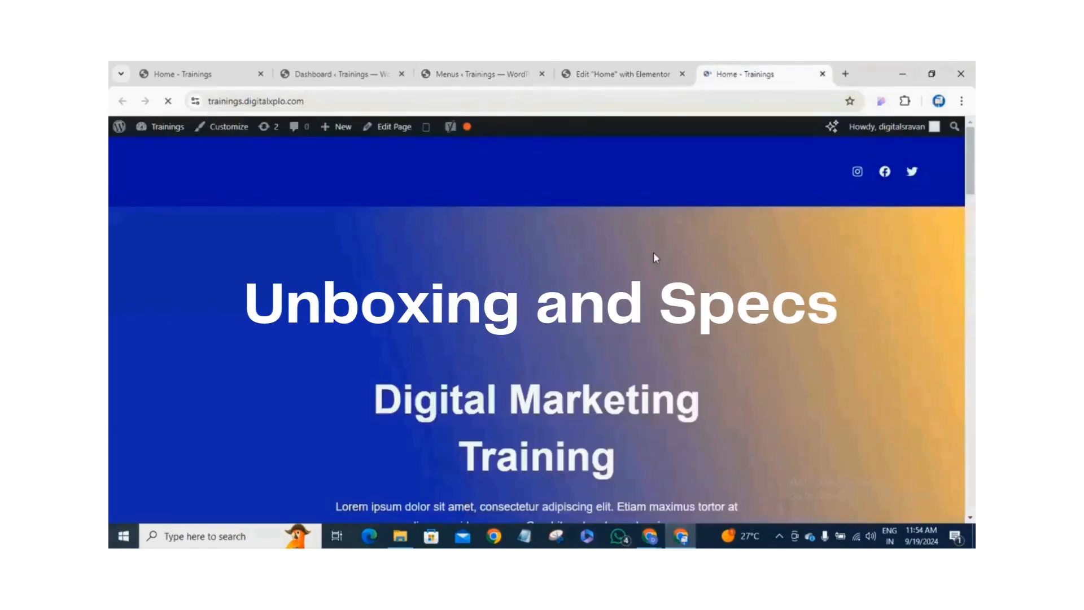
{"action": "scroll", "coordinate": [692, 407], "scroll_direction": "down", "scroll_amount": 12}
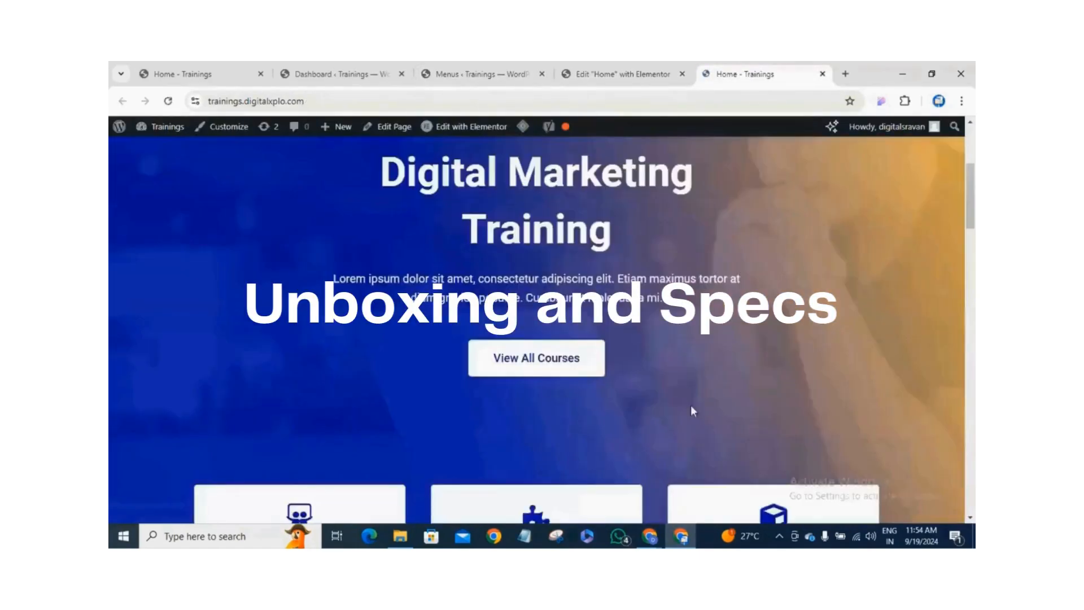
{"action": "scroll", "coordinate": [698, 405], "scroll_direction": "down", "scroll_amount": 3}
{"action": "scroll", "coordinate": [700, 402], "scroll_direction": "up", "scroll_amount": 15}
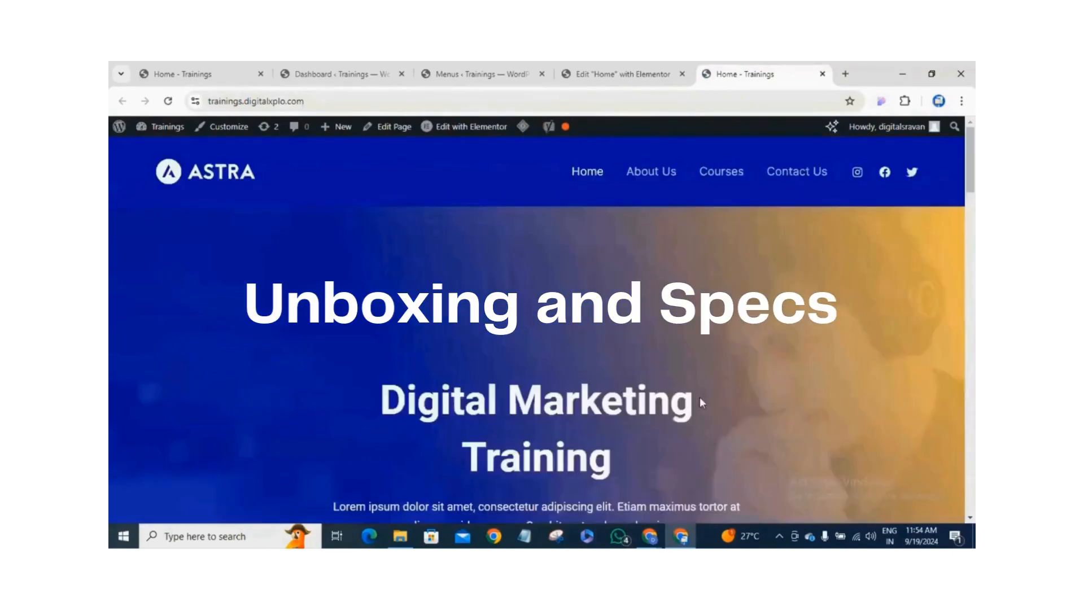
- Check the About Us, Courses, Contact Us and Home pages on the live site
{"action": "left_click", "coordinate": [641, 169]}
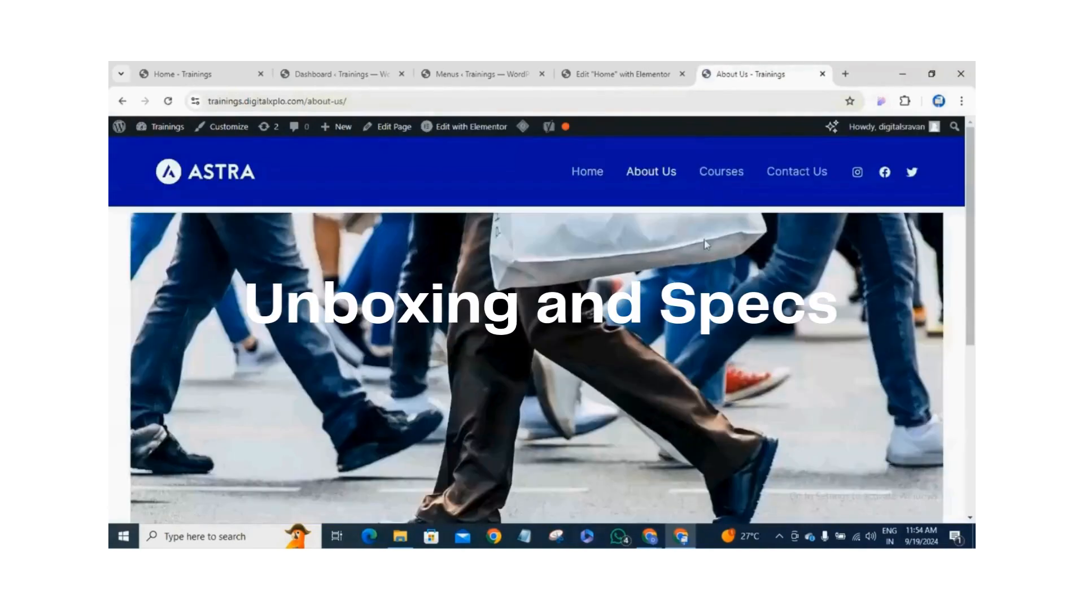
{"action": "left_click", "coordinate": [712, 176]}
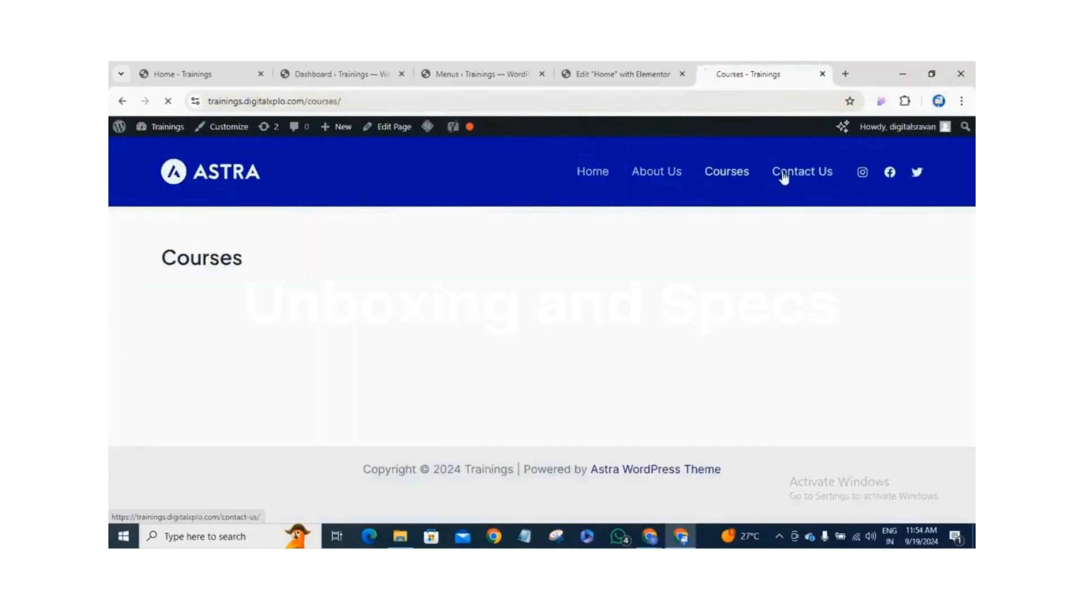
{"action": "left_click", "coordinate": [782, 175]}
{"action": "left_click", "coordinate": [595, 178]}
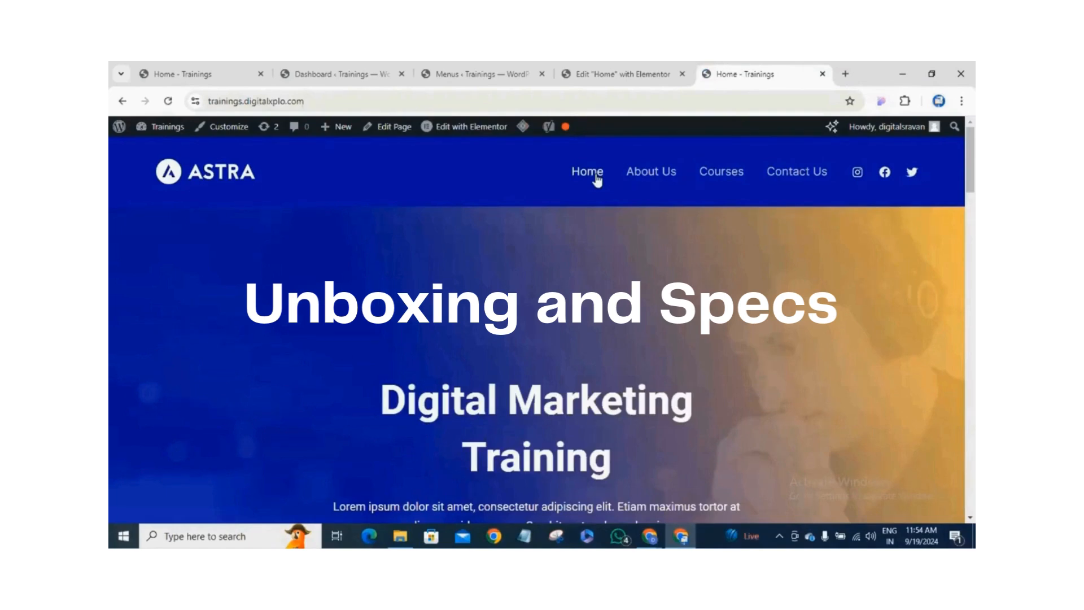
{"action": "scroll", "coordinate": [635, 341], "scroll_direction": "down", "scroll_amount": 2}
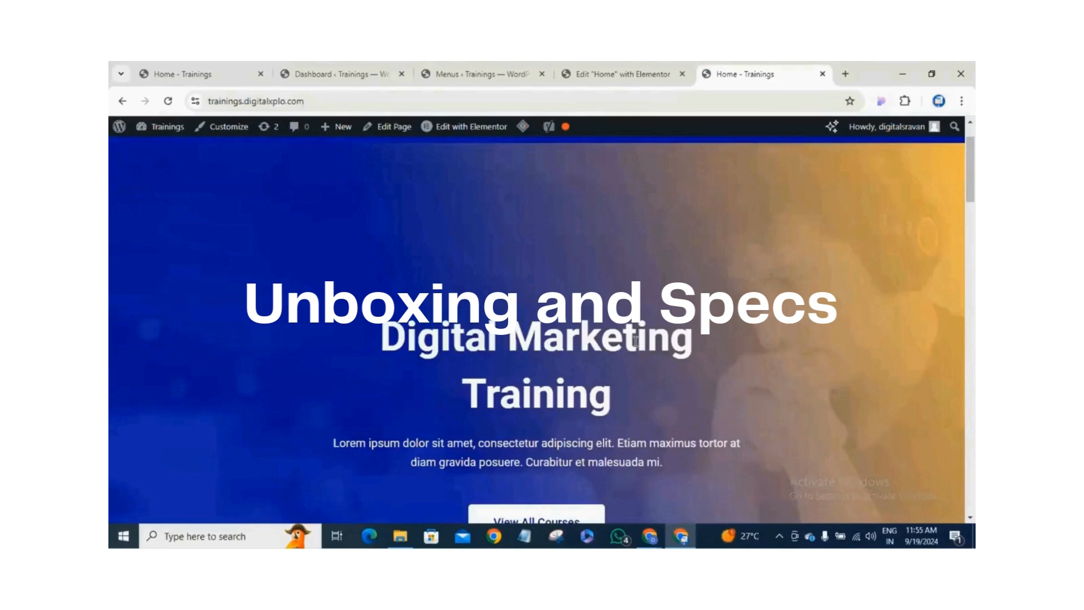